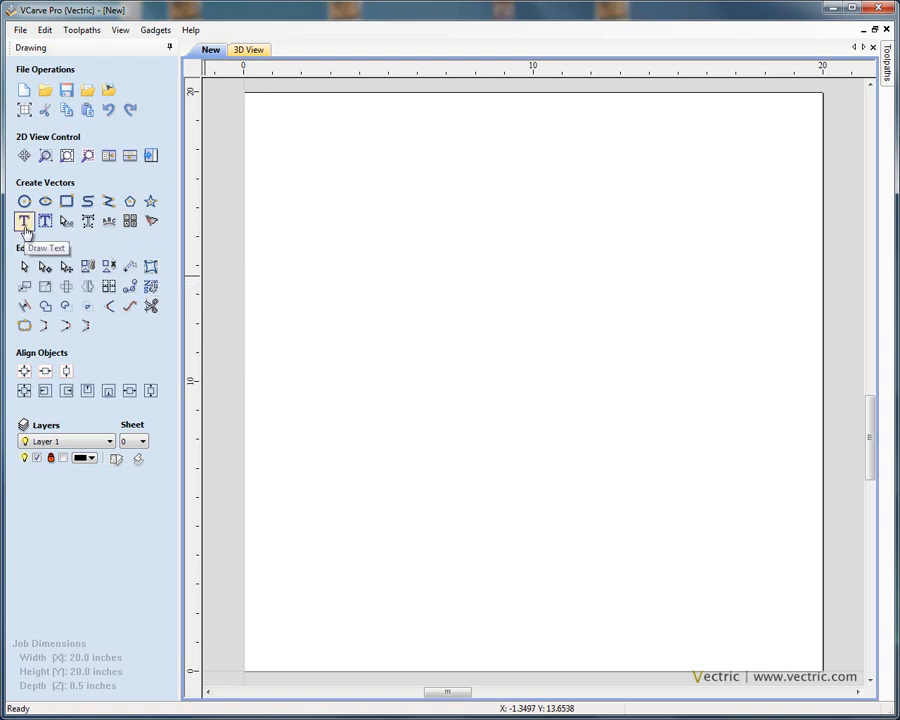
# Step: Create the centred two-line text "VECTRIC / Ltd." at about X 9.43, Y 9.89 with a text height of 2 inches
pyautogui.click(24, 222)
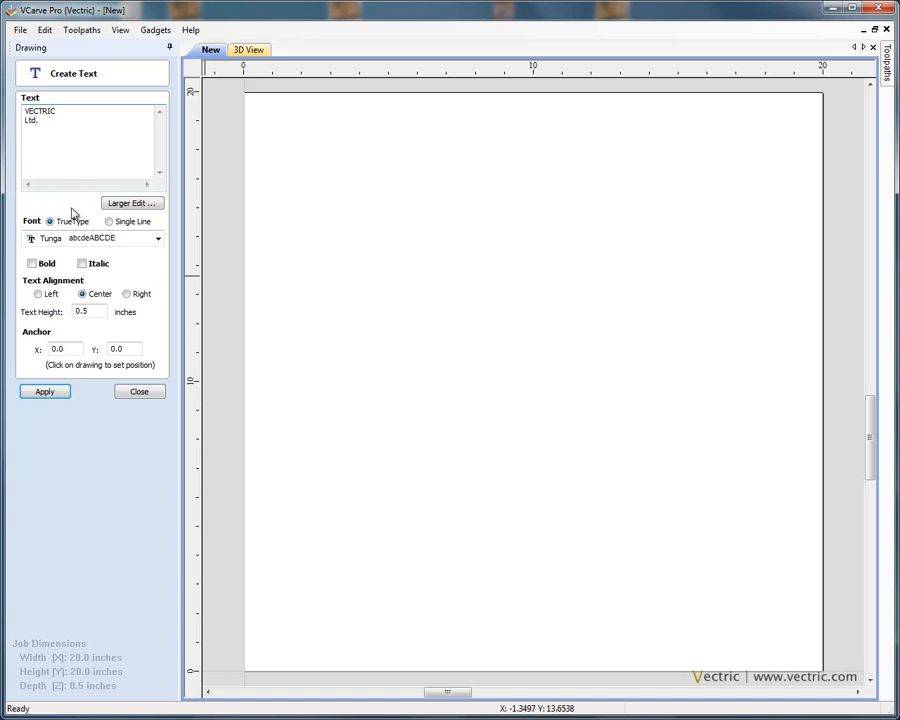
pyautogui.click(517, 392)
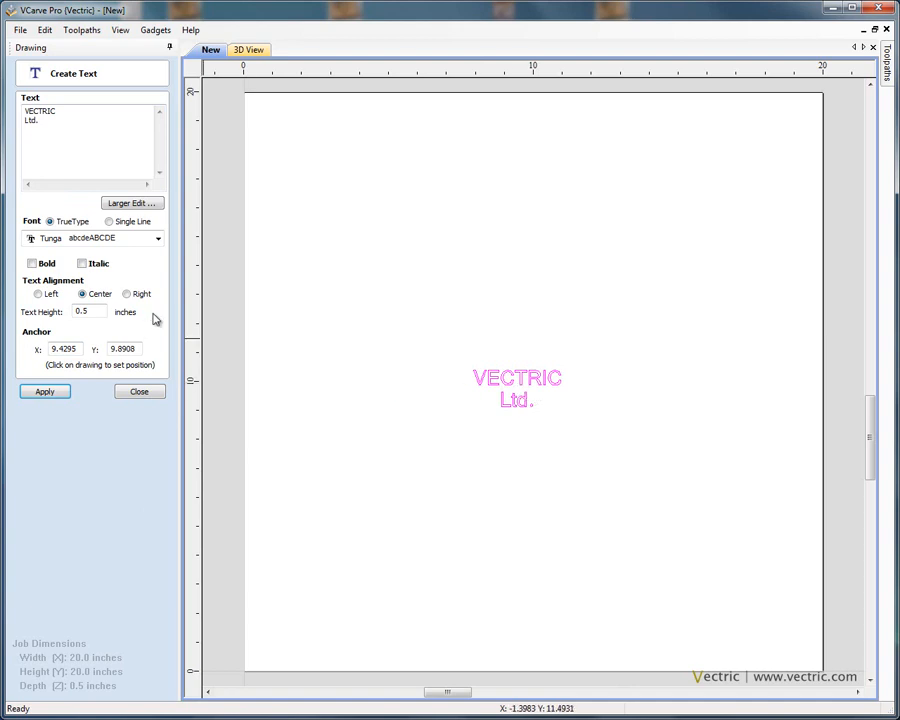
pyautogui.doubleClick(87, 309)
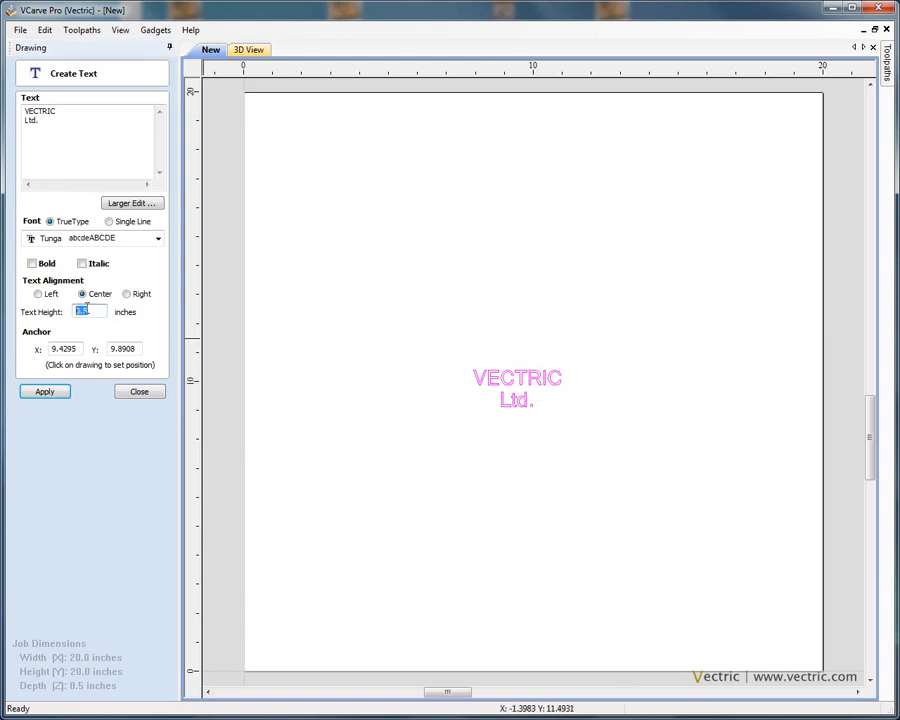
pyautogui.write('2')
pyautogui.click(45, 393)
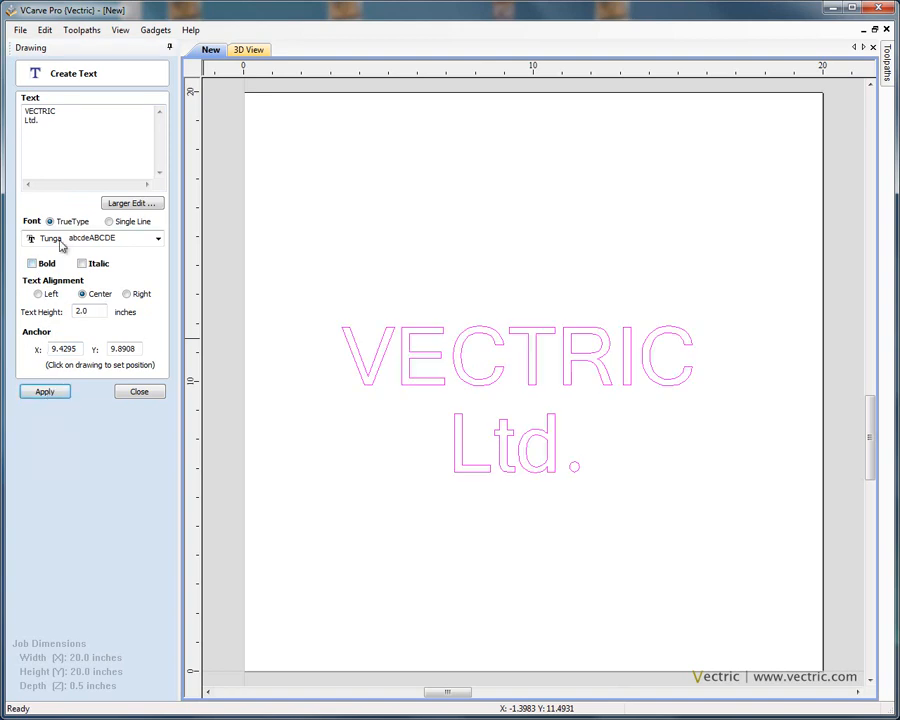
# Step: Apply the bold TrueType font Times New Roman to the text
pyautogui.click(158, 240)
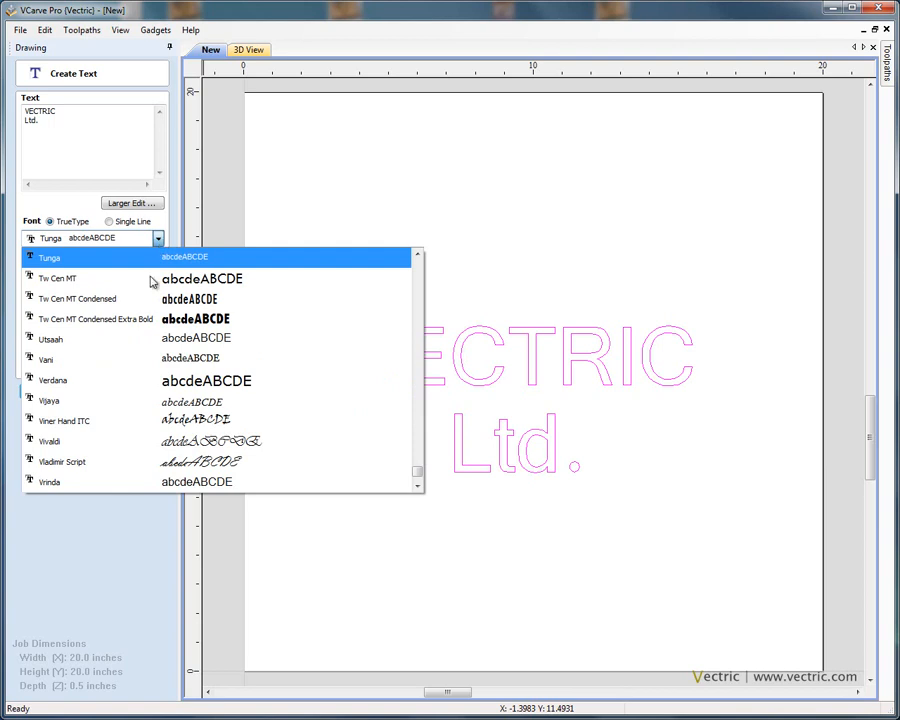
pyautogui.scroll(4, 146, 374)
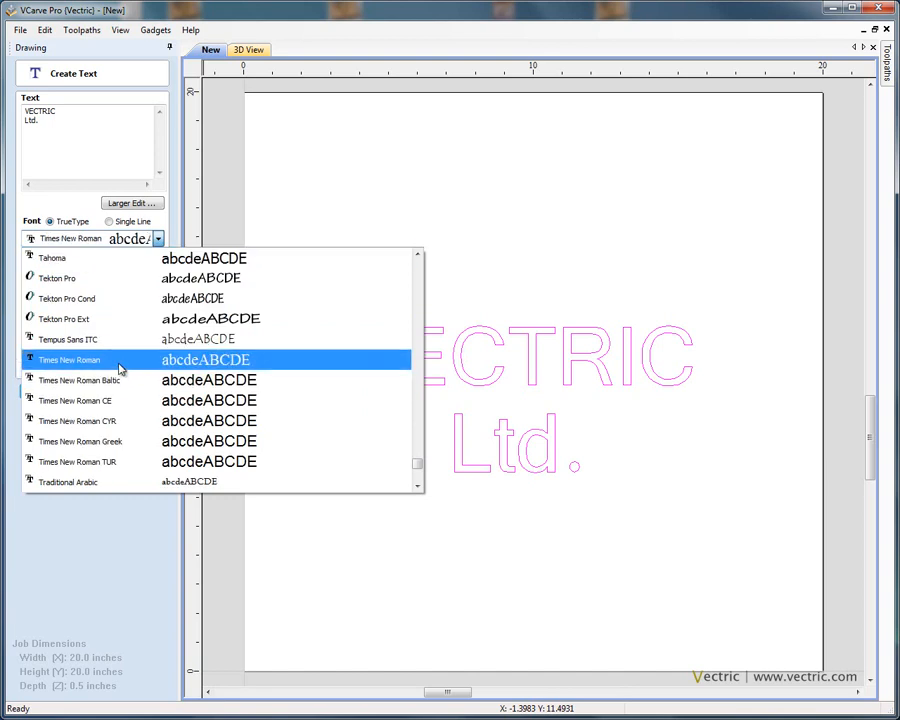
pyautogui.click(121, 362)
pyautogui.click(31, 264)
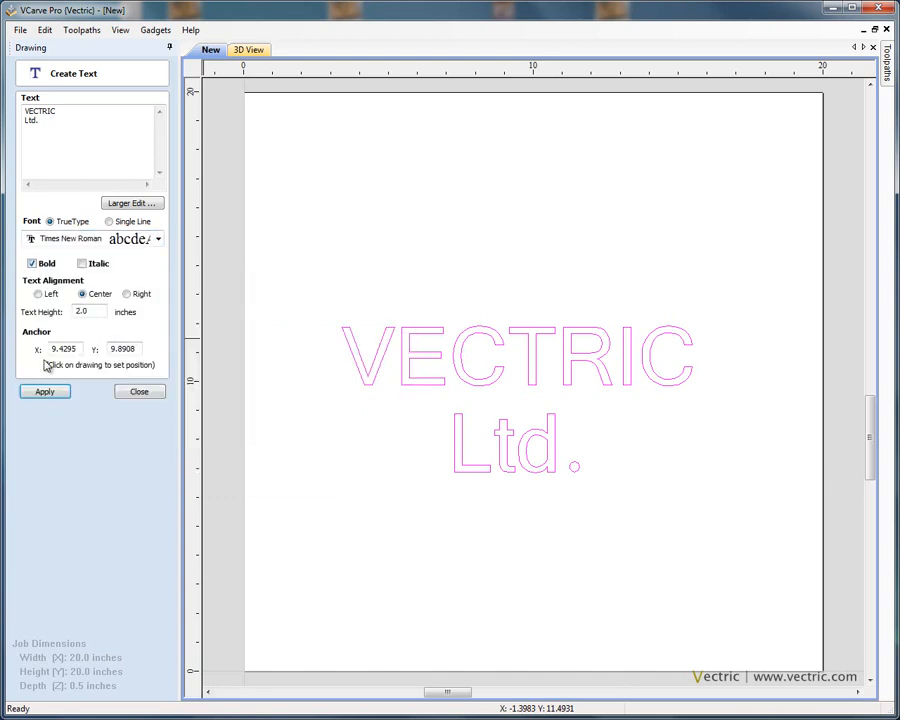
pyautogui.click(44, 391)
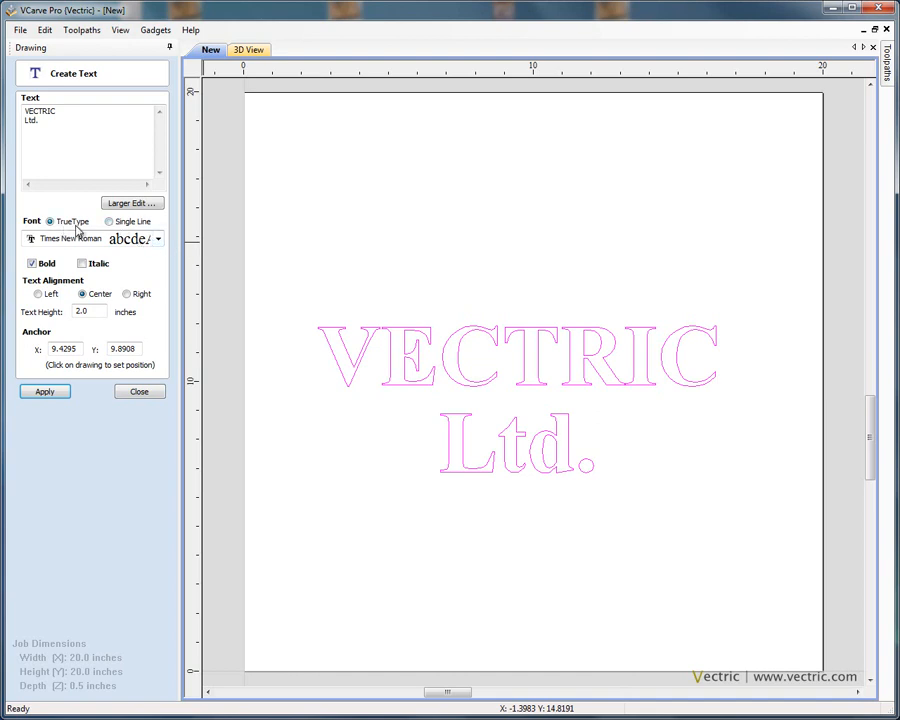
# Step: Try the single-line font Helvetica 1L on the text and return it to TrueType Times New Roman
pyautogui.click(110, 222)
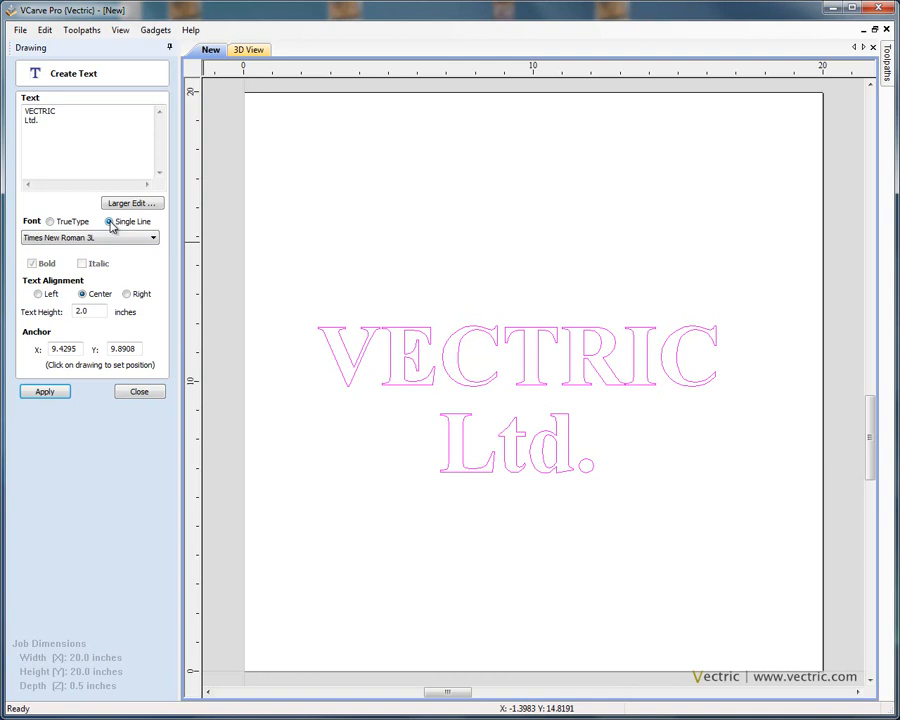
pyautogui.click(153, 237)
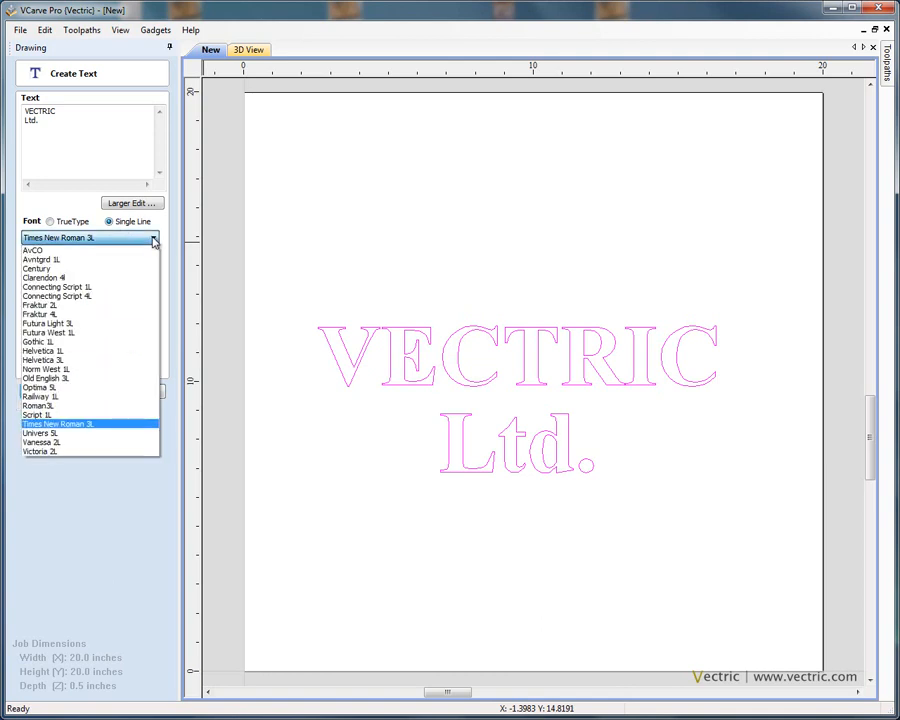
pyautogui.click(65, 352)
pyautogui.click(44, 391)
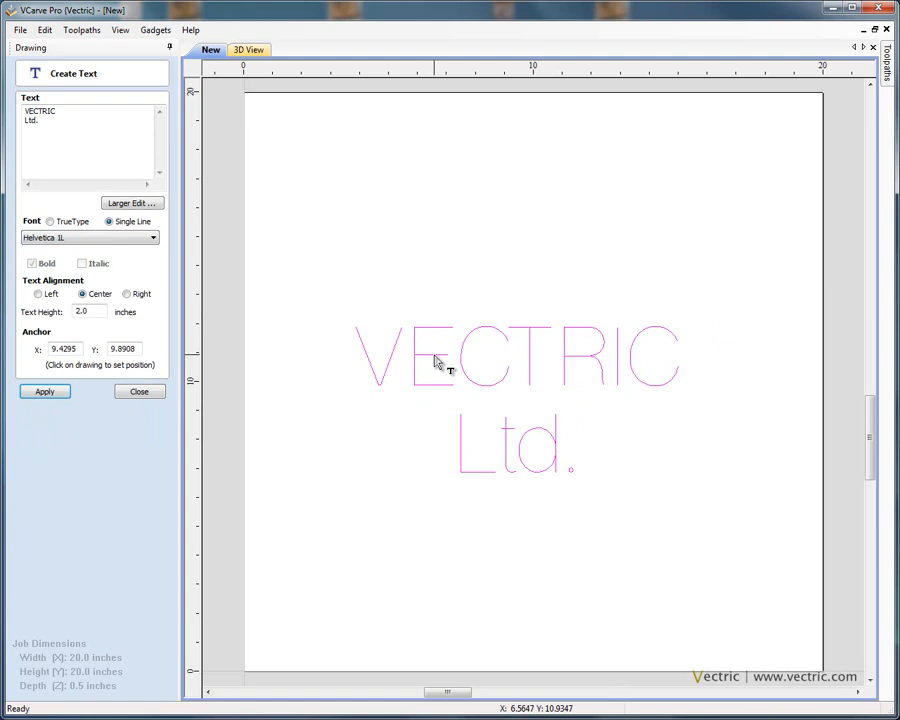
pyautogui.click(50, 222)
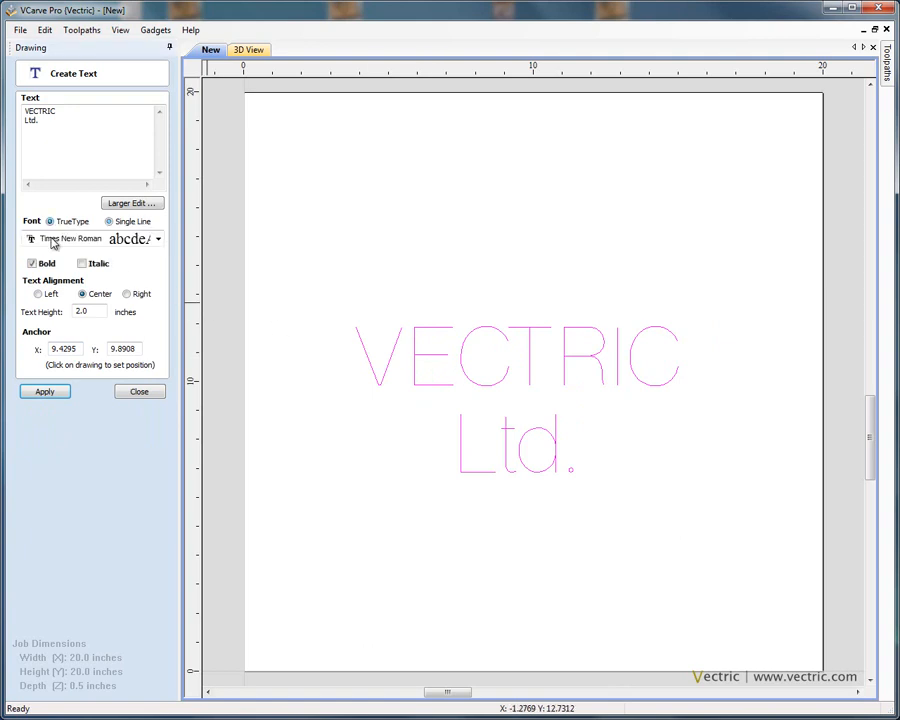
pyautogui.click(55, 390)
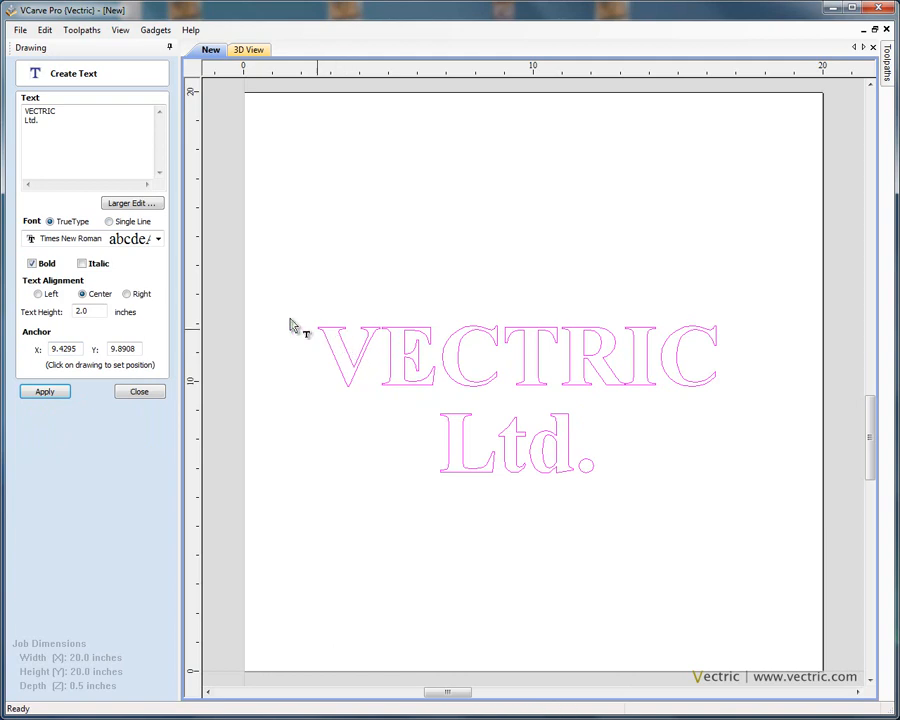
# Step: Try the single-line fonts Times New Roman 3L and Script 1L on the text, and switch back to the TrueType font
pyautogui.click(109, 222)
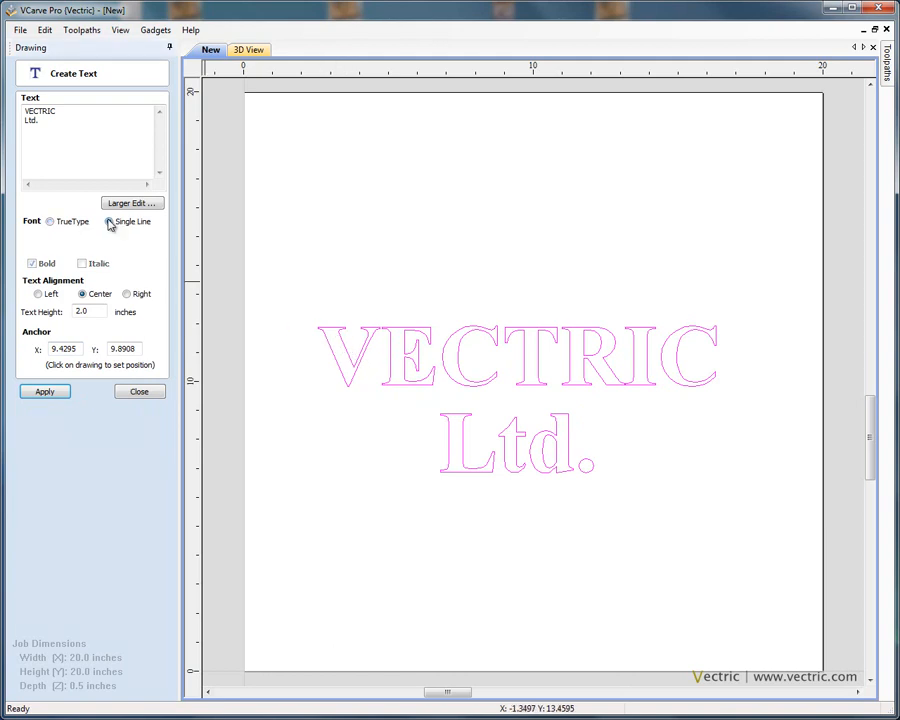
pyautogui.click(55, 392)
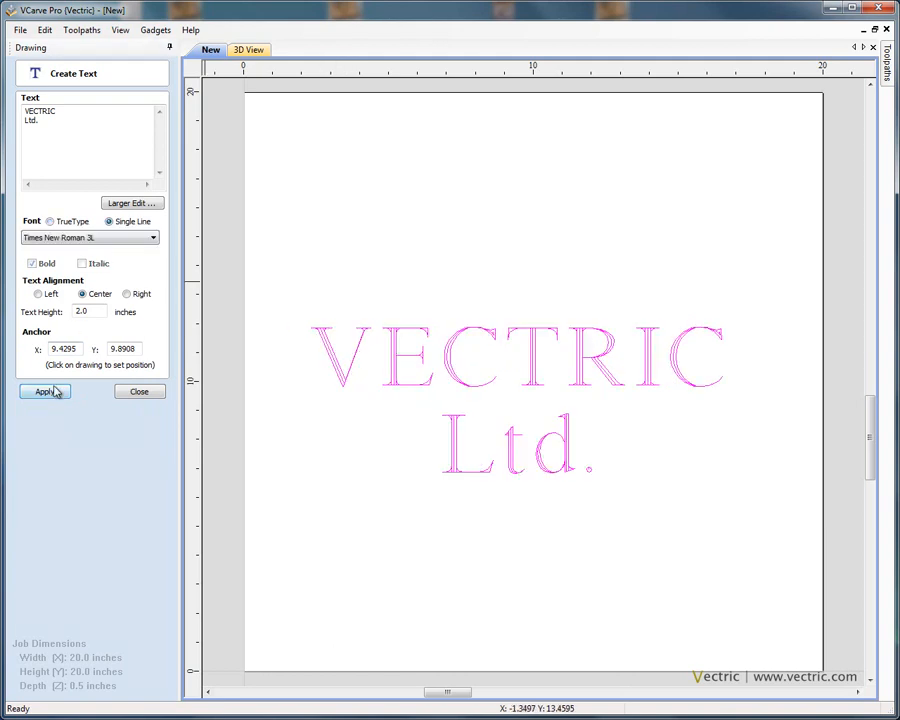
pyautogui.click(126, 240)
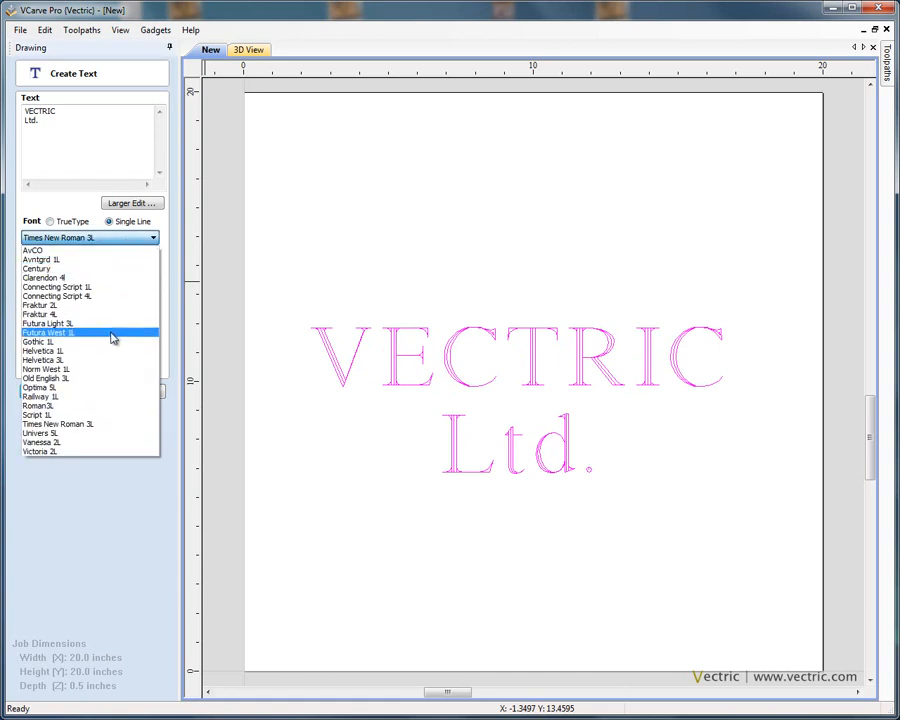
pyautogui.click(77, 414)
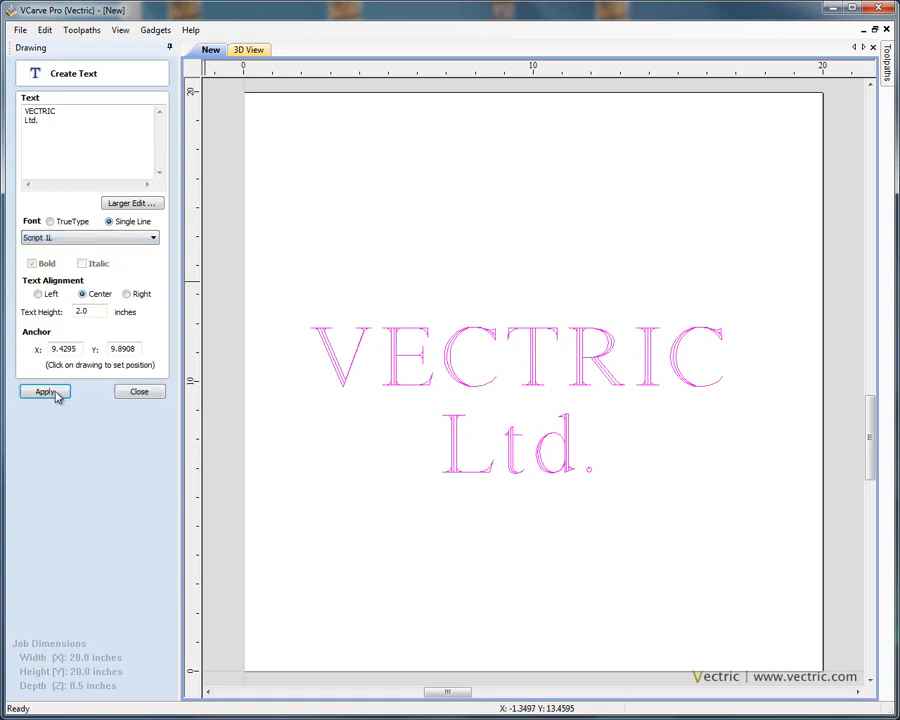
pyautogui.click(53, 392)
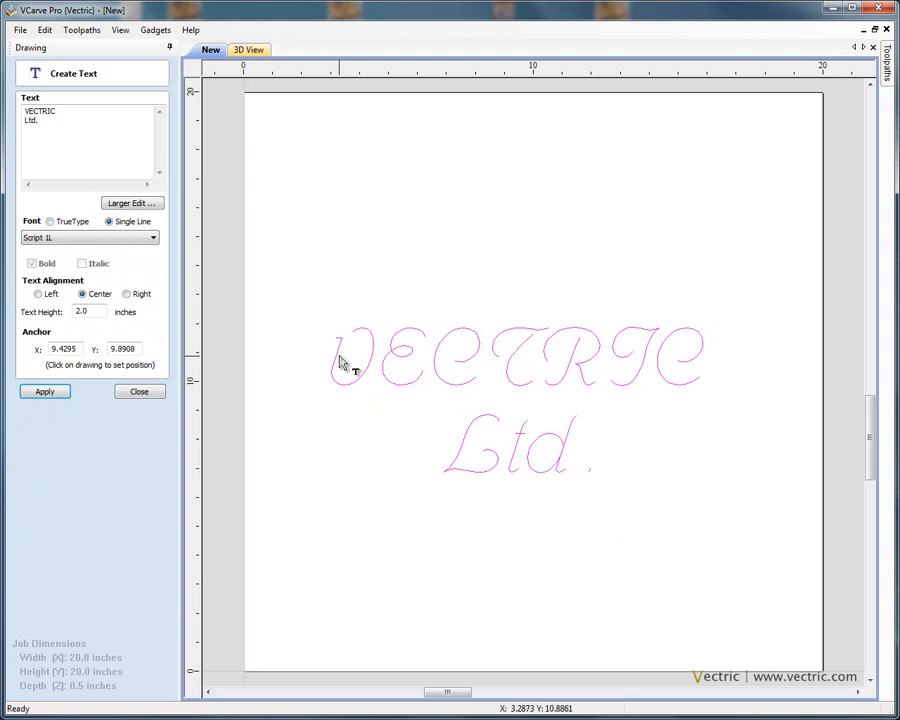
pyautogui.click(51, 223)
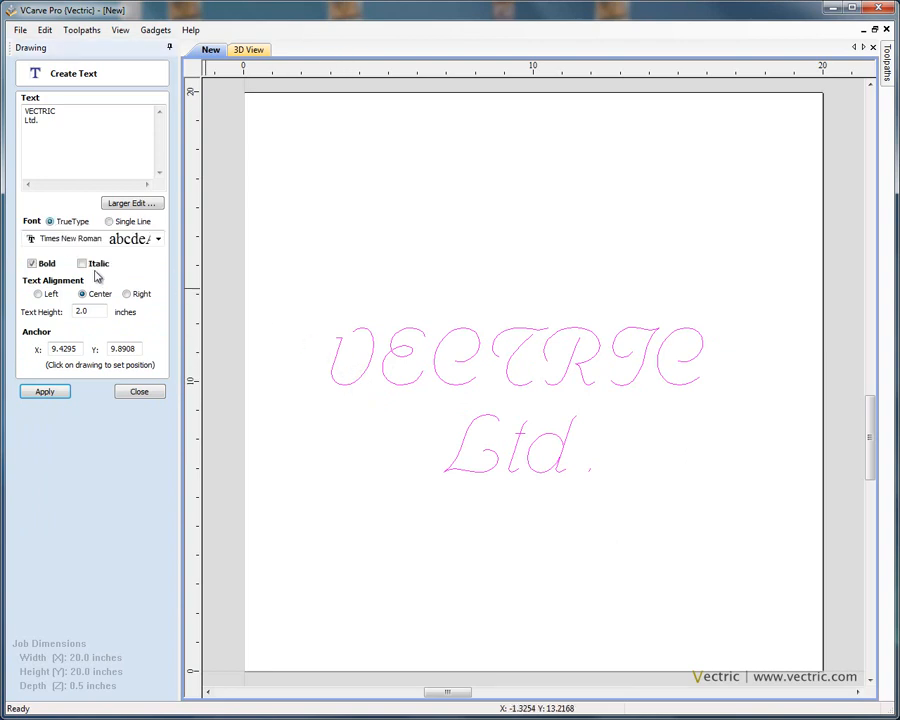
pyautogui.click(56, 393)
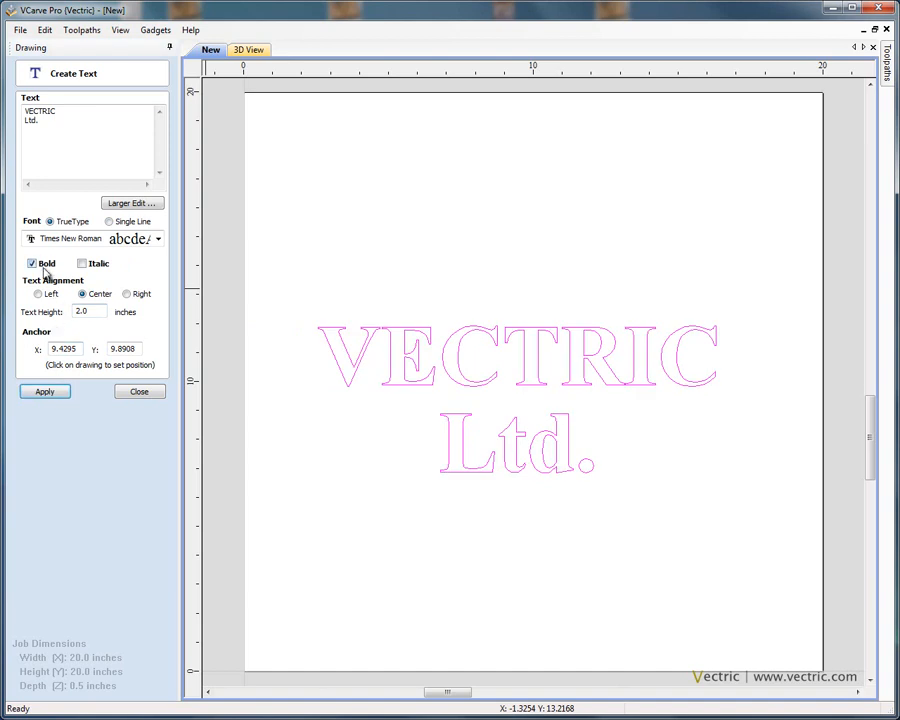
# Step: Try italic style on the text and turn it off again
pyautogui.click(82, 264)
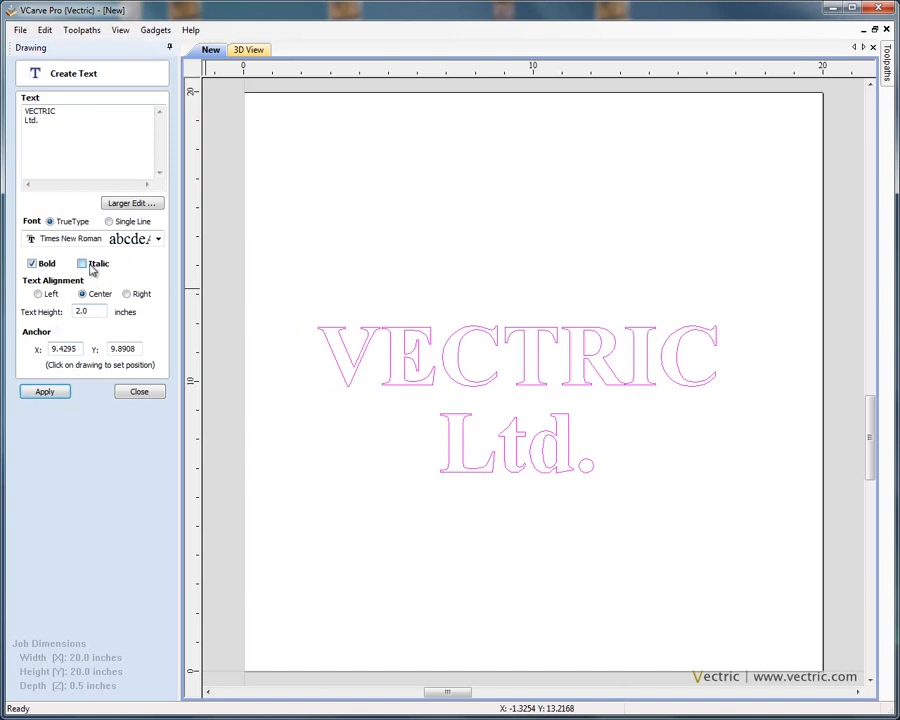
pyautogui.click(56, 392)
pyautogui.click(82, 264)
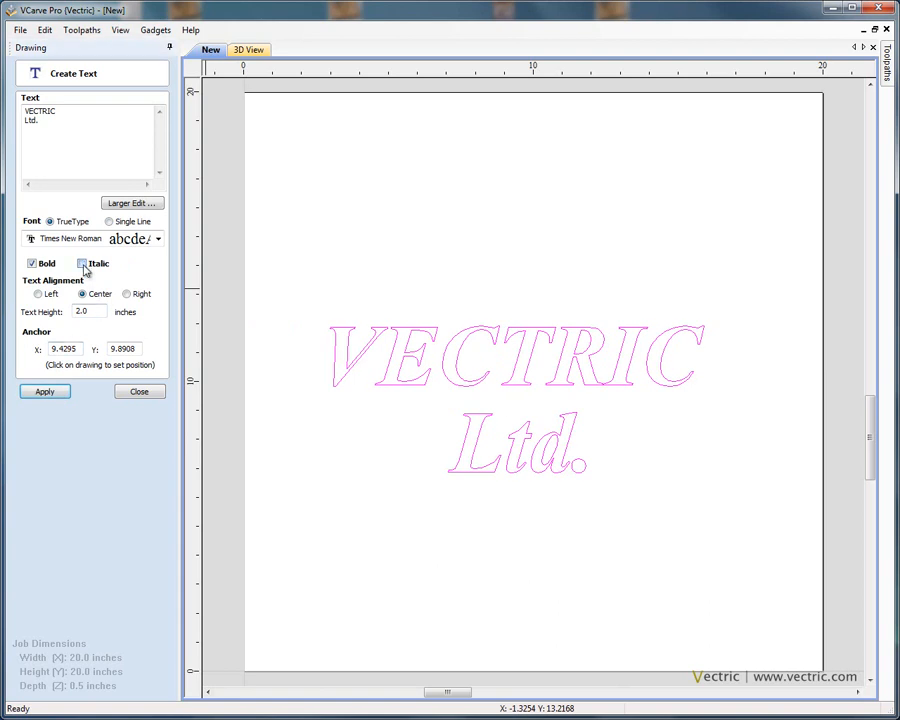
pyautogui.click(44, 390)
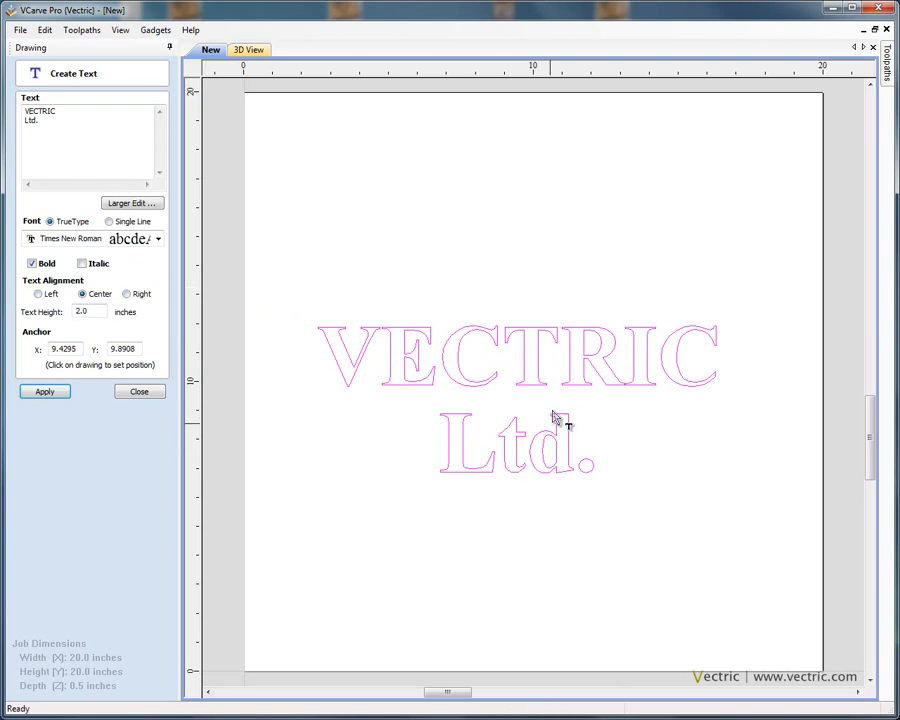
# Step: Try right and left alignment on the text lines and restore center alignment
pyautogui.click(126, 294)
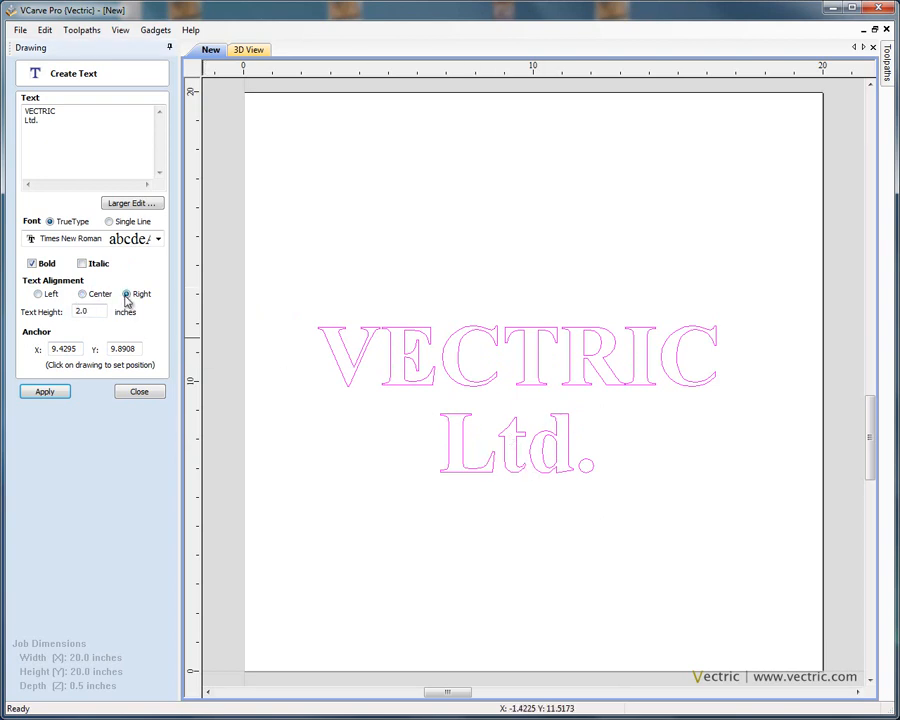
pyautogui.click(45, 392)
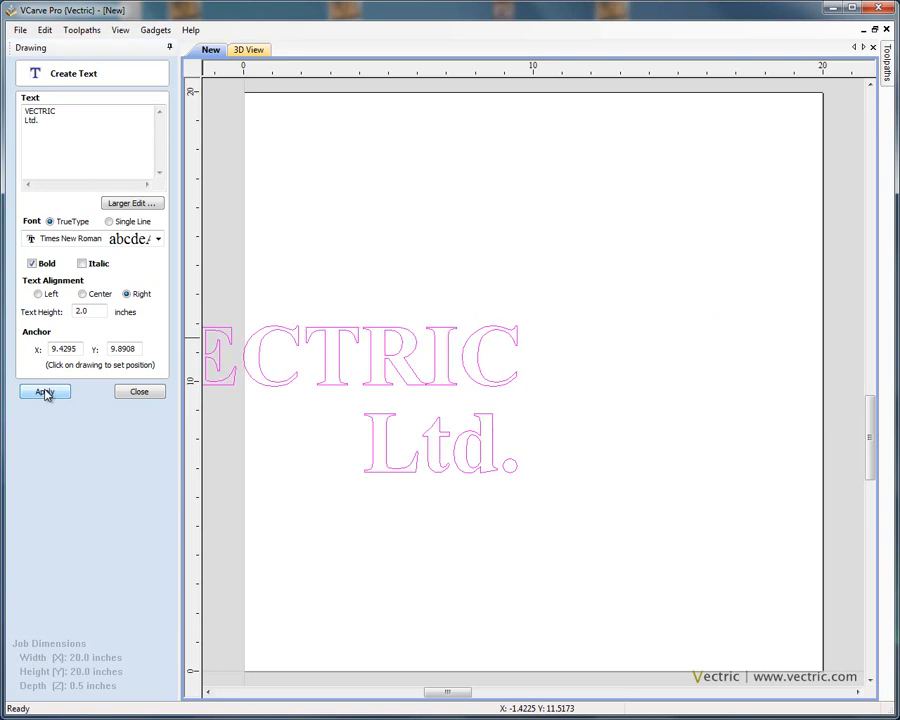
pyautogui.click(38, 294)
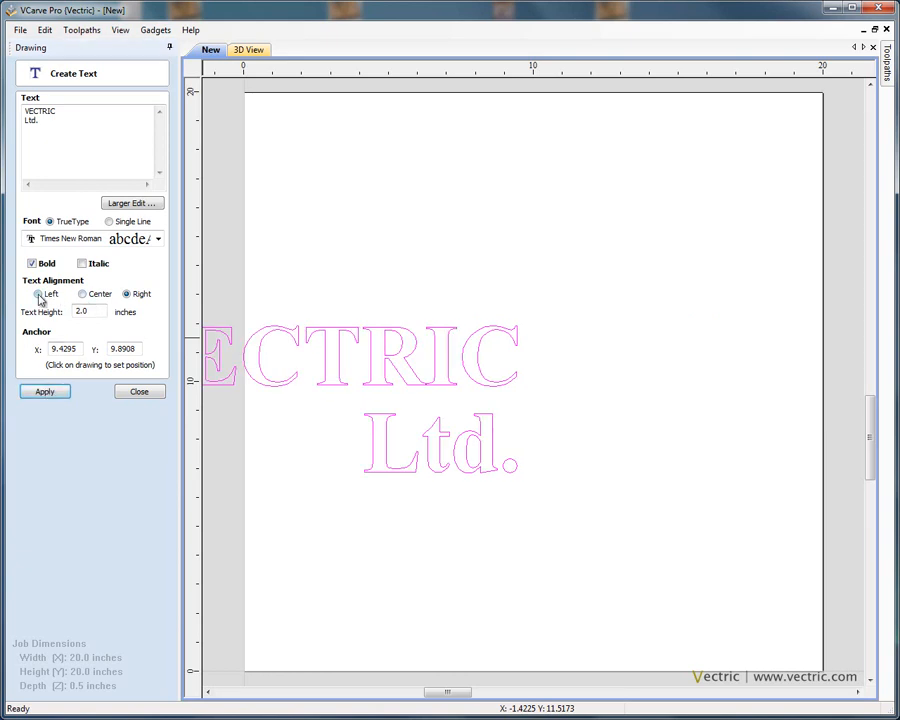
pyautogui.click(56, 393)
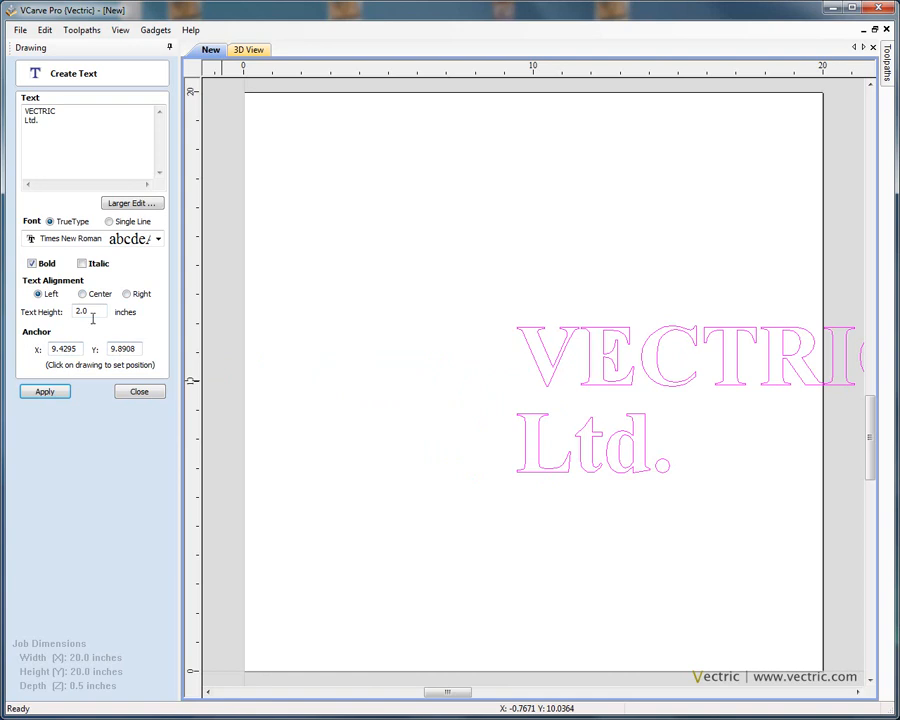
pyautogui.click(82, 294)
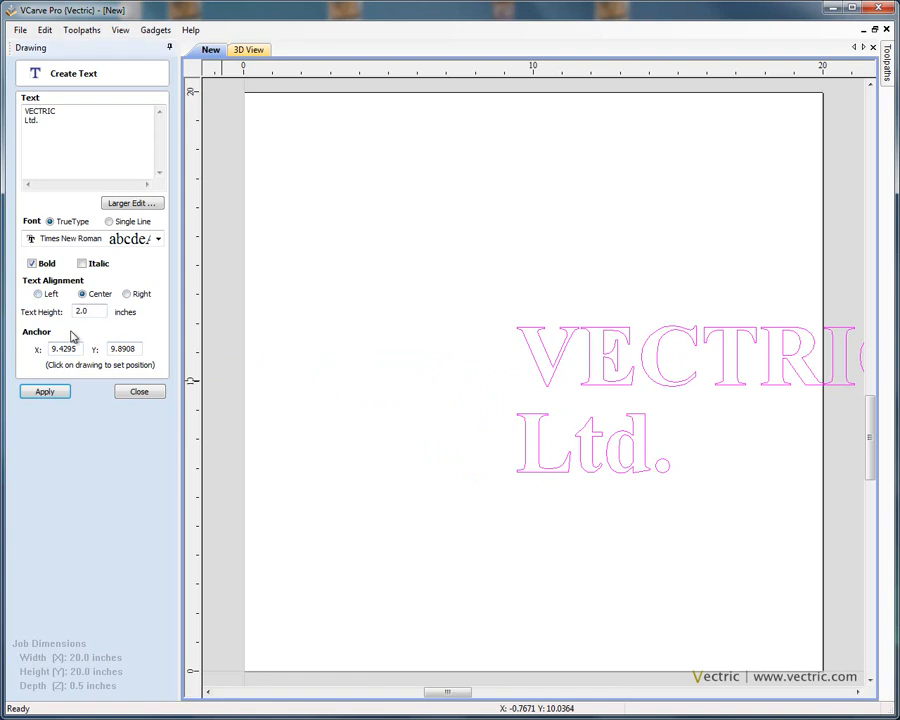
pyautogui.click(50, 391)
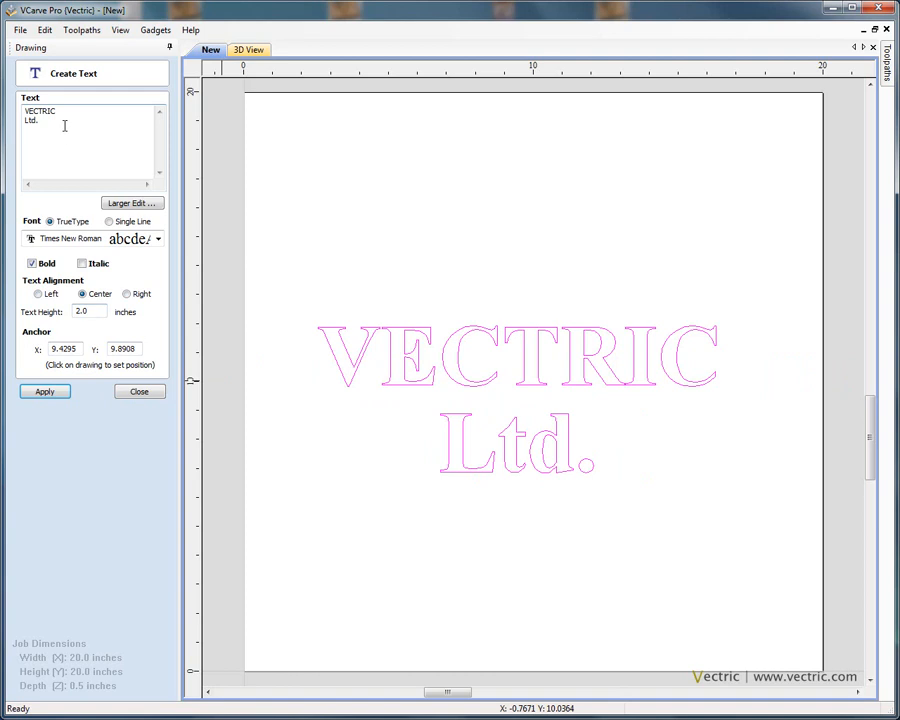
# Step: Finish creating the text and close its settings form
pyautogui.moveTo(92, 312); pyautogui.dragTo(74, 314)
pyautogui.click(96, 312)
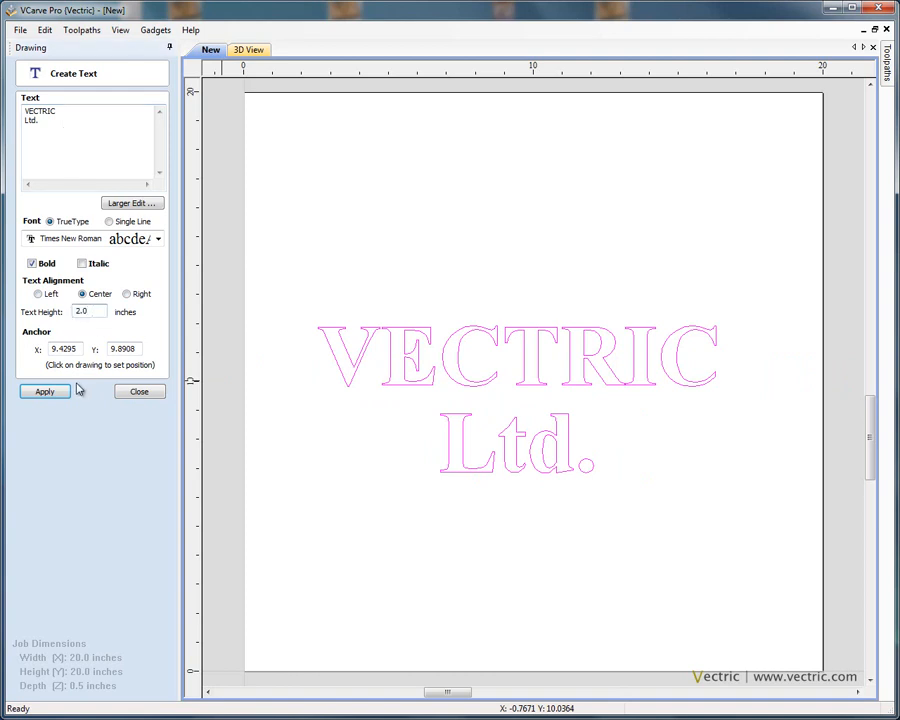
pyautogui.click(140, 393)
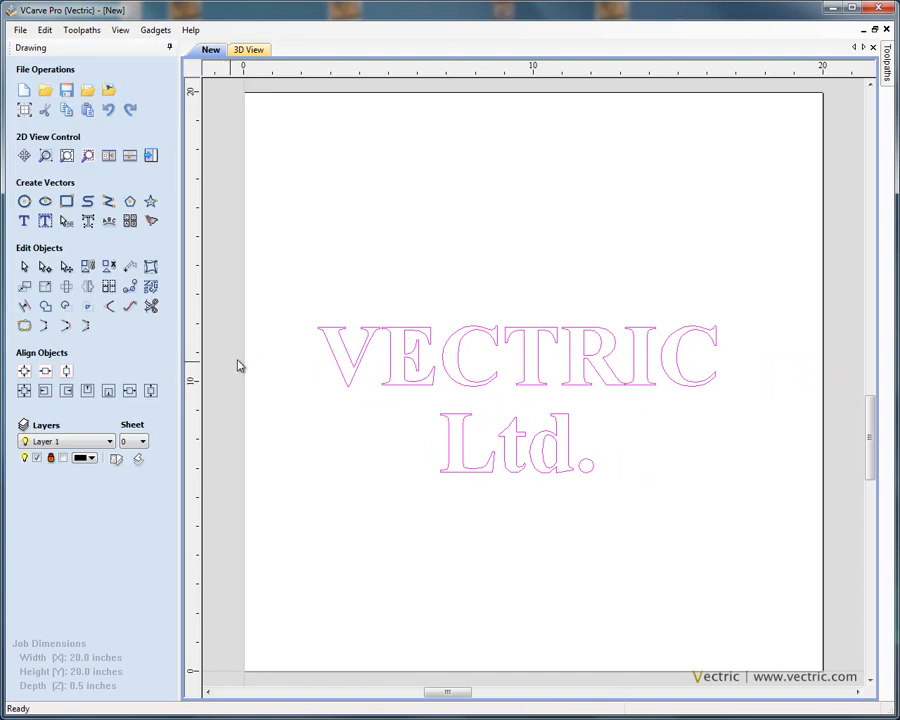
# Step: Reopen the existing text for editing and replace its second line with "Software"
pyautogui.click(511, 235)
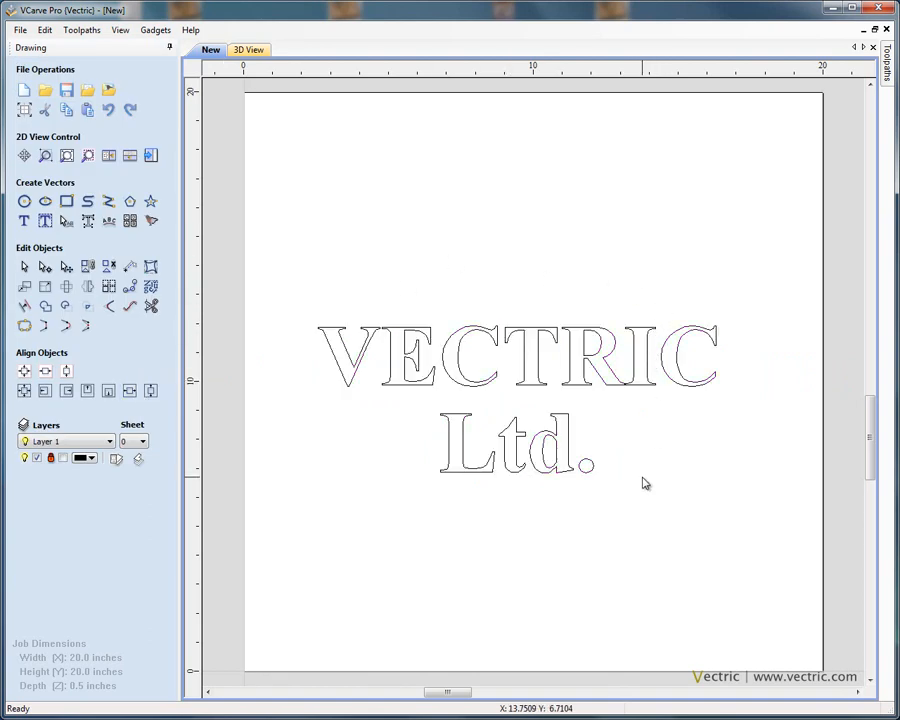
pyautogui.click(630, 381)
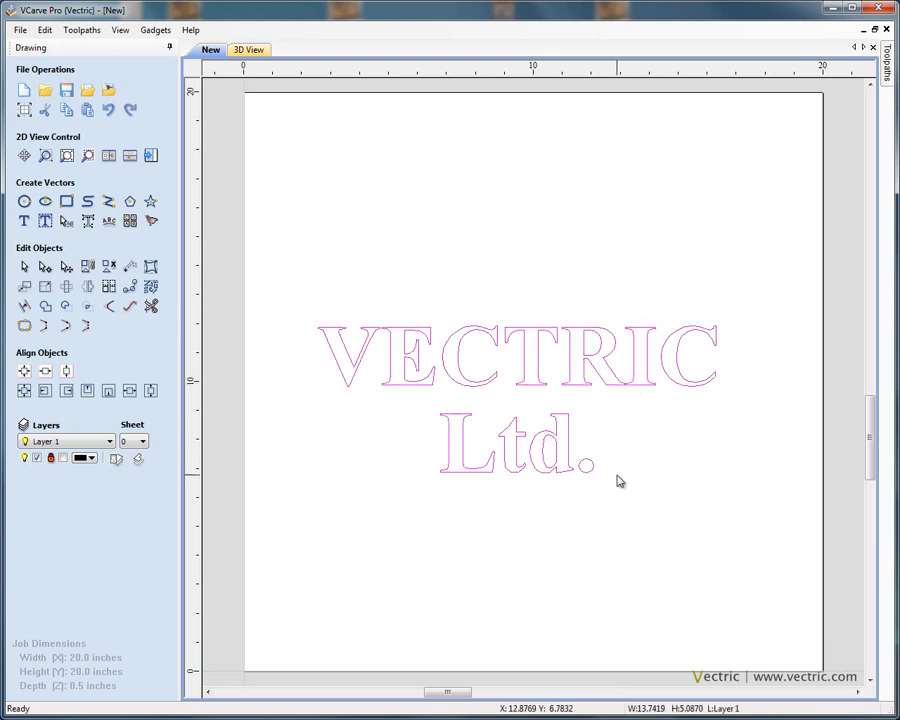
pyautogui.click(27, 226)
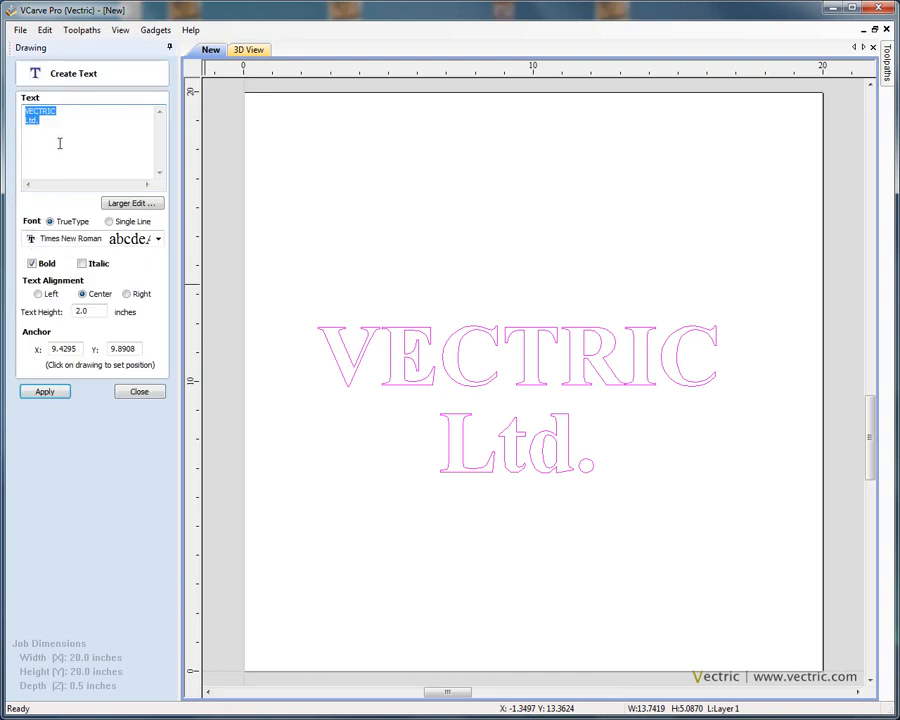
pyautogui.click(70, 121)
pyautogui.click(77, 112)
pyautogui.press('Return')
pyautogui.press('Return')
pyautogui.click(45, 391)
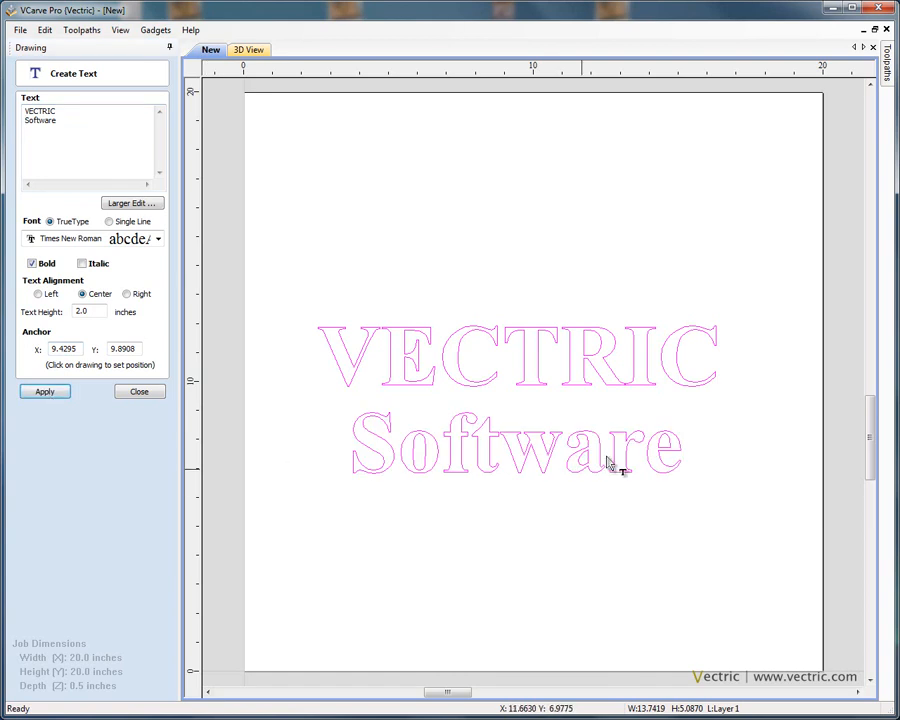
# Step: Close the text form and select the two-line text block for interactive letter-spacing adjustment
pyautogui.click(139, 391)
pyautogui.click(522, 277)
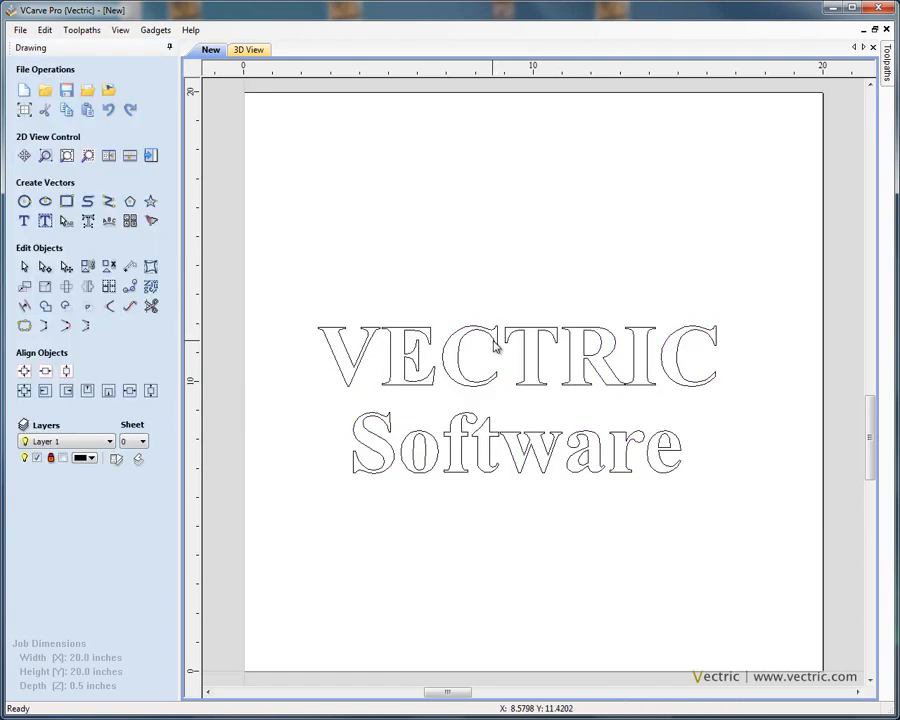
pyautogui.click(497, 345)
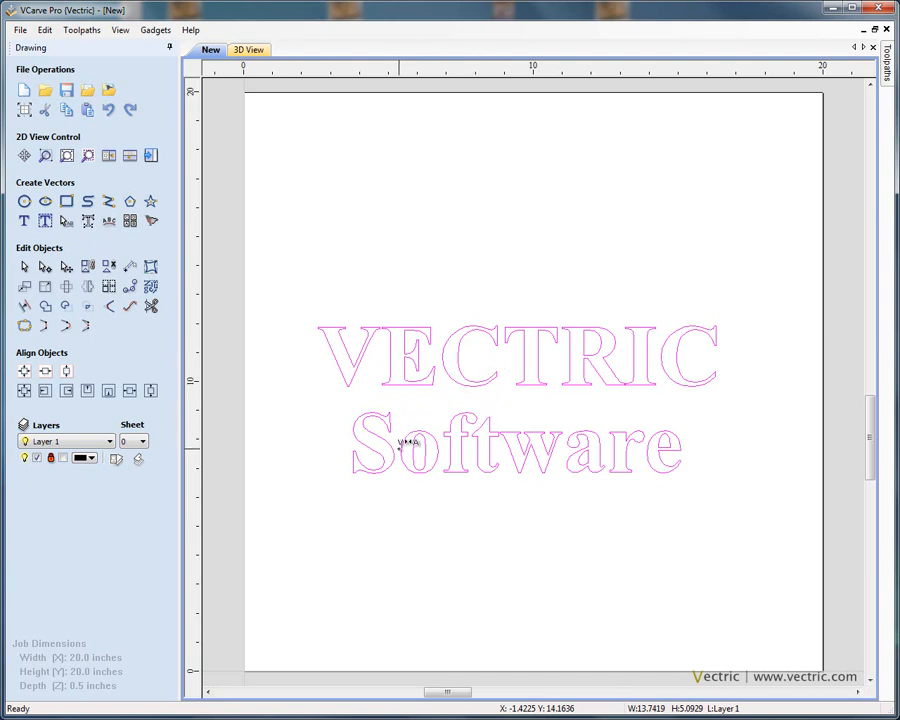
pyautogui.scroll(3, 398, 445)
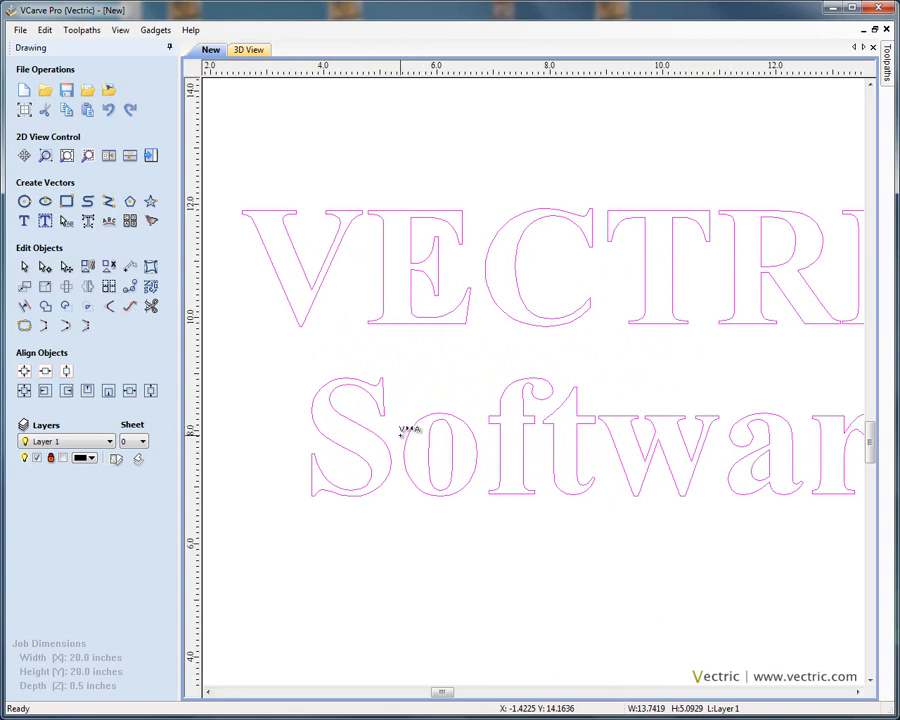
# Step: Try tighter and much wider spacing between the "S" and "o" of "Software", and restore the gap
pyautogui.click(400, 435)
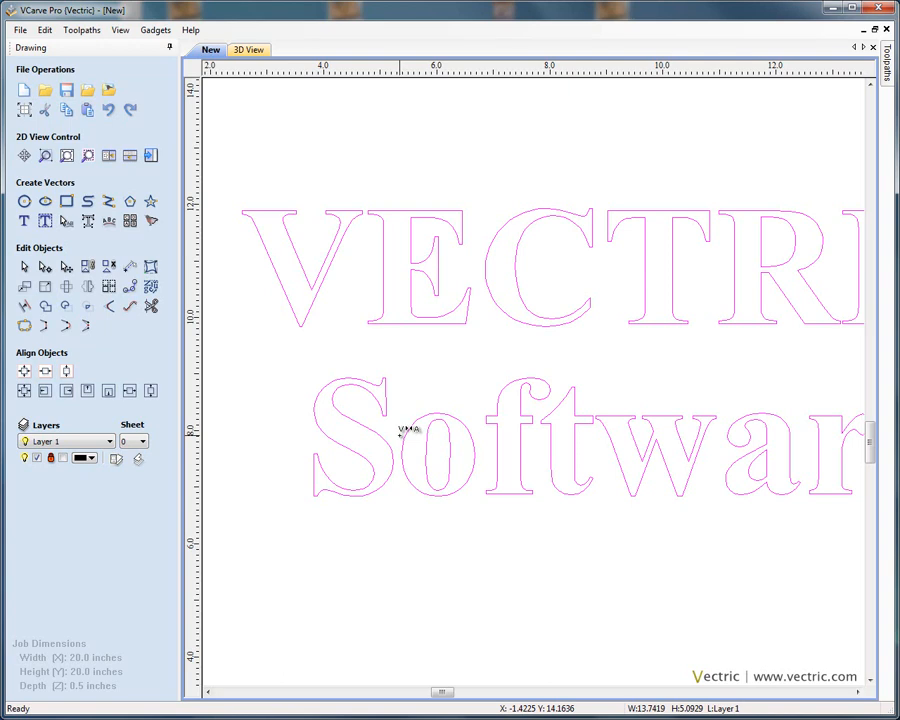
pyautogui.click(401, 431)
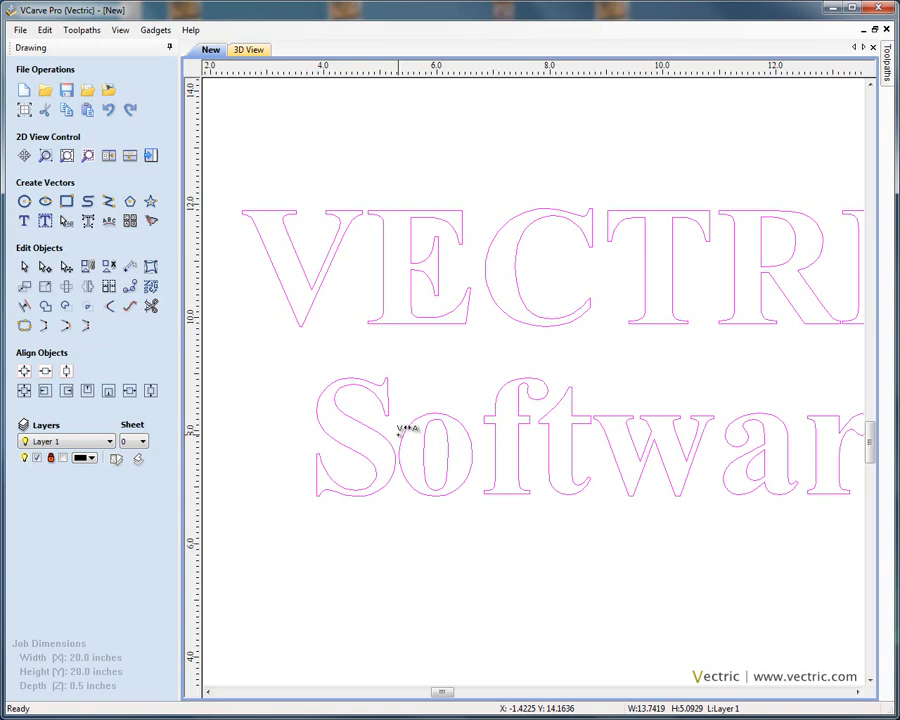
pyautogui.click(403, 430)
pyautogui.click(404, 430)
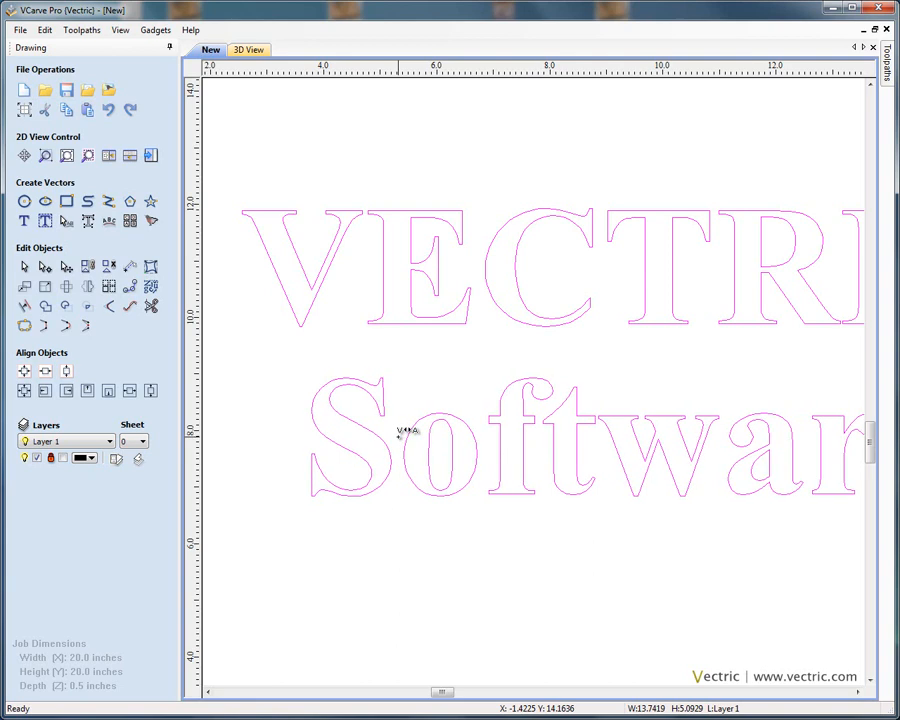
pyautogui.click(403, 430)
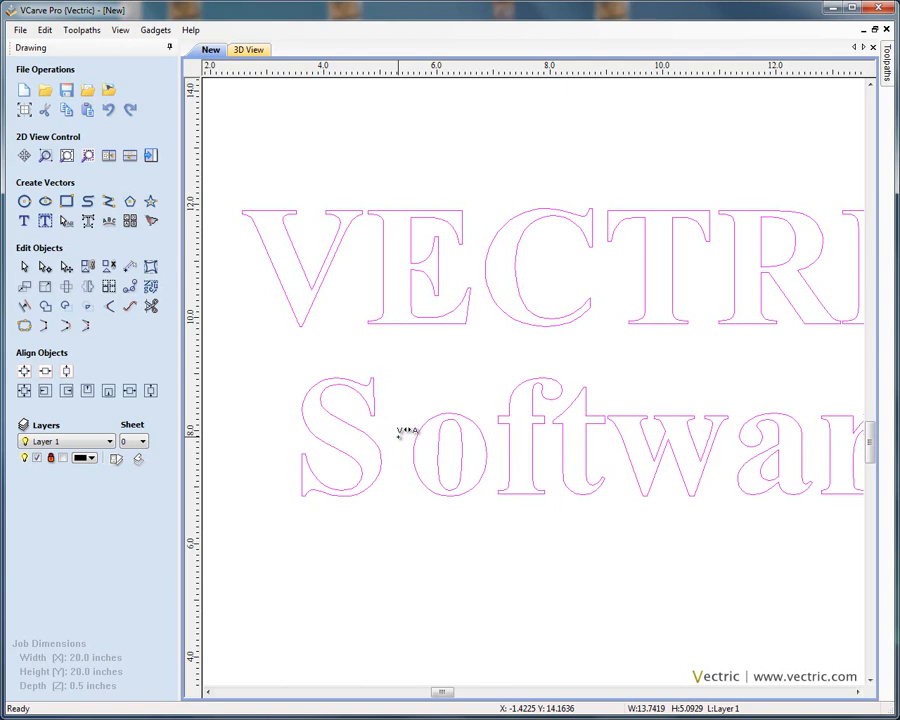
pyautogui.click(403, 430)
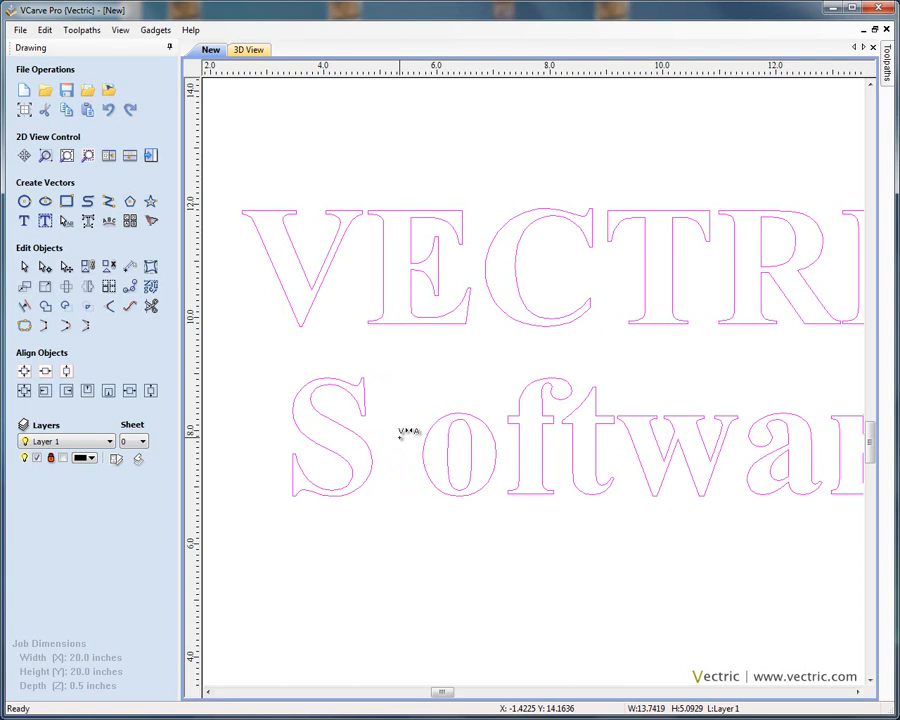
pyautogui.keyDown('shift'); pyautogui.click(403, 430); pyautogui.keyUp('shift')
pyautogui.keyDown('shift'); pyautogui.click(401, 432); pyautogui.keyUp('shift')
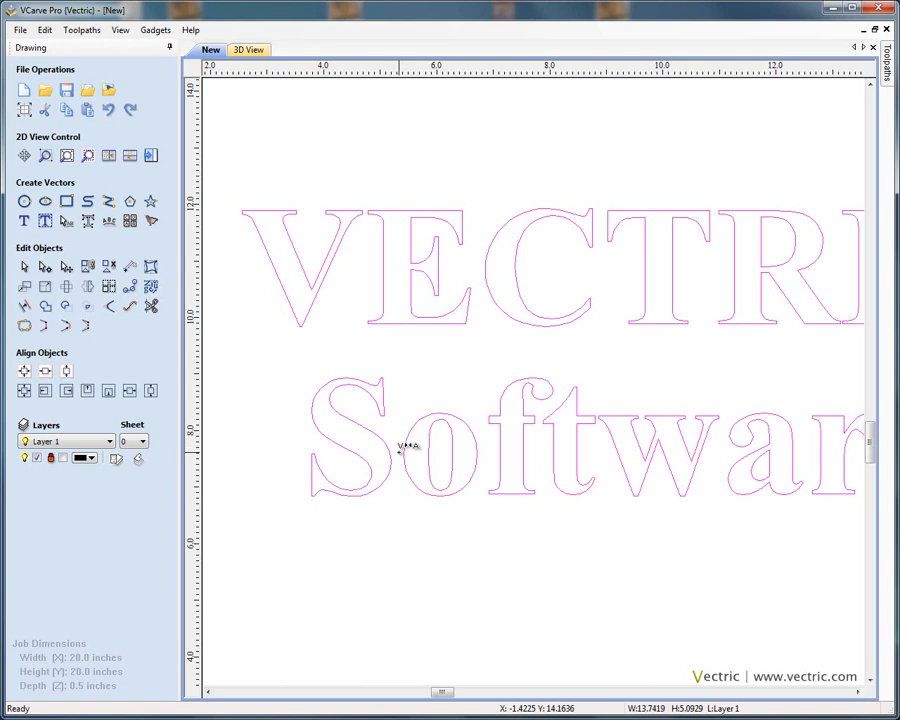
# Step: Fine-tune the kerning between "S" and "o" in "Software" to a gap slightly wider than the default
pyautogui.keyDown('shift'); pyautogui.click(399, 452); pyautogui.keyUp('shift')
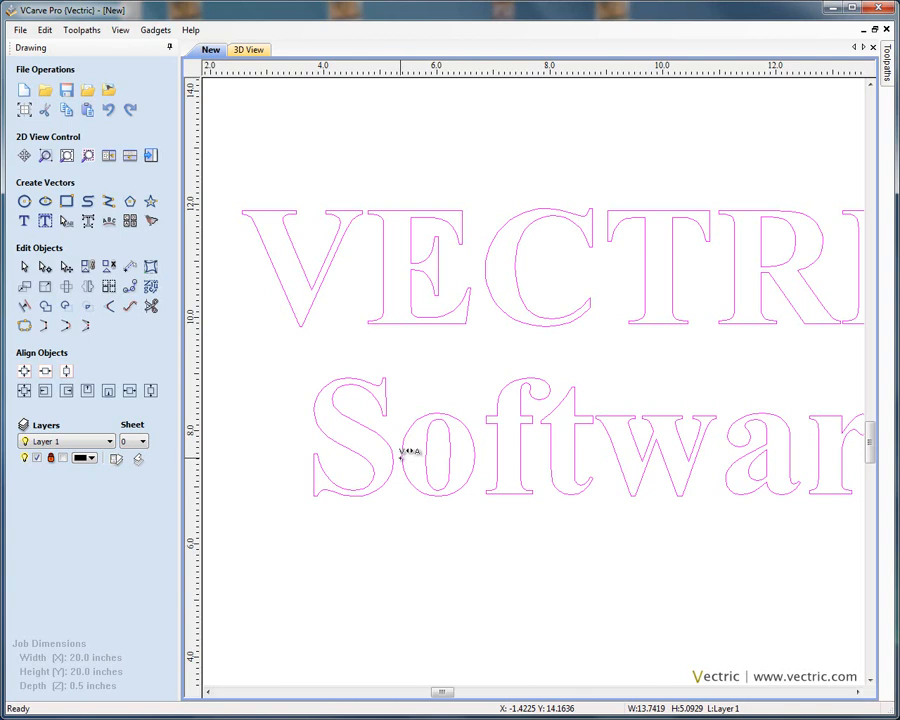
pyautogui.keyDown('shift'); pyautogui.click(398, 456); pyautogui.keyUp('shift')
pyautogui.keyDown('shift'); pyautogui.click(398, 456); pyautogui.keyUp('shift')
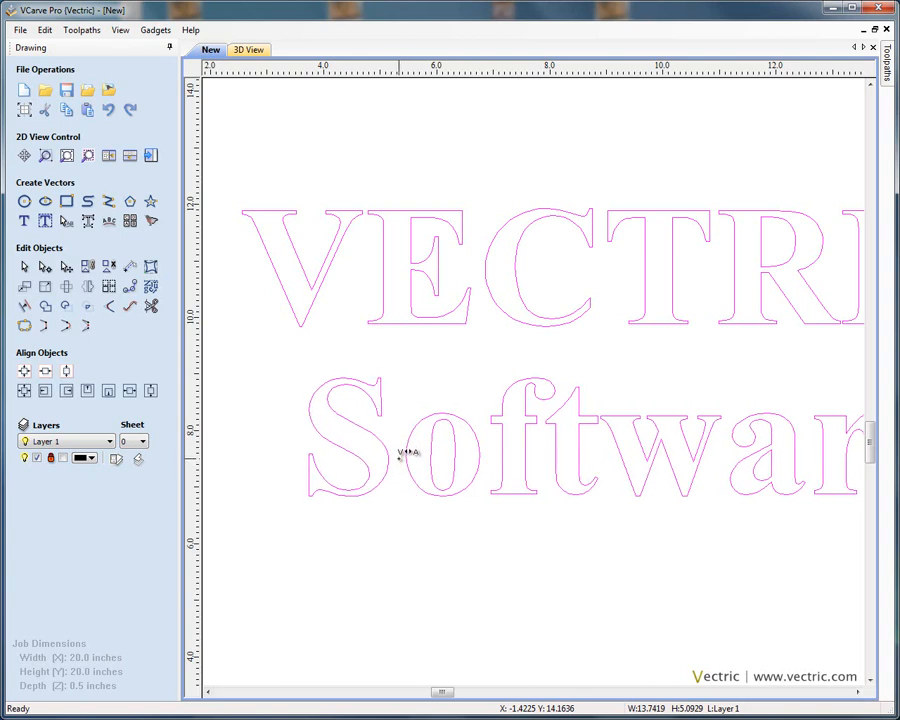
pyautogui.keyDown('shift'); pyautogui.click(399, 454); pyautogui.keyUp('shift')
pyautogui.click(399, 458)
pyautogui.click(399, 456)
pyautogui.click(399, 456)
pyautogui.click(399, 456)
# Step: Tighten the gap between "E" and "C" in "VECTRIC" and separate the overlapping "R" and "I"
pyautogui.click(476, 261)
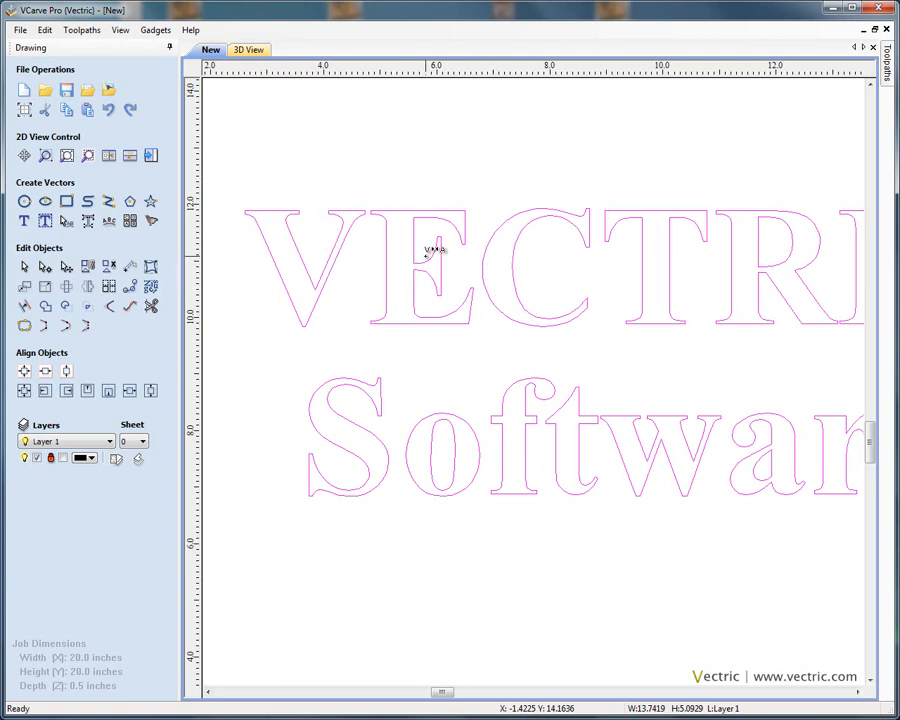
pyautogui.moveTo(526, 281); pyautogui.dragTo(420, 281, button='middle')
pyautogui.moveTo(560, 304); pyautogui.dragTo(461, 292, button='middle')
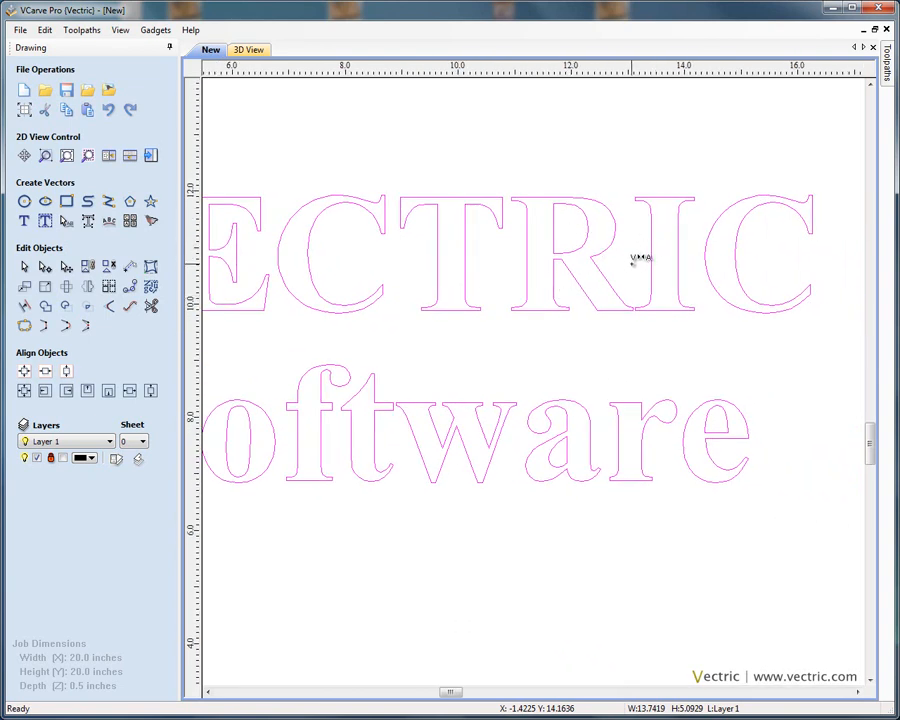
pyautogui.scroll(2, 625, 313)
pyautogui.scroll(2, 530, 355)
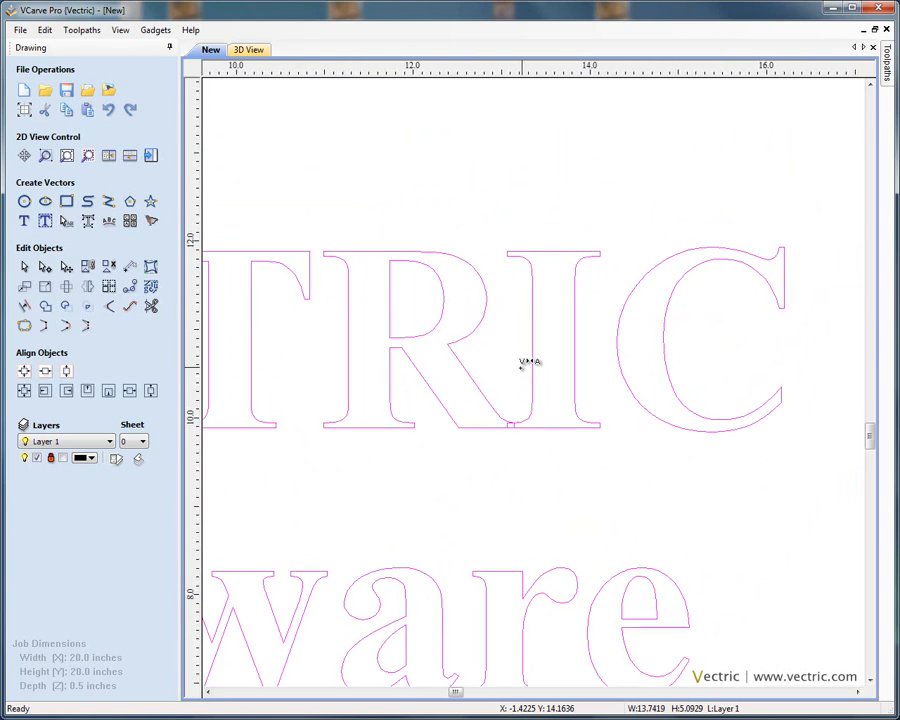
pyautogui.scroll(1, 533, 356)
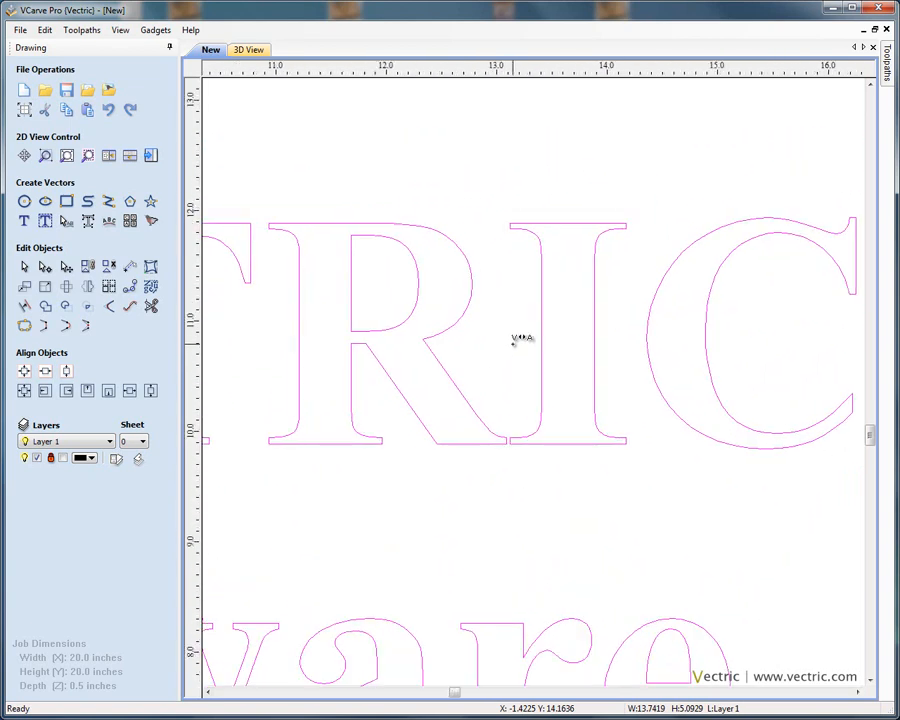
pyautogui.scroll(-1, 538, 417)
pyautogui.scroll(-3, 534, 416)
pyautogui.scroll(1, 672, 400)
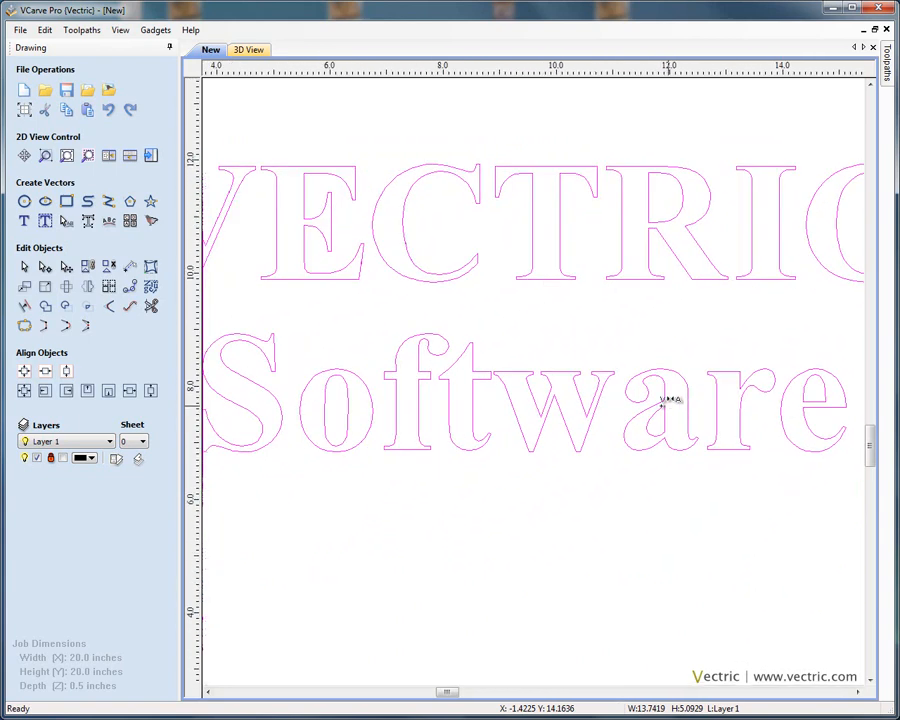
# Step: Widen the spacing between "t" and "w" in "Software" and tighten the spacing between "w" and "a"
pyautogui.scroll(3, 474, 394)
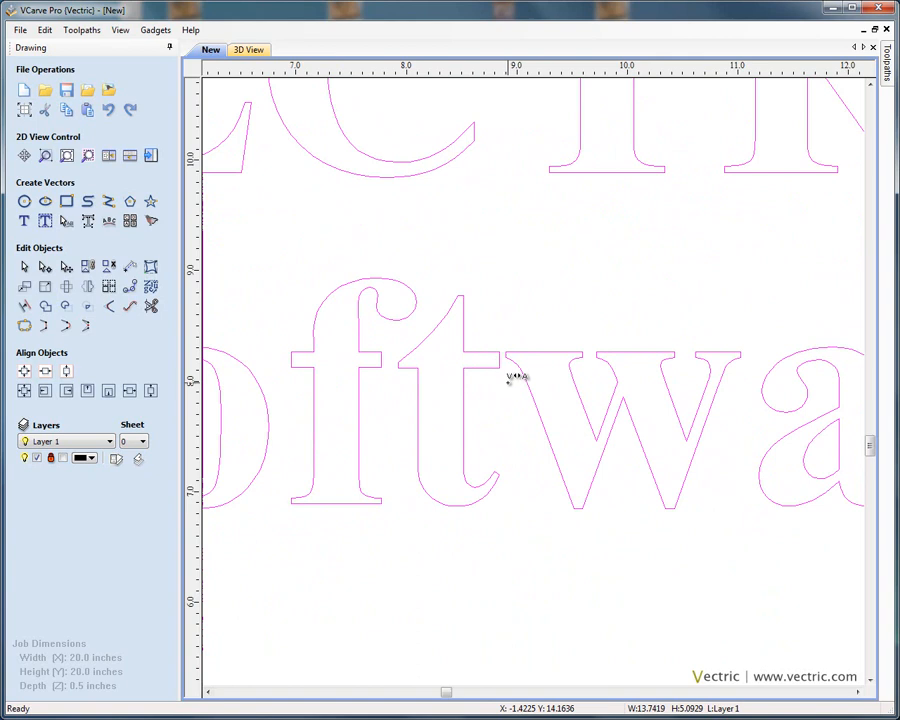
pyautogui.moveTo(510, 378); pyautogui.dragTo(512, 385)
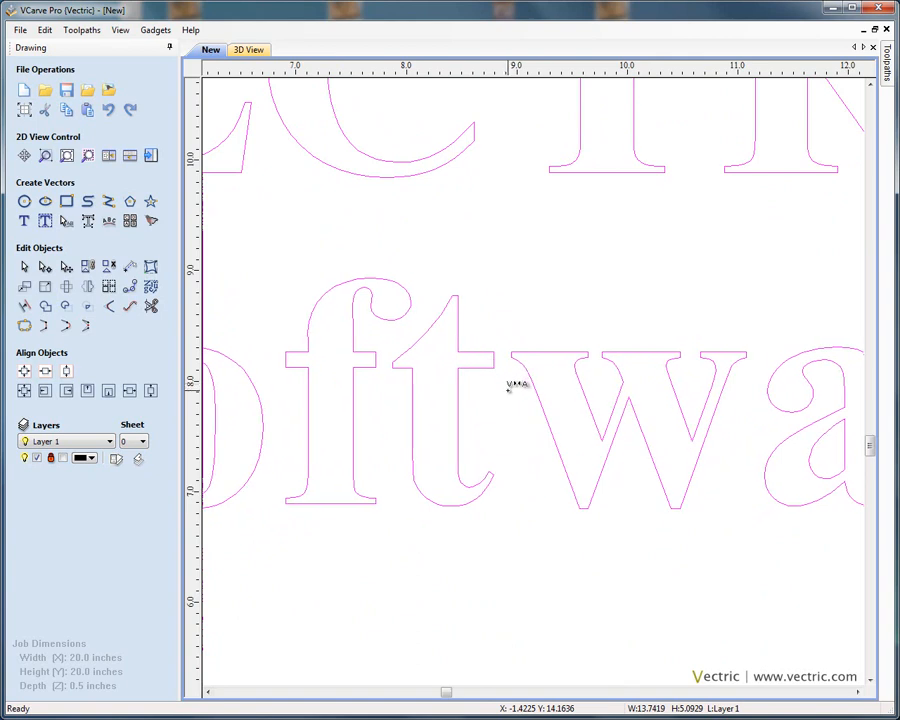
pyautogui.scroll(-3, 510, 395)
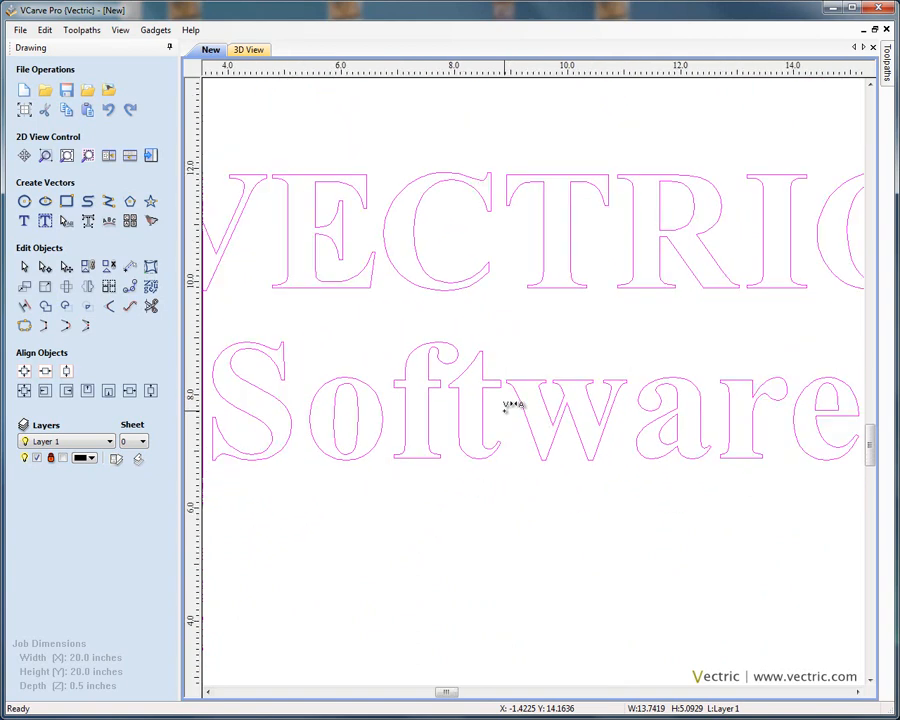
pyautogui.moveTo(649, 391); pyautogui.dragTo(560, 397, button='middle')
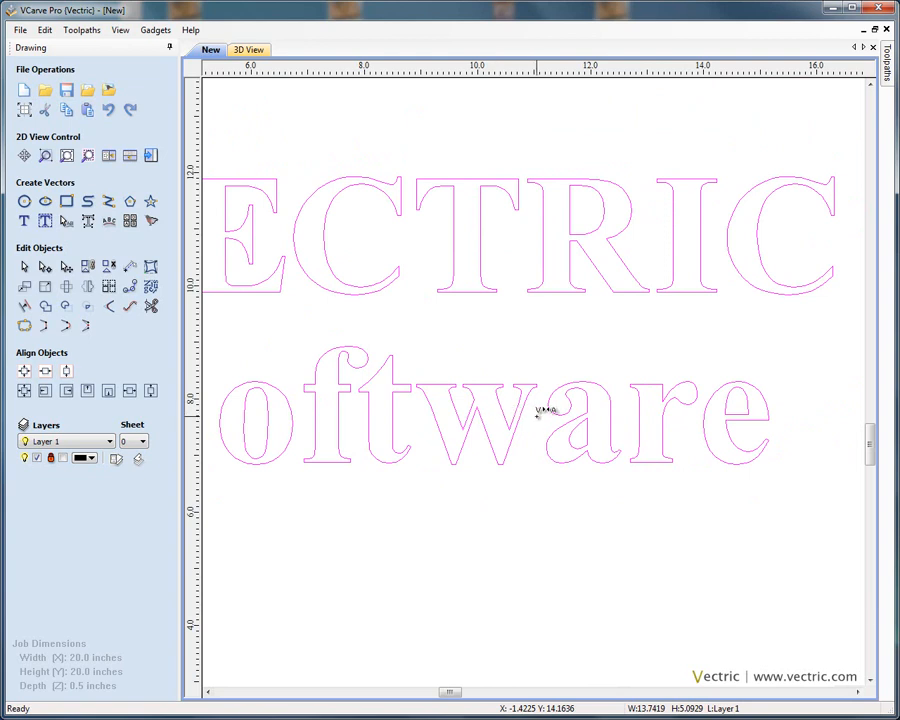
pyautogui.click(537, 418)
pyautogui.click(536, 418)
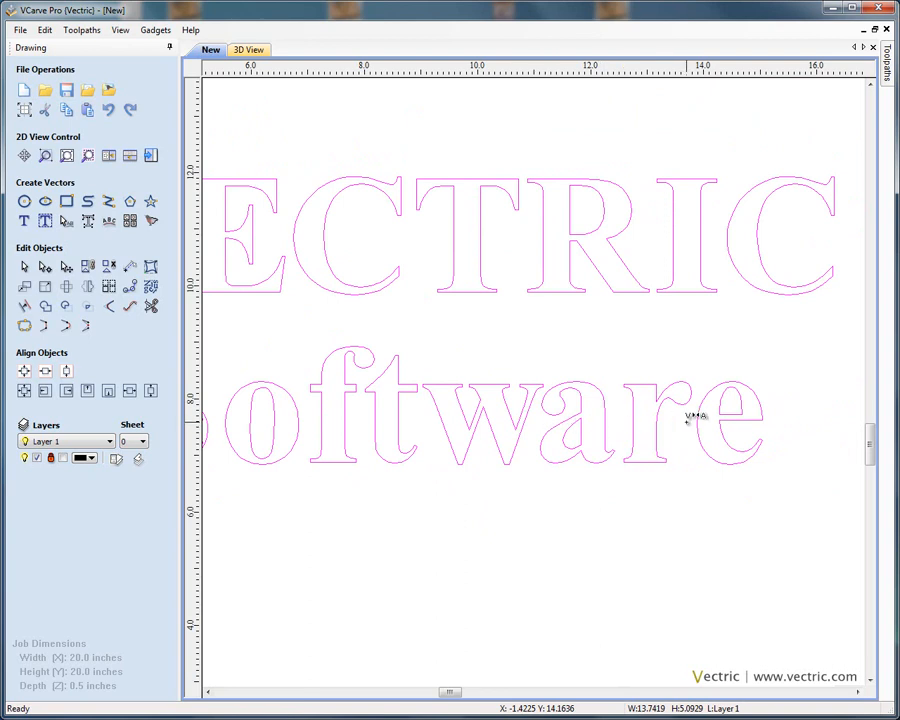
pyautogui.click(626, 424)
pyautogui.press('F6')
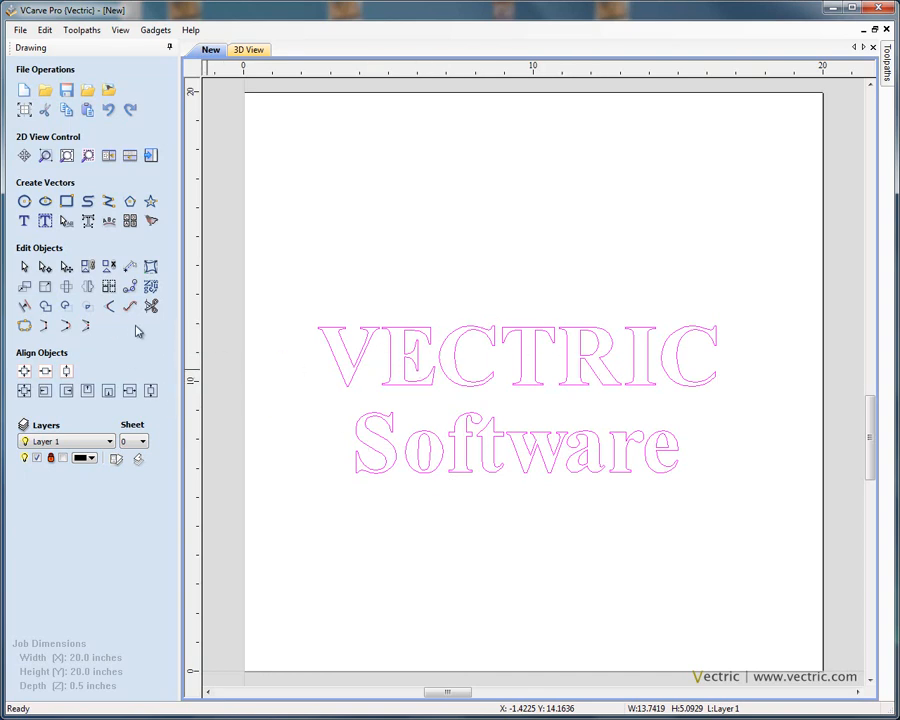
# Step: Return to normal selection mode and break the kerned text block into separate lines
pyautogui.click(24, 268)
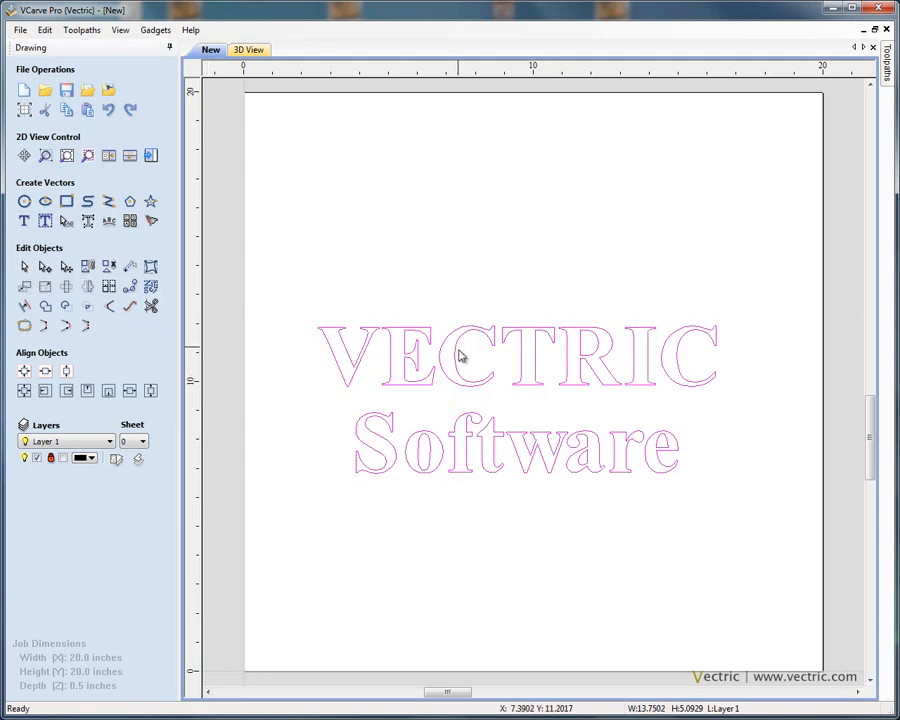
pyautogui.rightClick(418, 331)
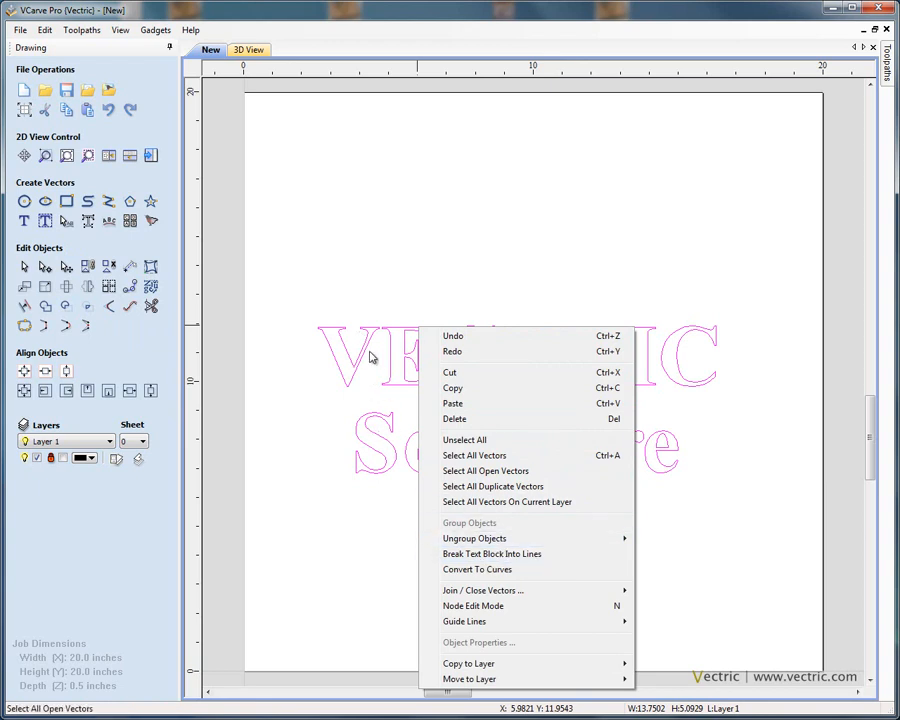
pyautogui.click(557, 560)
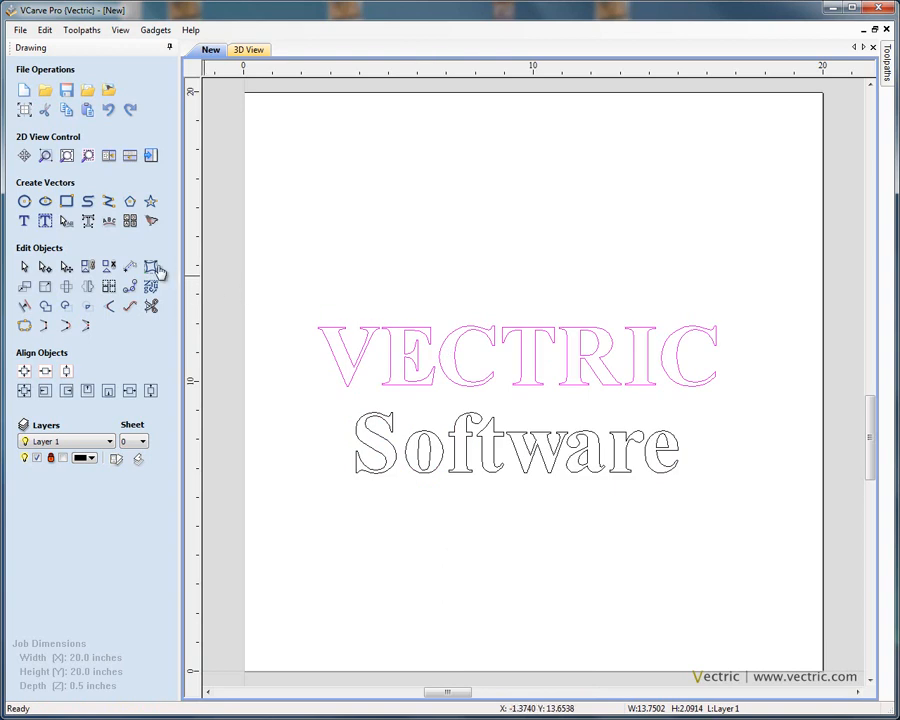
# Step: Change the font of the separated "VECTRIC" line alone to Arial and close its text settings
pyautogui.click(24, 222)
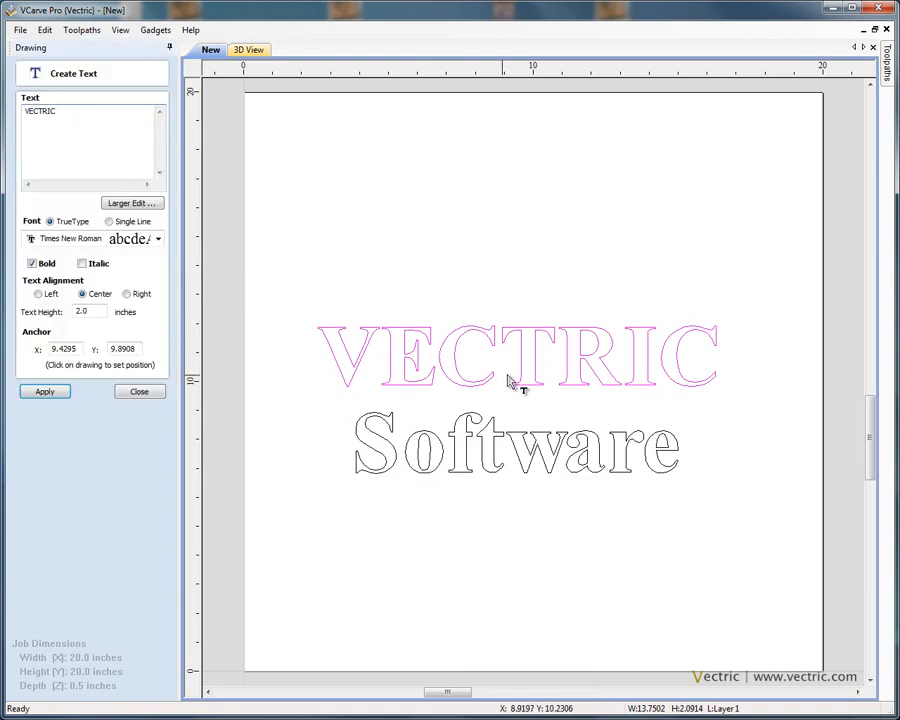
pyautogui.click(148, 394)
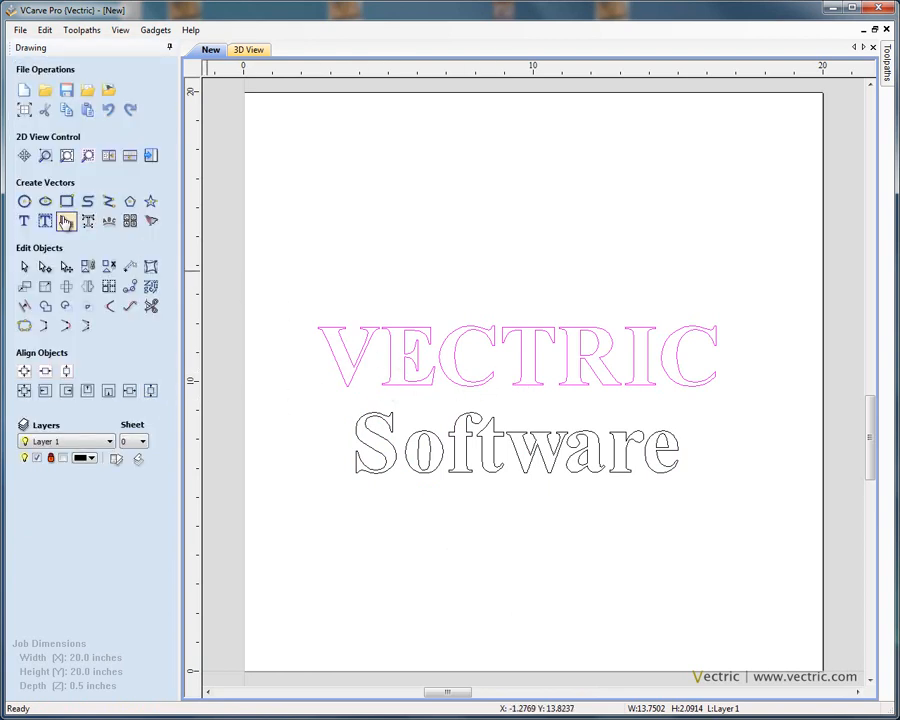
pyautogui.click(24, 222)
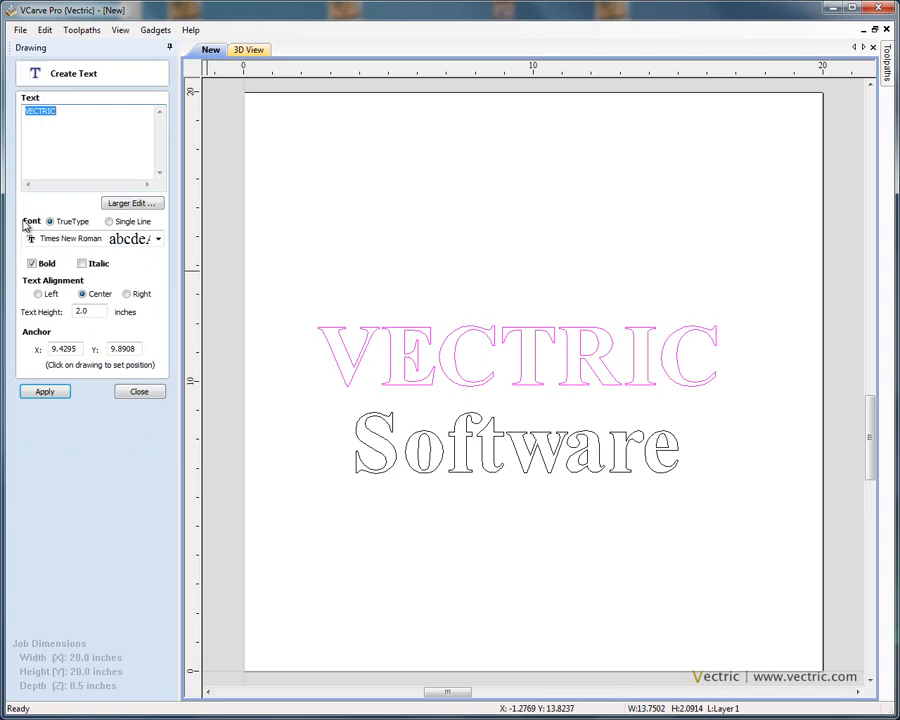
pyautogui.click(158, 242)
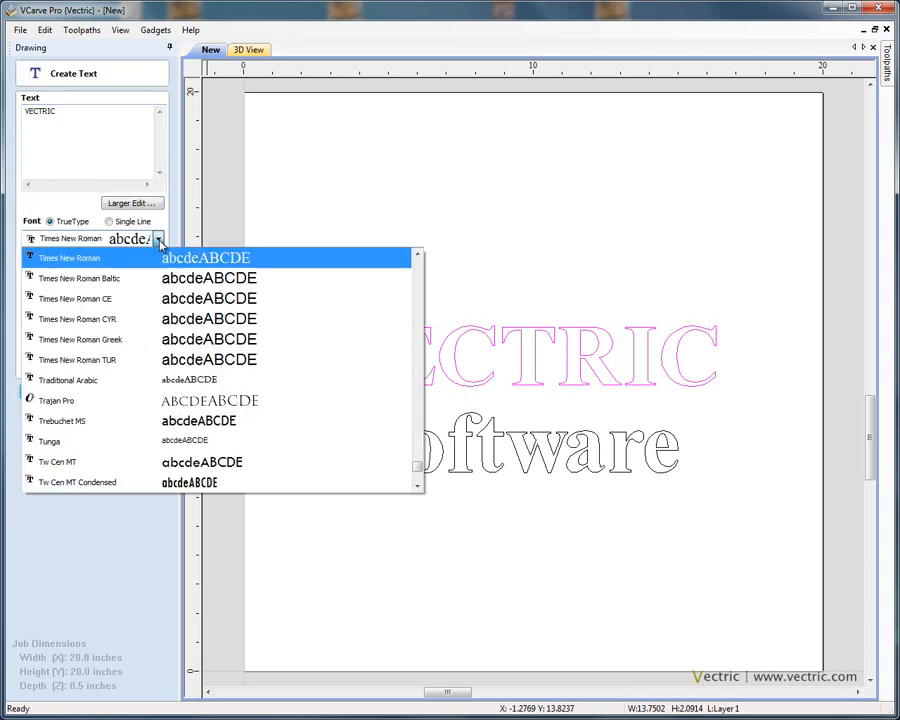
pyautogui.write('arent')
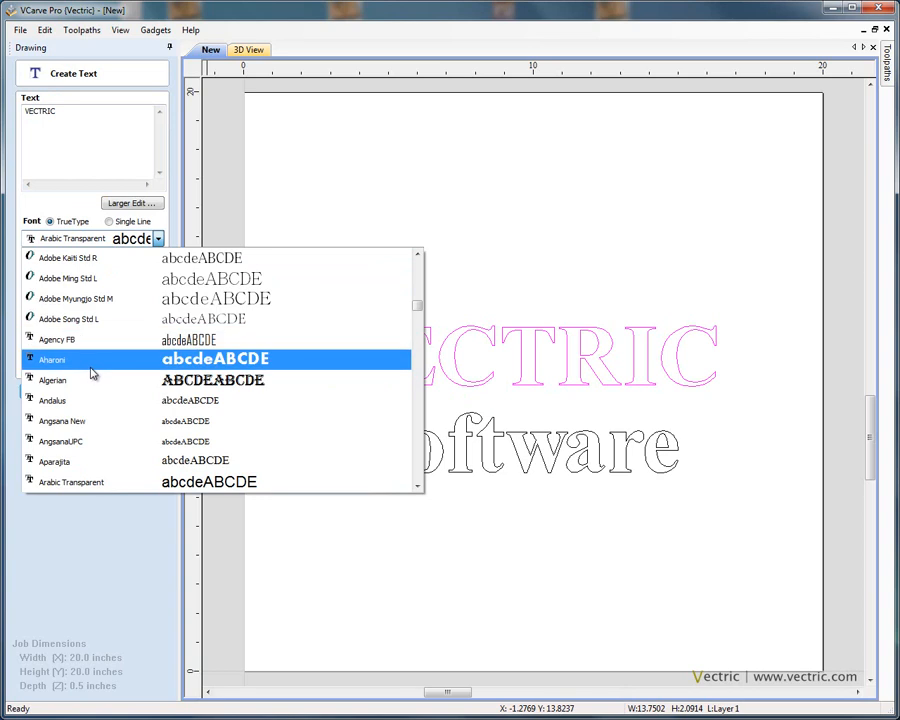
pyautogui.scroll(-1, 91, 373)
pyautogui.click(94, 466)
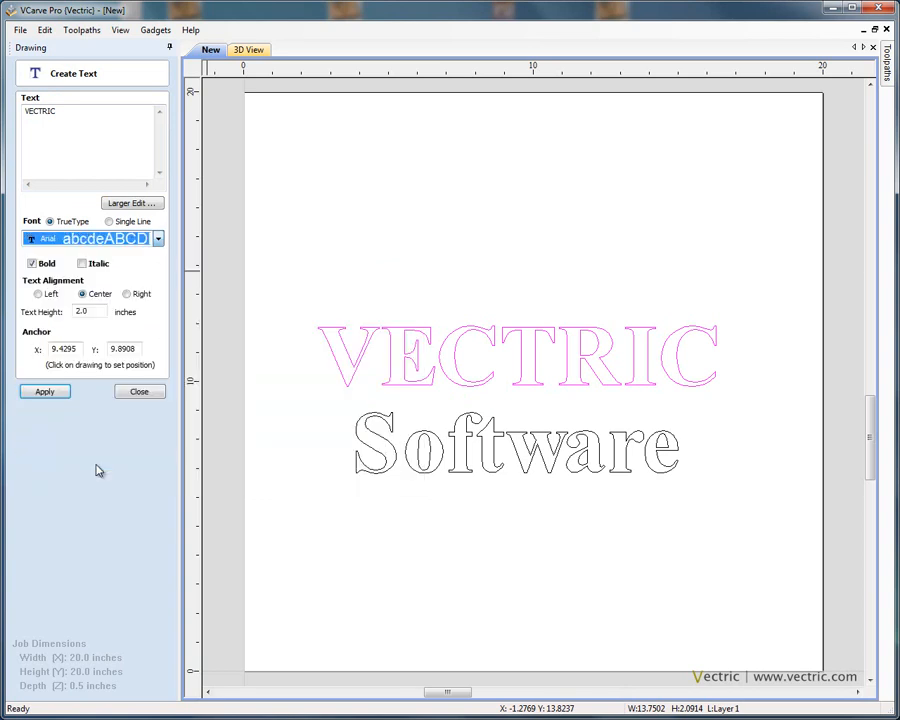
pyautogui.click(50, 391)
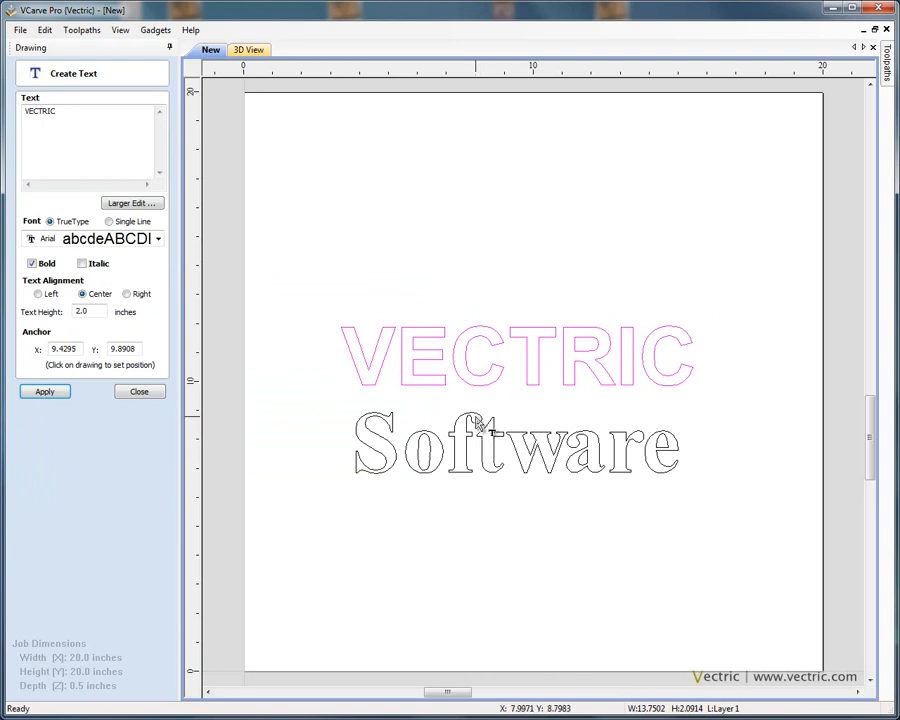
pyautogui.click(141, 392)
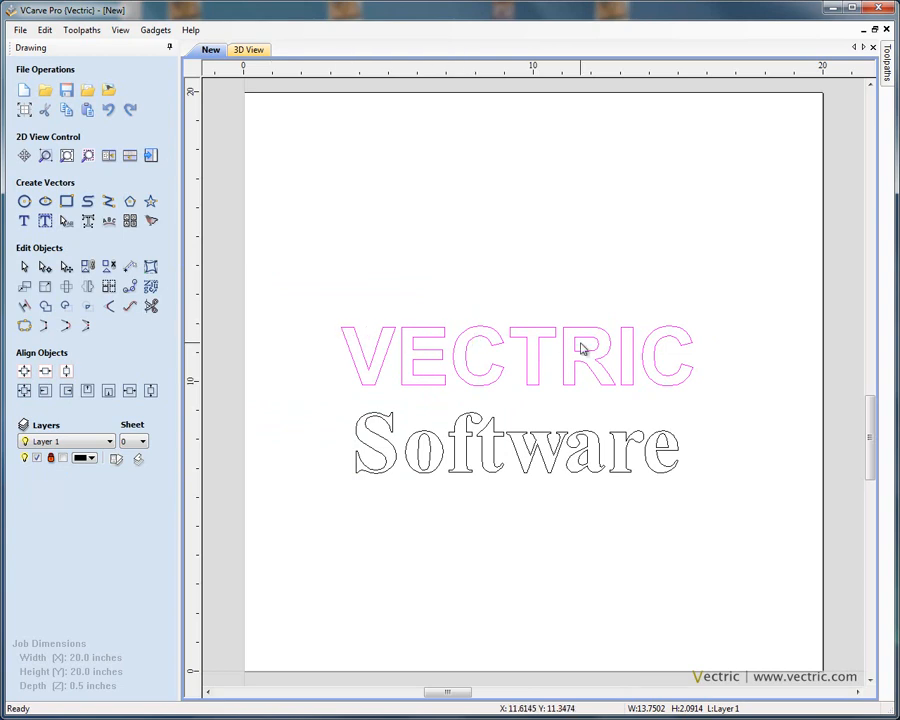
# Step: Bend the "Software" line into a downward-bowing arc with the interactive text arcing and spacing tool
pyautogui.click(67, 222)
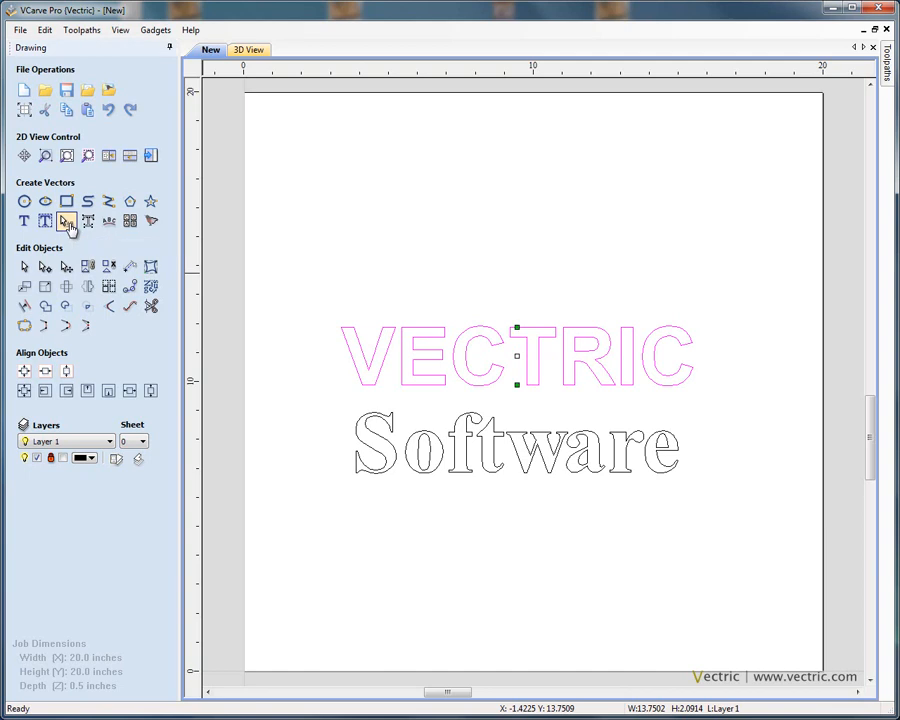
pyautogui.click(410, 448)
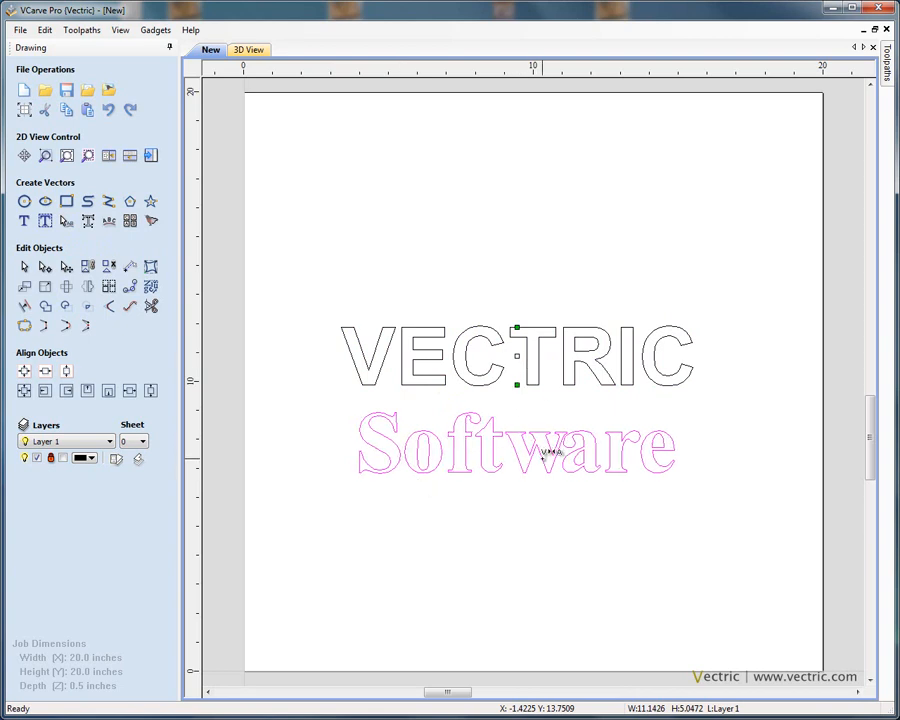
pyautogui.moveTo(518, 318); pyautogui.dragTo(534, 420)
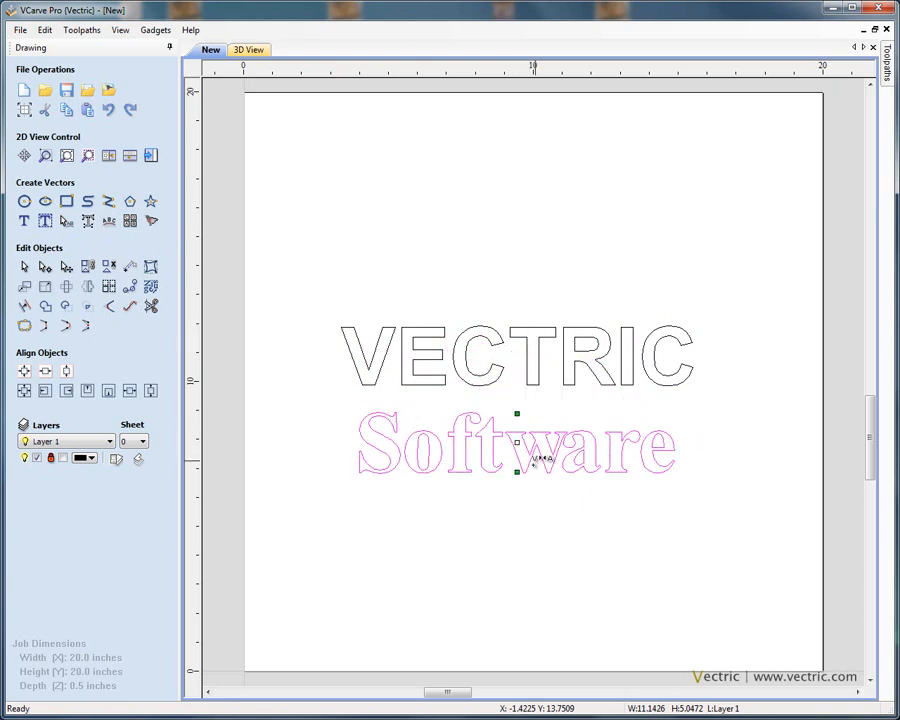
pyautogui.moveTo(518, 474); pyautogui.dragTo(517, 520)
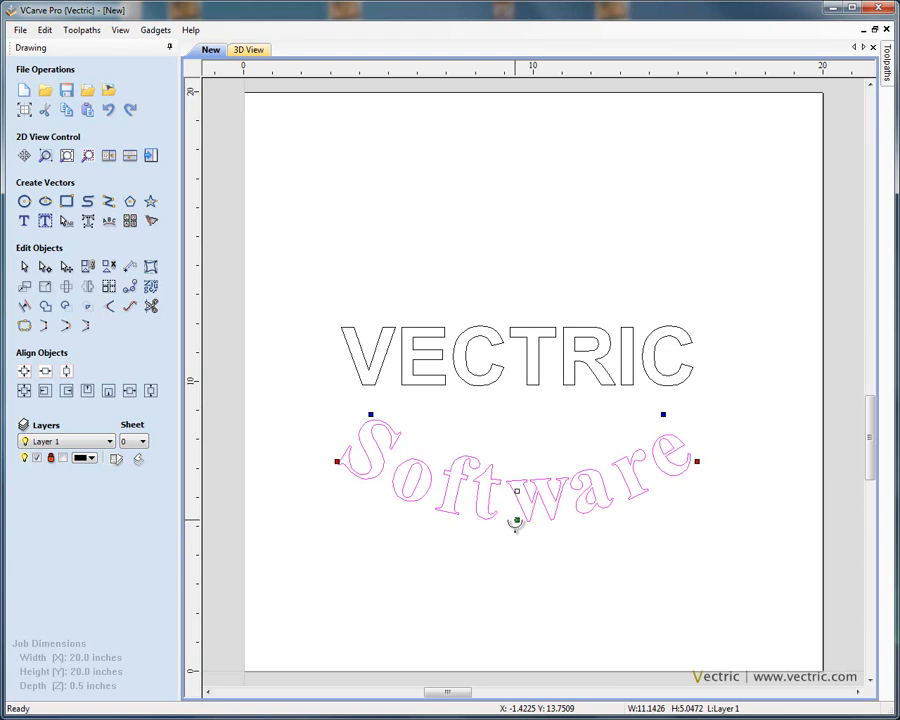
# Step: Bend the "VECTRIC" line into an upward arc and tighten its letter gaps between C and T, T and R, and V and E
pyautogui.click(528, 365)
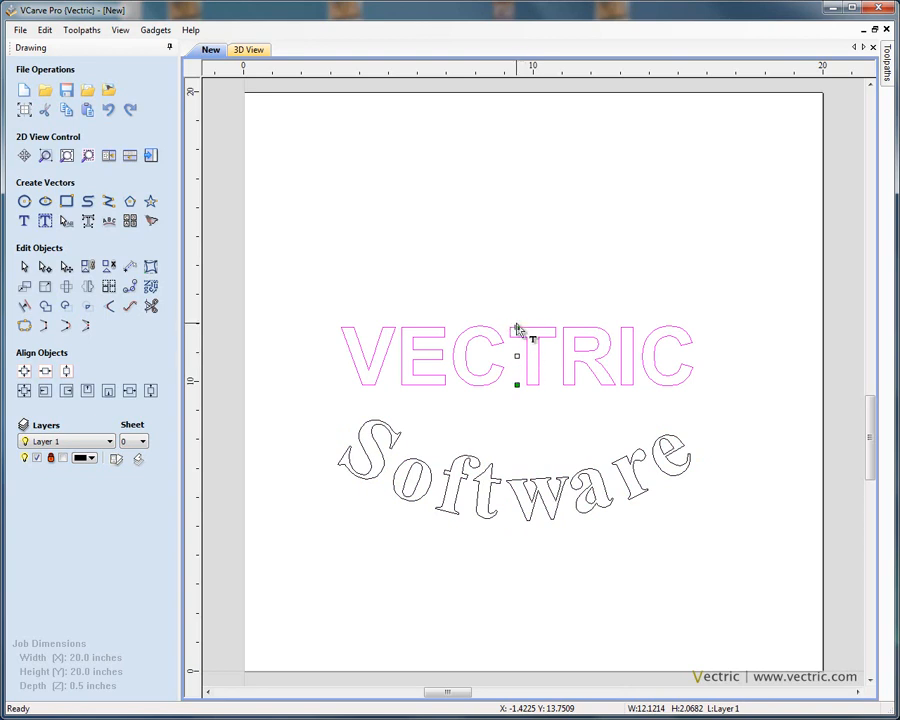
pyautogui.moveTo(517, 321); pyautogui.dragTo(516, 270)
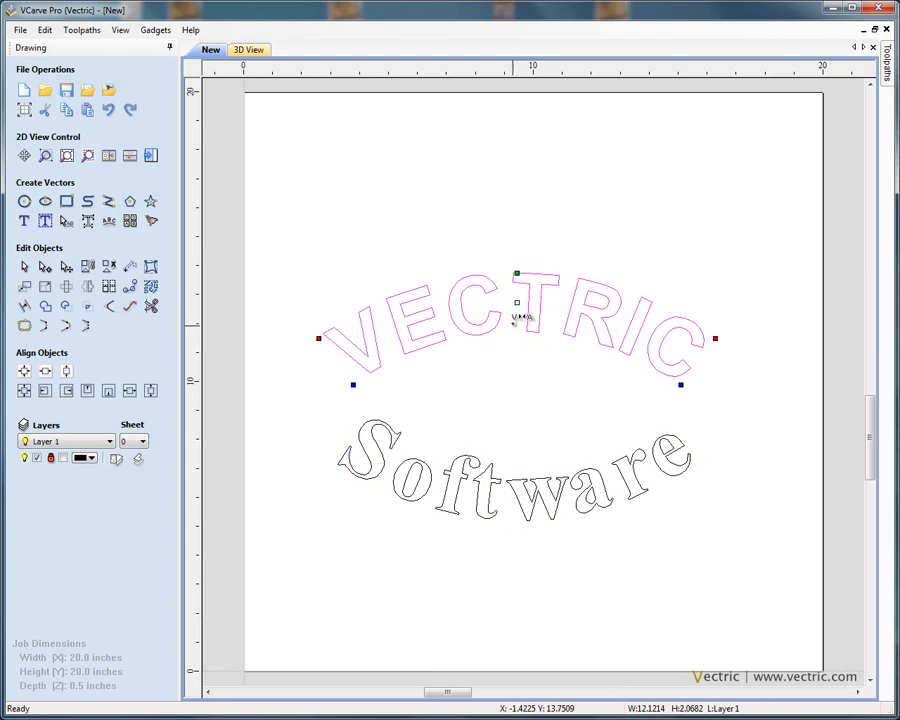
pyautogui.scroll(1, 535, 295)
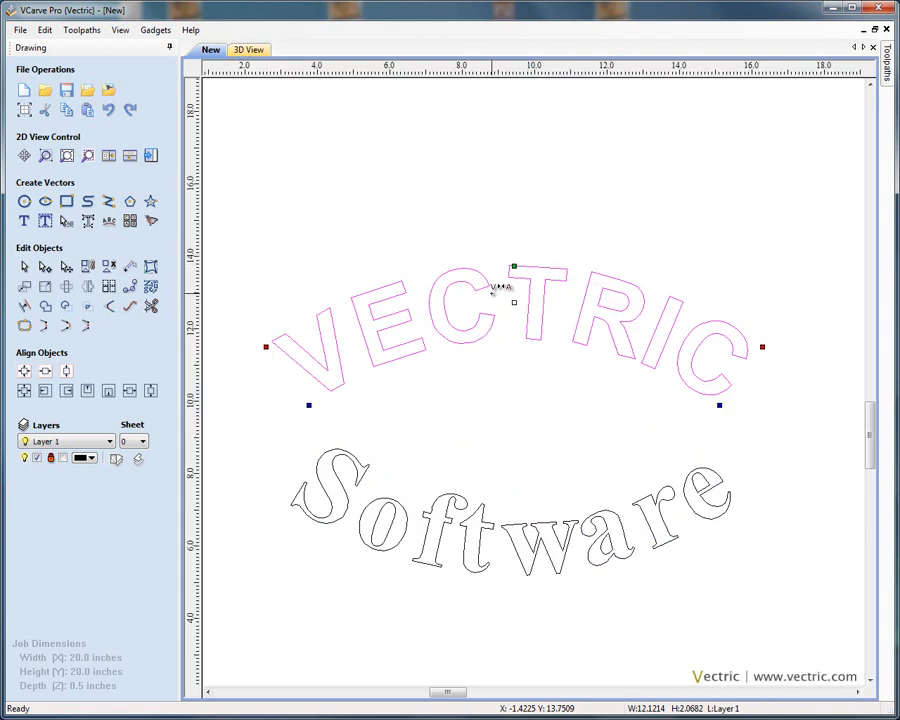
pyautogui.moveTo(506, 285); pyautogui.dragTo(622, 316)
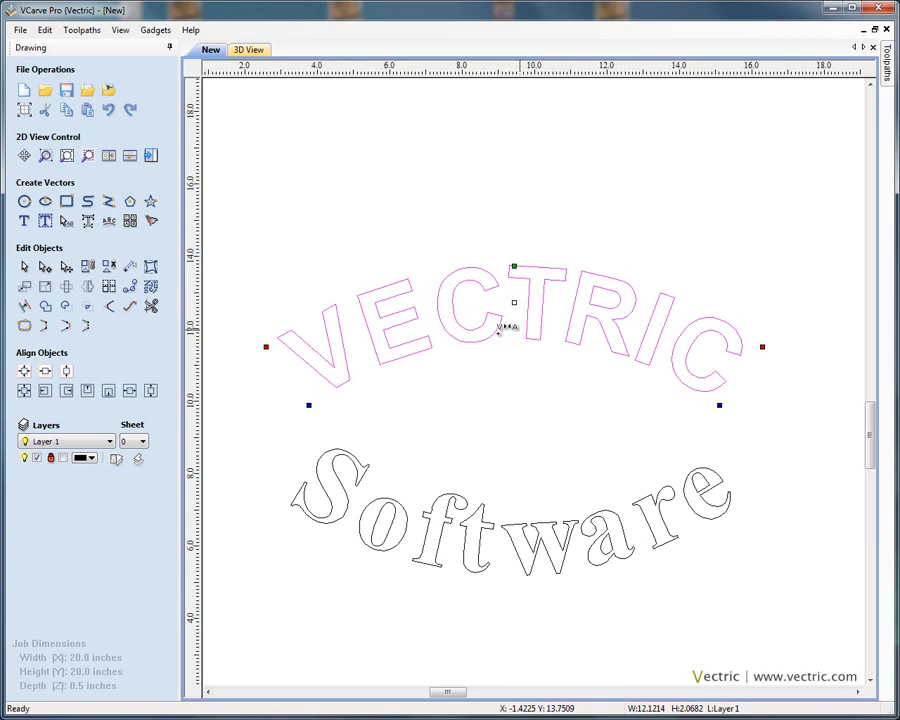
pyautogui.moveTo(365, 340); pyautogui.dragTo(356, 336)
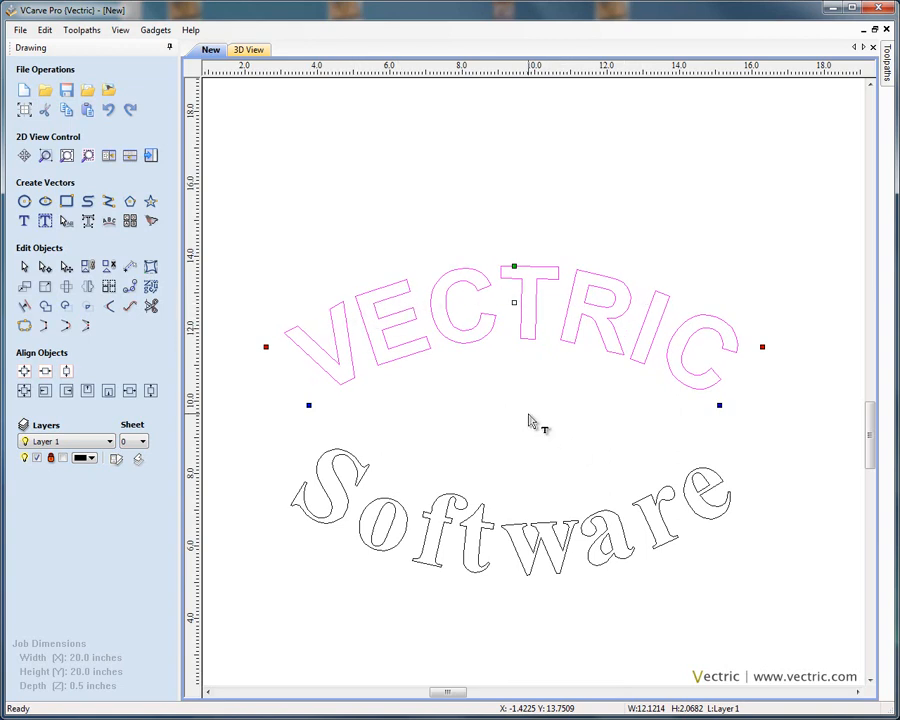
# Step: Widen the gap between "w" and "a" in the arced "Software" line and tighten the gap between "a" and "r"
pyautogui.click(452, 503)
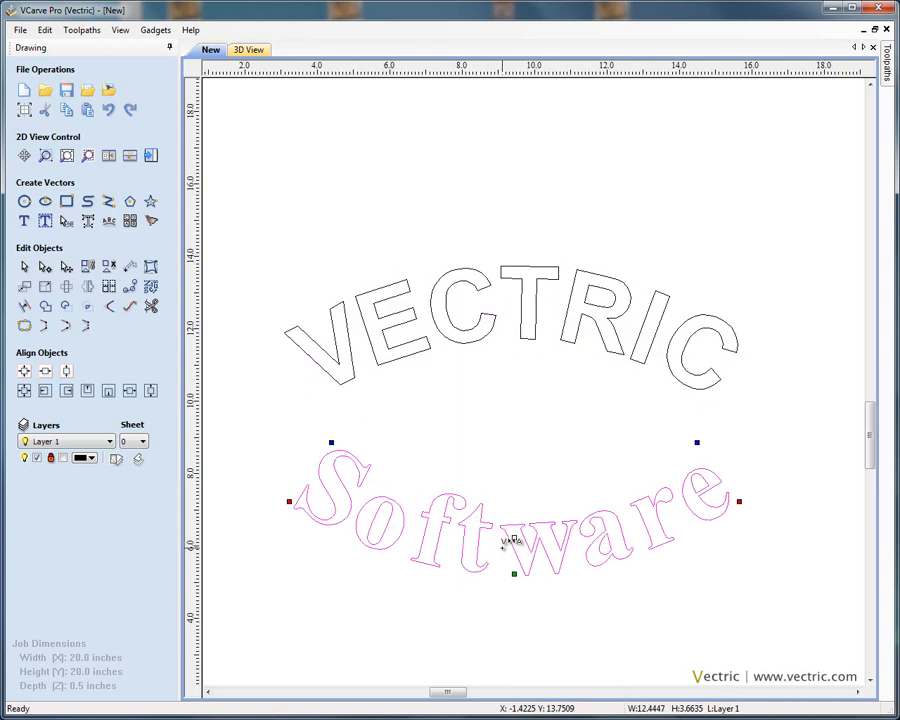
pyautogui.scroll(2, 510, 540)
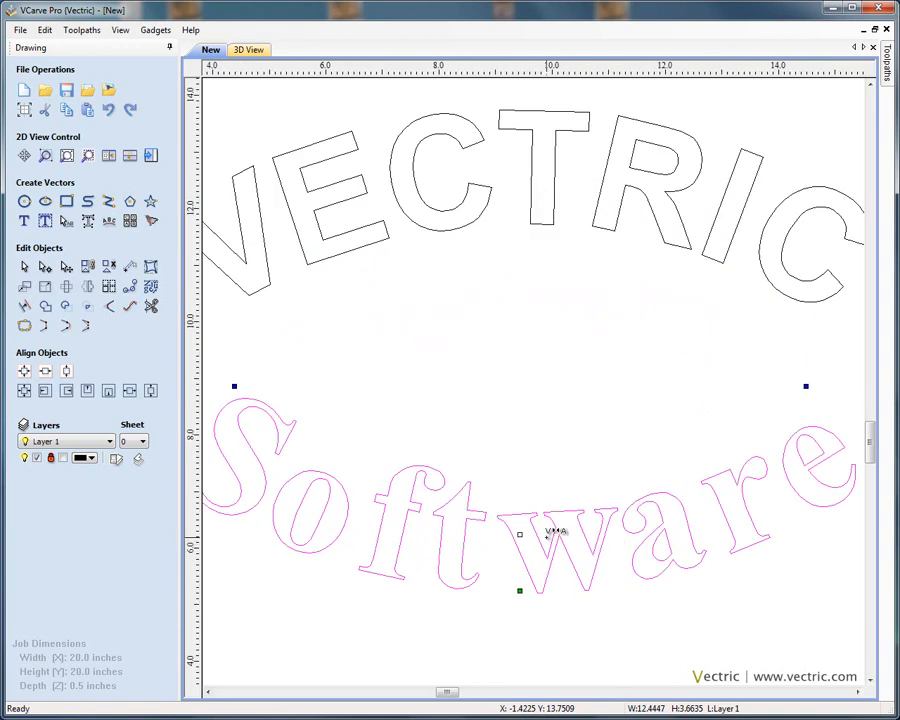
pyautogui.scroll(1, 578, 538)
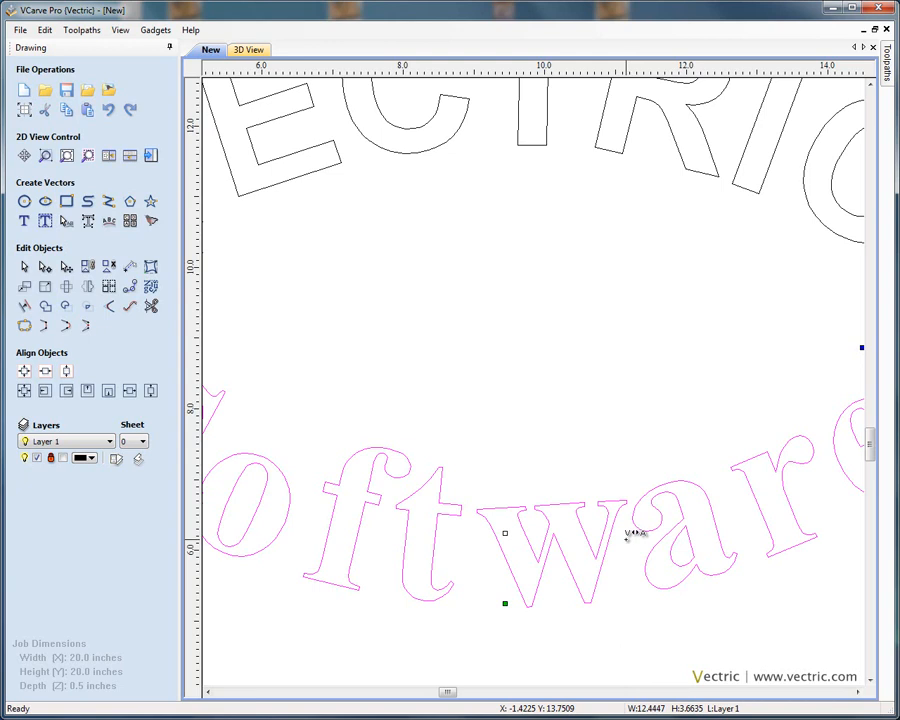
pyautogui.keyDown('shift'); pyautogui.click(625, 540); pyautogui.keyUp('shift')
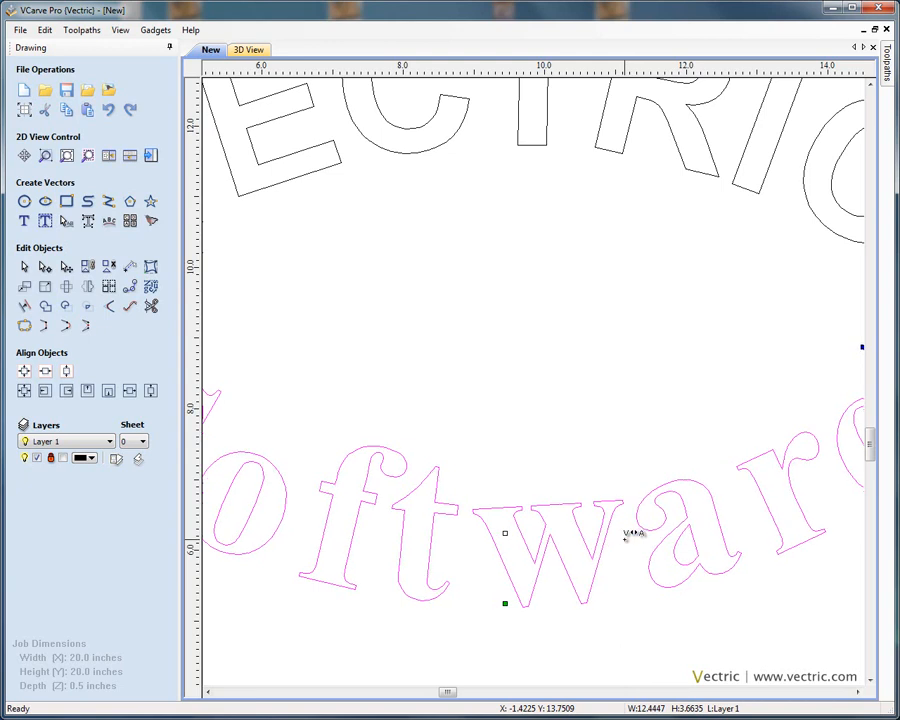
pyautogui.click(739, 506)
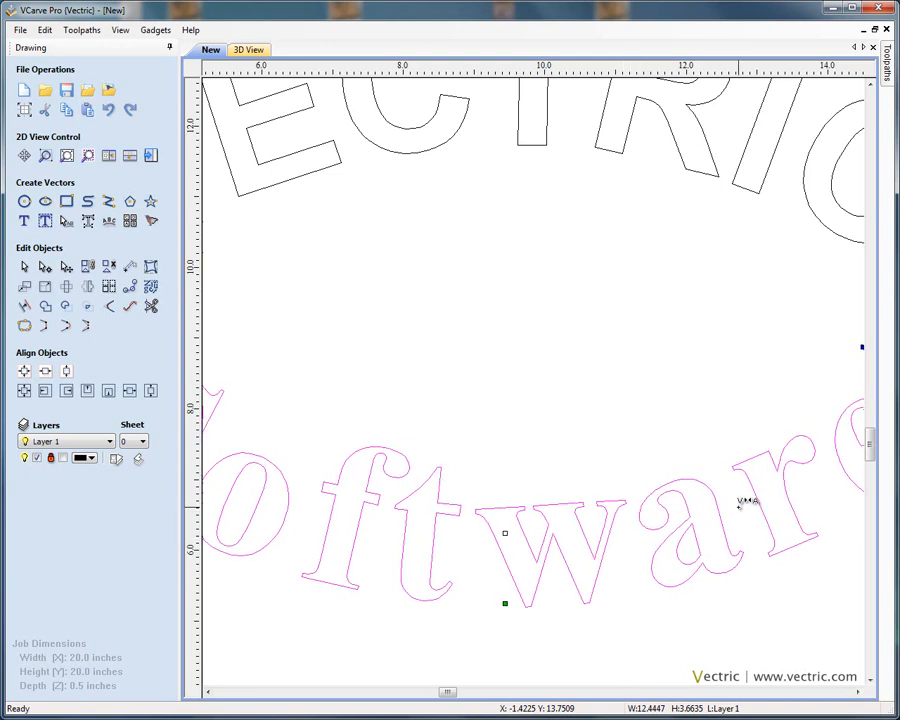
pyautogui.click(741, 501)
pyautogui.moveTo(780, 498); pyautogui.dragTo(552, 482, button='middle')
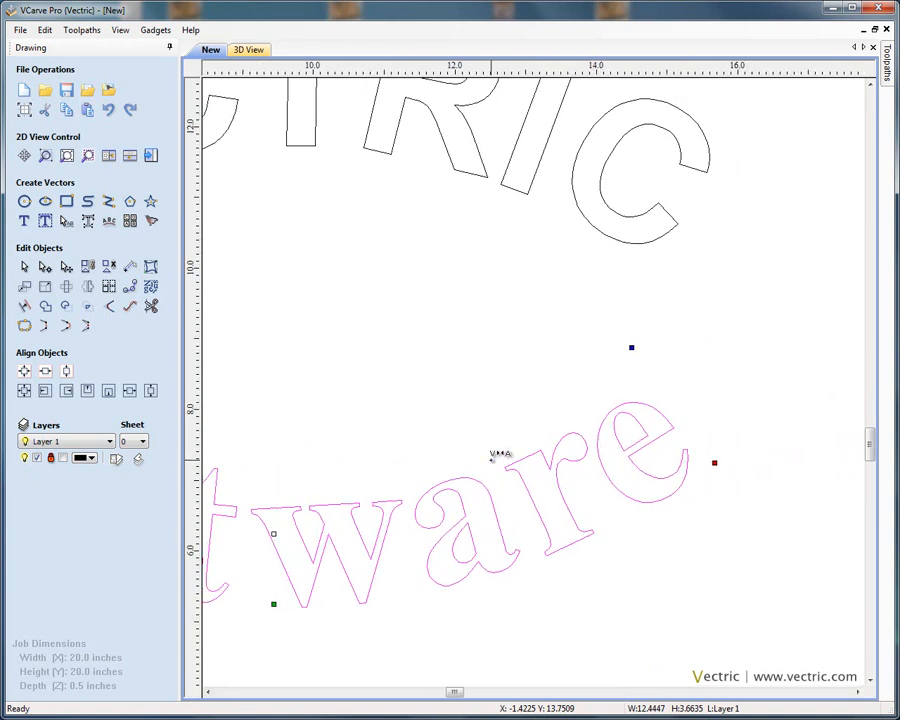
pyautogui.press('F3')
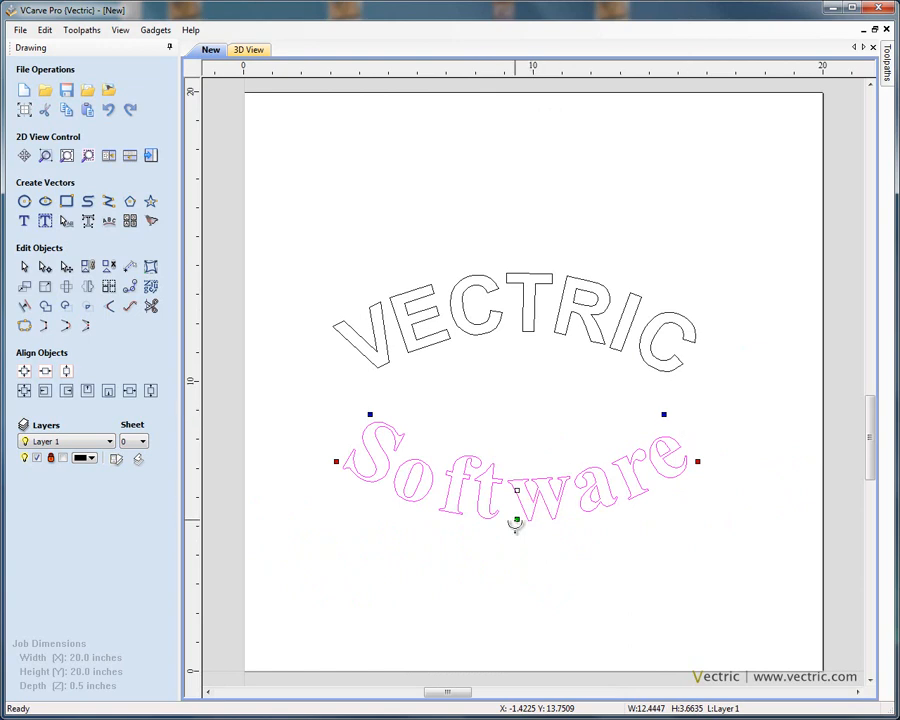
# Step: Bend the "Software" arc more sharply and move it up closer to the "VECTRIC" line
pyautogui.moveTo(517, 522)
pyautogui.mouseDown()
pyautogui.moveTo(517, 530)
pyautogui.moveTo(517, 455)
pyautogui.moveTo(520, 546)
pyautogui.moveTo(520, 530)
pyautogui.mouseUp()
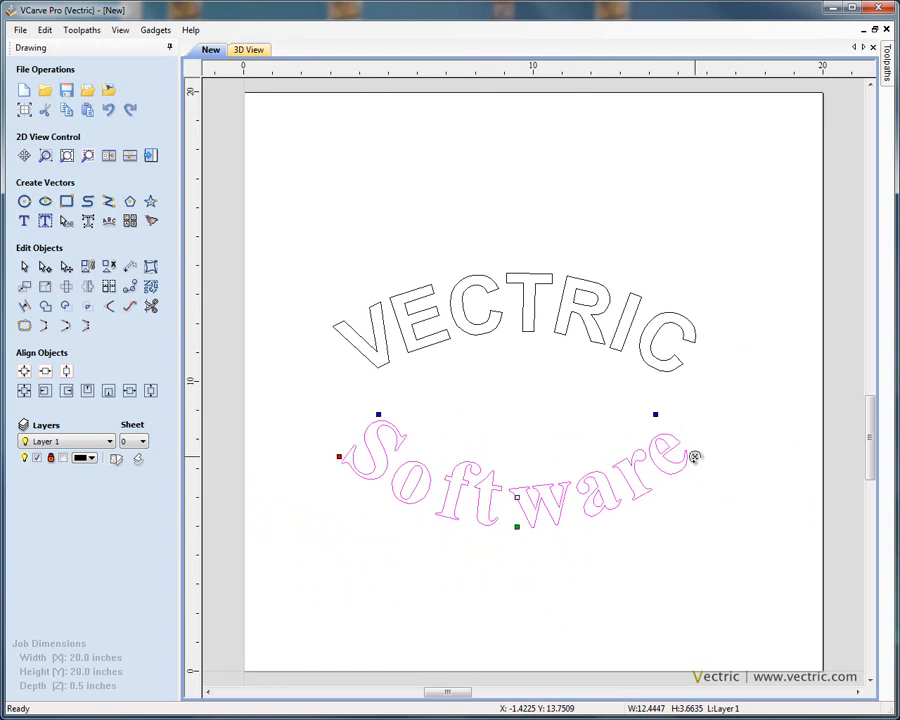
pyautogui.moveTo(654, 413)
pyautogui.mouseDown()
pyautogui.moveTo(665, 527)
pyautogui.moveTo(654, 396)
pyautogui.mouseUp()
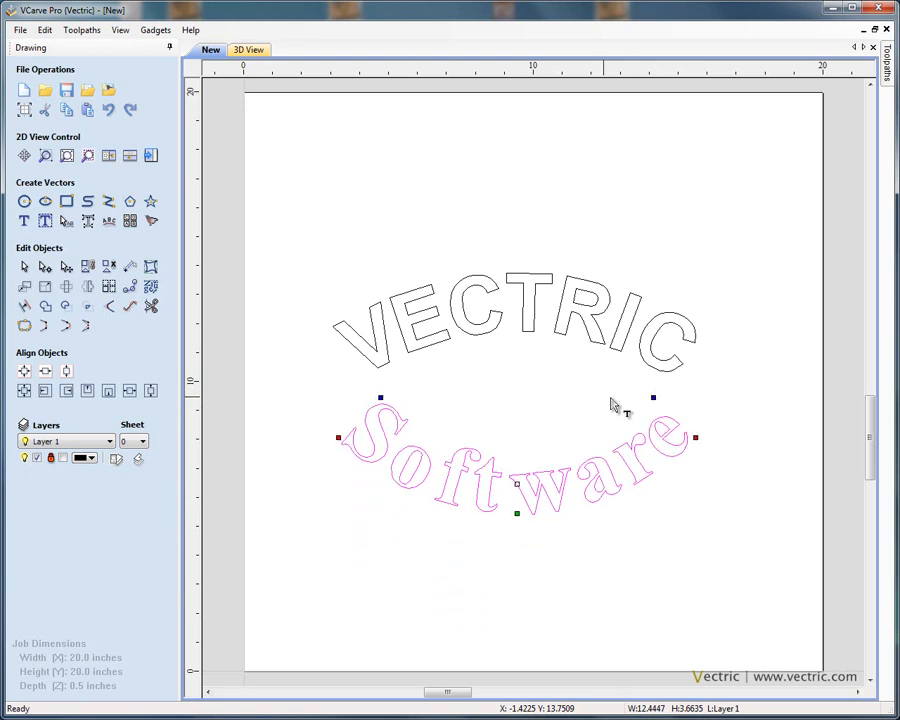
pyautogui.moveTo(696, 437); pyautogui.dragTo(663, 420)
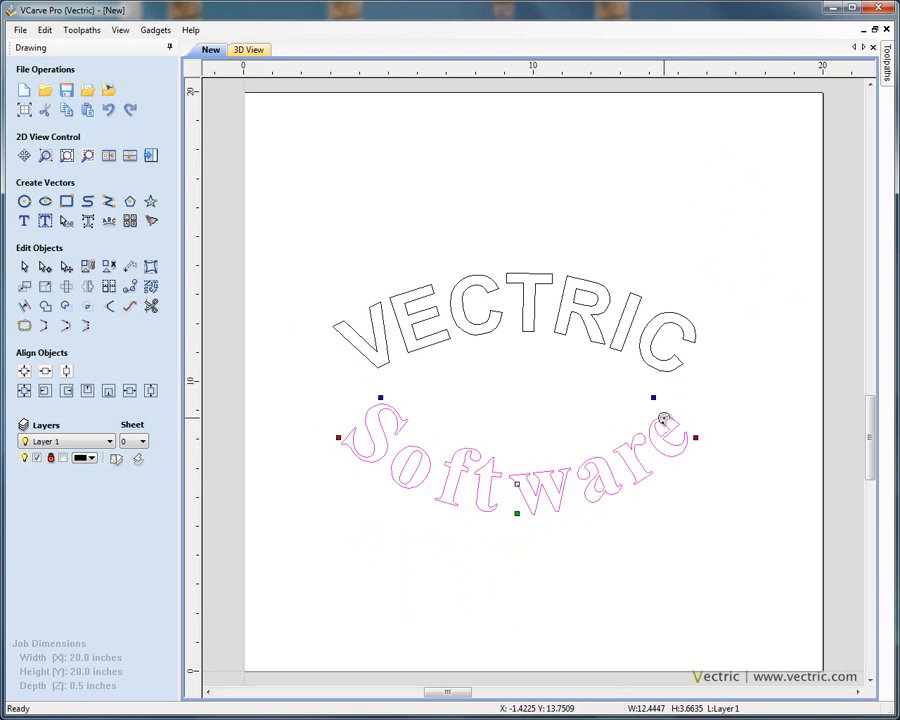
pyautogui.click(741, 369)
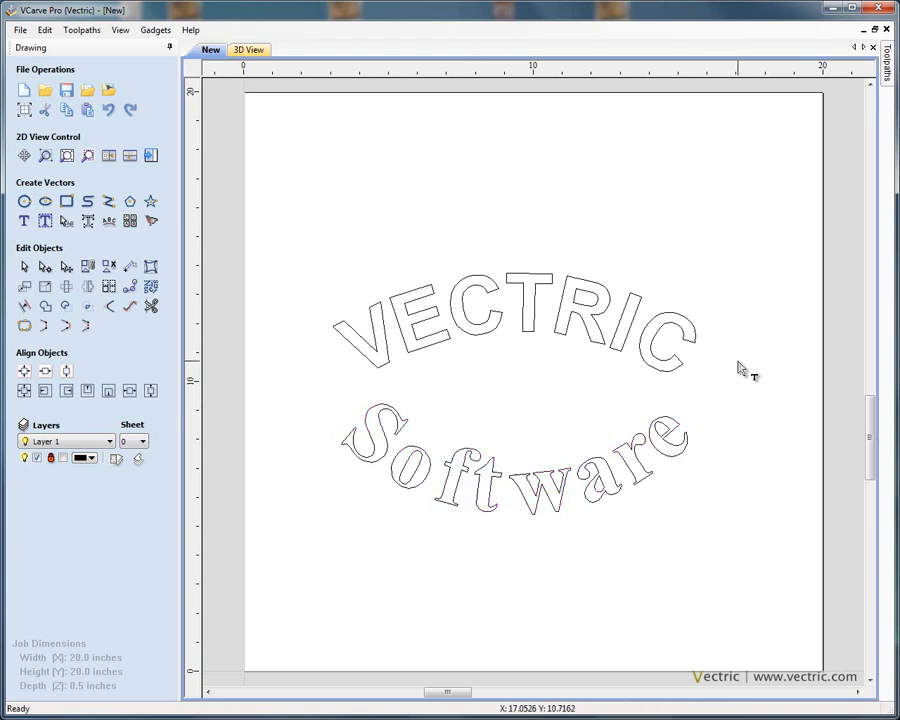
# Step: Flatten the "VECTRIC" arc slightly by lowering its crest
pyautogui.click(419, 328)
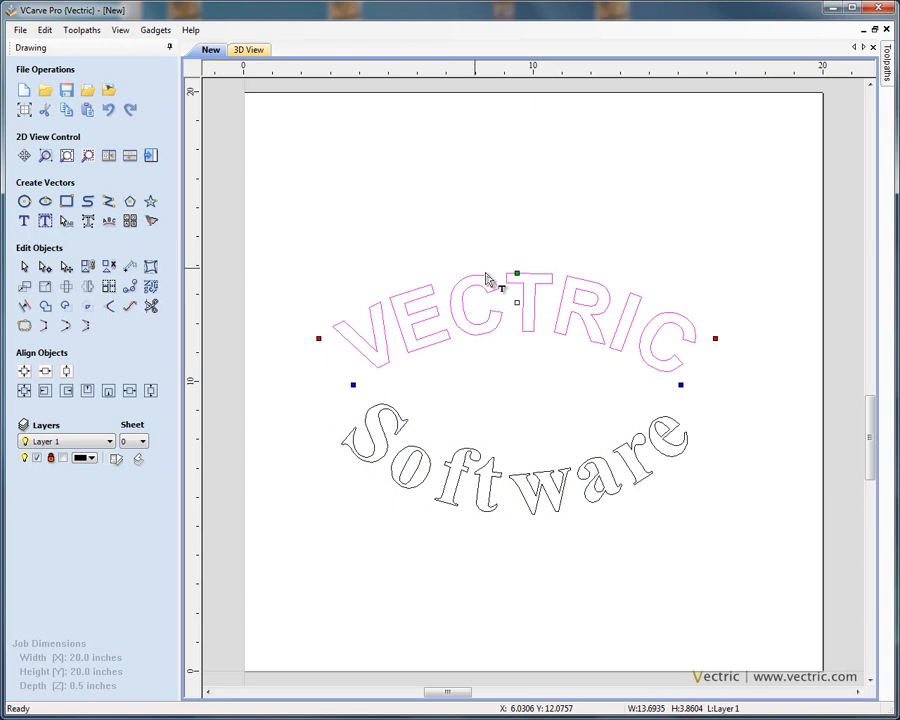
pyautogui.moveTo(516, 270)
pyautogui.mouseDown()
pyautogui.moveTo(518, 256)
pyautogui.moveTo(518, 285)
pyautogui.mouseUp()
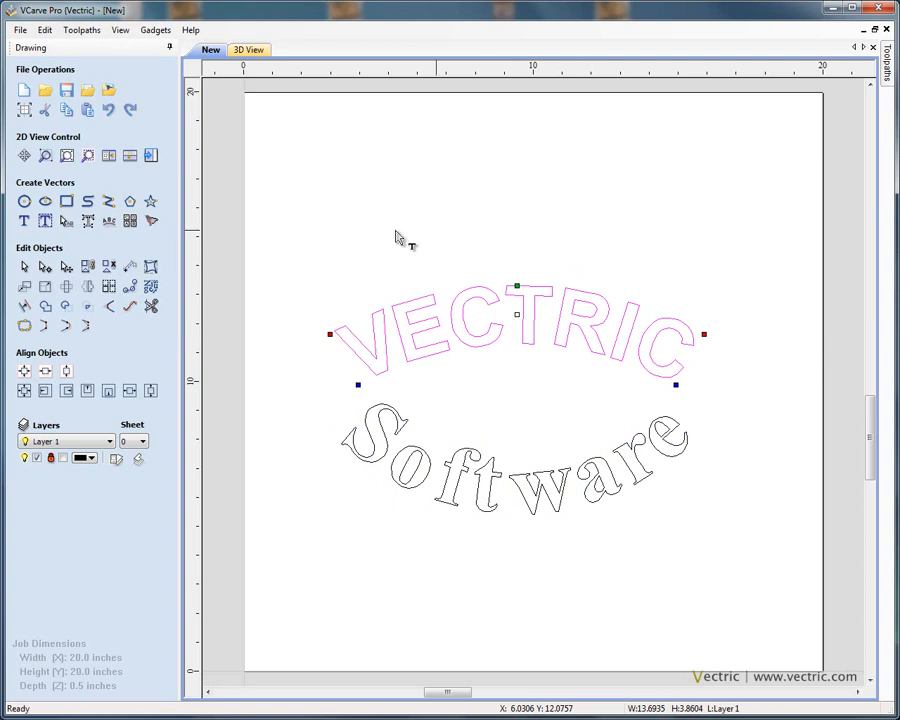
pyautogui.click(630, 292)
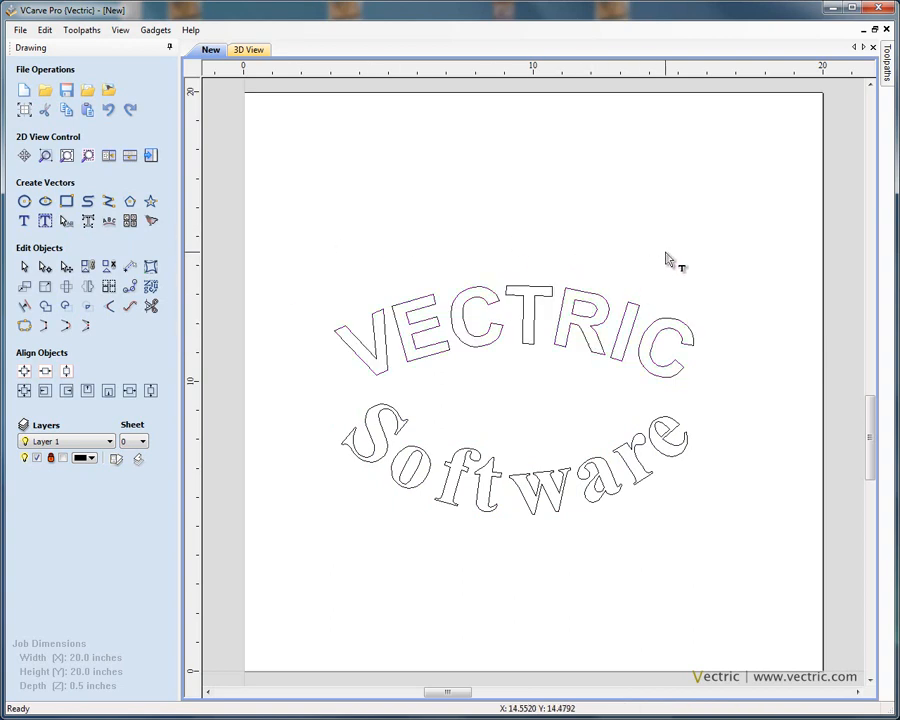
pyautogui.click(588, 292)
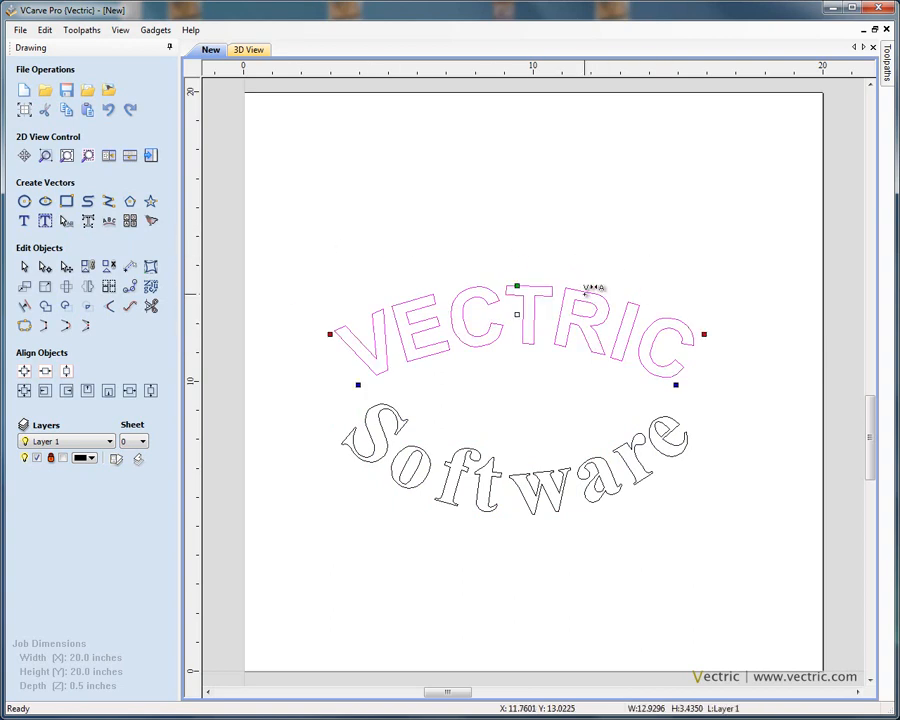
# Step: Reapply the text settings to "VECTRIC" and "Software" to reset both lines to straight text, and close the text form
pyautogui.click(24, 222)
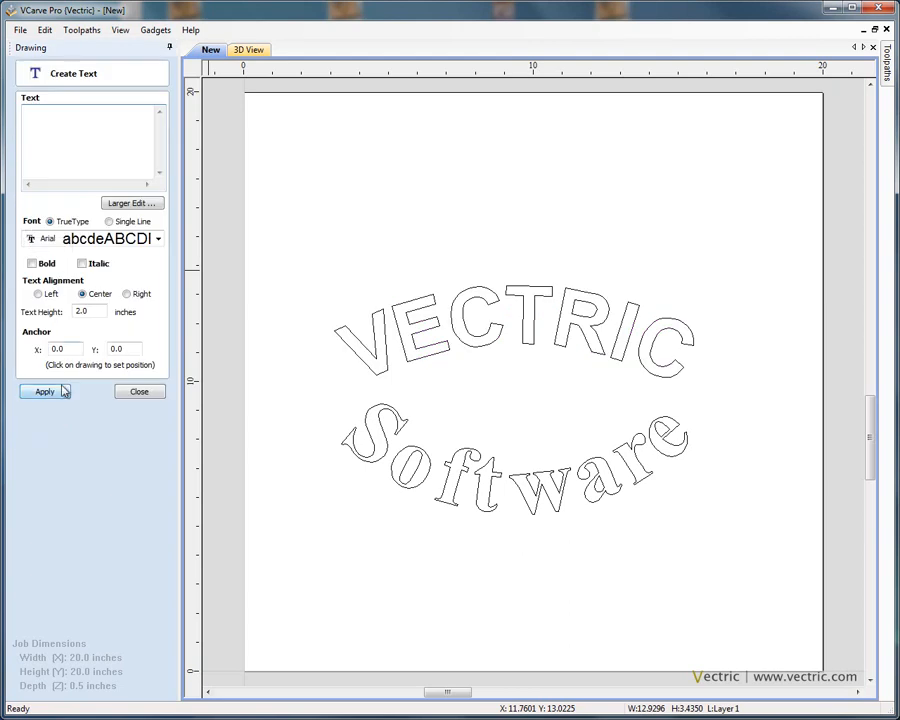
pyautogui.click(410, 365)
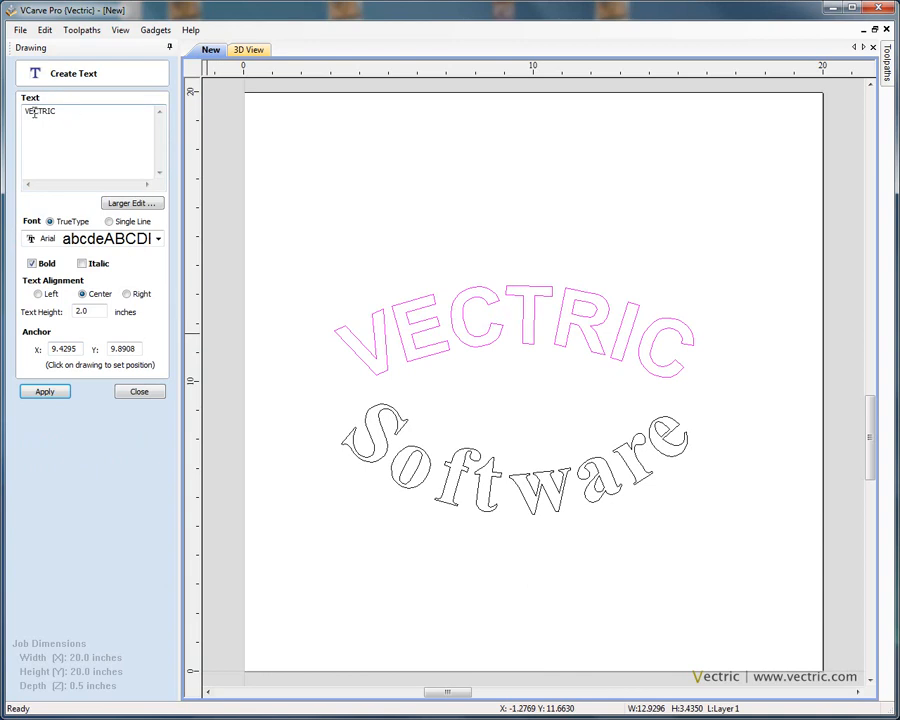
pyautogui.click(46, 391)
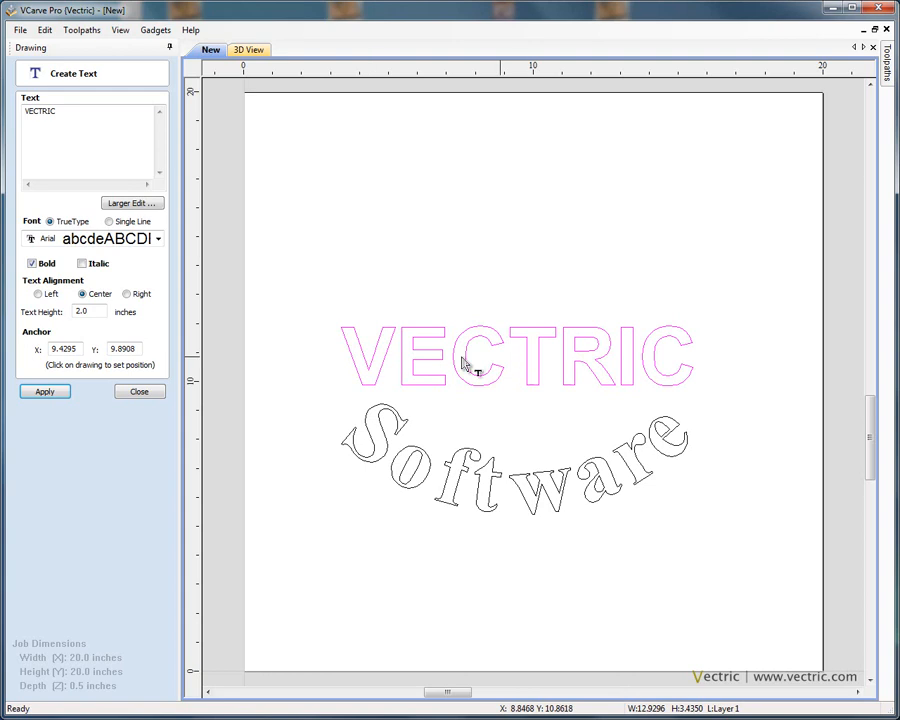
pyautogui.click(426, 479)
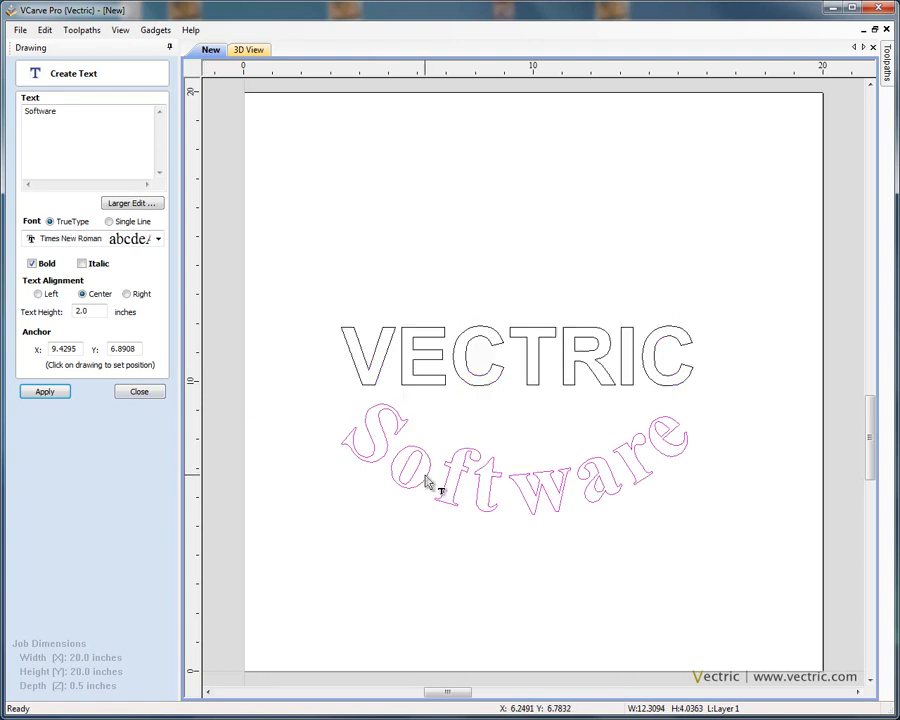
pyautogui.click(58, 394)
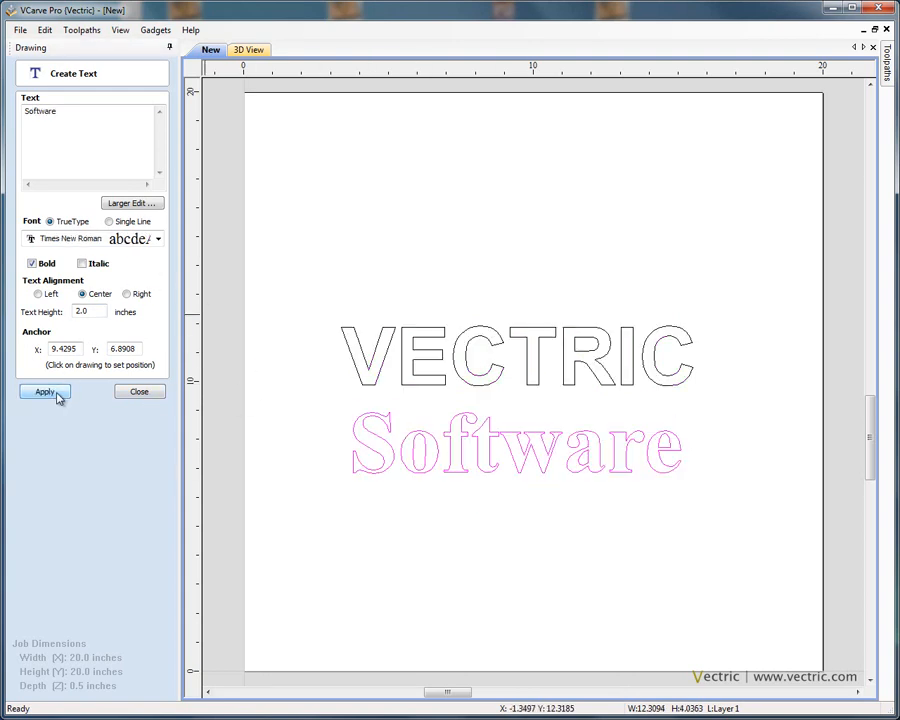
pyautogui.click(141, 392)
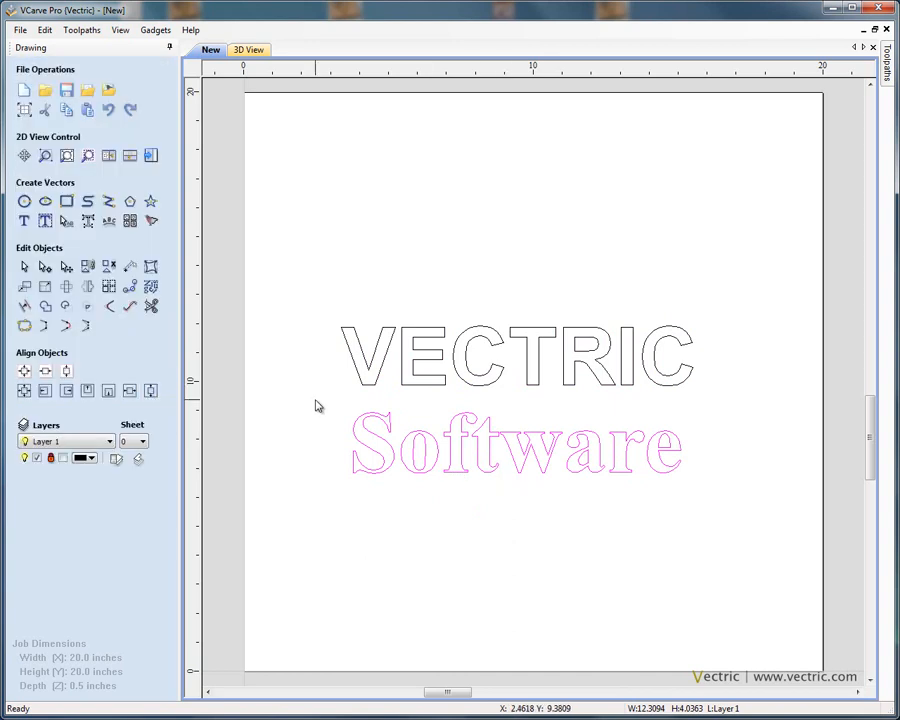
# Step: Check the editable text settings of "VECTRIC", close them unchanged, and convert that line to curves
pyautogui.click(386, 366)
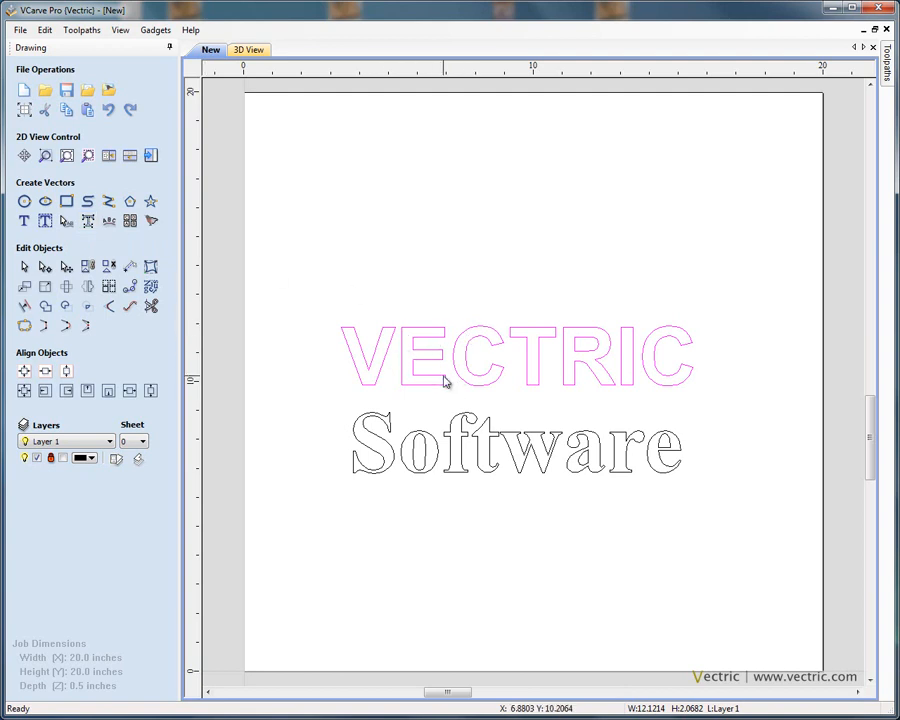
pyautogui.click(25, 222)
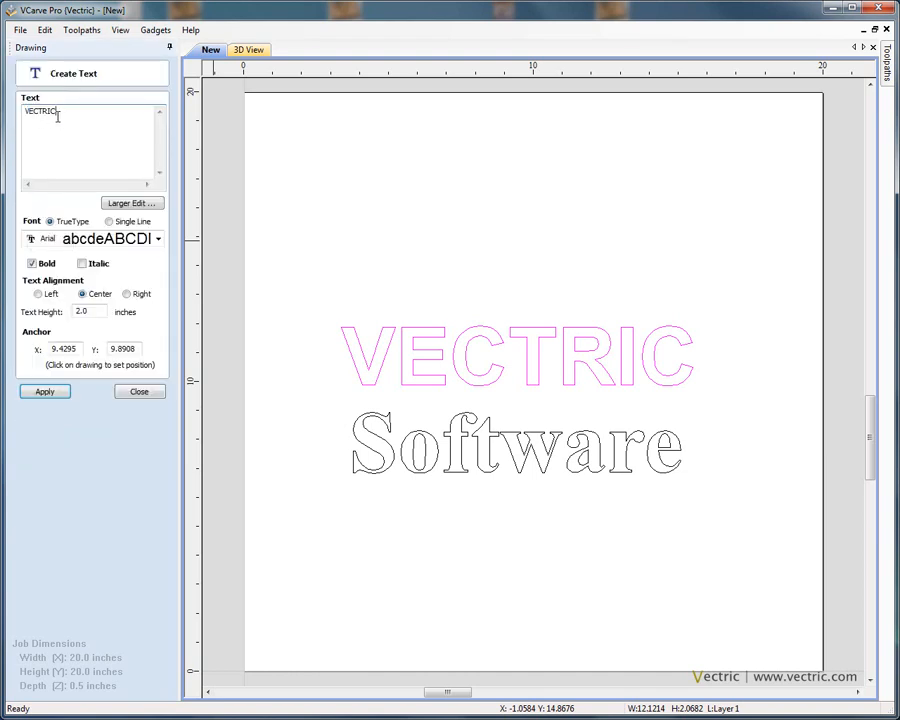
pyautogui.click(153, 392)
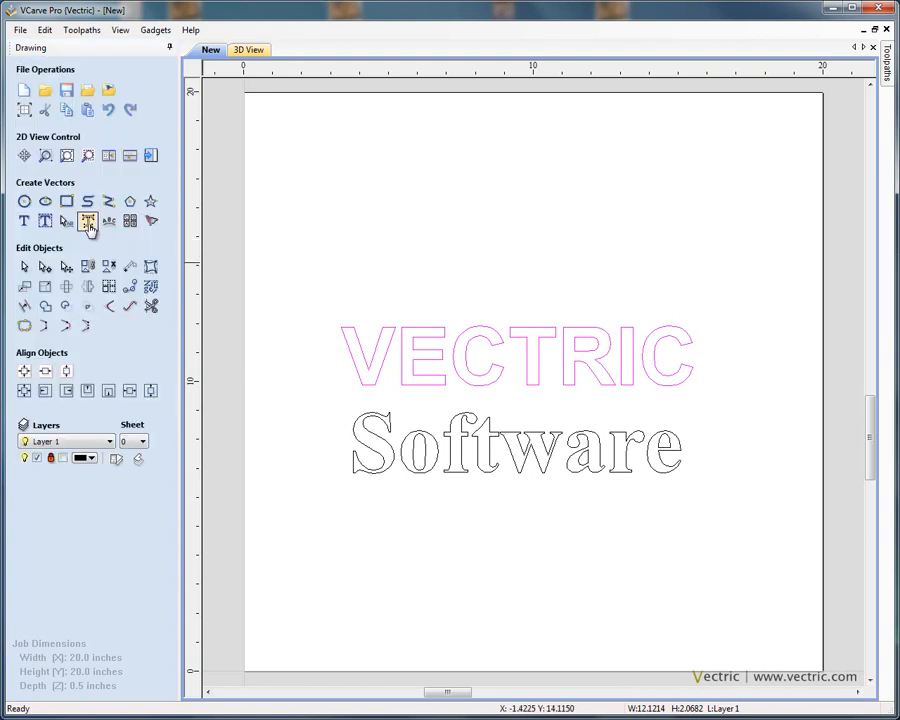
pyautogui.click(88, 222)
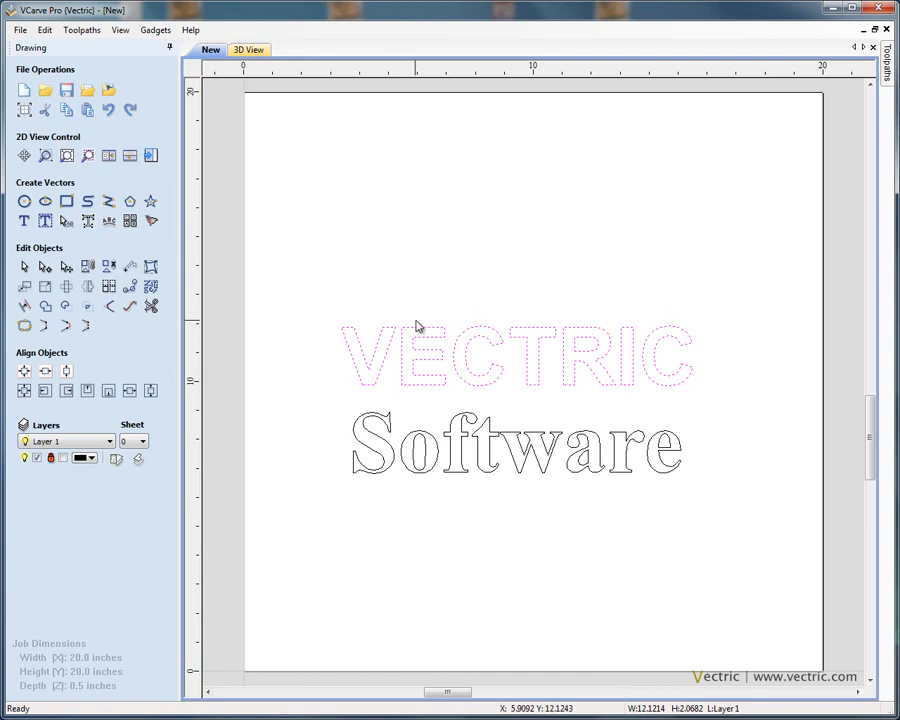
pyautogui.click(401, 290)
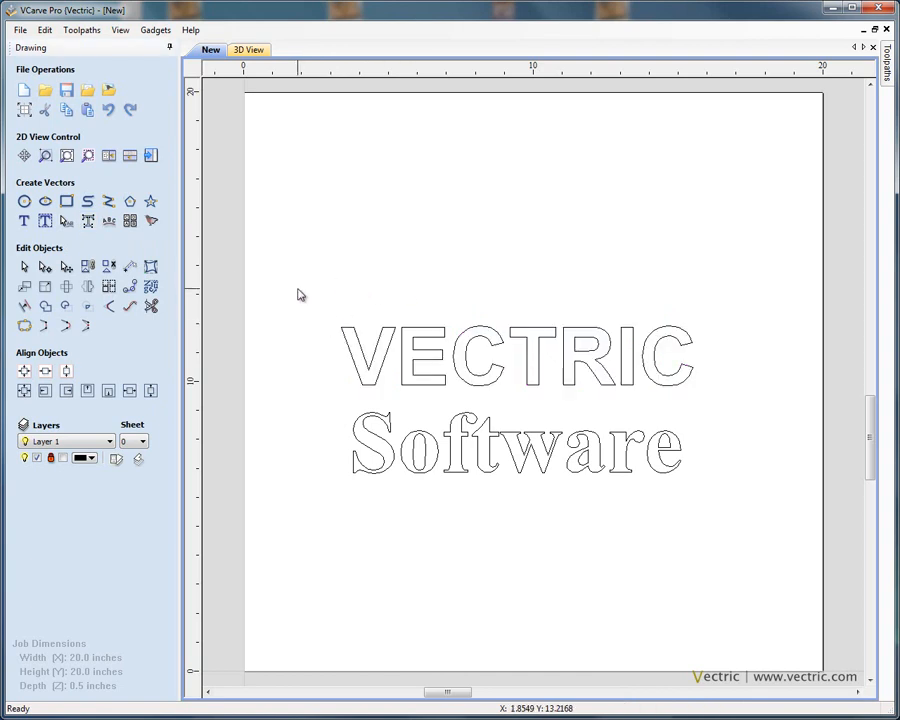
# Step: Edit the nodes of the letter V and turn the flat end of its left arm into an upward-bulging arc
pyautogui.click(377, 381)
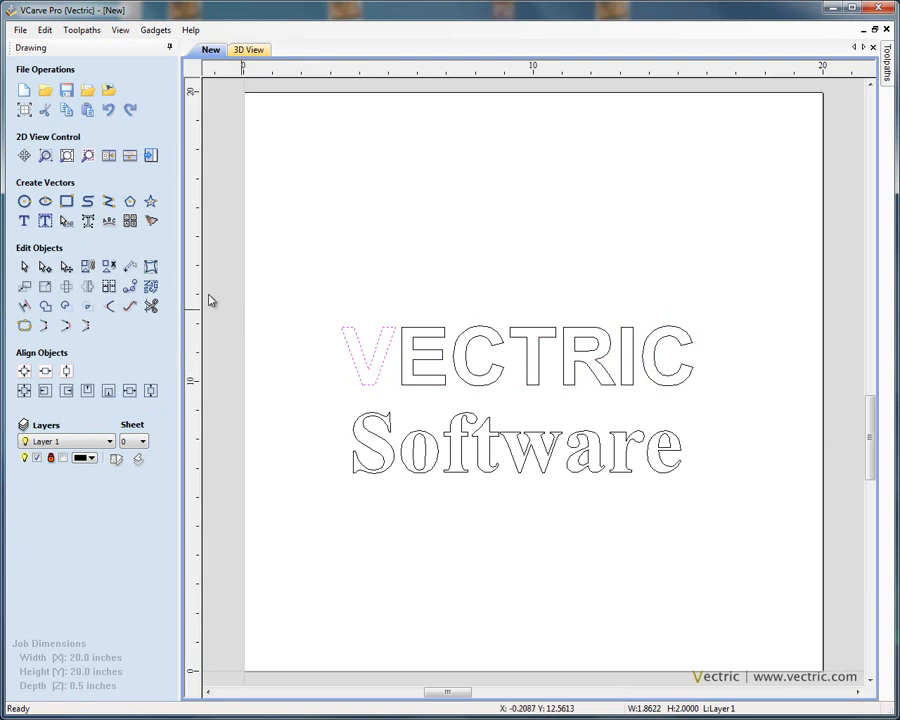
pyautogui.click(45, 267)
pyautogui.scroll(1, 377, 365)
pyautogui.scroll(3, 372, 362)
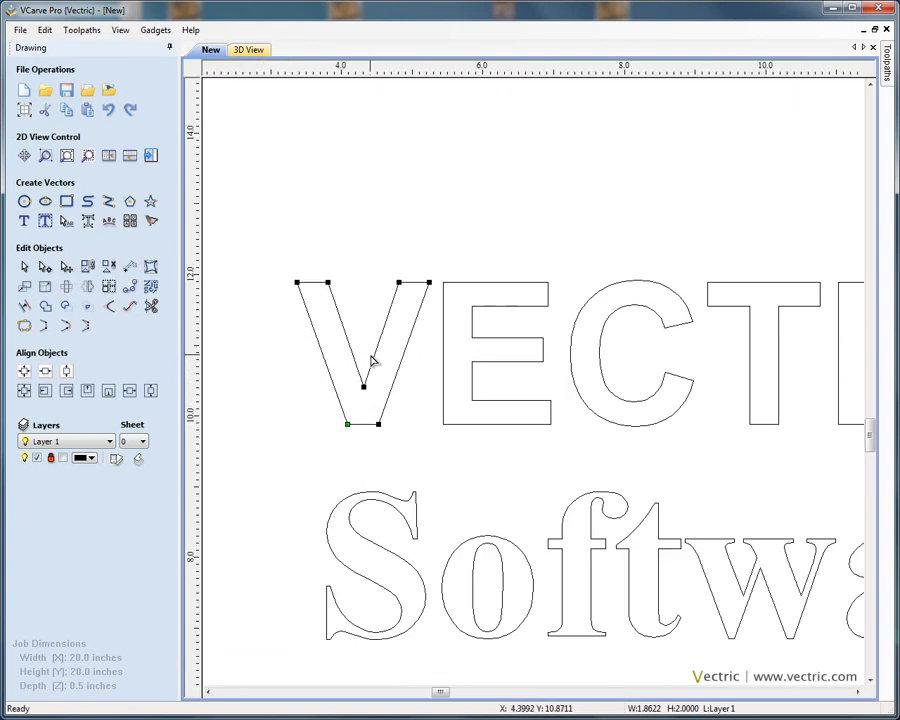
pyautogui.rightClick(315, 288)
pyautogui.click(356, 306)
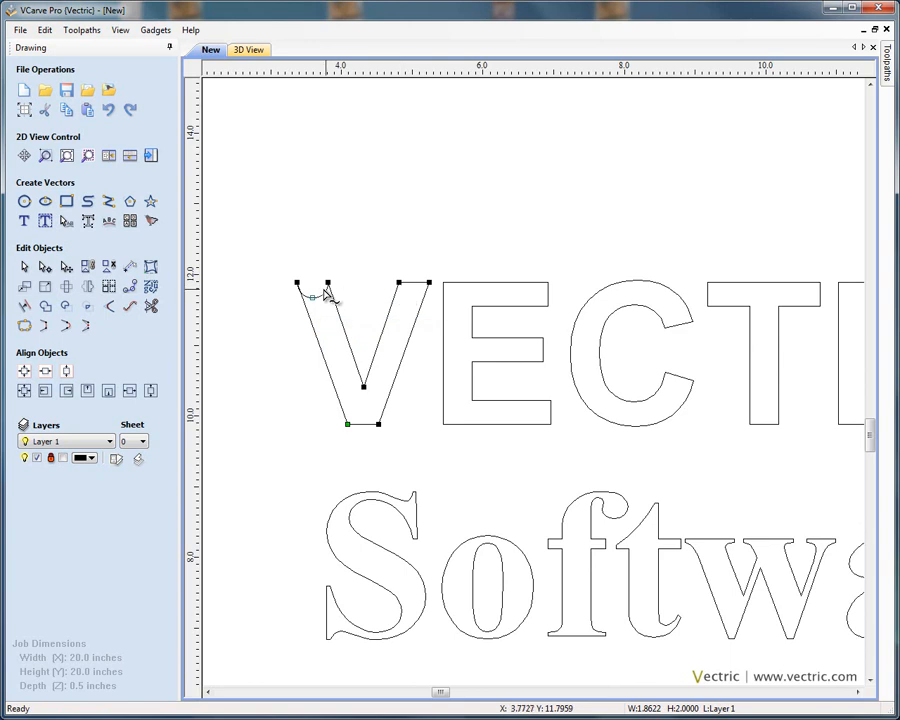
pyautogui.moveTo(313, 296); pyautogui.dragTo(310, 274)
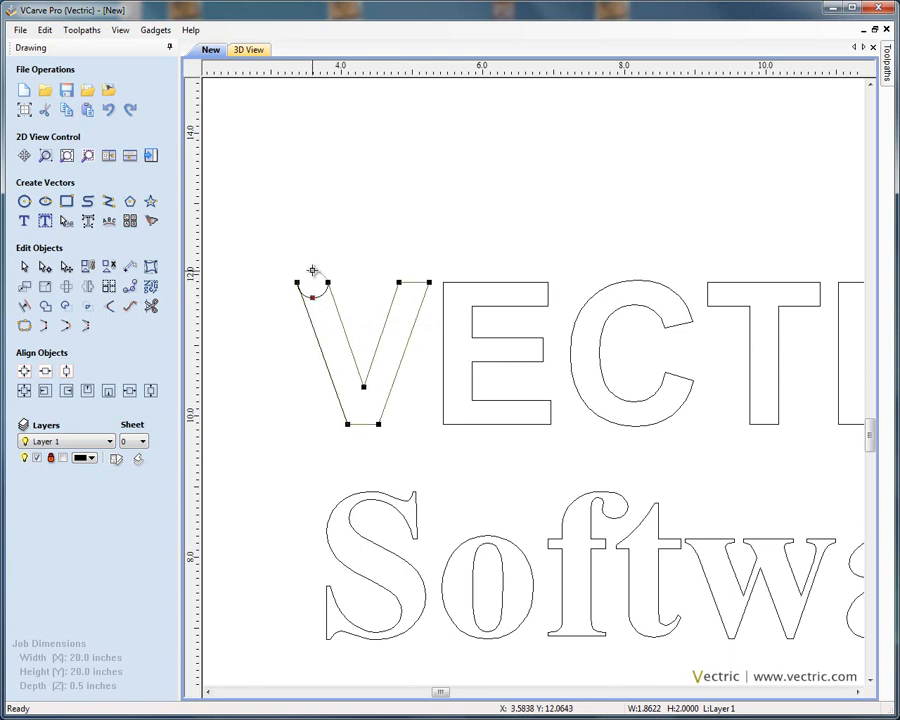
# Step: Convert the flat top of the V's right arm to an arc and bulge it upward
pyautogui.rightClick(415, 289)
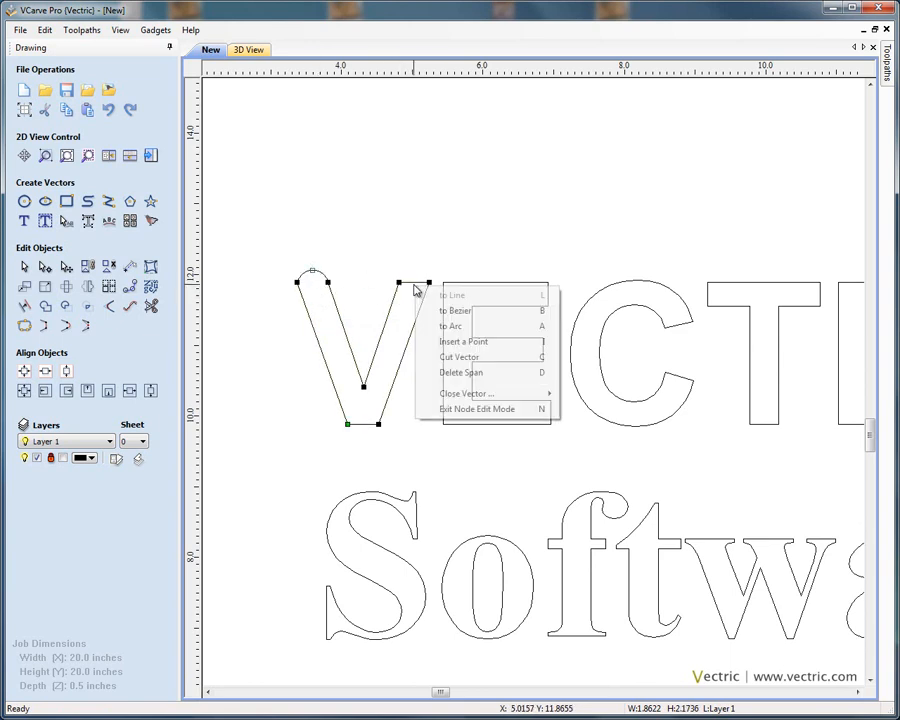
pyautogui.click(472, 326)
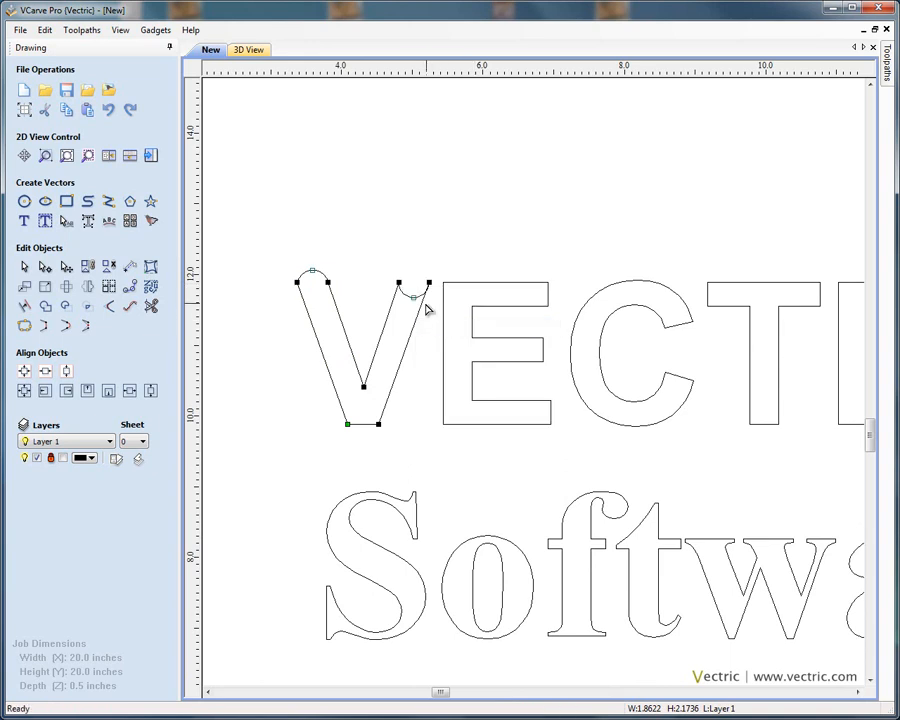
pyautogui.moveTo(414, 296); pyautogui.dragTo(416, 270)
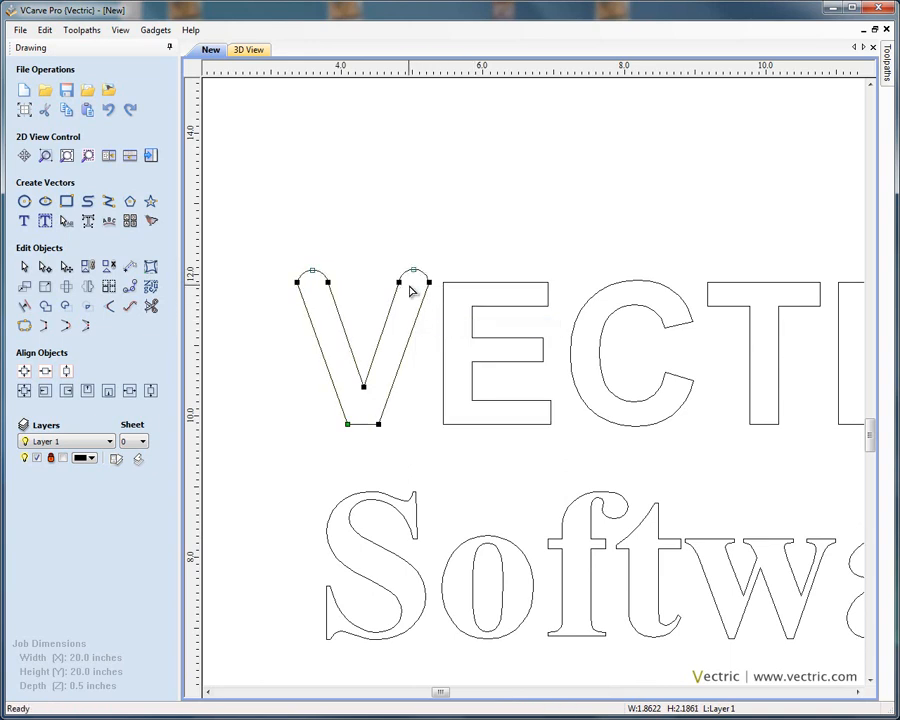
# Step: Convert the bottom span of the V to an arc bulging downward and finish the node editing
pyautogui.rightClick(366, 427)
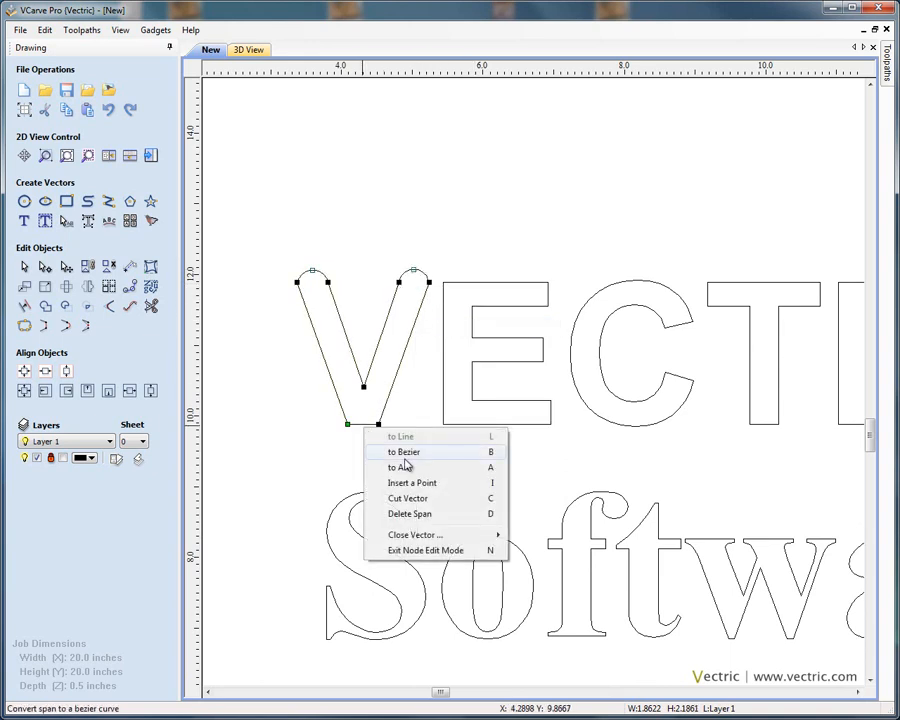
pyautogui.click(415, 468)
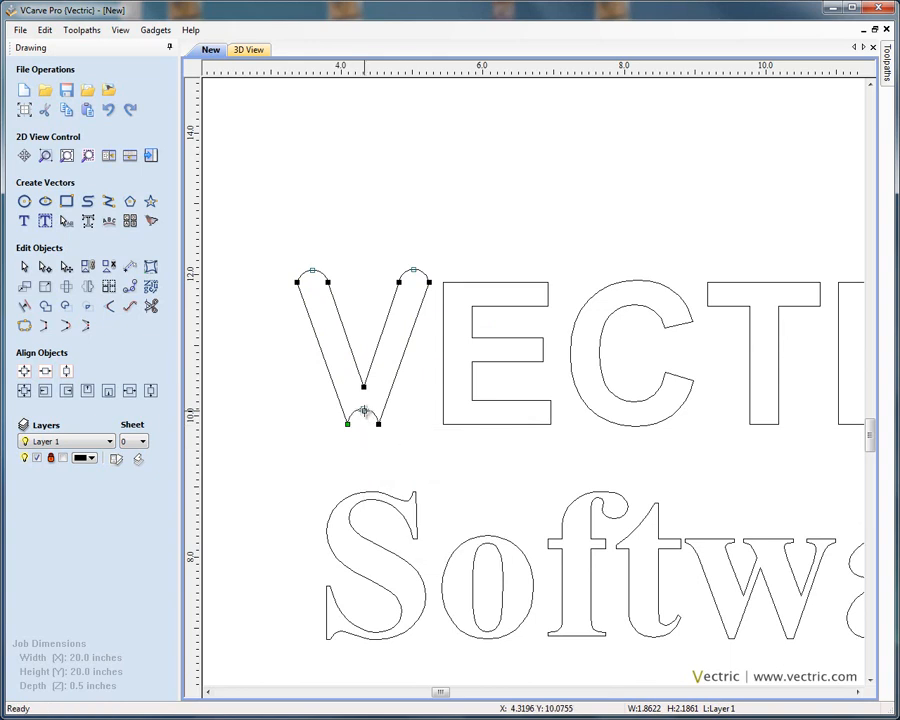
pyautogui.moveTo(368, 435); pyautogui.dragTo(368, 436)
pyautogui.click(400, 432)
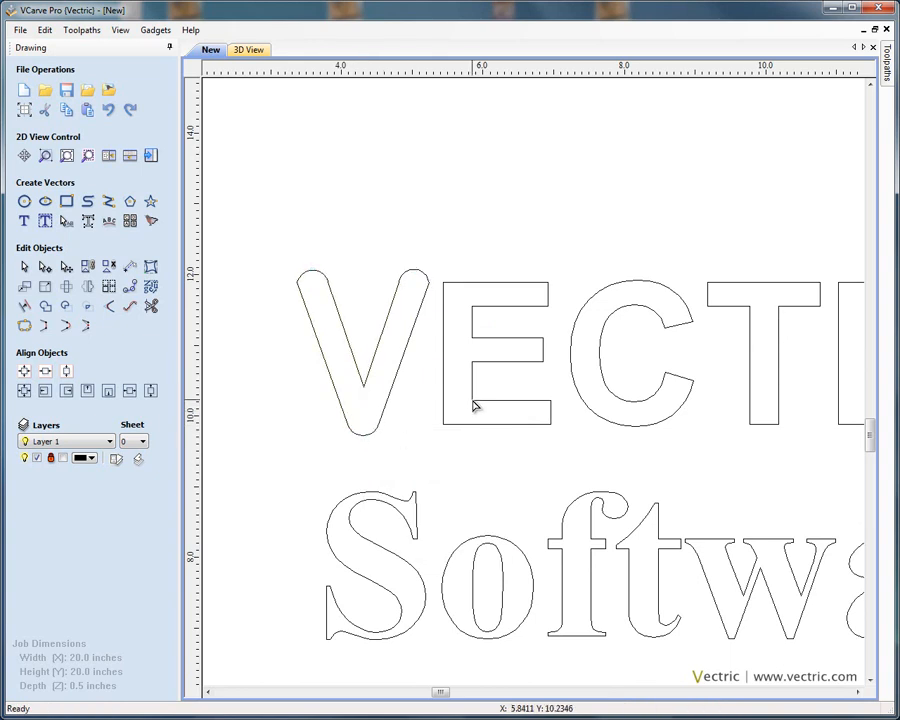
# Step: Select all the "VECTRIC" letter curves, check them in the text creation form, and close it without changes
pyautogui.scroll(-1, 504, 373)
pyautogui.scroll(-3, 570, 372)
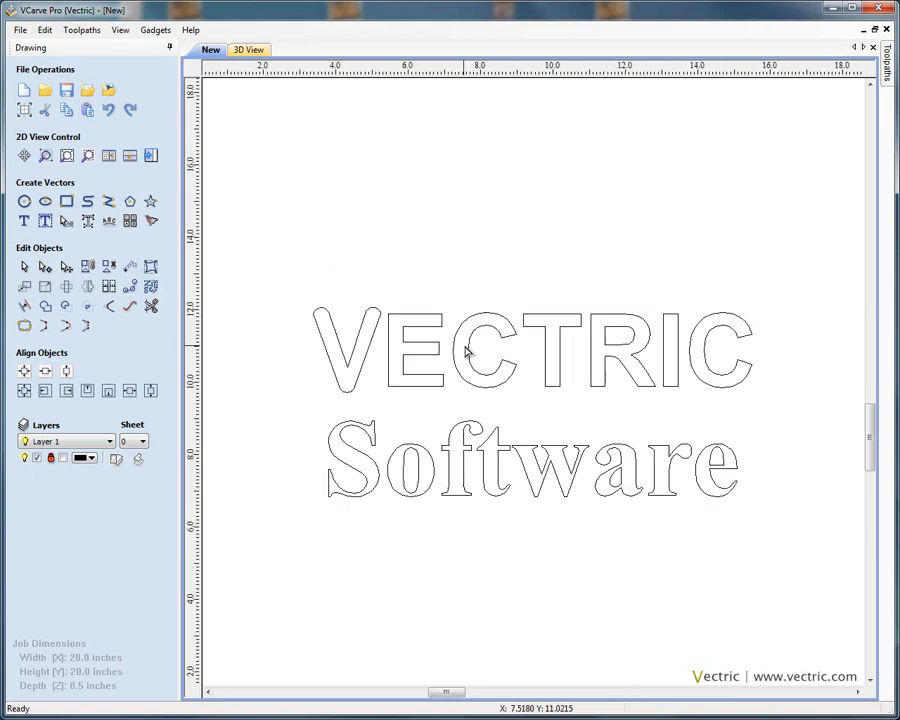
pyautogui.rightClick(493, 245)
pyautogui.click(348, 275)
pyautogui.moveTo(278, 281); pyautogui.dragTo(826, 415)
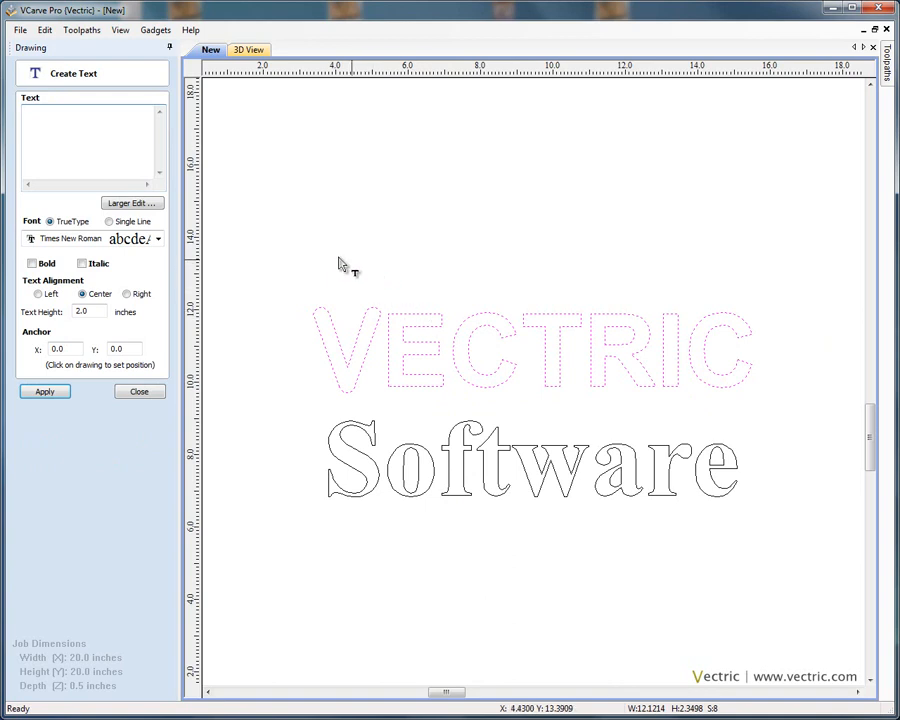
pyautogui.click(108, 152)
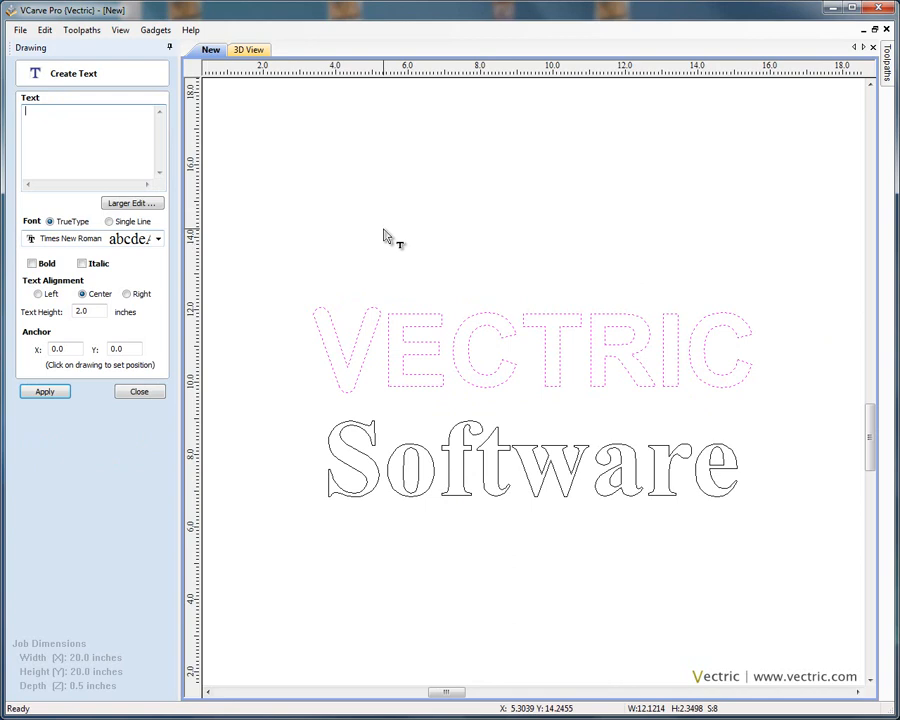
pyautogui.click(140, 391)
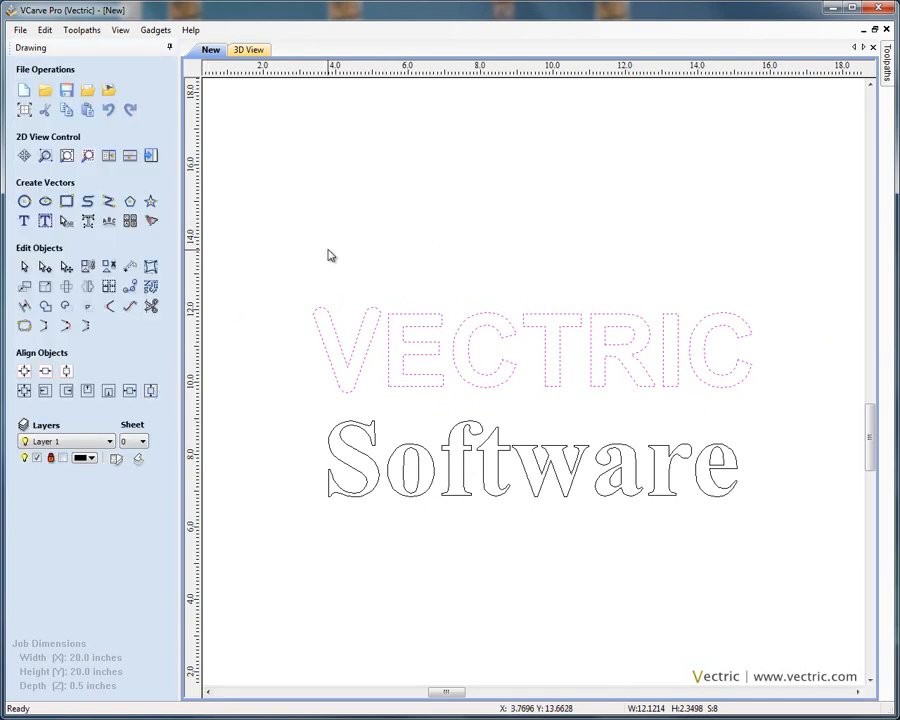
pyautogui.click(310, 260)
# Step: Undo the rounding of the V and the conversion of "VECTRIC" to curves
pyautogui.click(112, 117)
pyautogui.click(112, 116)
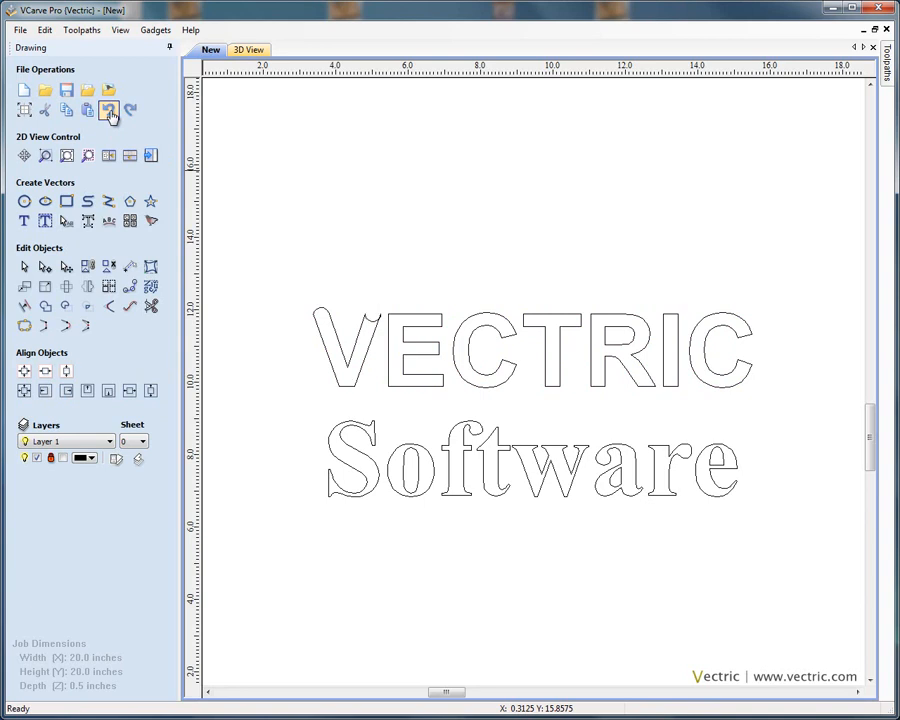
pyautogui.click(111, 116)
# Step: Change the editable "VECTRIC" text to "VECTRIC Ltd", apply it, and close the text form
pyautogui.click(418, 345)
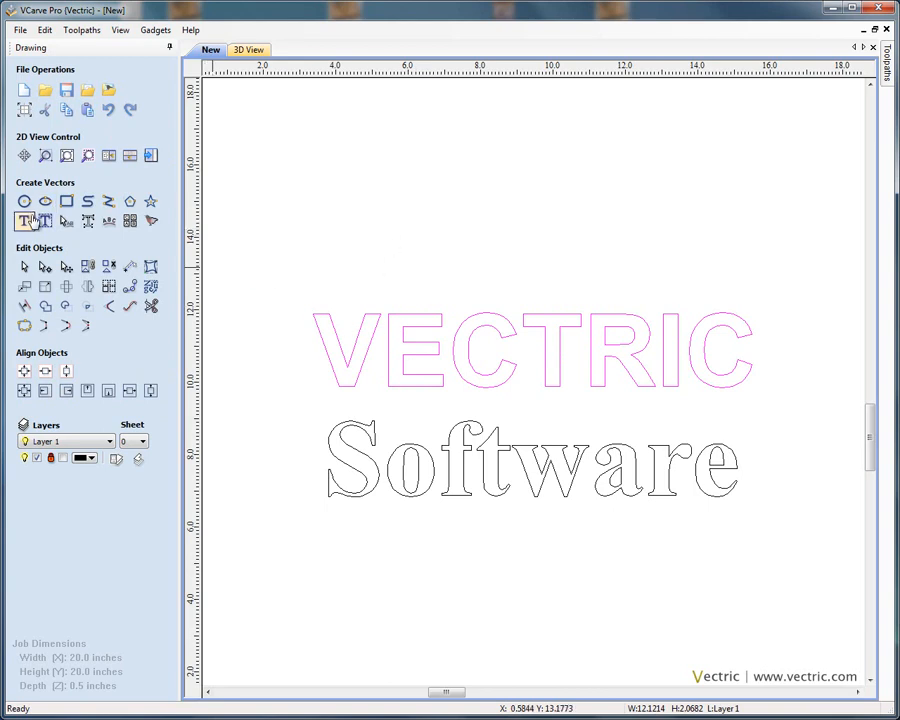
pyautogui.click(25, 222)
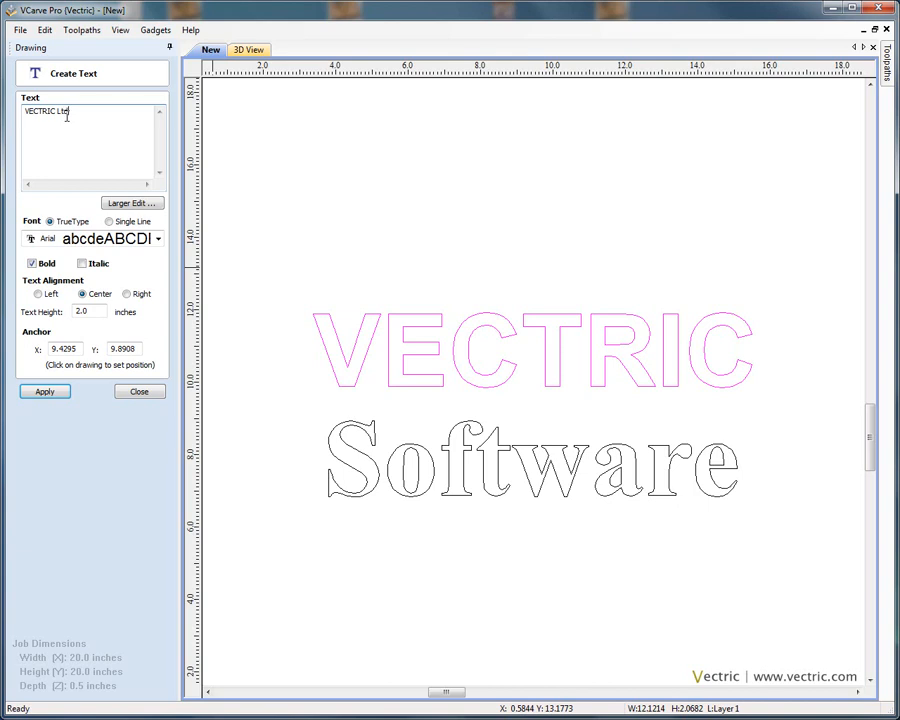
pyautogui.click(44, 391)
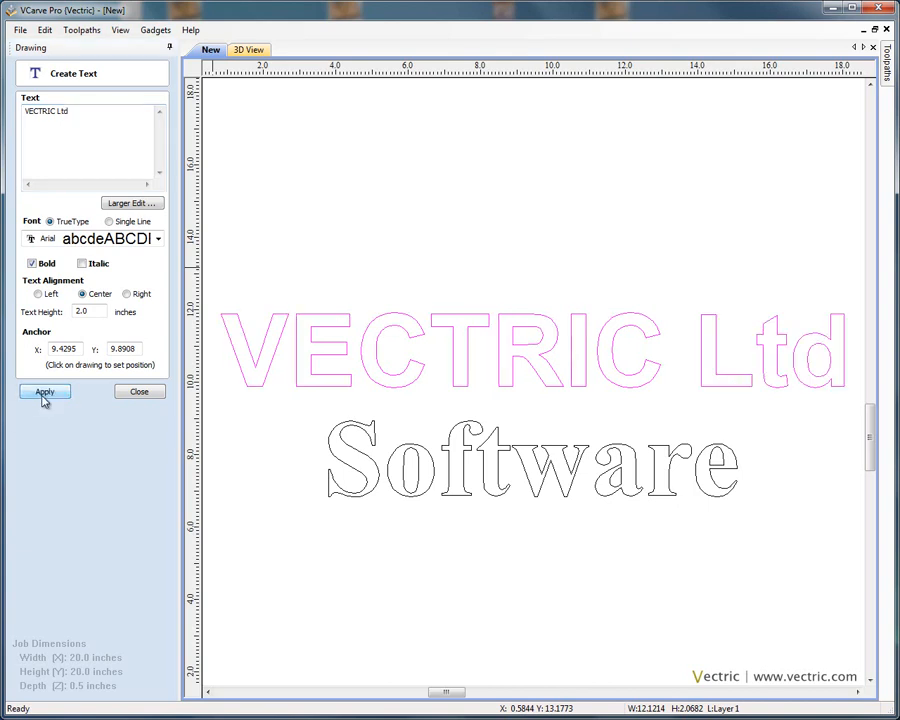
pyautogui.click(140, 392)
pyautogui.click(558, 403)
# Step: Move the "VECTRIC Ltd" and "Software" lines together down to the lower edge of the job area
pyautogui.scroll(-4, 558, 403)
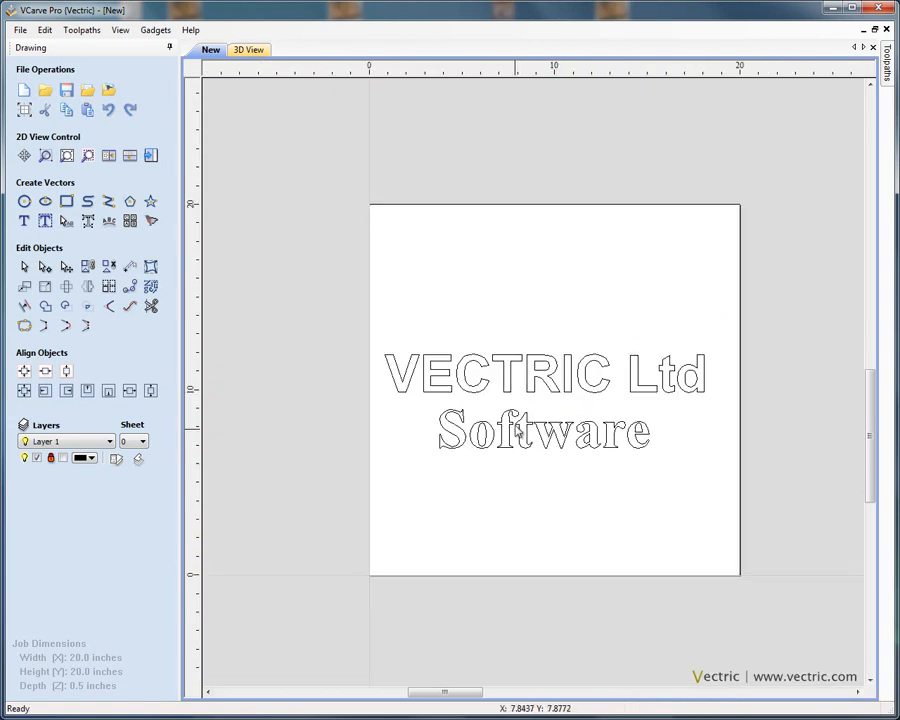
pyautogui.moveTo(358, 322); pyautogui.dragTo(743, 497)
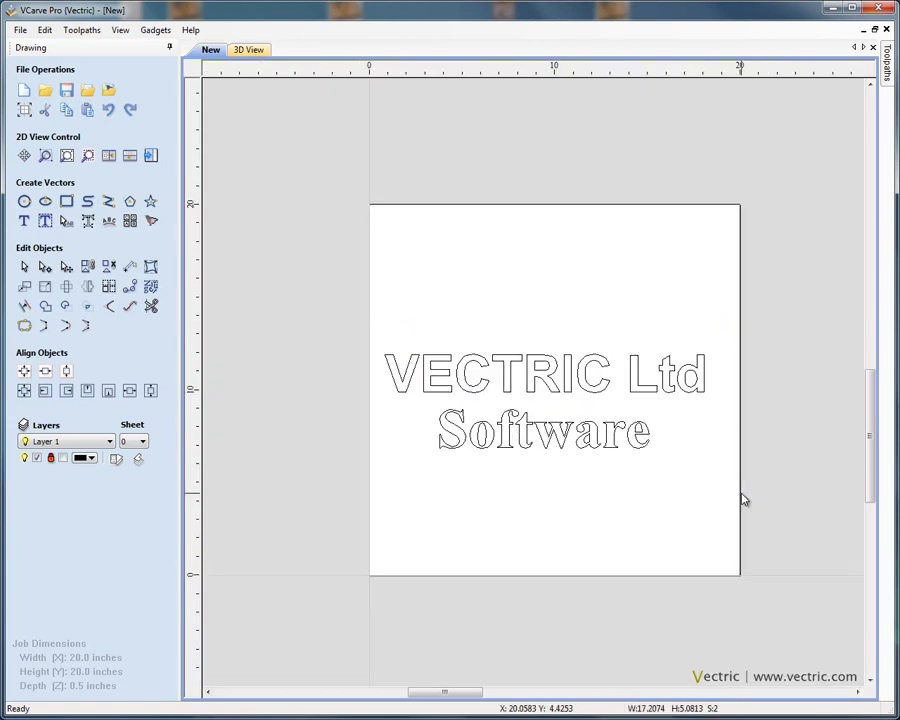
pyautogui.click(362, 333)
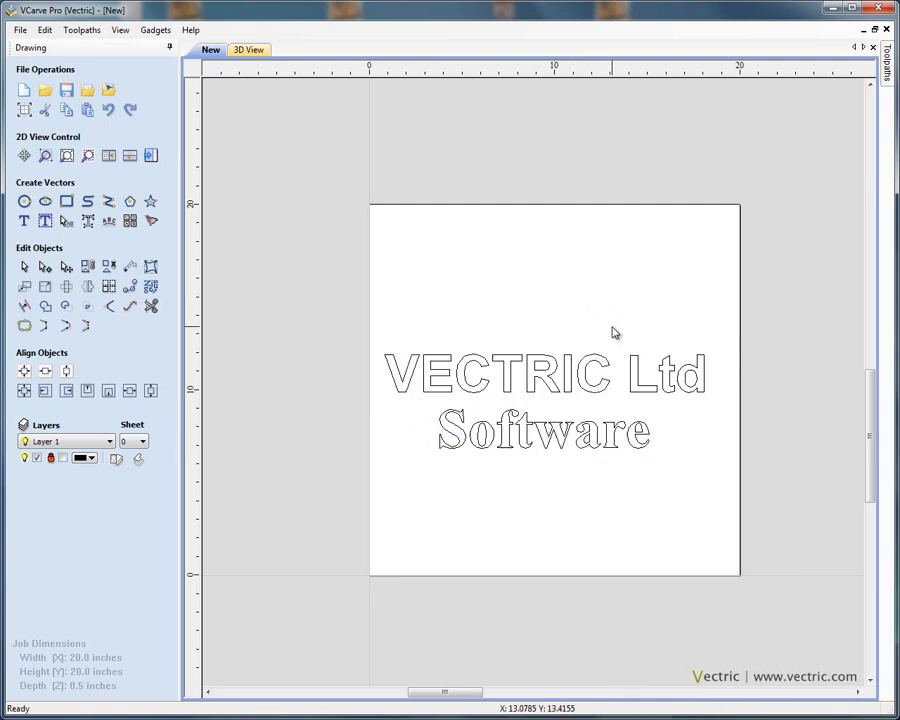
pyautogui.moveTo(362, 333); pyautogui.dragTo(758, 484)
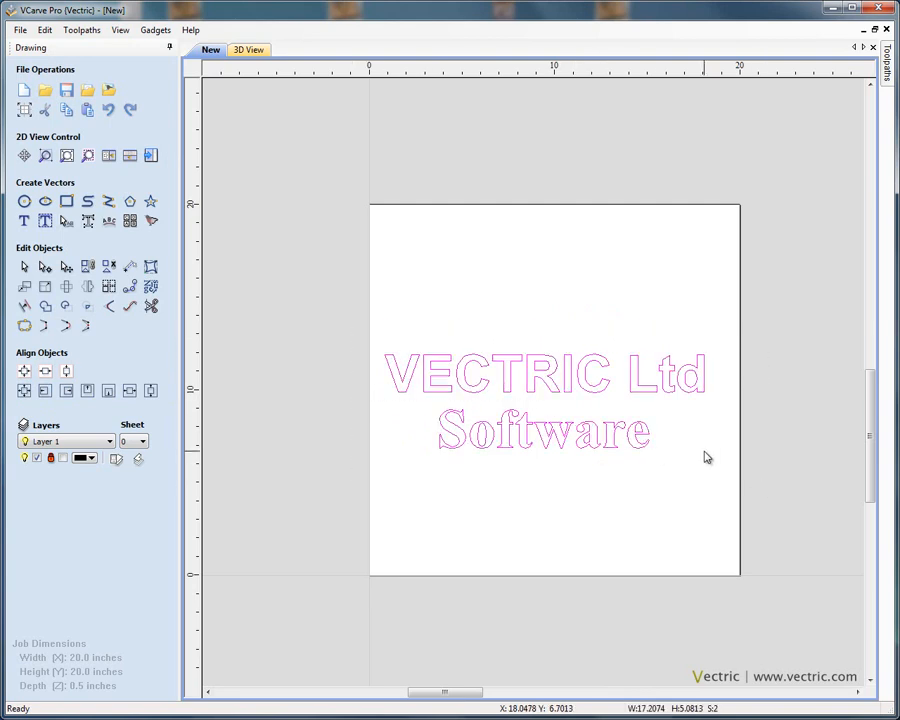
pyautogui.click(599, 444)
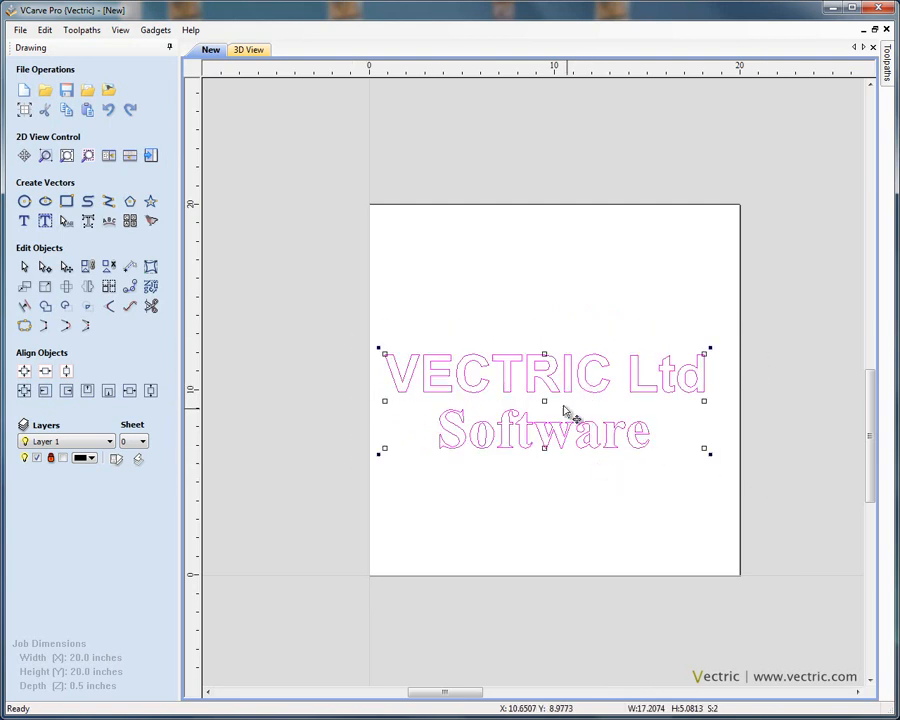
pyautogui.moveTo(543, 400); pyautogui.dragTo(560, 529)
pyautogui.click(753, 477)
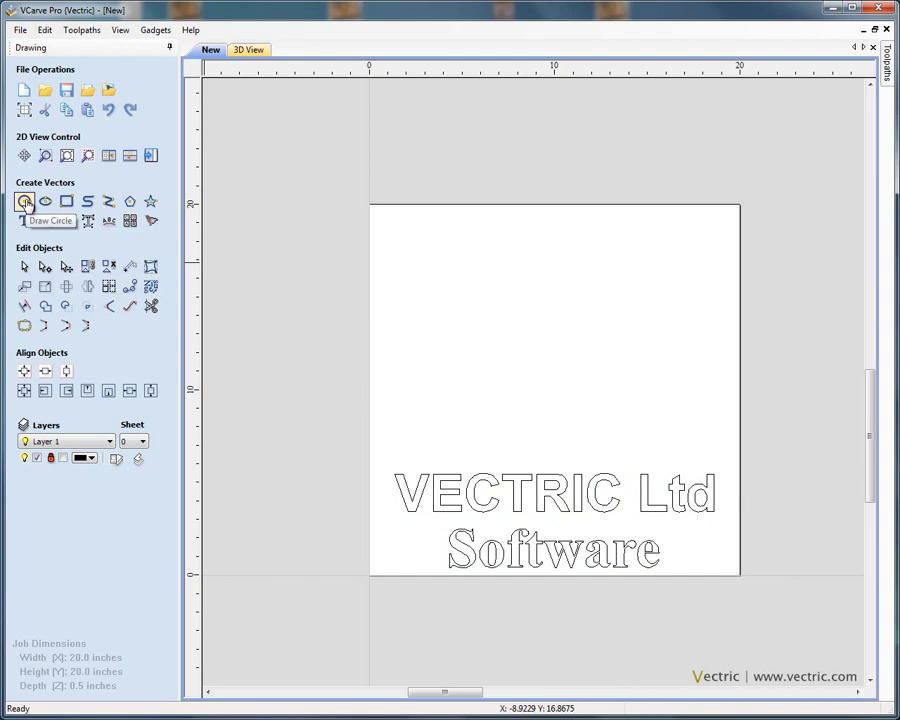
# Step: Draw a circle about 8.3 inches in diameter in the free area above the text
pyautogui.click(24, 202)
pyautogui.moveTo(567, 375); pyautogui.dragTo(607, 403)
pyautogui.press('Escape')
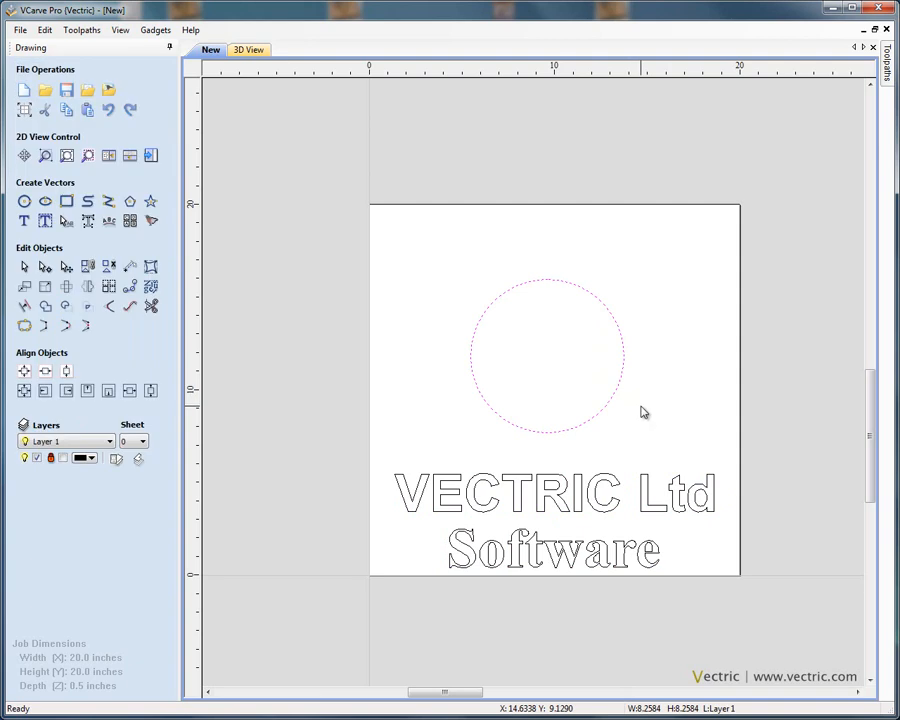
# Step: Wrap "VECTRIC Ltd" onto the circle with text size maintained, Above Curve position, and Middle alignment
pyautogui.click(497, 495)
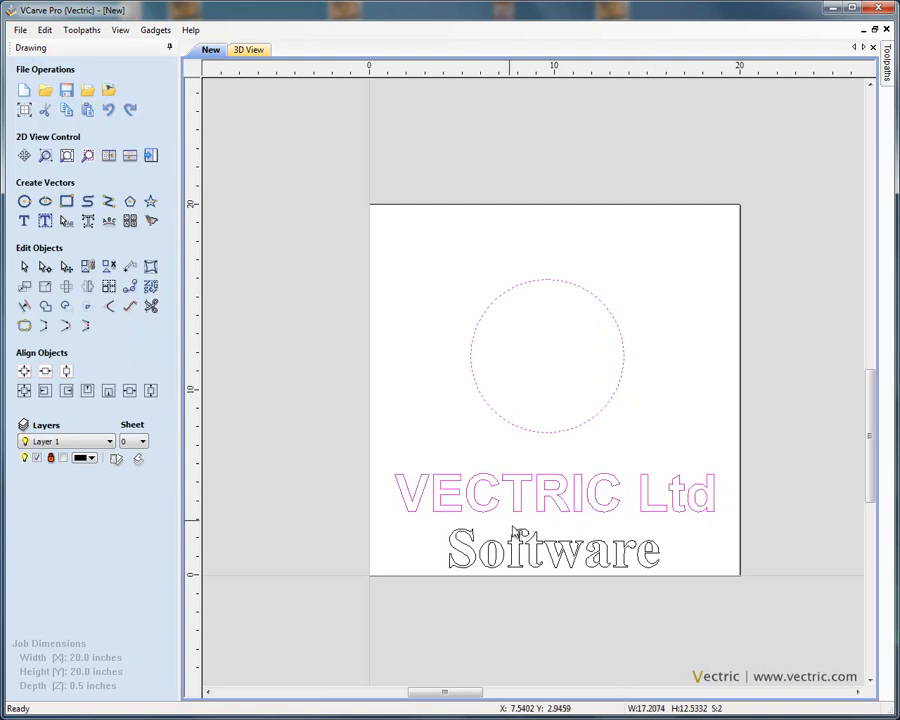
pyautogui.keyDown('shift'); pyautogui.click(478, 387); pyautogui.keyUp('shift')
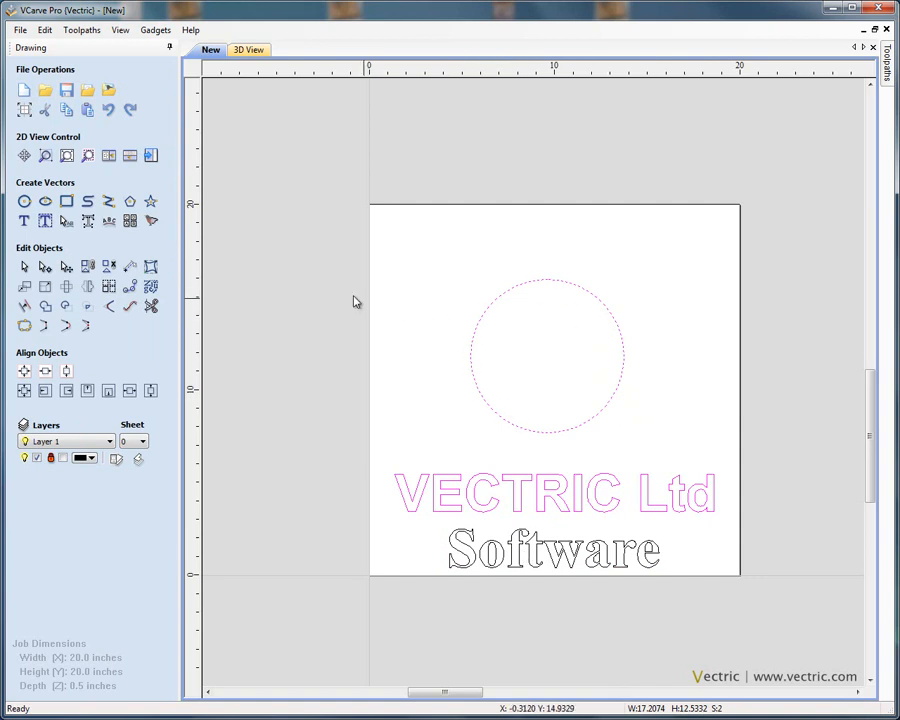
pyautogui.click(109, 222)
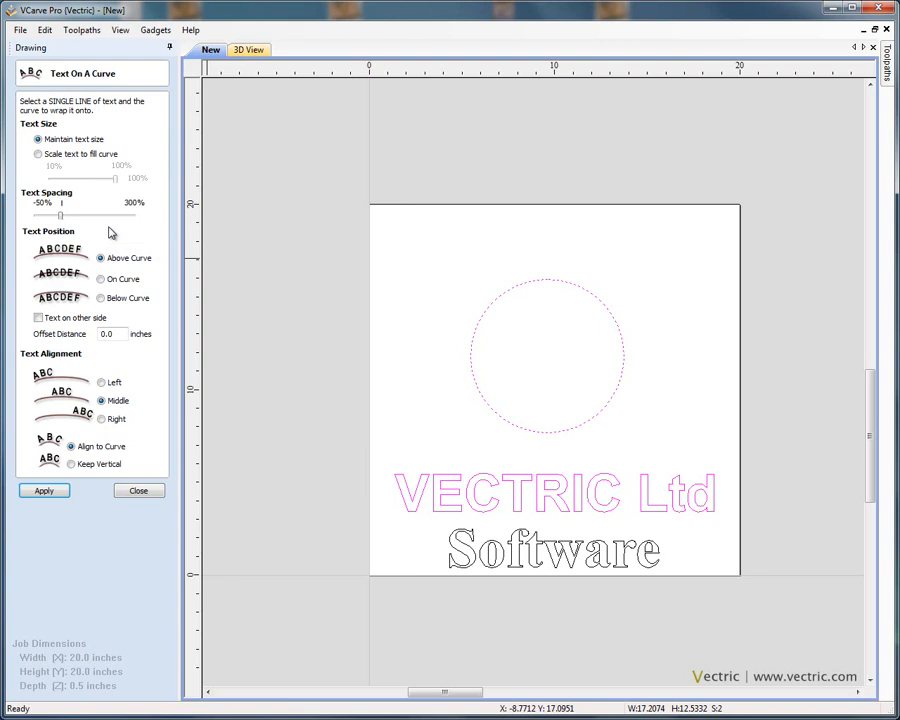
pyautogui.click(57, 493)
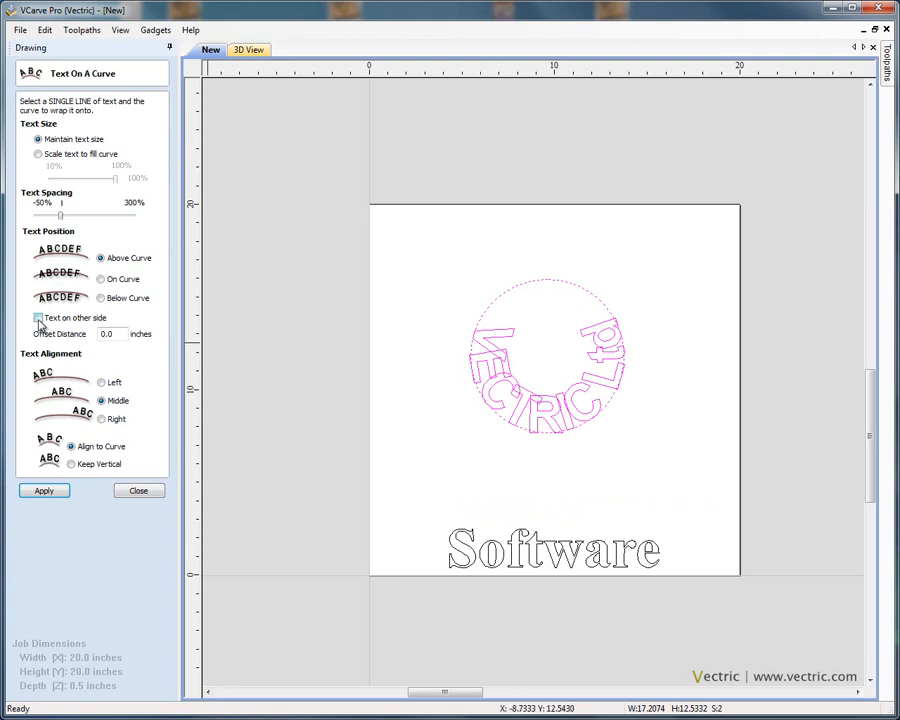
# Step: Try the wrapped text on the other side of the circle with Left alignment, close the form, and undo the wrapping
pyautogui.click(55, 490)
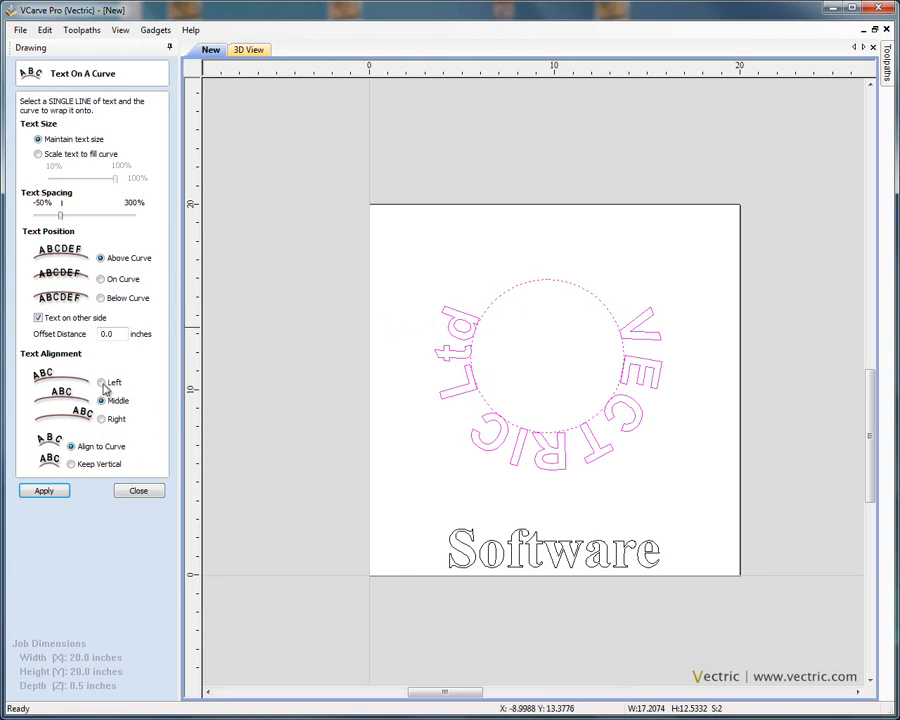
pyautogui.click(43, 490)
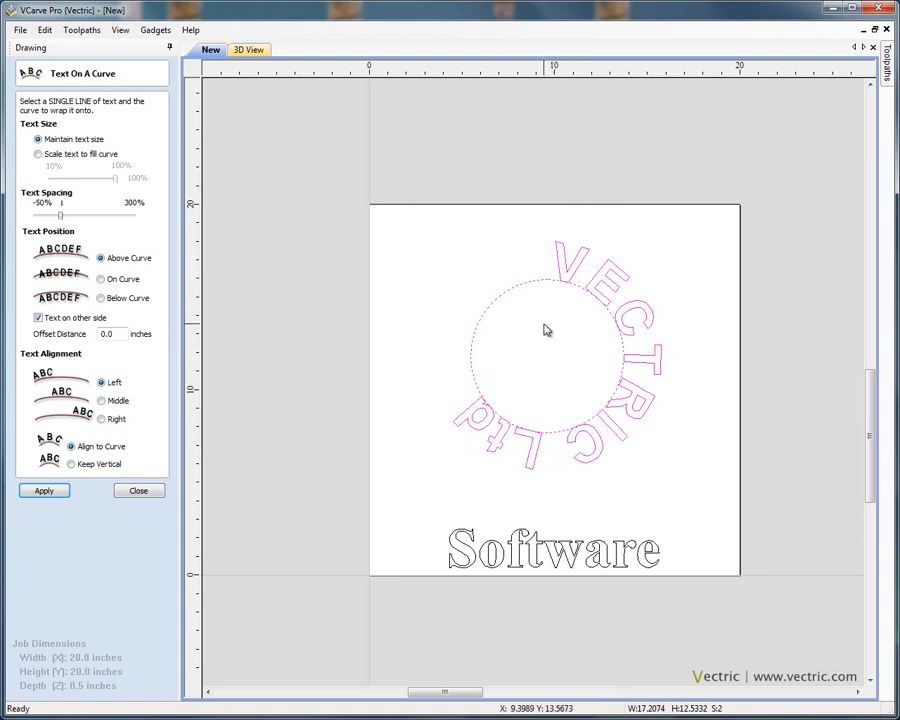
pyautogui.click(139, 491)
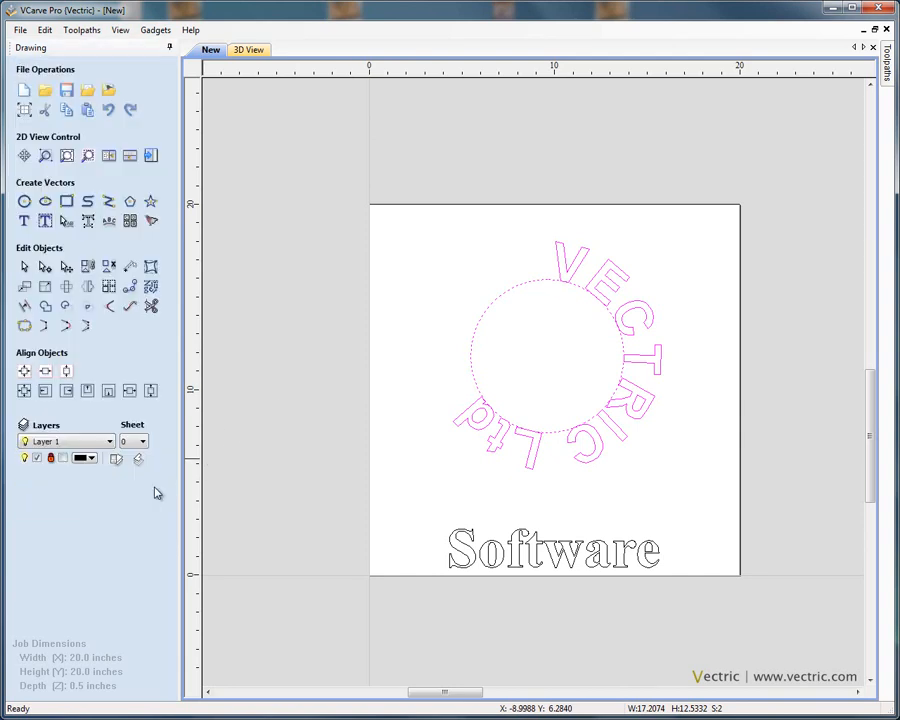
pyautogui.click(108, 110)
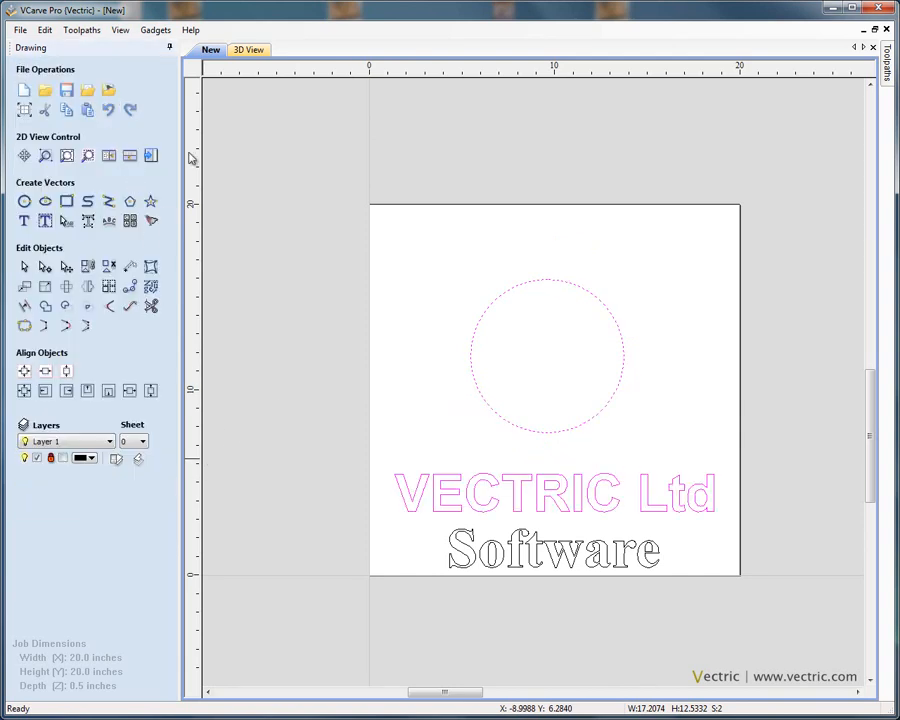
# Step: Node-edit the circle so that its leftmost node becomes the start point, and leave node editing
pyautogui.click(530, 305)
pyautogui.click(532, 287)
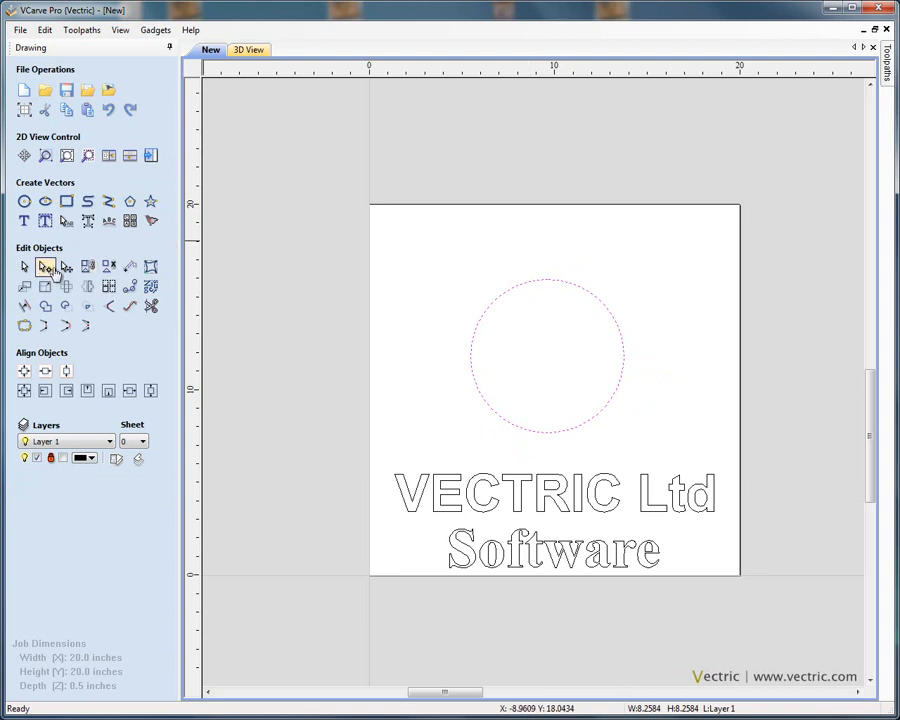
pyautogui.doubleClick(476, 326)
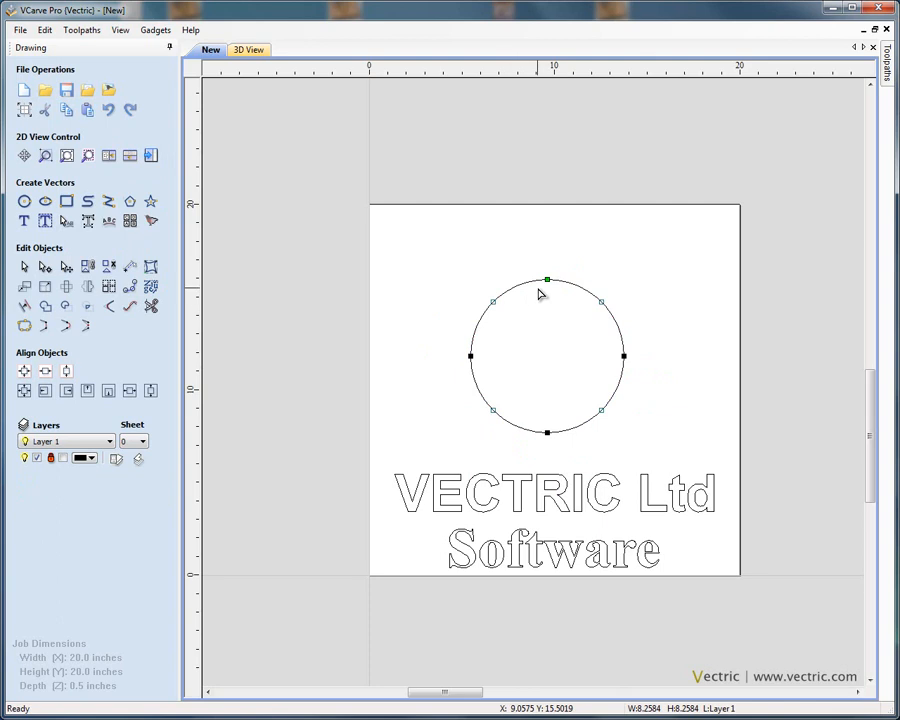
pyautogui.scroll(1, 540, 293)
pyautogui.scroll(1, 540, 293)
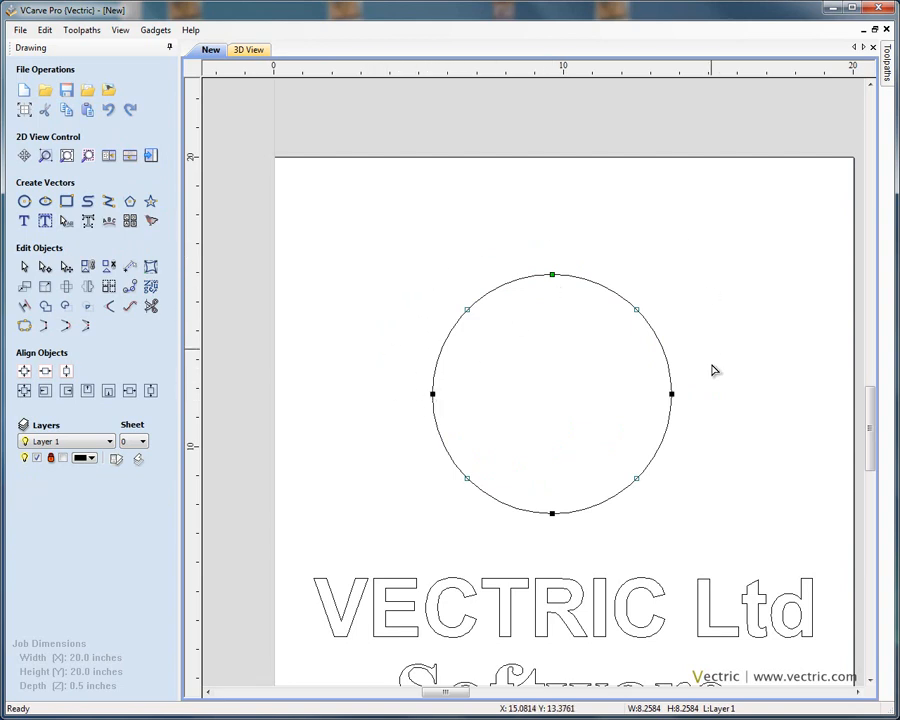
pyautogui.rightClick(432, 394)
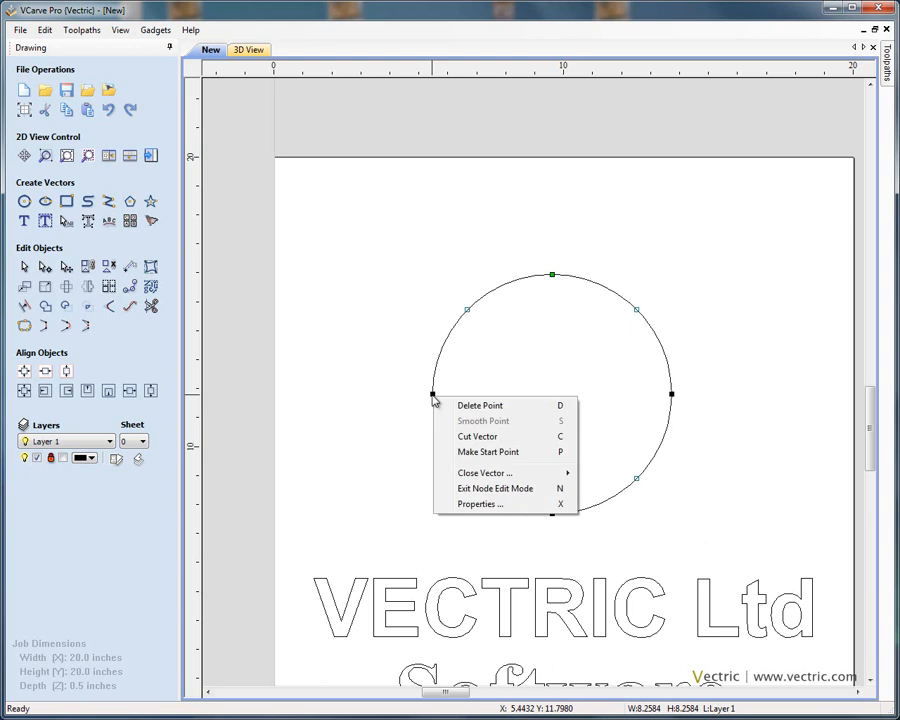
pyautogui.click(562, 453)
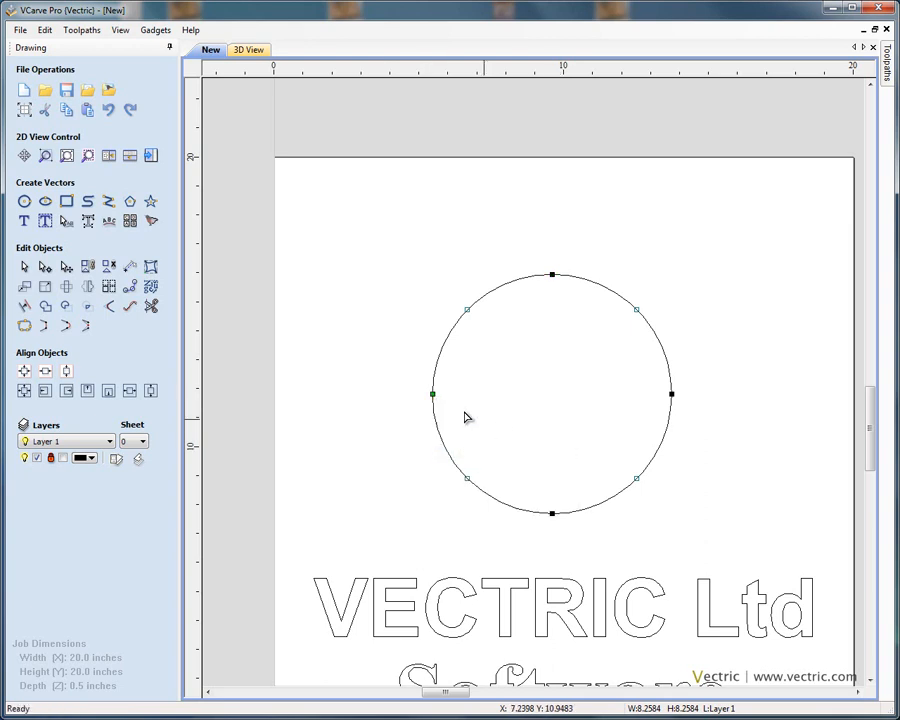
pyautogui.click(480, 397)
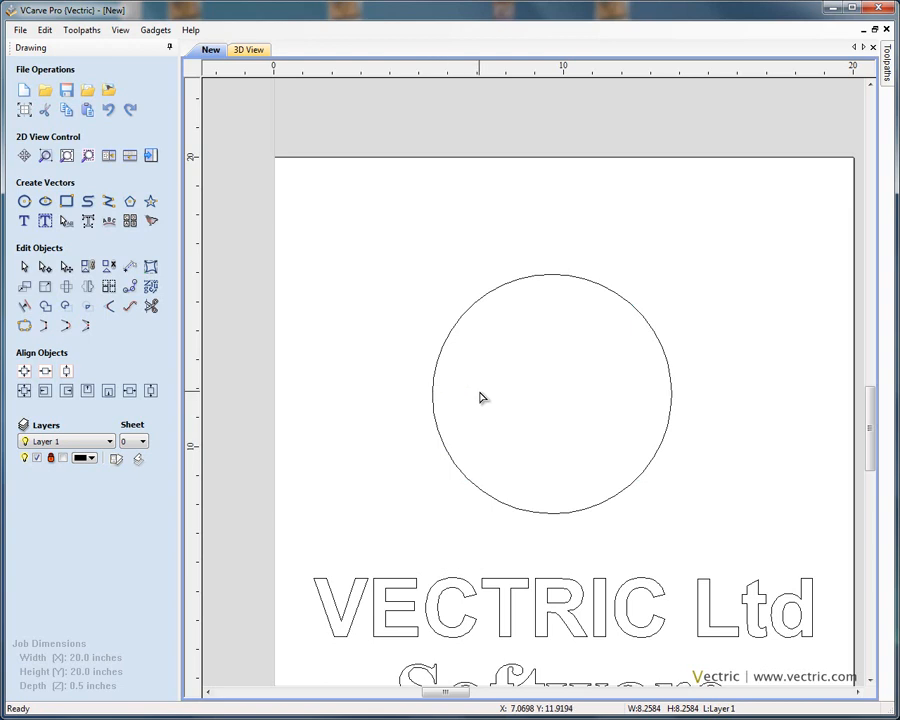
# Step: Wrap "VECTRIC Ltd" around the outside of the circle with the text on the other side and Left alignment
pyautogui.click(455, 477)
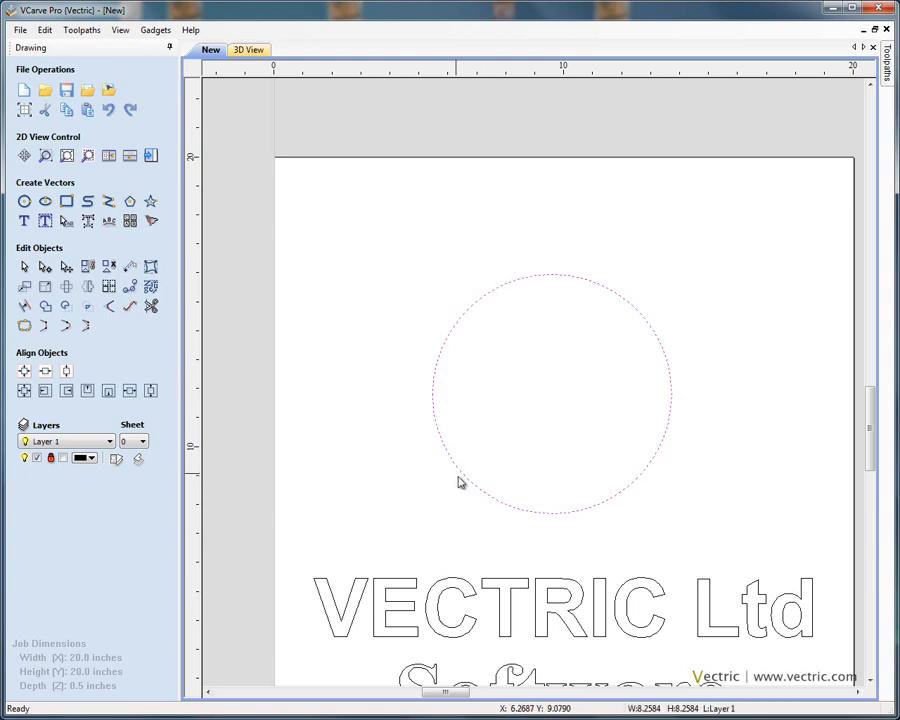
pyautogui.keyDown('shift'); pyautogui.click(467, 587); pyautogui.keyUp('shift')
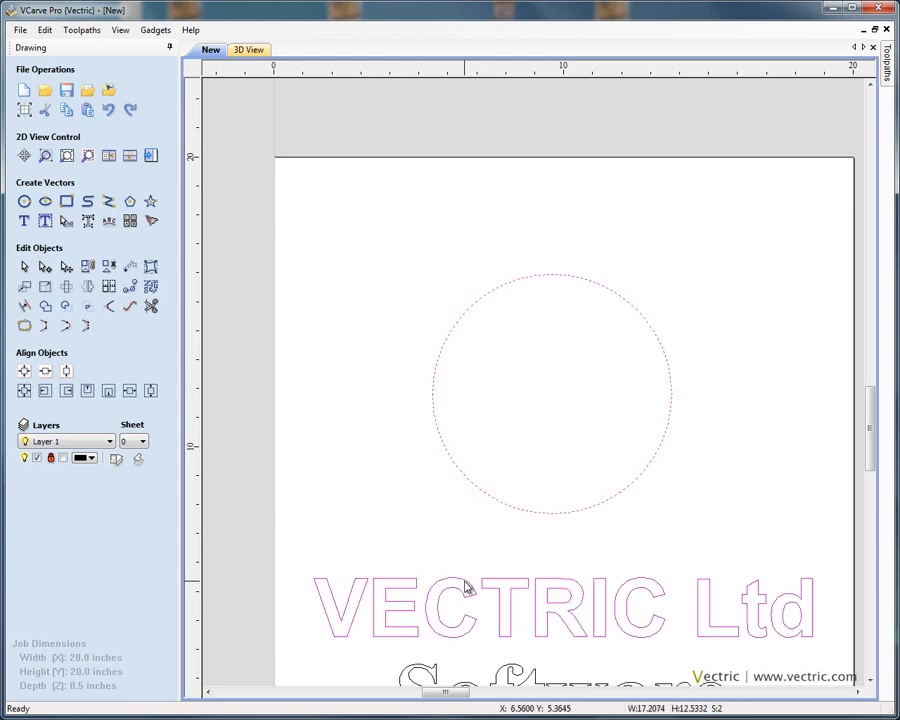
pyautogui.click(112, 224)
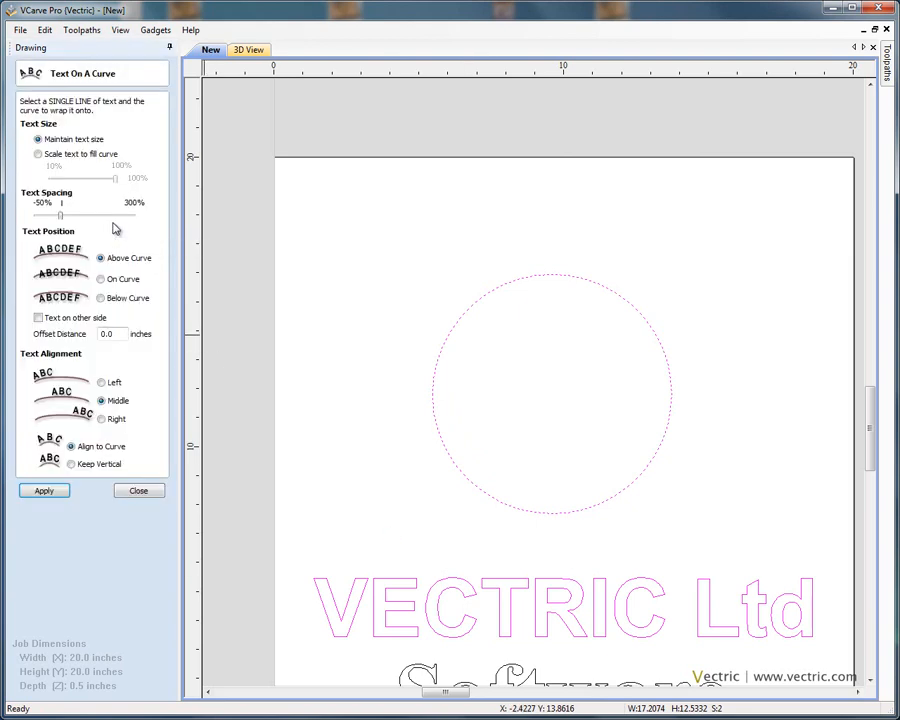
pyautogui.click(44, 490)
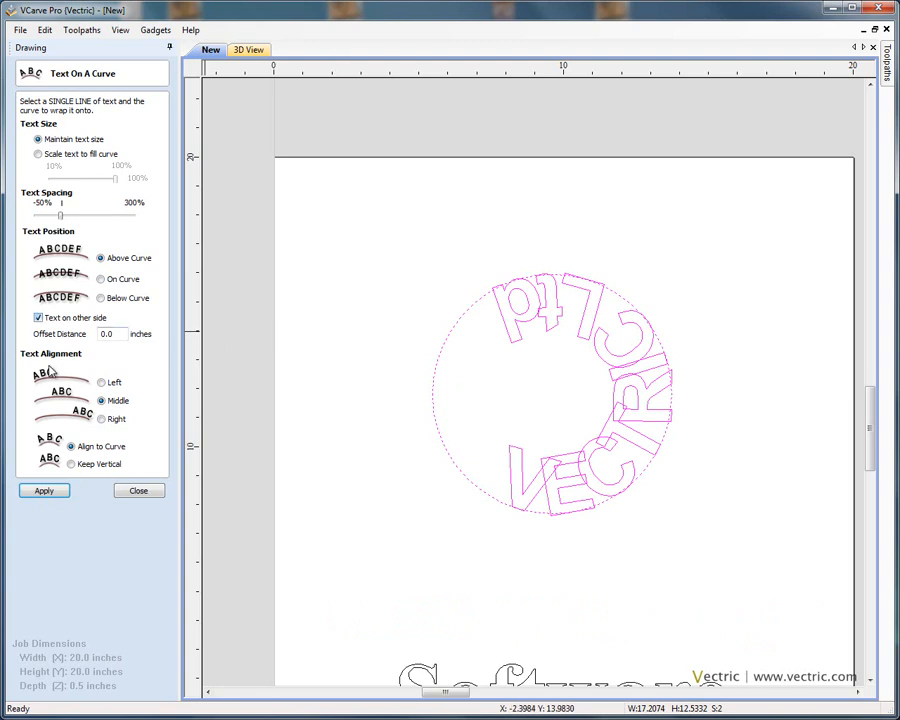
pyautogui.click(62, 491)
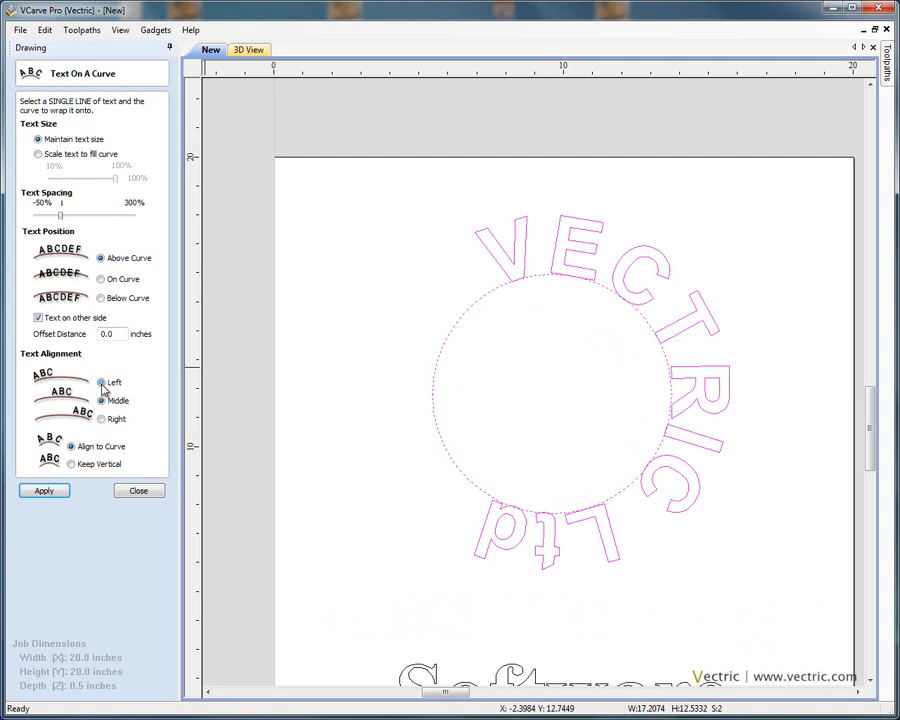
pyautogui.click(54, 490)
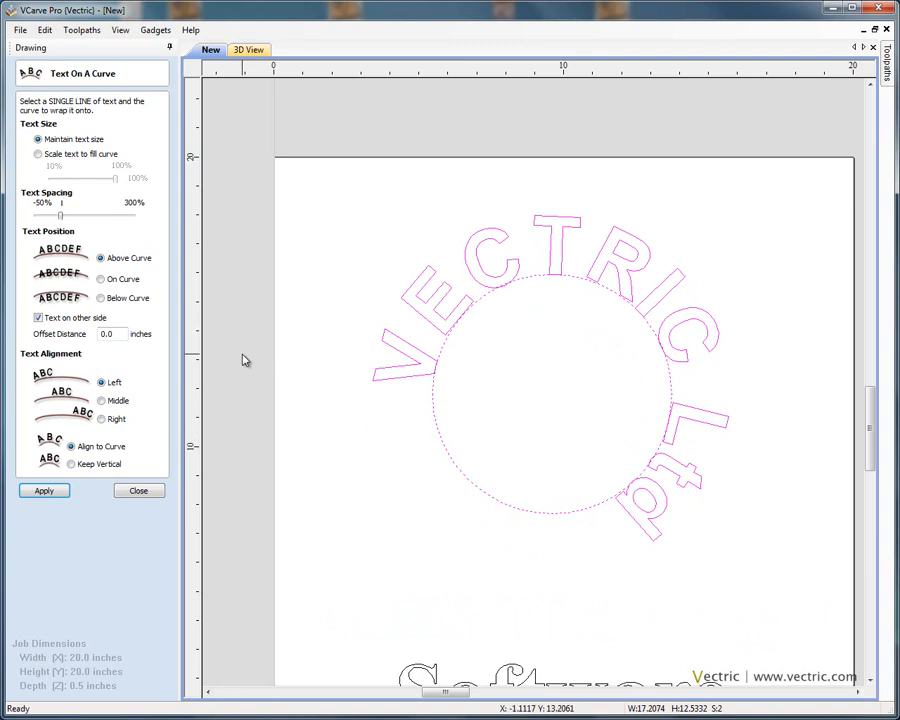
# Step: Try the On Curve position for the wrapped text and return it to Above Curve
pyautogui.click(101, 280)
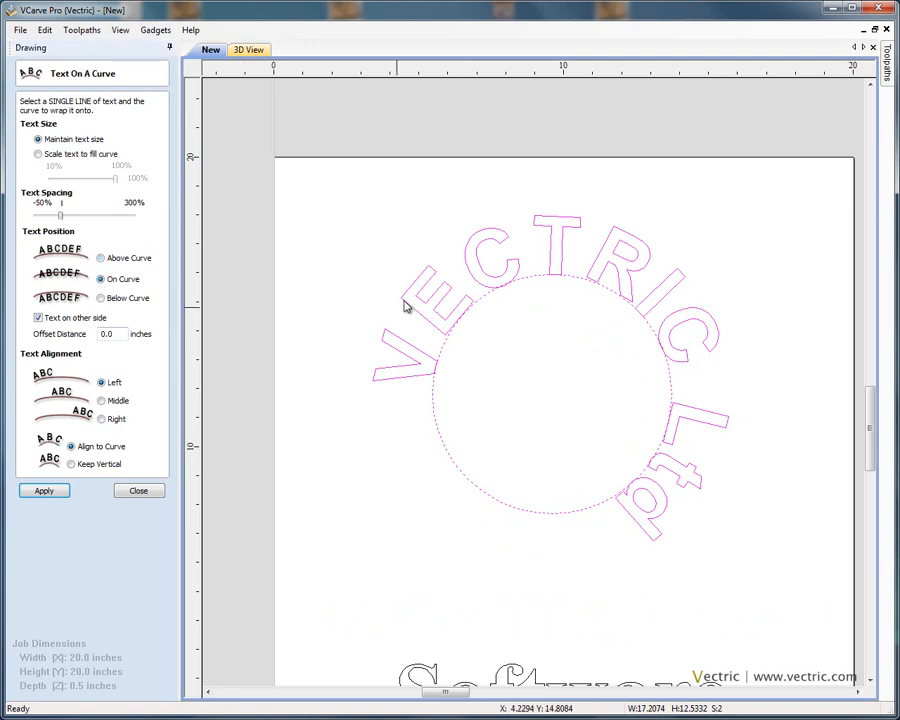
pyautogui.click(46, 493)
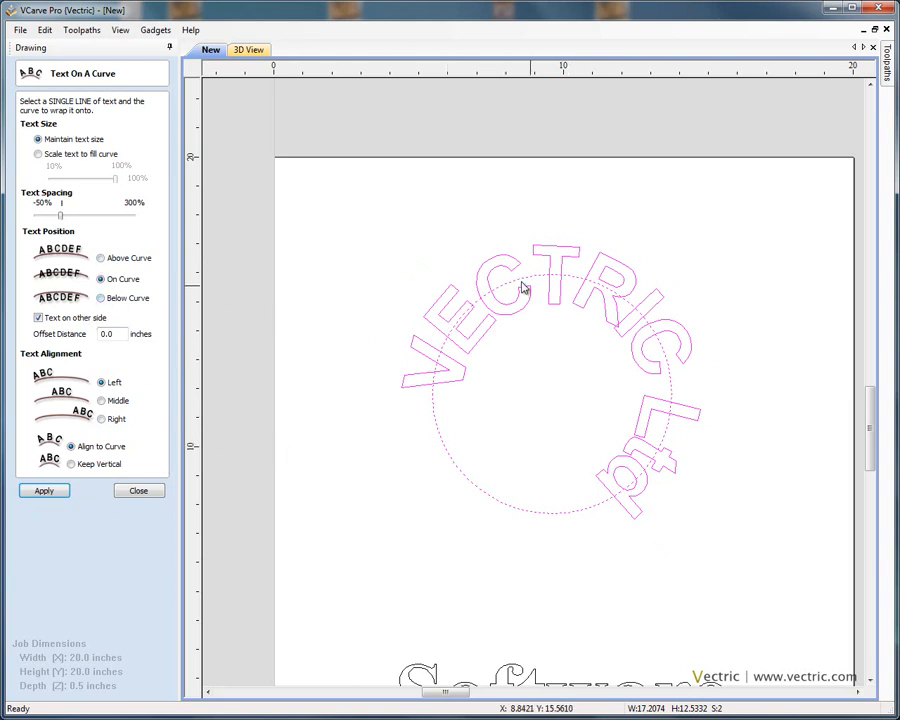
pyautogui.click(100, 259)
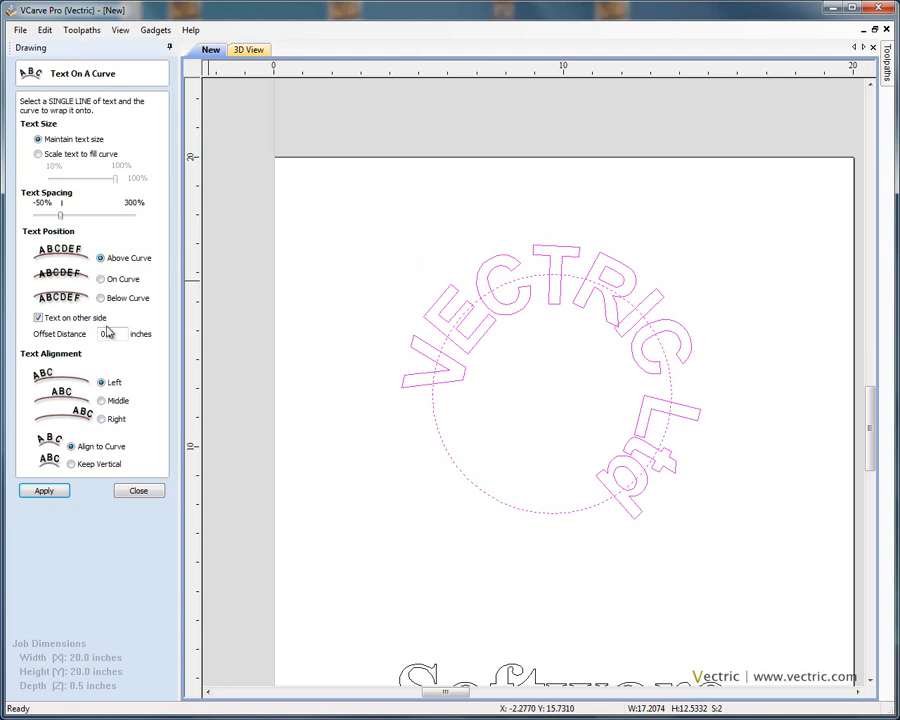
pyautogui.click(58, 491)
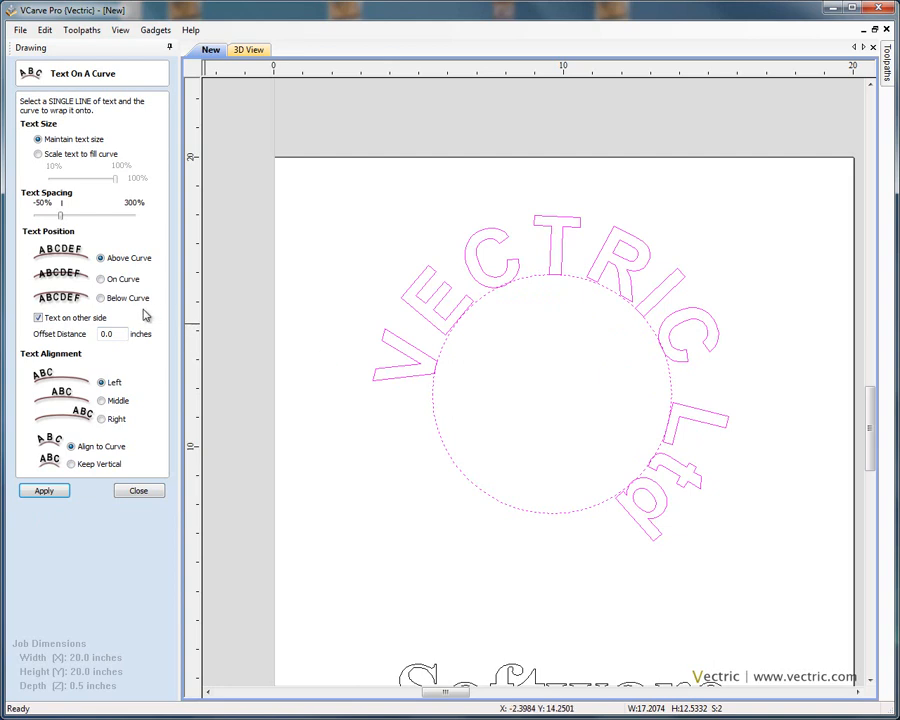
# Step: Apply an offset distance of 0.4 inches between the wrapped text and the circle
pyautogui.click(118, 334)
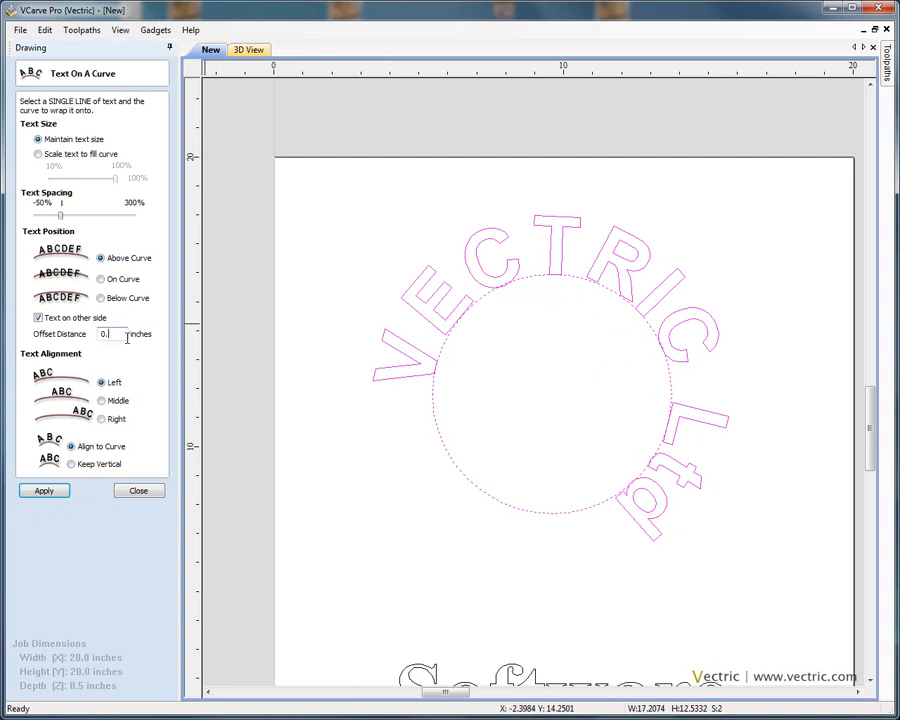
pyautogui.click(44, 495)
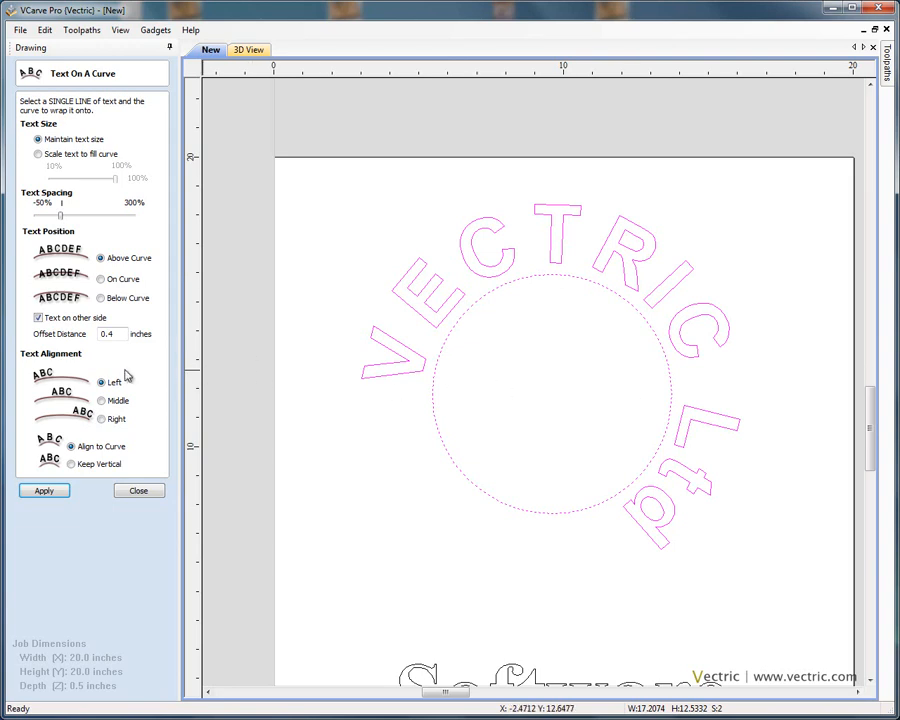
# Step: Try scaling the text to fill 100% of the circle, and reapply it with the text size maintained
pyautogui.click(39, 155)
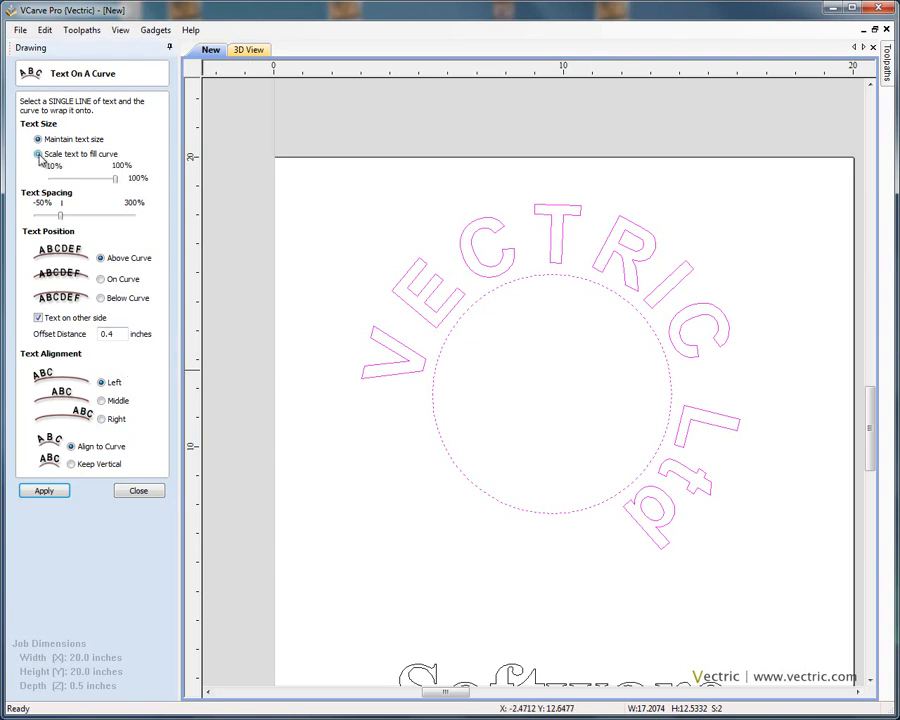
pyautogui.click(60, 489)
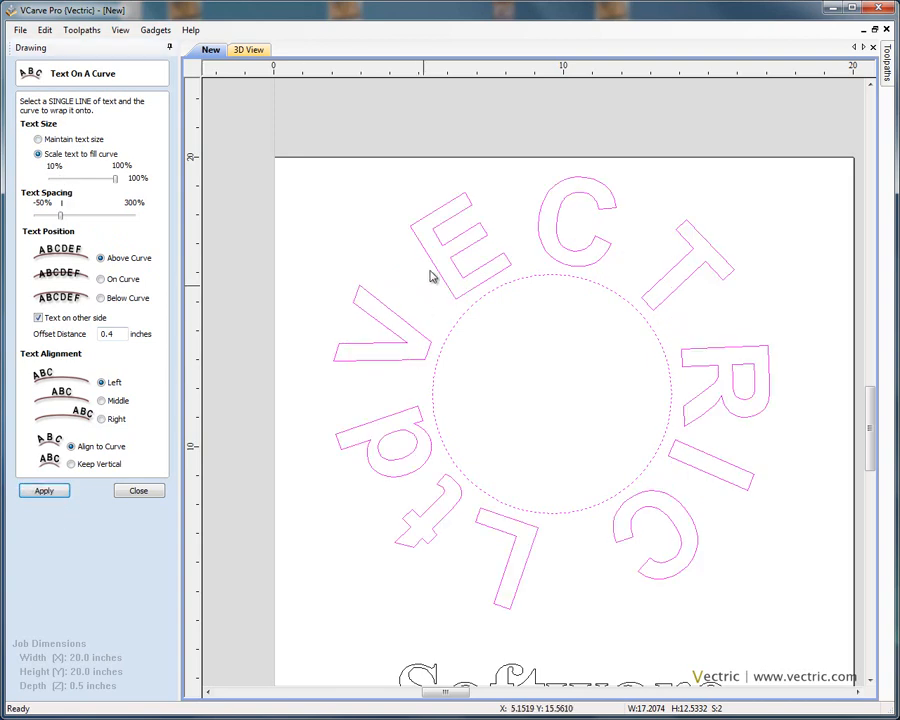
pyautogui.click(38, 140)
pyautogui.click(46, 490)
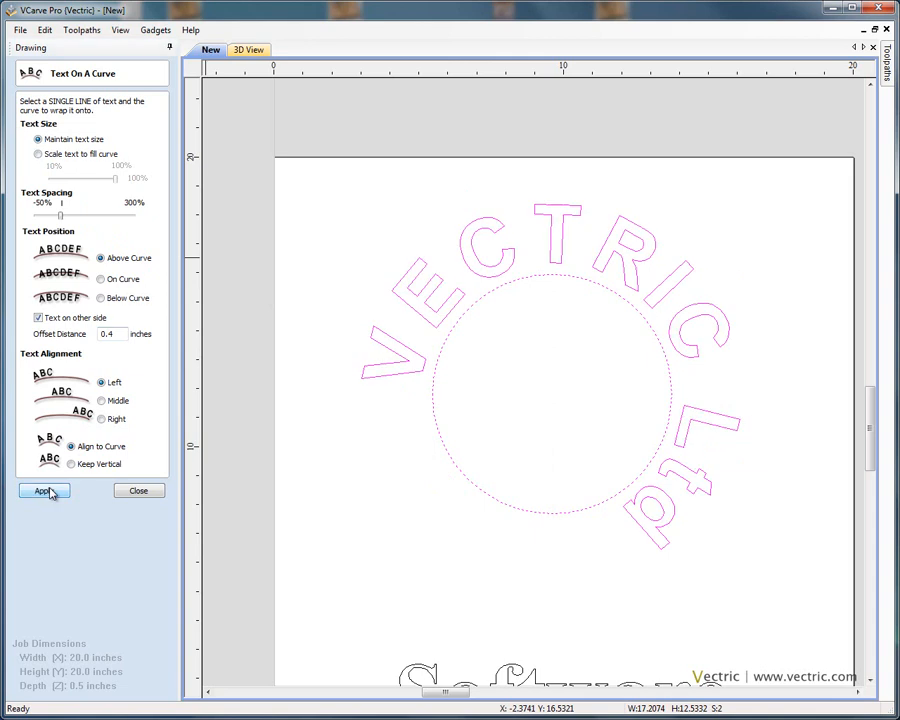
# Step: Try scaling the wrapped text to fill 53% and 29% of the circle, and restore the maintained text size
pyautogui.click(38, 154)
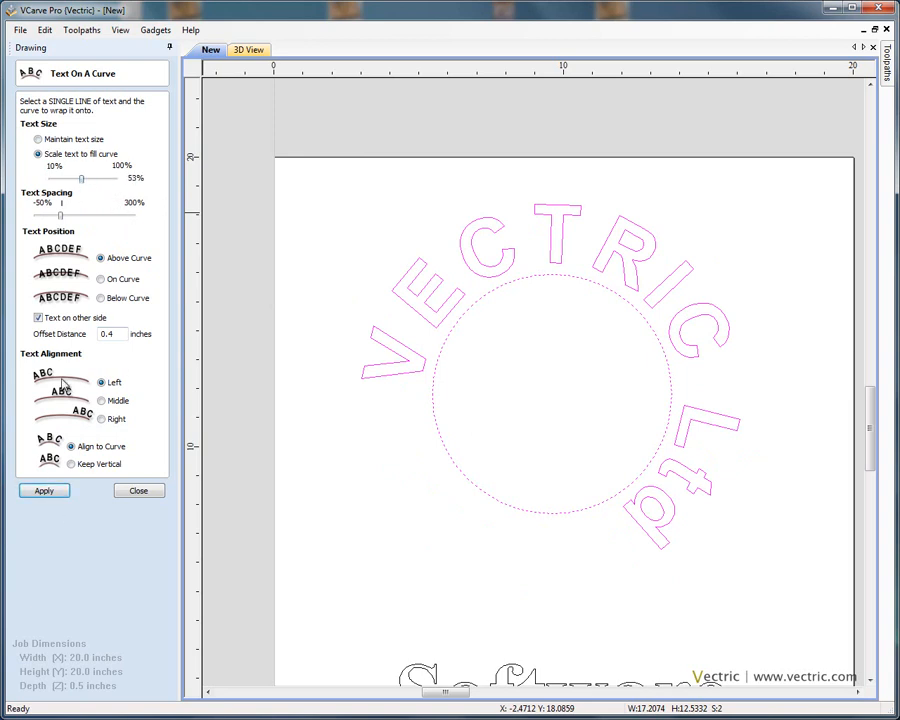
pyautogui.click(44, 490)
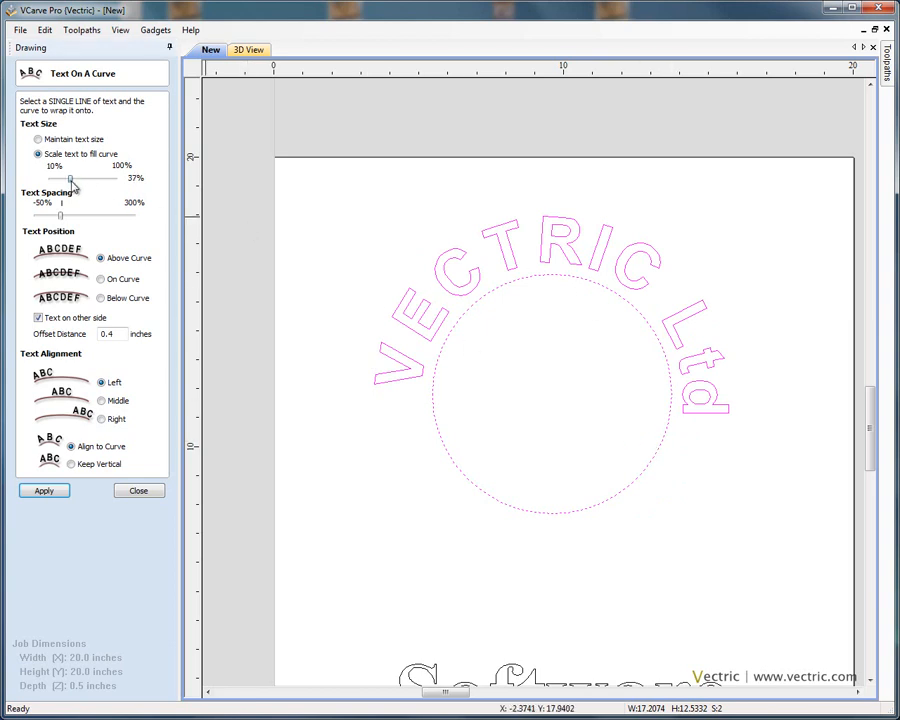
pyautogui.click(44, 492)
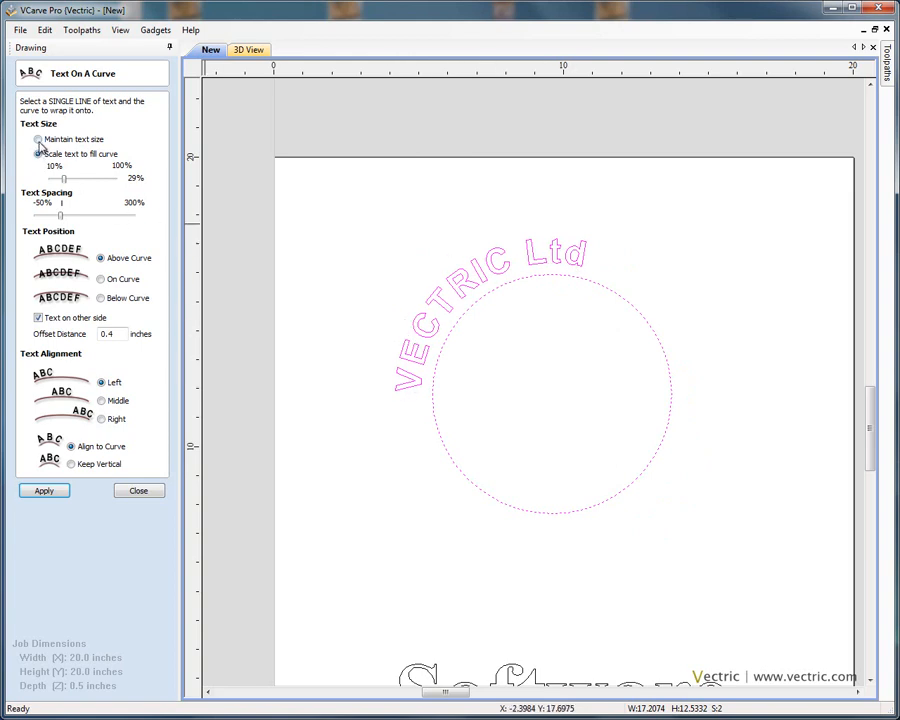
pyautogui.click(44, 491)
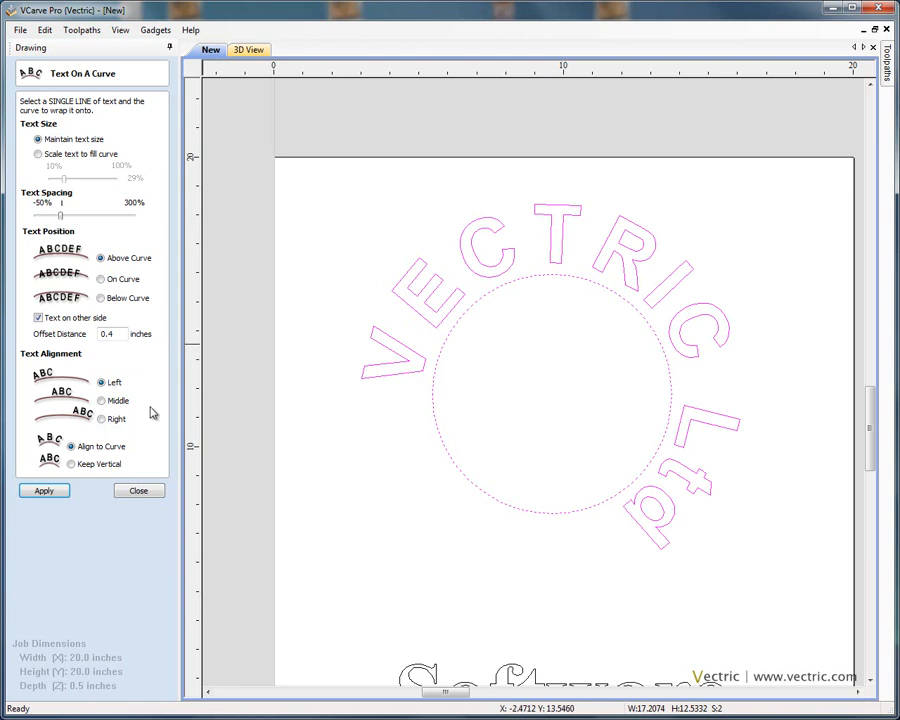
# Step: Close the Text On A Curve form and tighten the spacing between the letters V, E, C, T and R with Edit Text Spacing and Curve
pyautogui.click(139, 491)
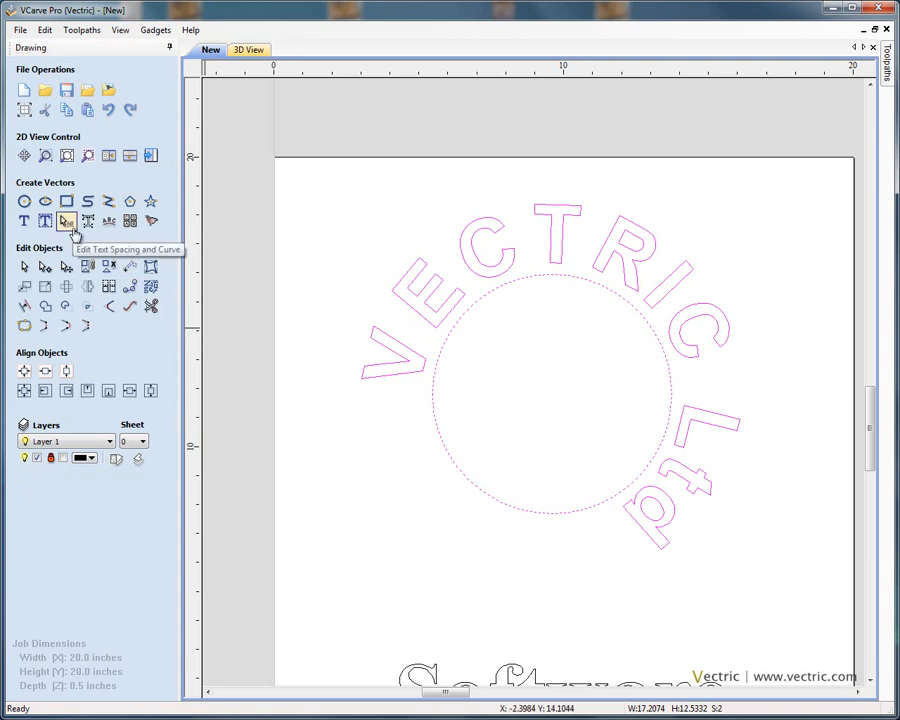
pyautogui.click(66, 222)
pyautogui.click(440, 332)
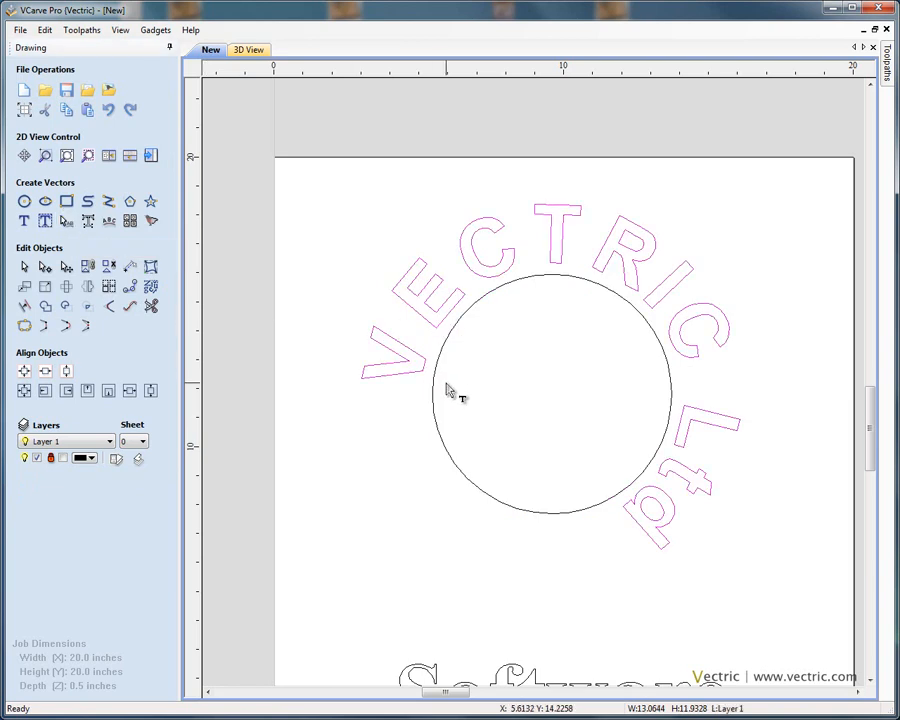
pyautogui.click(405, 320)
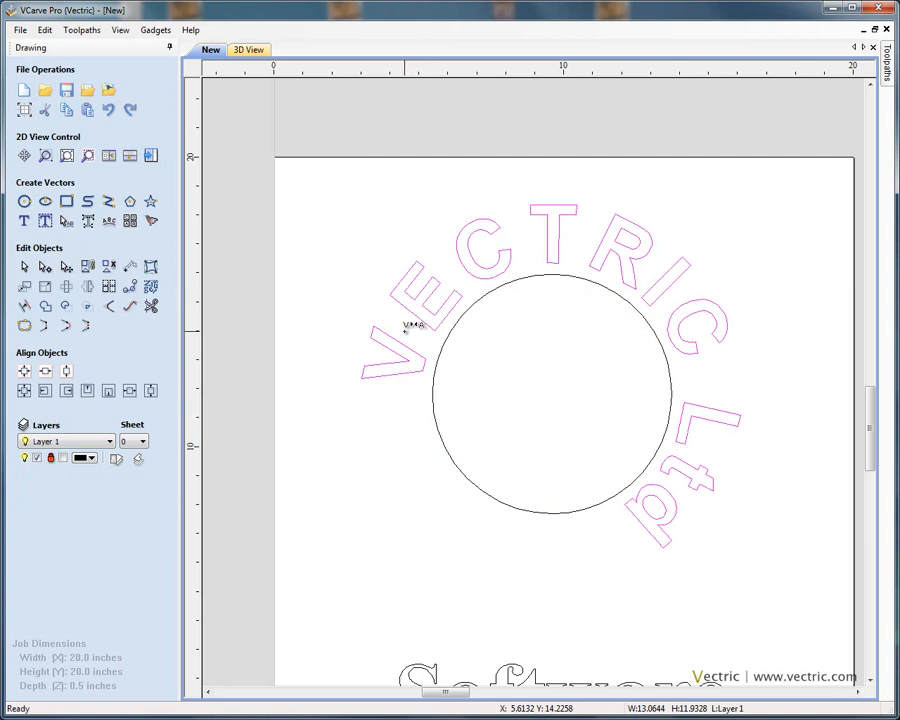
pyautogui.click(405, 330)
pyautogui.click(449, 268)
pyautogui.click(526, 243)
pyautogui.click(517, 238)
pyautogui.click(566, 238)
pyautogui.click(566, 236)
pyautogui.click(566, 236)
pyautogui.click(558, 238)
pyautogui.click(519, 240)
pyautogui.click(509, 242)
pyautogui.click(442, 279)
pyautogui.click(408, 328)
pyautogui.click(408, 330)
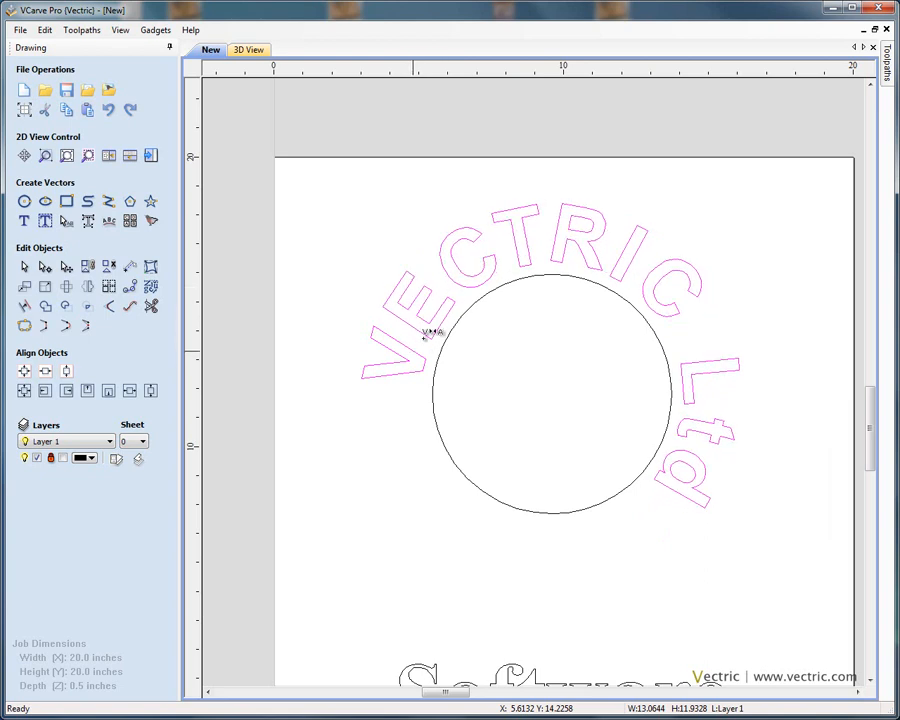
# Step: Tighten the spacing between the letters I and C and between R and I in the wrapped text
pyautogui.click(652, 258)
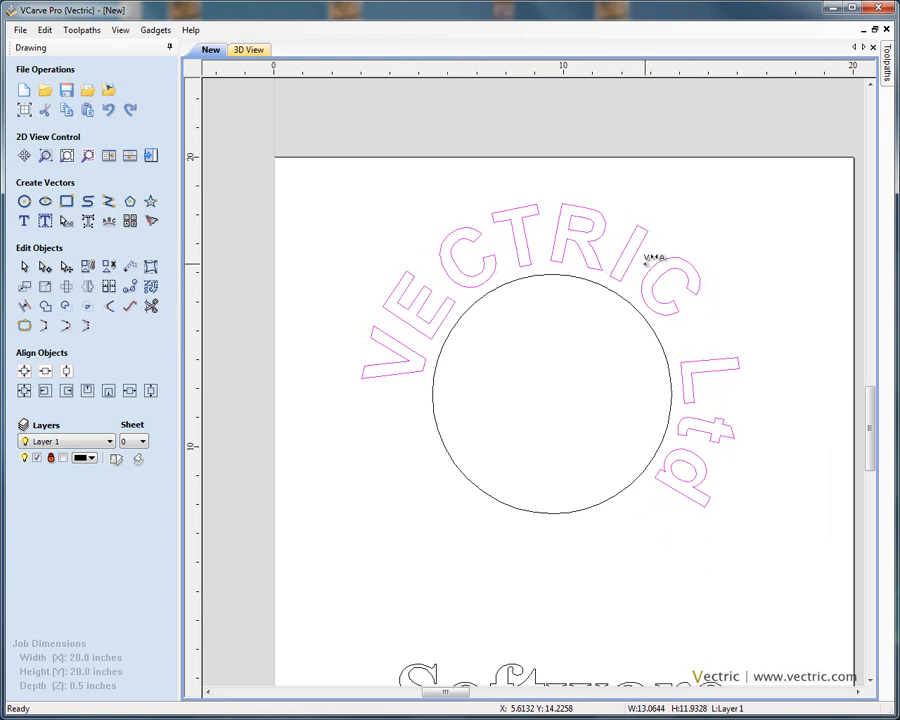
pyautogui.click(648, 259)
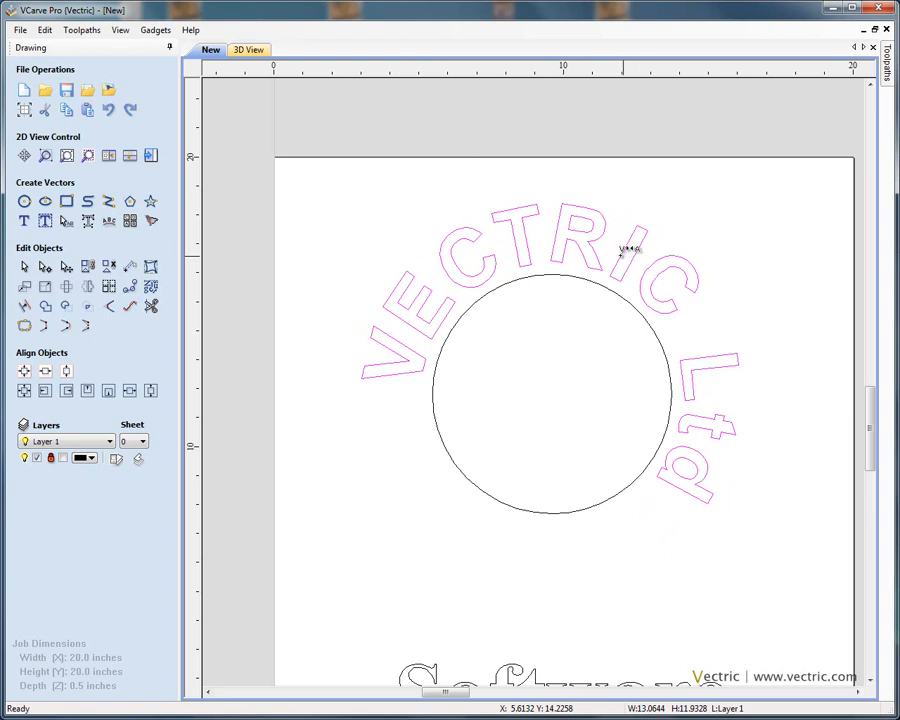
pyautogui.click(611, 250)
pyautogui.click(610, 247)
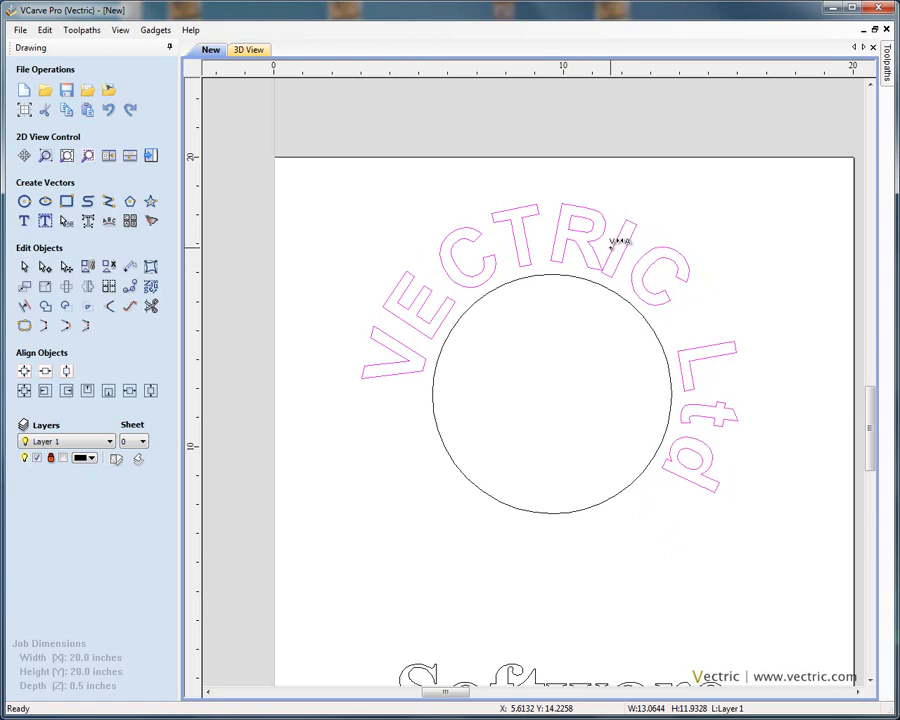
pyautogui.click(610, 245)
# Step: Widen the gap between the letters R and I of the wrapped text so they stop overlapping
pyautogui.scroll(3, 612, 243)
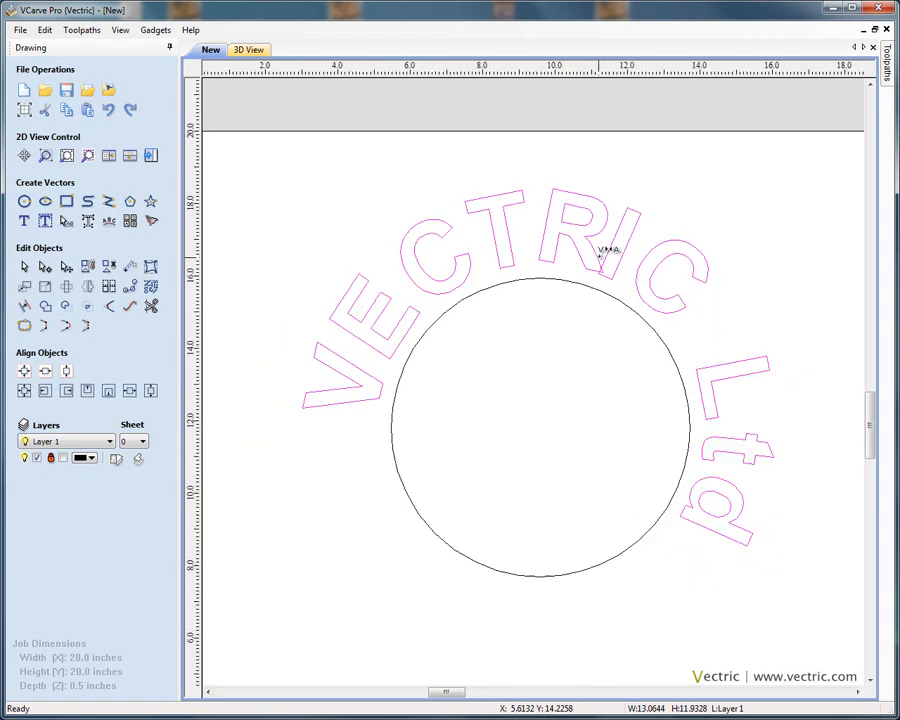
pyautogui.scroll(2, 614, 229)
pyautogui.keyDown('shift'); pyautogui.click(608, 256); pyautogui.keyUp('shift')
pyautogui.keyDown('shift'); pyautogui.moveTo(620, 249); pyautogui.dragTo(627, 250); pyautogui.keyUp('shift')
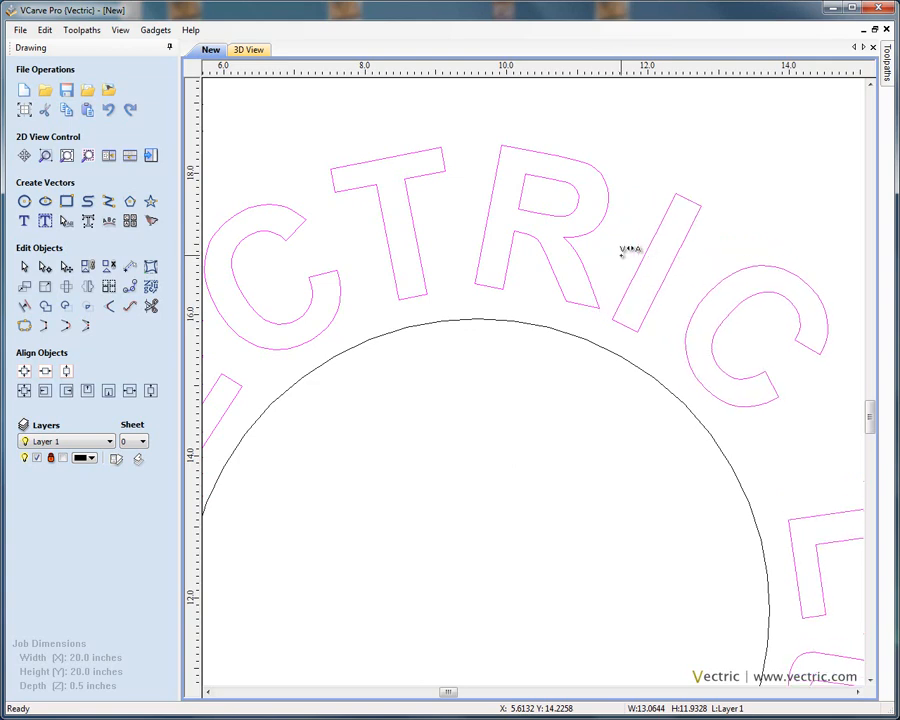
pyautogui.scroll(-4, 628, 250)
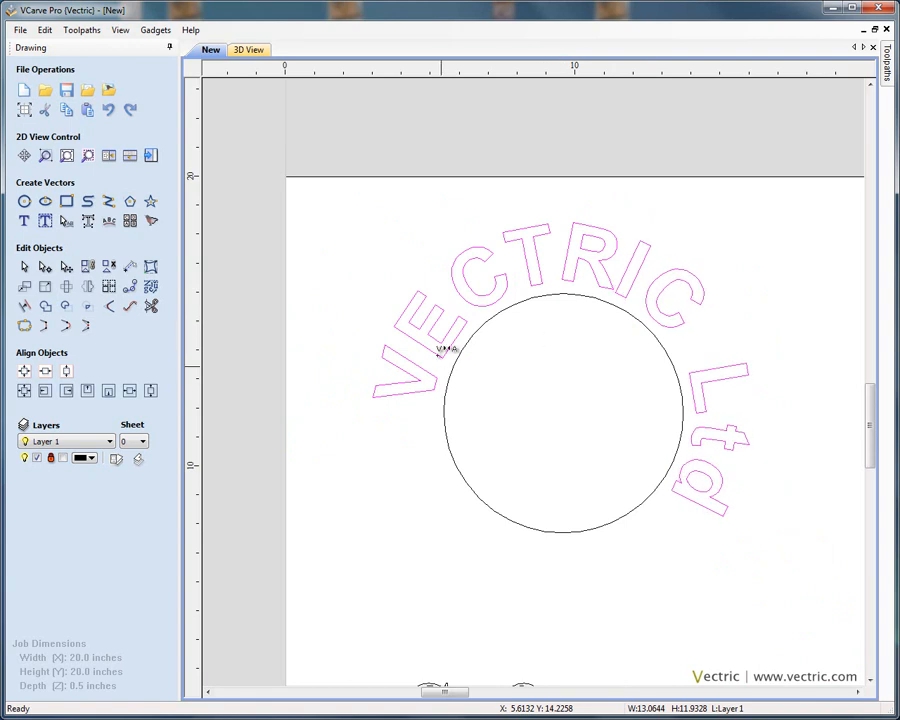
# Step: Turn the wrapped "VECTRIC Ltd" text back into a straight line by reapplying it with Create Text, and close the form
pyautogui.scroll(-4, 745, 336)
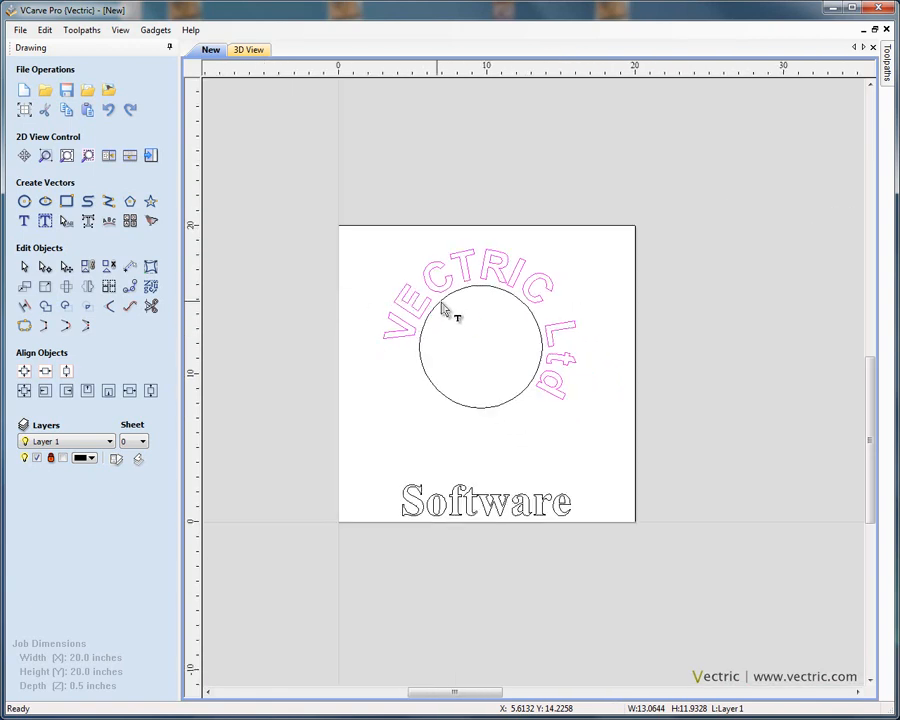
pyautogui.scroll(1, 452, 310)
pyautogui.click(410, 245)
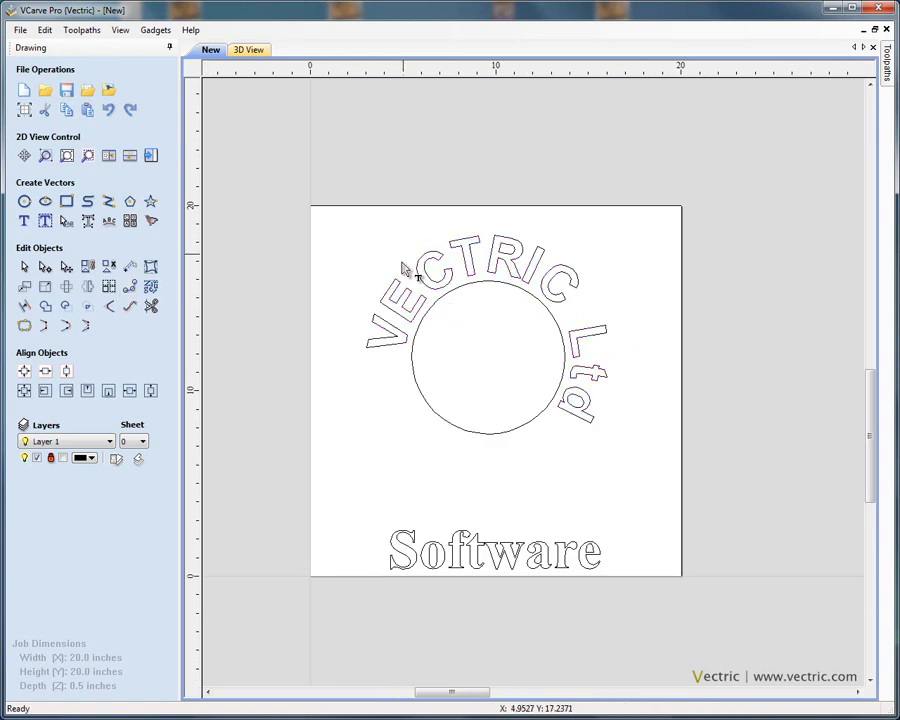
pyautogui.click(422, 288)
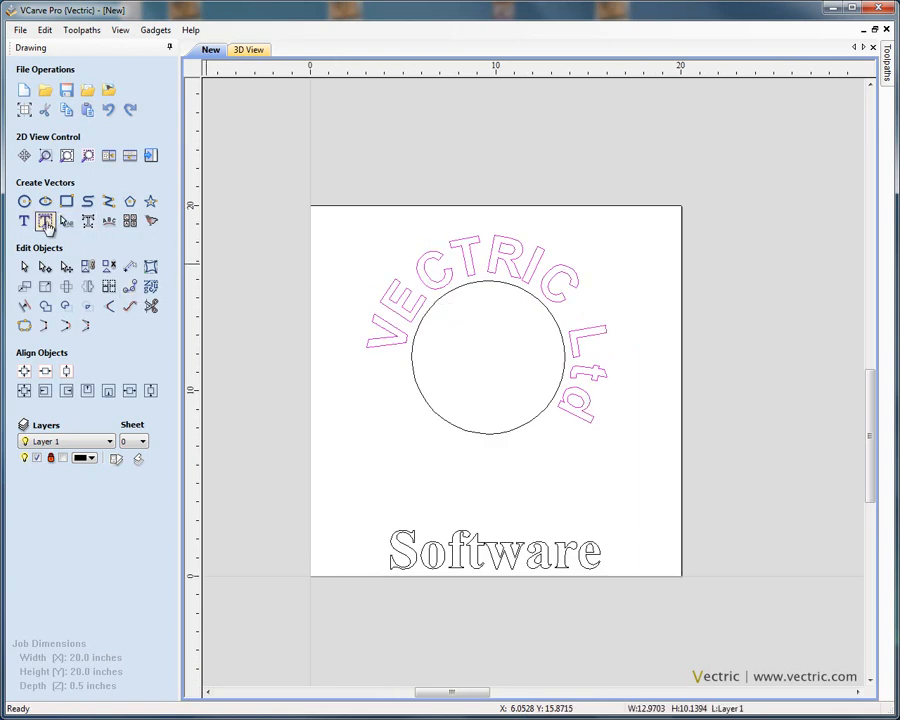
pyautogui.click(23, 221)
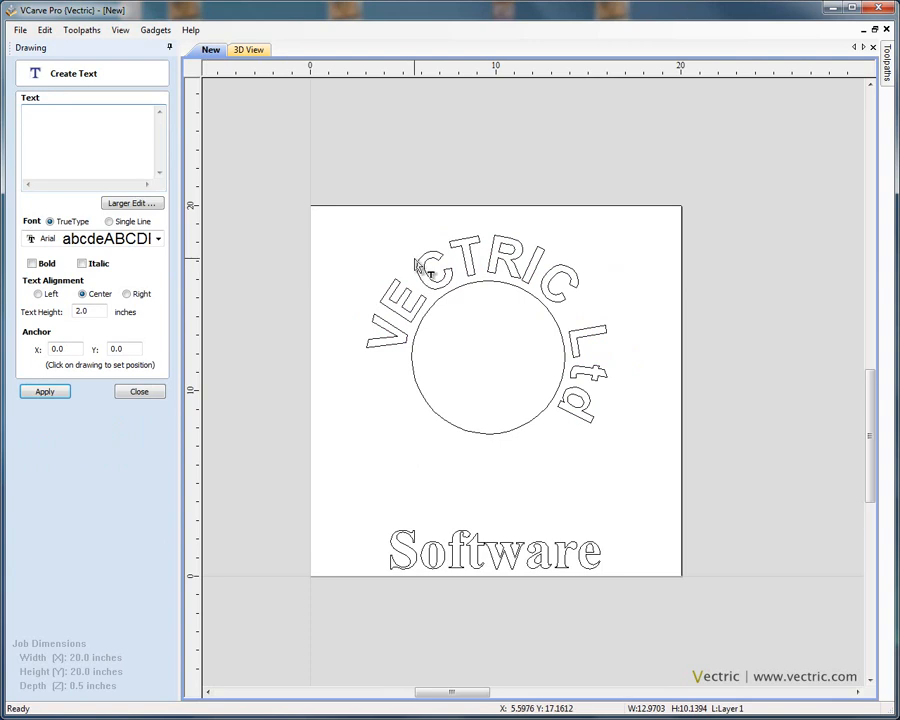
pyautogui.click(420, 265)
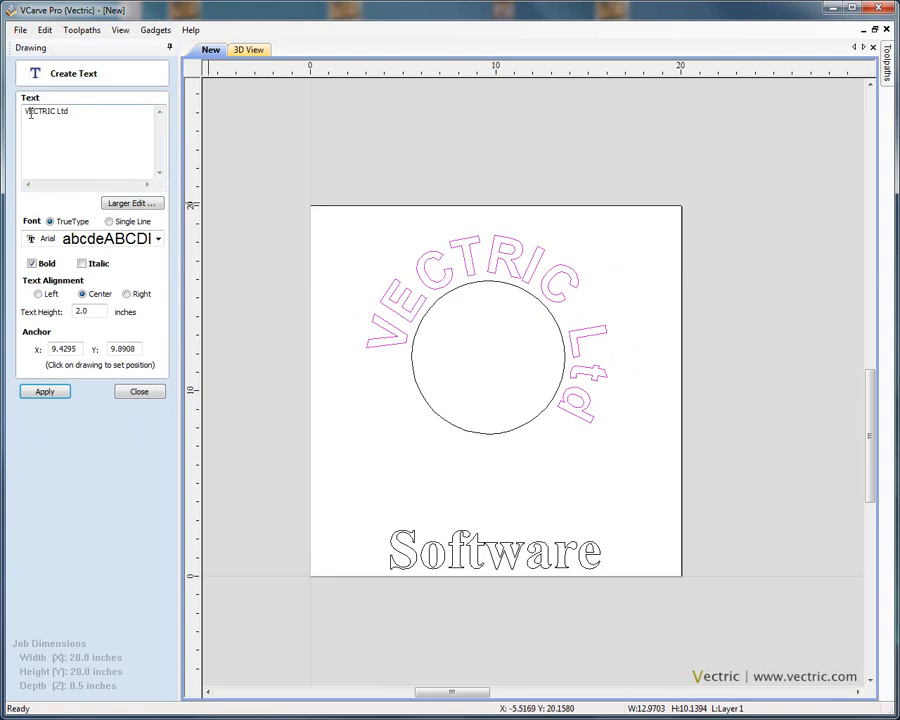
pyautogui.click(105, 111)
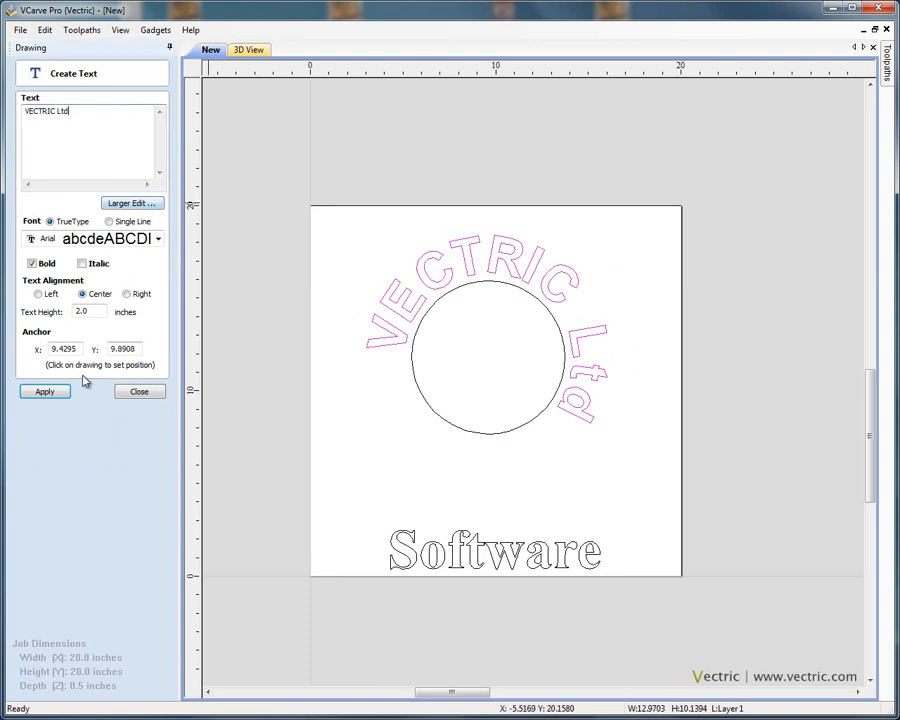
pyautogui.click(50, 392)
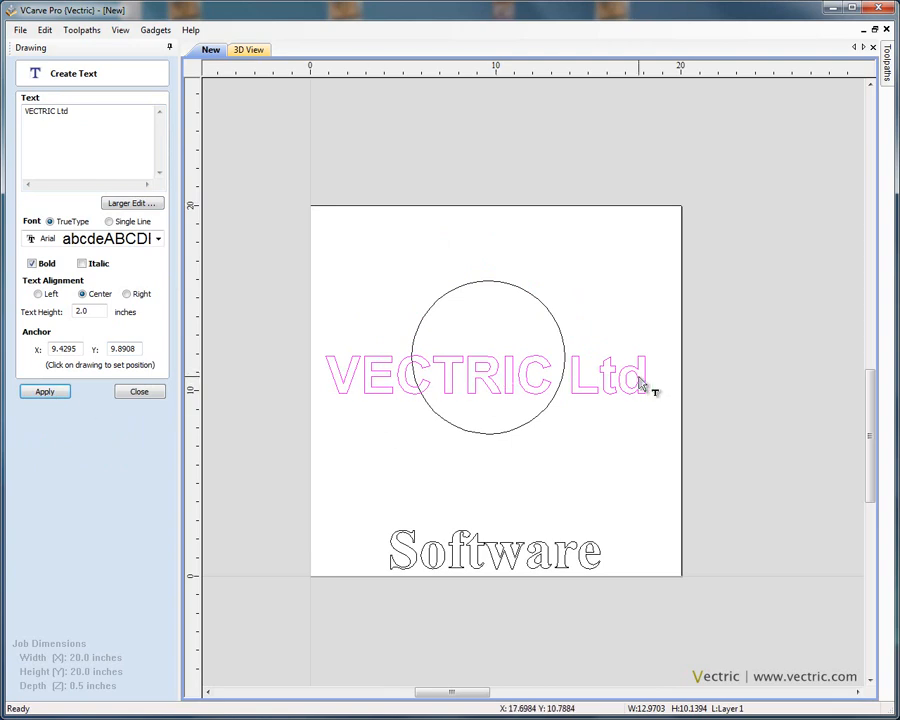
pyautogui.click(139, 392)
# Step: Move the straight "VECTRIC Ltd" text below the circle, just above the "Software" text
pyautogui.click(488, 382)
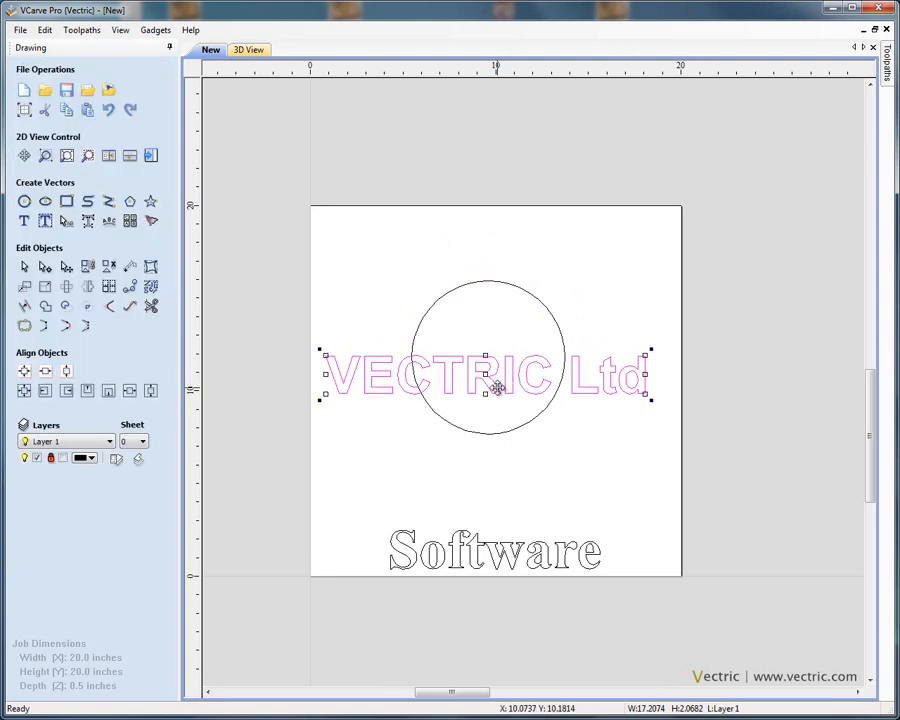
pyautogui.moveTo(480, 373); pyautogui.dragTo(491, 484)
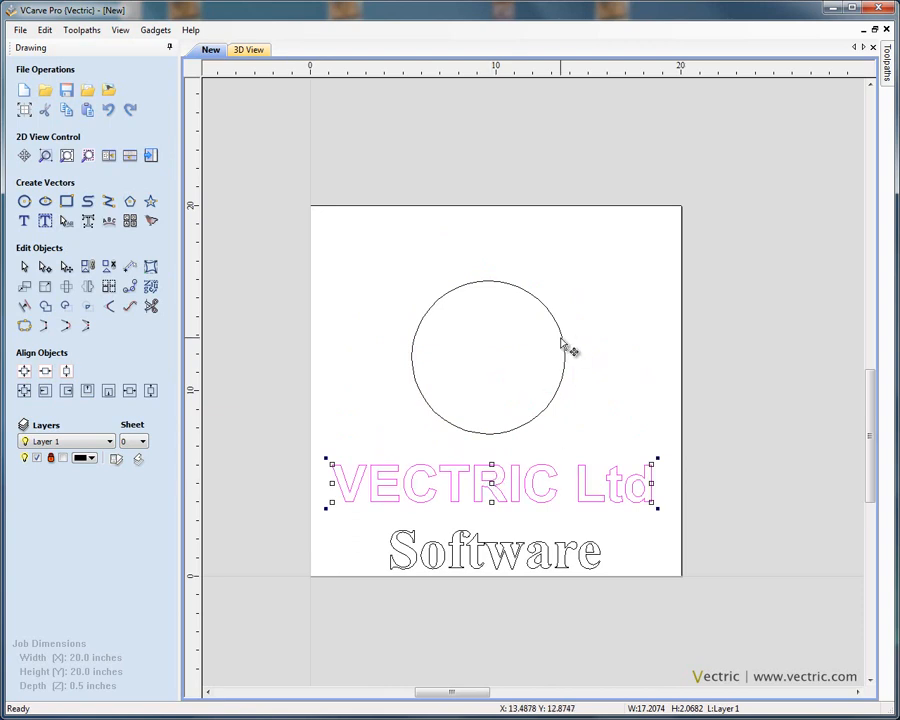
pyautogui.click(562, 344)
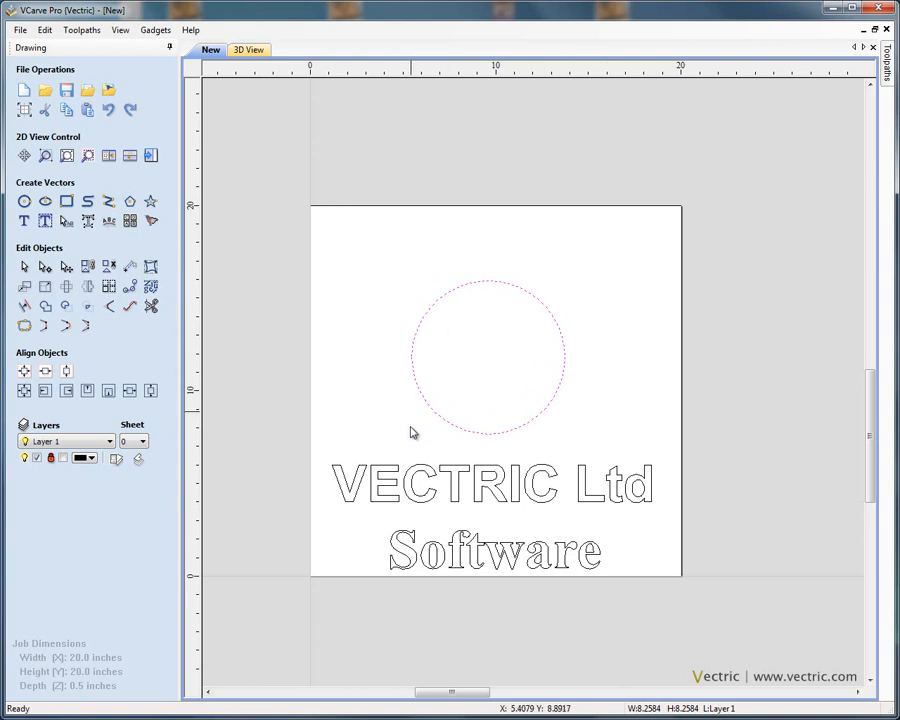
pyautogui.click(495, 495)
pyautogui.click(507, 567)
pyautogui.click(507, 559)
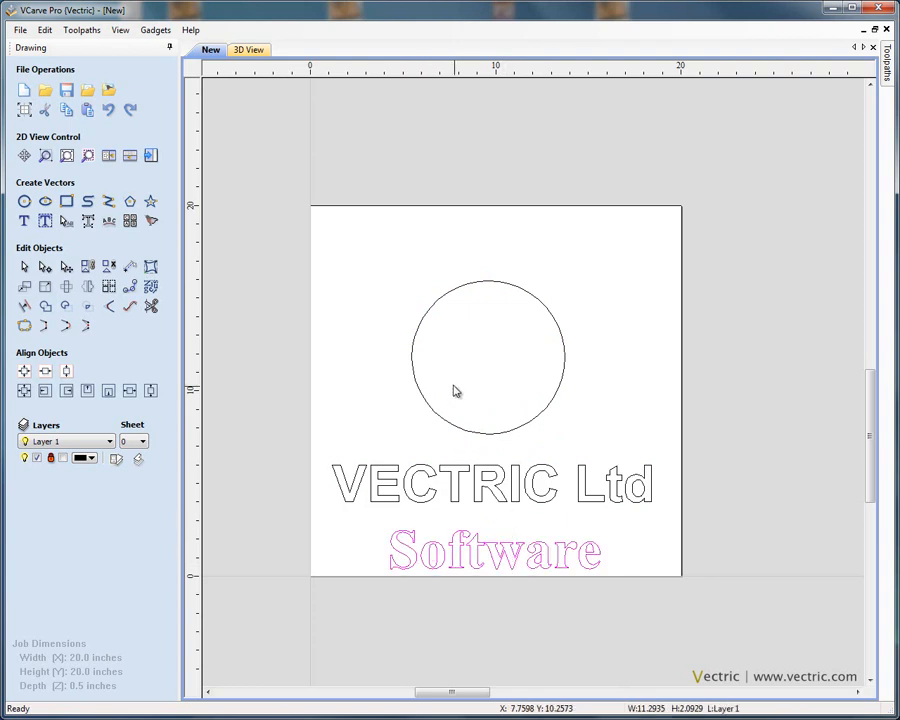
# Step: Split the circle into an upper and a lower half by cutting the vector at its left and right nodes in node editing
pyautogui.click(420, 350)
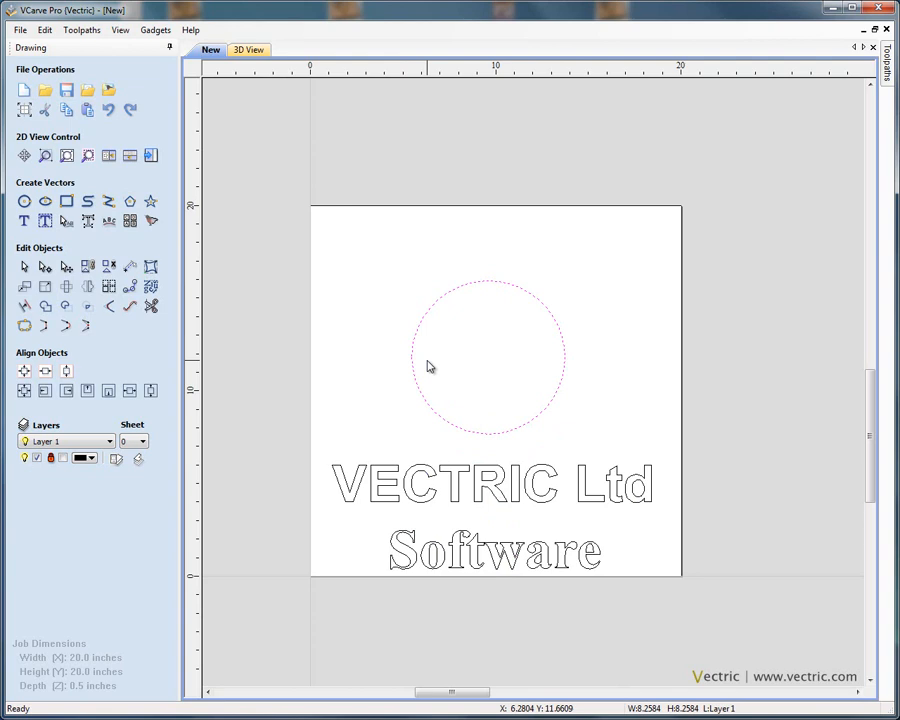
pyautogui.press('n')
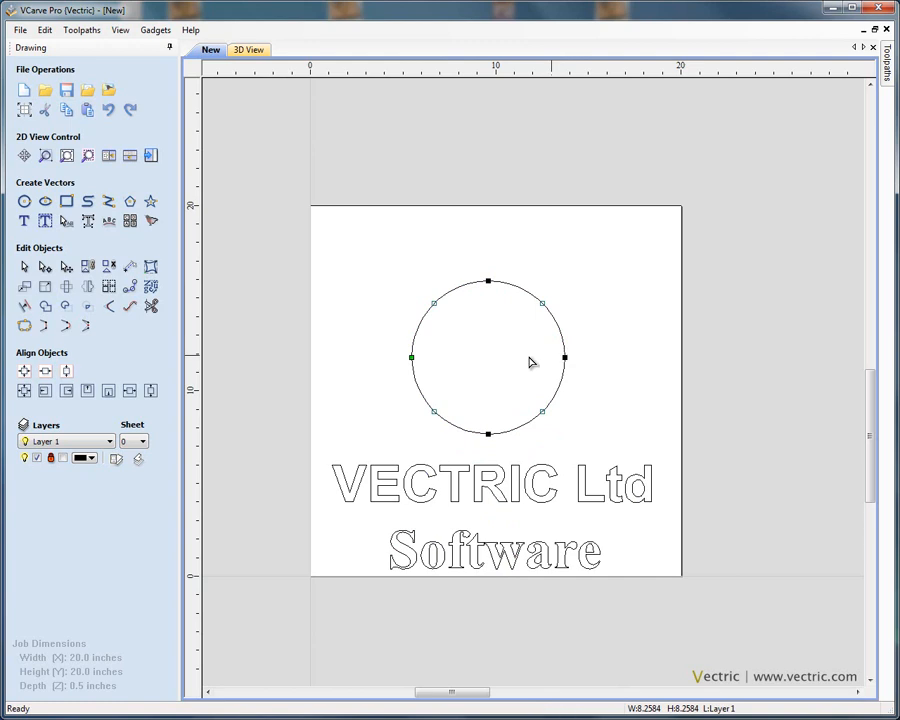
pyautogui.rightClick(411, 357)
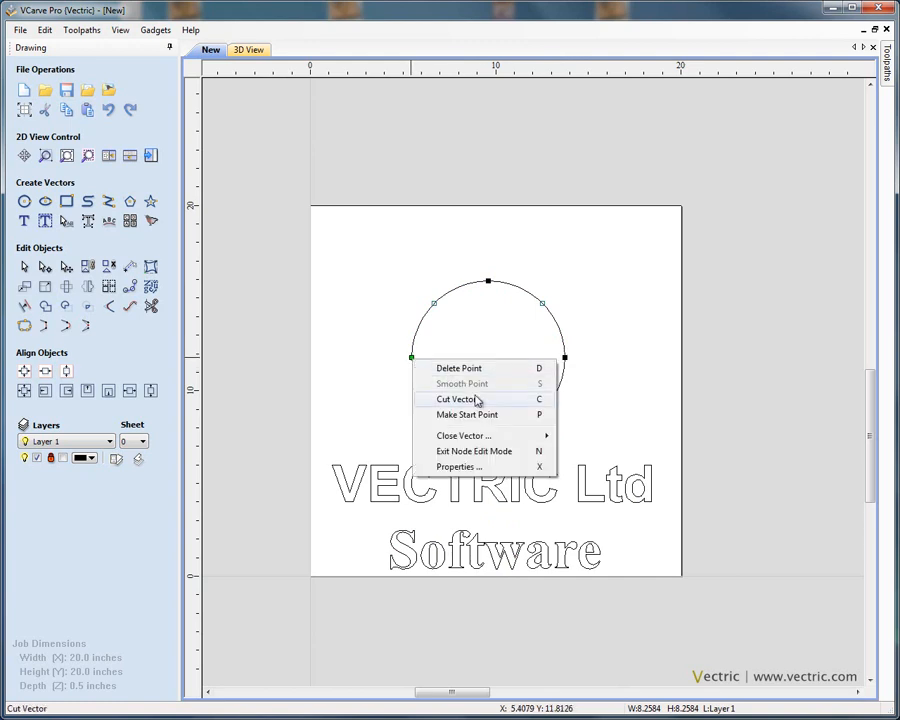
pyautogui.click(545, 400)
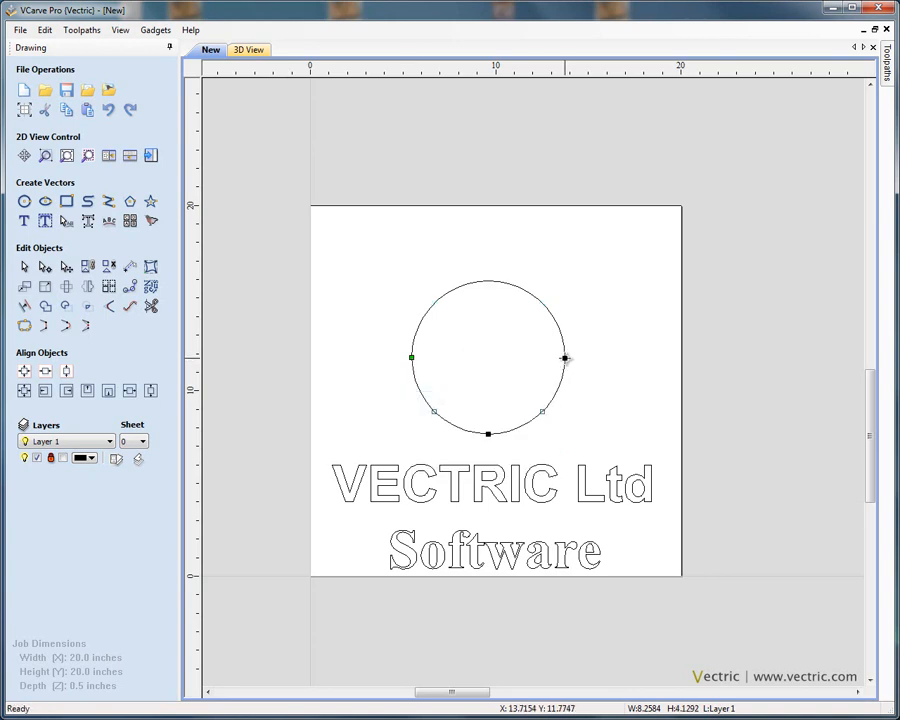
pyautogui.click(597, 345)
pyautogui.click(561, 355)
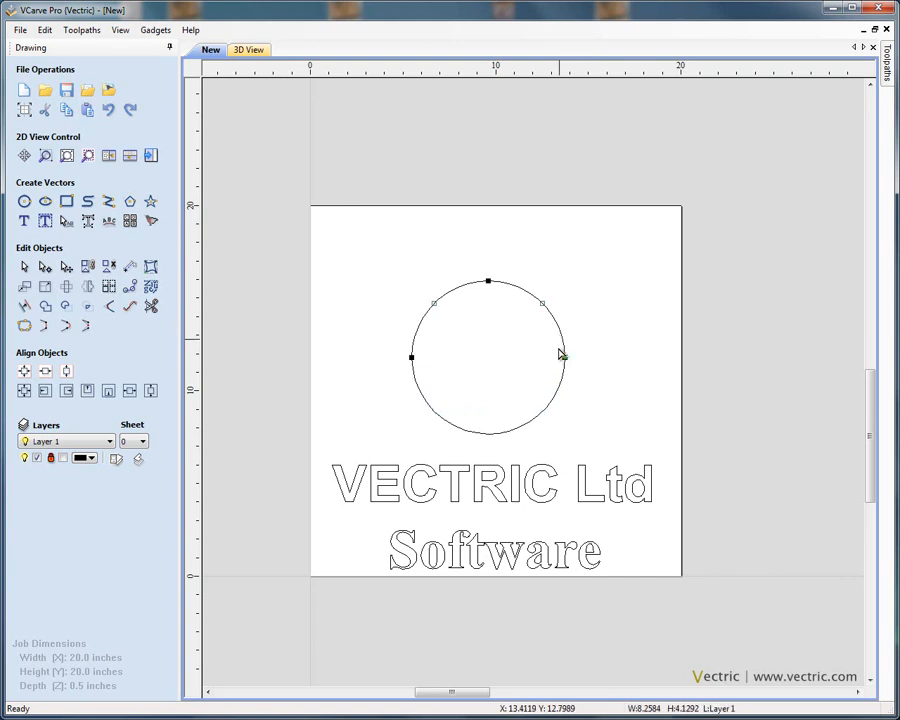
pyautogui.click(553, 398)
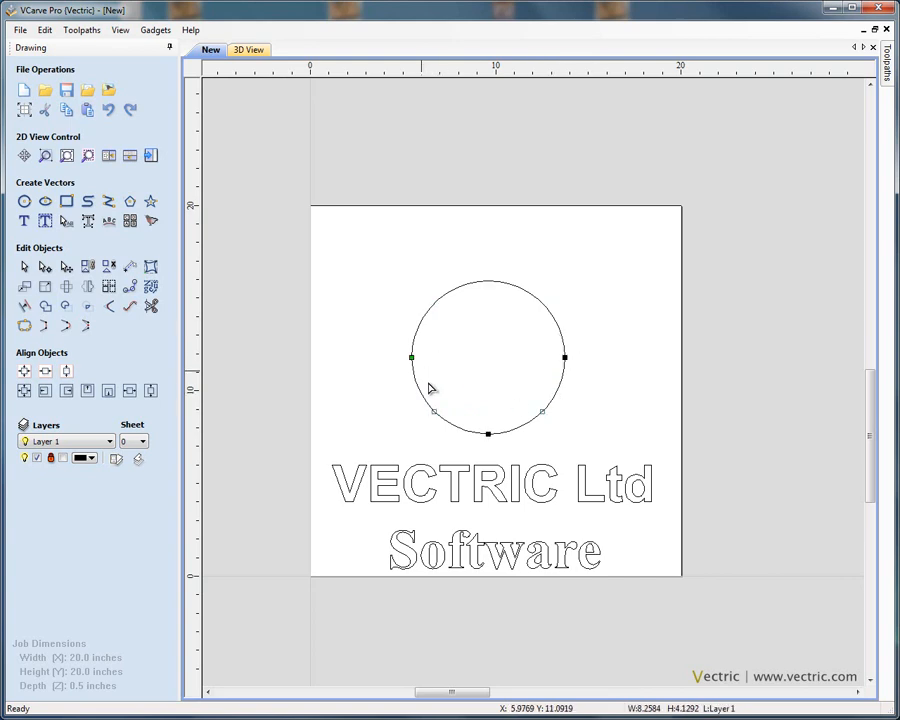
pyautogui.click(450, 292)
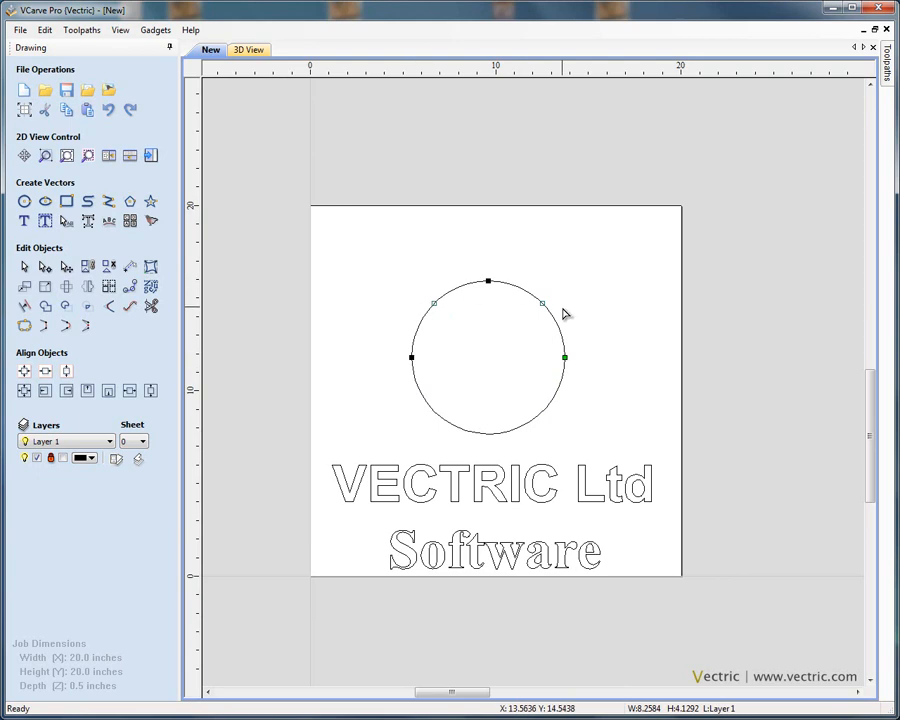
pyautogui.click(545, 413)
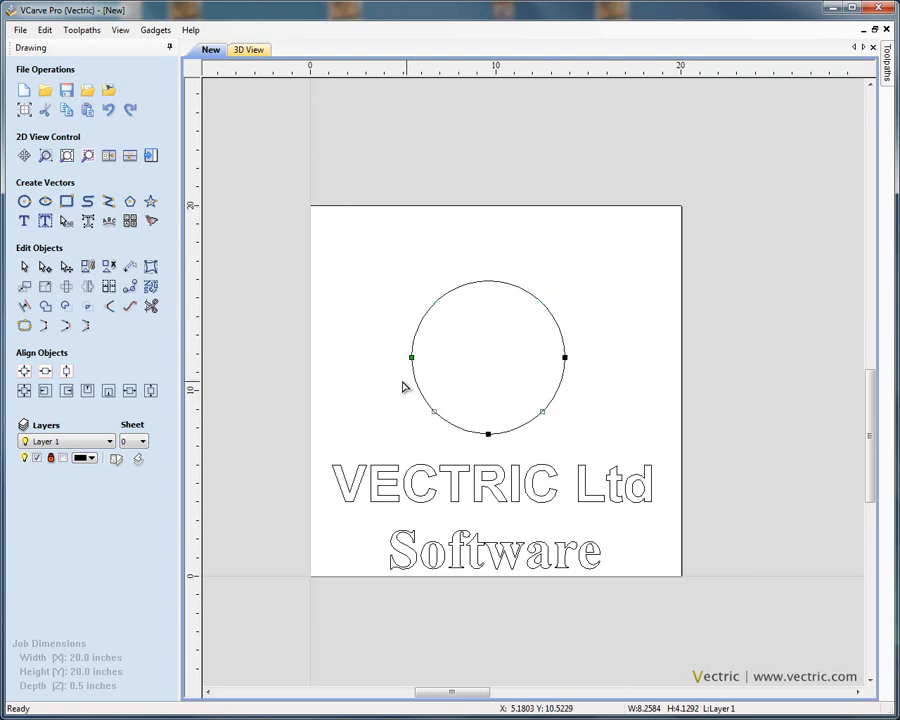
pyautogui.click(605, 313)
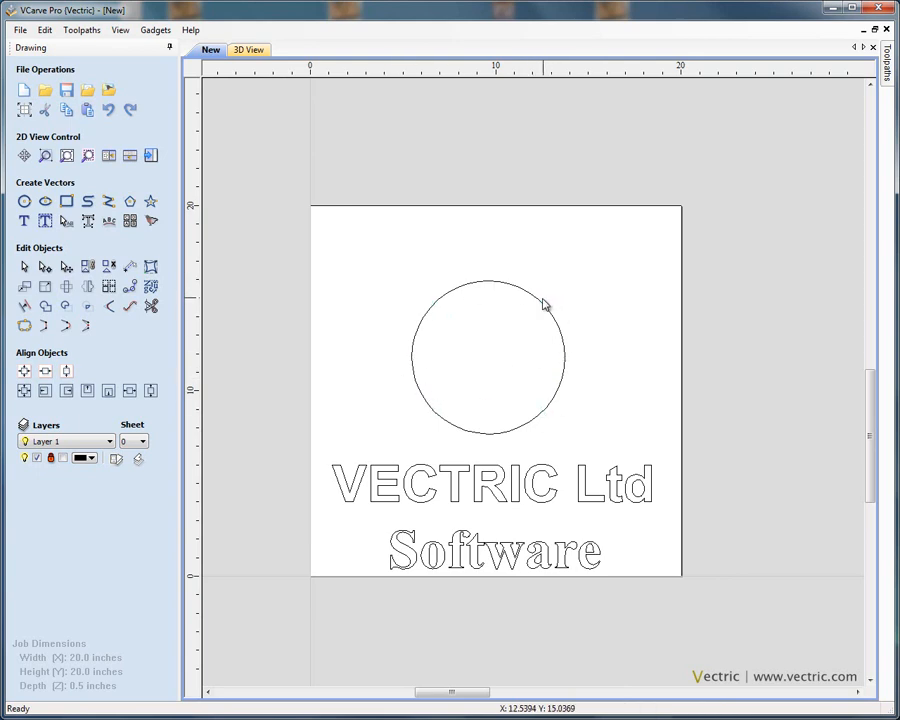
# Step: Make the left end node the start point of the upper arc, and check the lower arc's start point
pyautogui.click(541, 301)
pyautogui.click(563, 385)
pyautogui.click(557, 322)
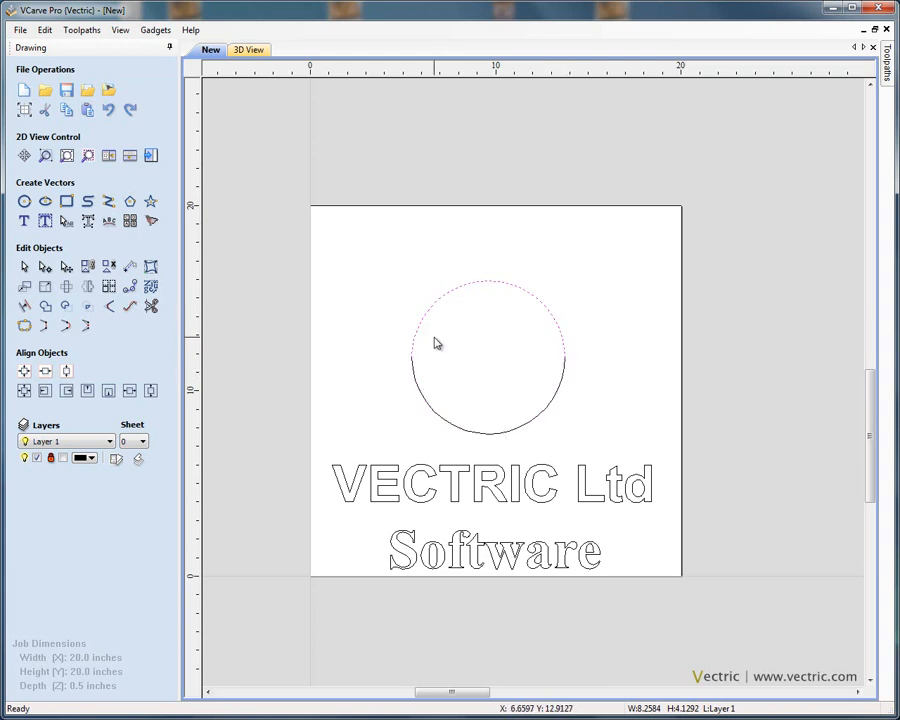
pyautogui.press('n')
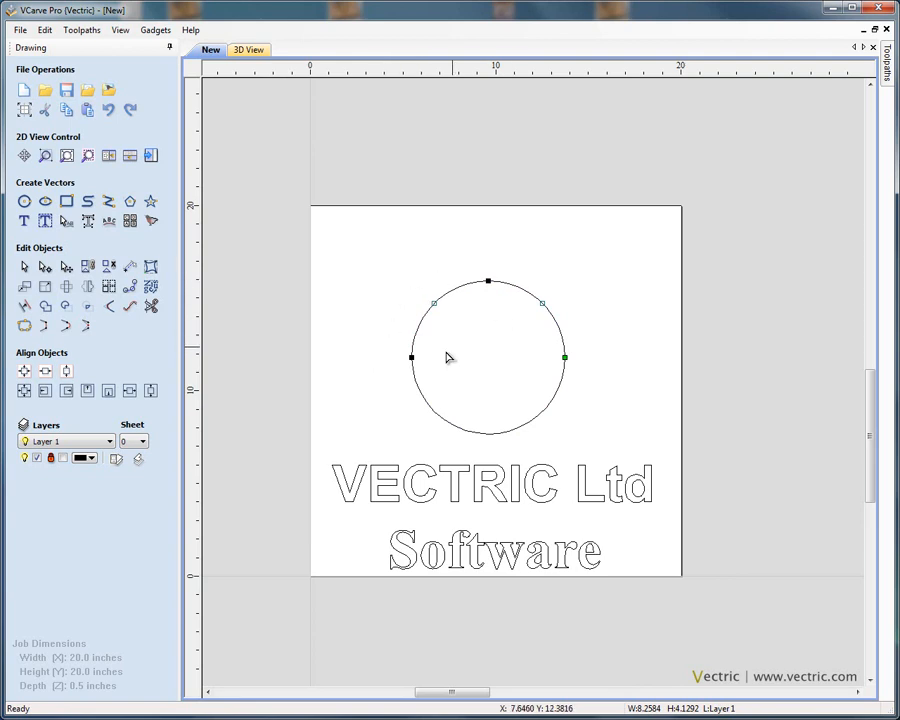
pyautogui.rightClick(411, 358)
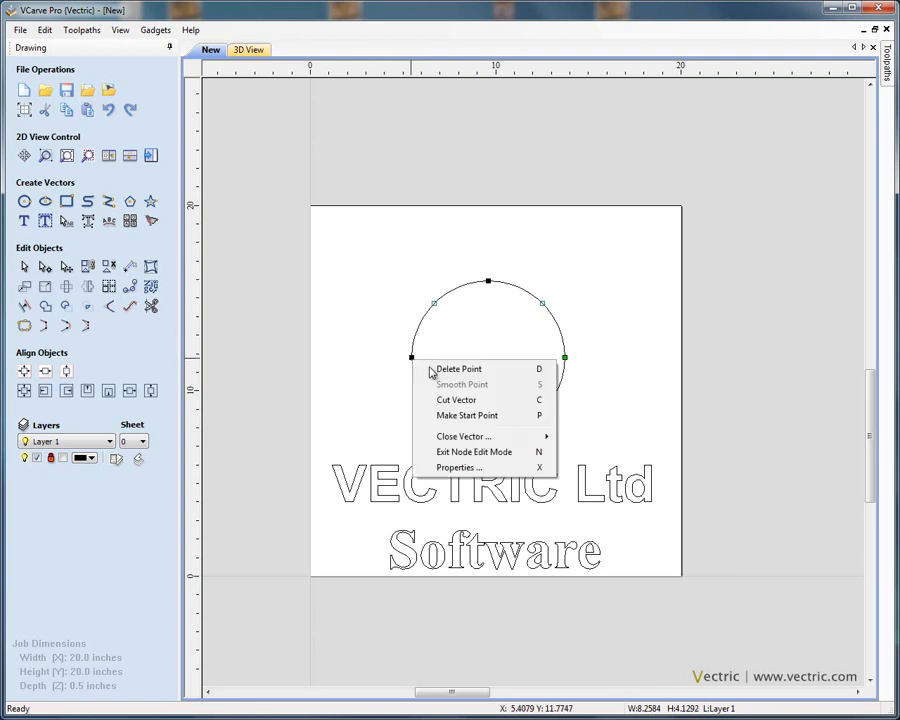
pyautogui.click(481, 420)
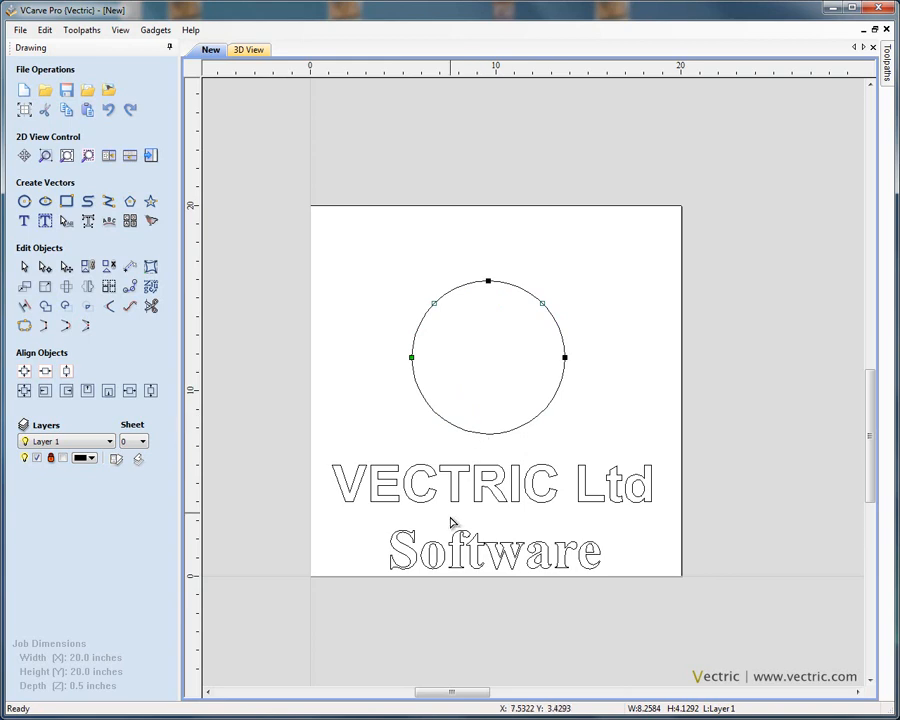
pyautogui.click(418, 392)
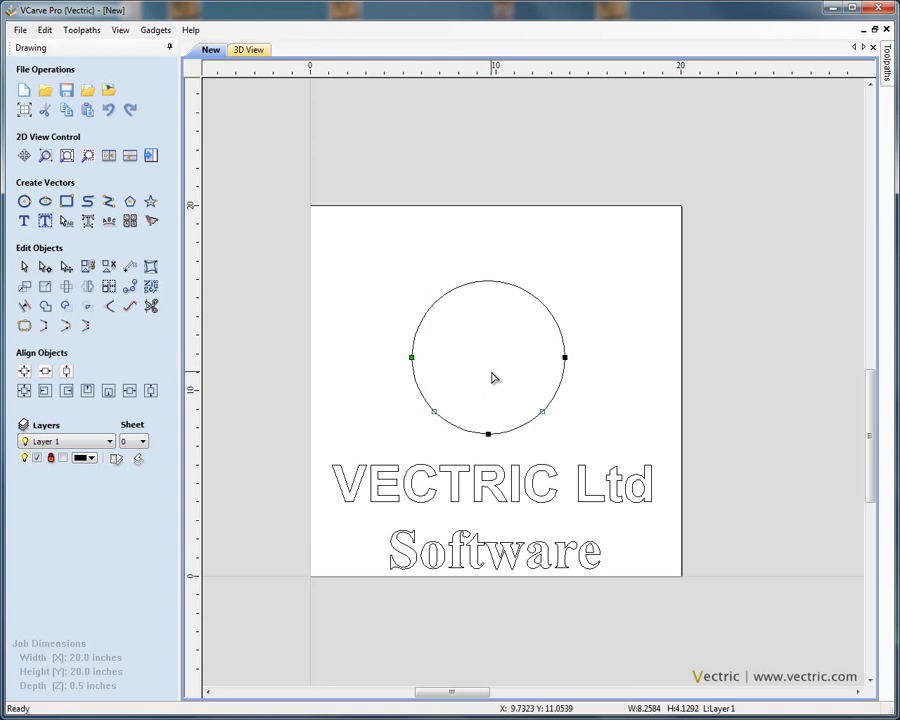
# Step: Wrap "VECTRIC Ltd" above the upper arc with Text On A Curve, scaling the text to fill 70% of the curve
pyautogui.click(444, 300)
pyautogui.keyDown('shift'); pyautogui.click(398, 480); pyautogui.keyUp('shift')
pyautogui.click(109, 222)
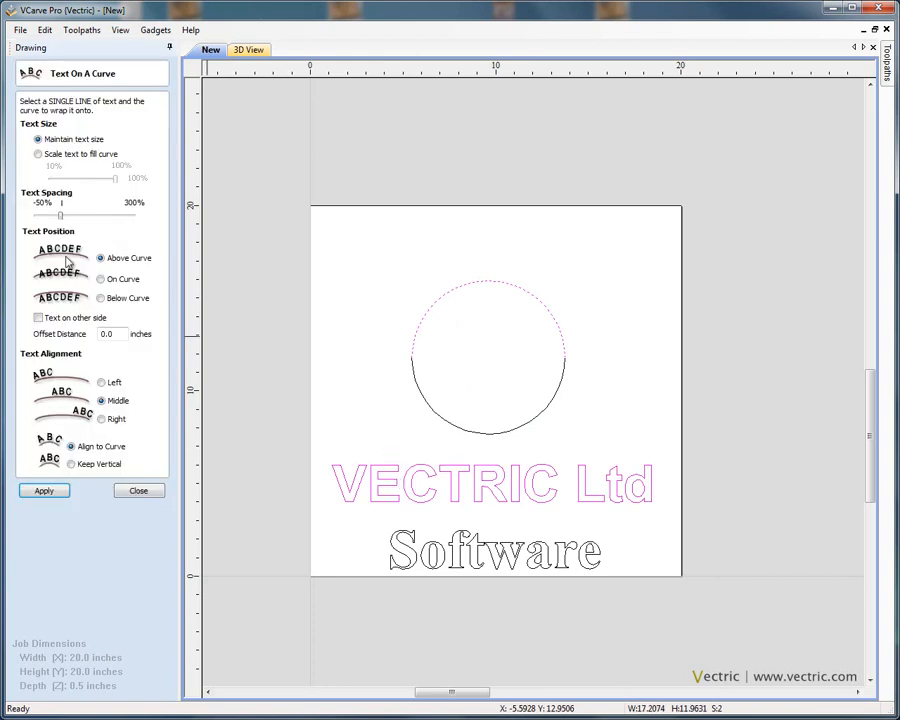
pyautogui.click(38, 155)
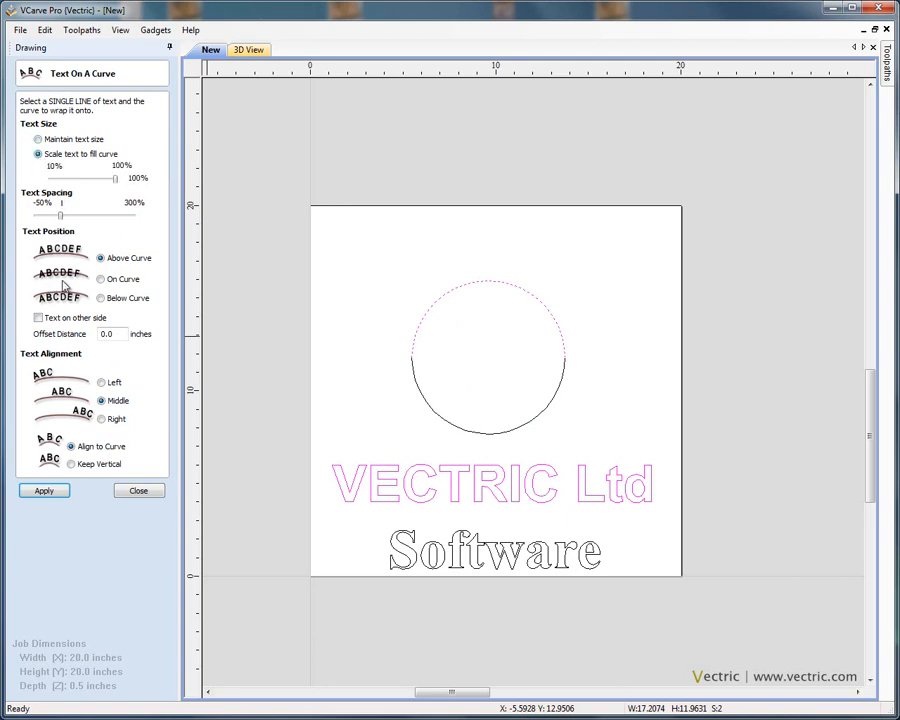
pyautogui.click(60, 488)
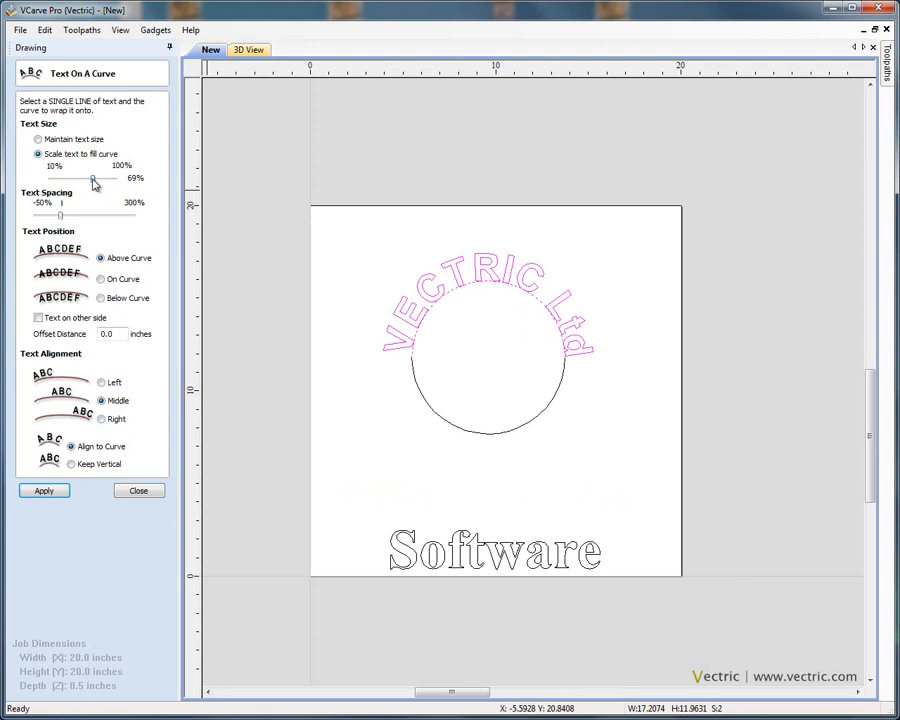
pyautogui.click(42, 490)
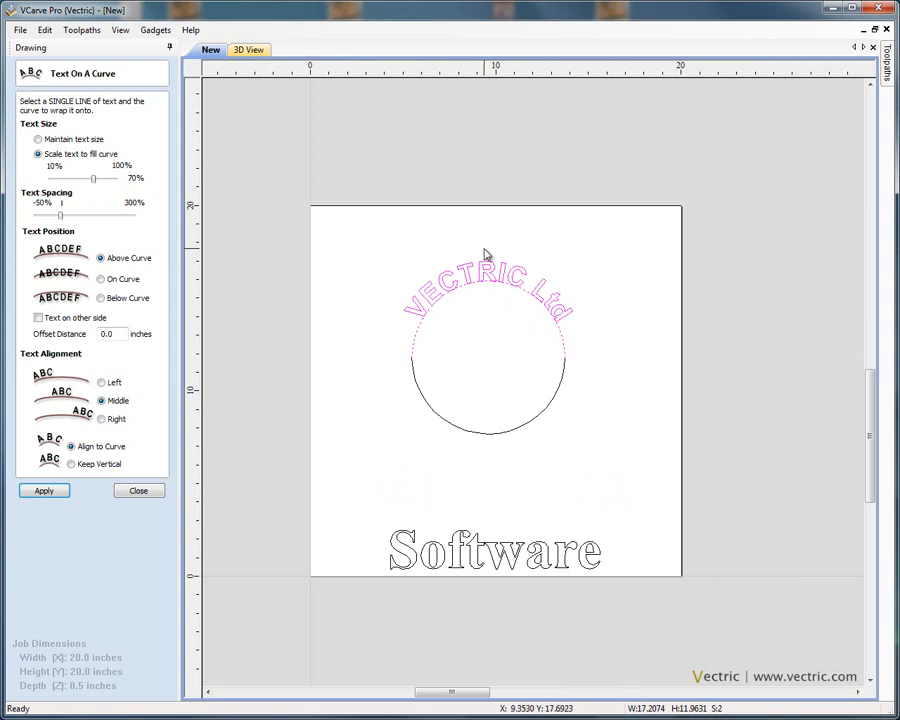
# Step: Offset the wrapped "VECTRIC Ltd" text 0.2 inches from the upper arc and close the Text On A Curve form
pyautogui.scroll(2, 487, 316)
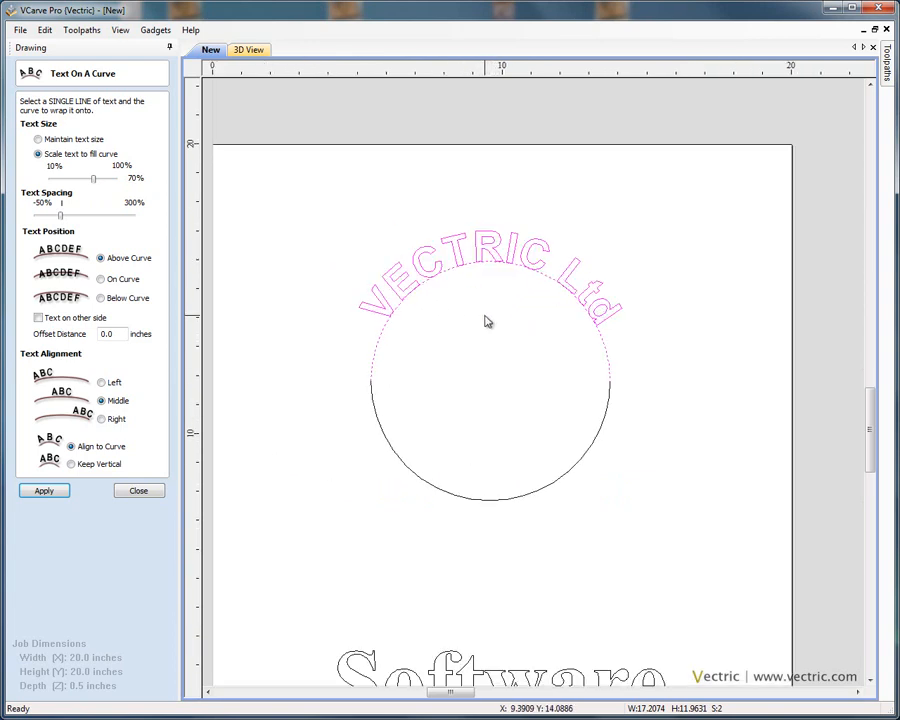
pyautogui.click(118, 337)
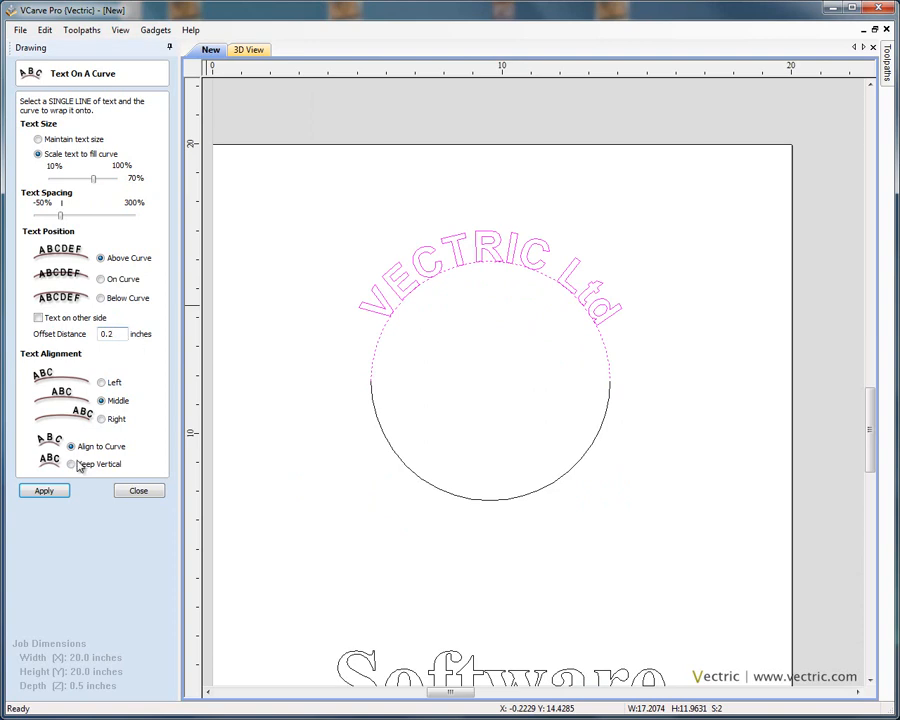
pyautogui.click(45, 491)
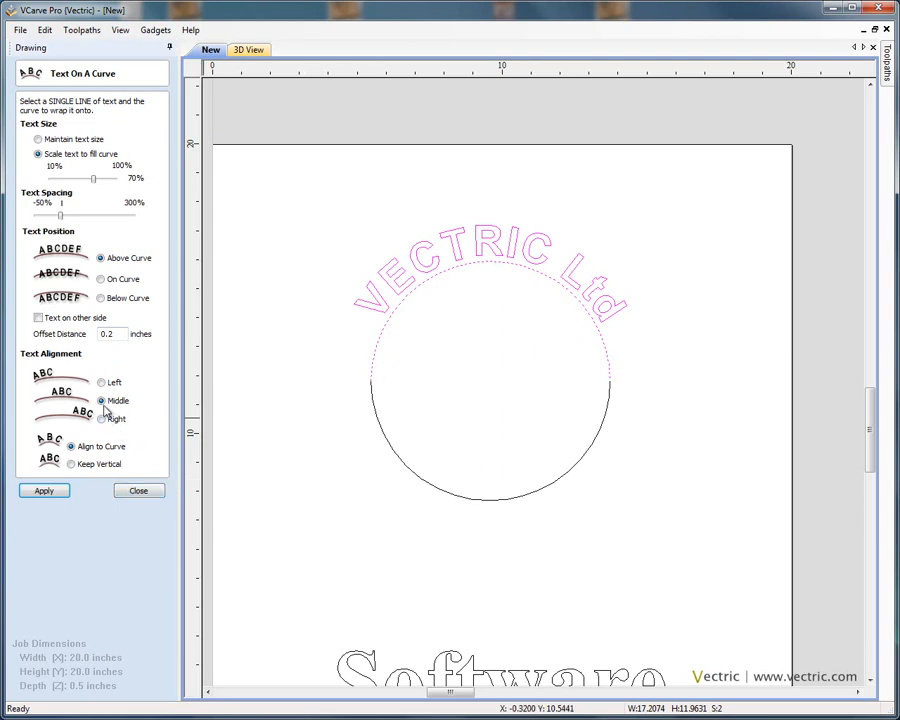
pyautogui.click(140, 493)
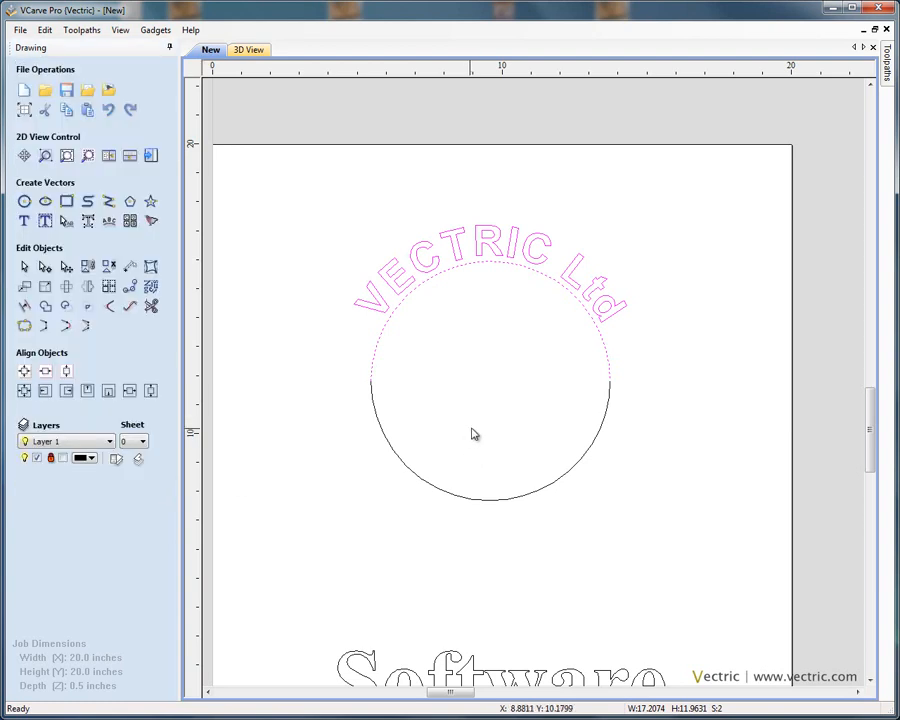
# Step: Wrap "Software" above the lower arc with Text On A Curve, scaling the text to fill 100% of the curve
pyautogui.click(457, 666)
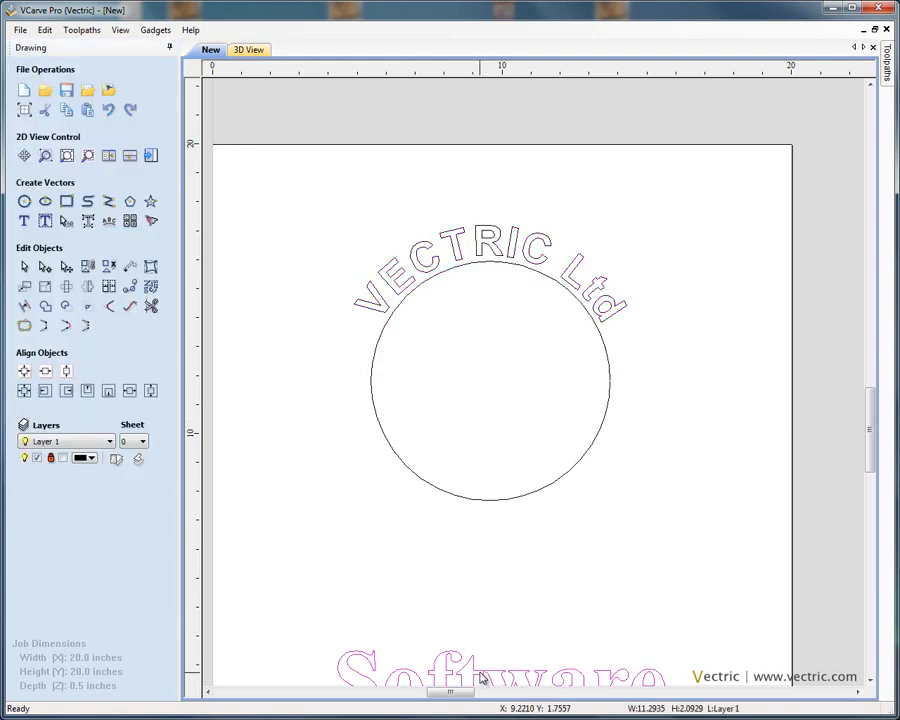
pyautogui.moveTo(475, 508); pyautogui.dragTo(474, 434, button='middle')
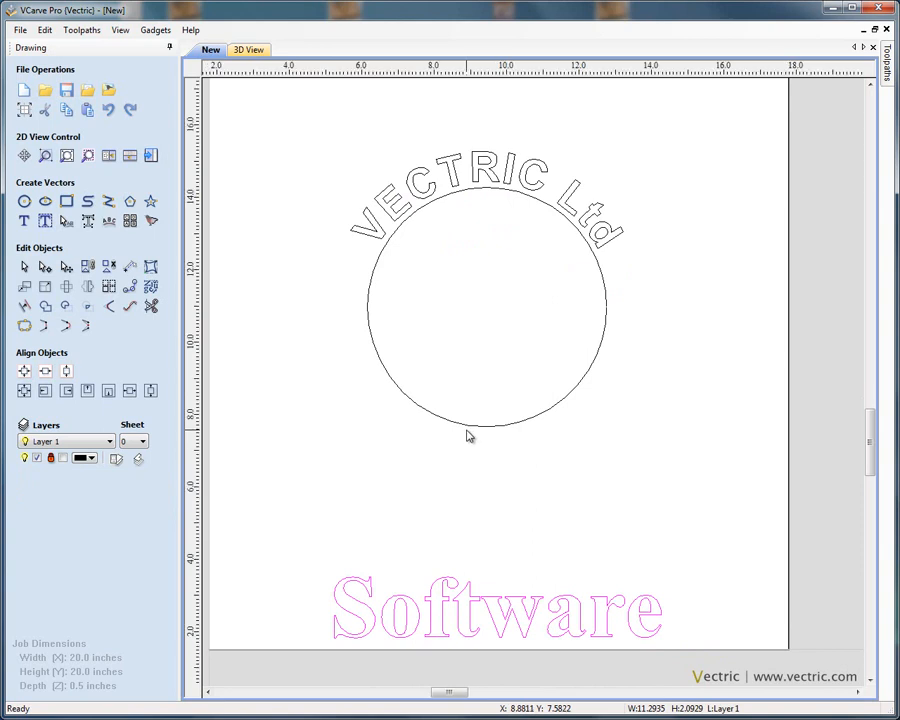
pyautogui.scroll(2, 466, 432)
pyautogui.click(466, 428)
pyautogui.scroll(-3, 504, 484)
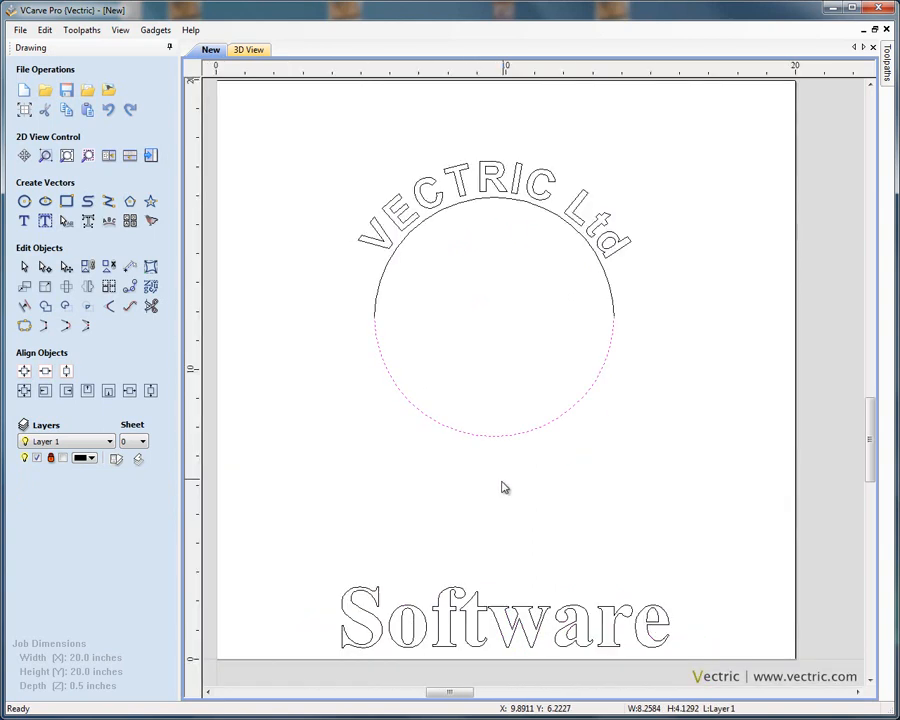
pyautogui.keyDown('shift'); pyautogui.click(453, 610); pyautogui.keyUp('shift')
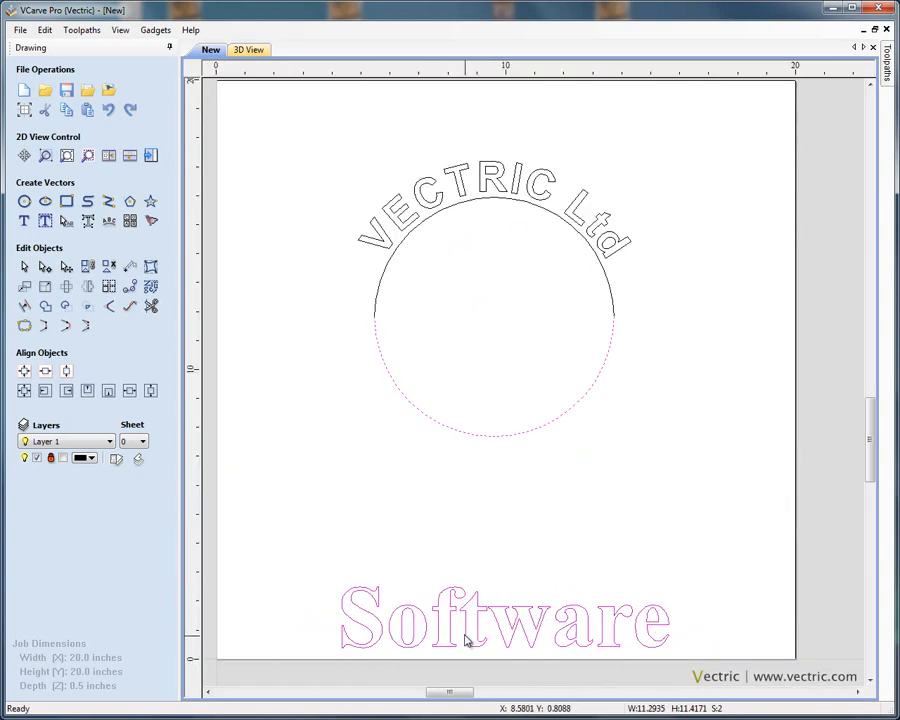
pyautogui.click(109, 222)
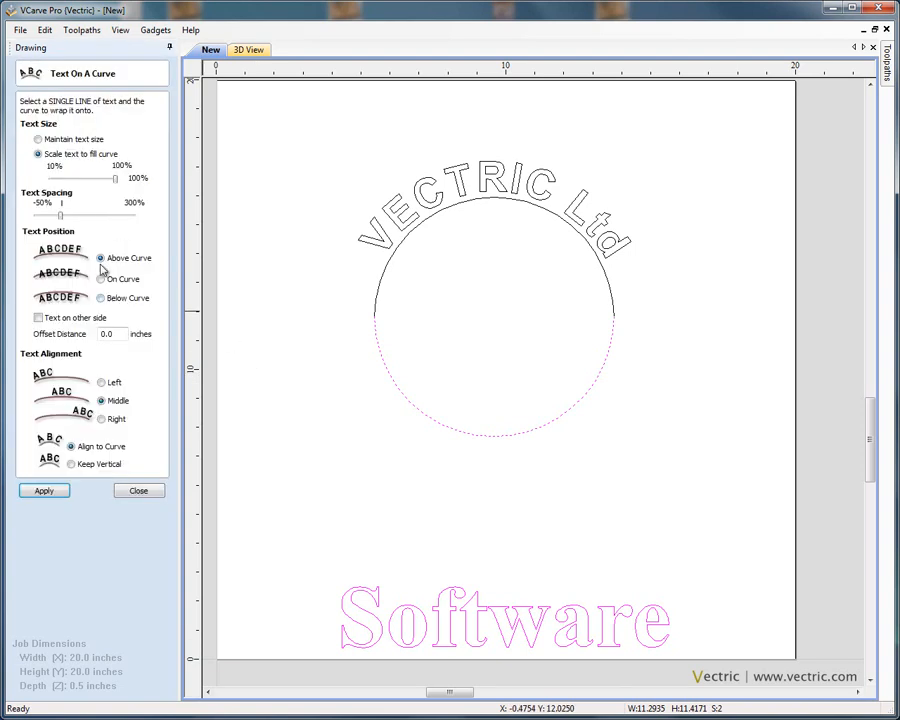
pyautogui.click(46, 491)
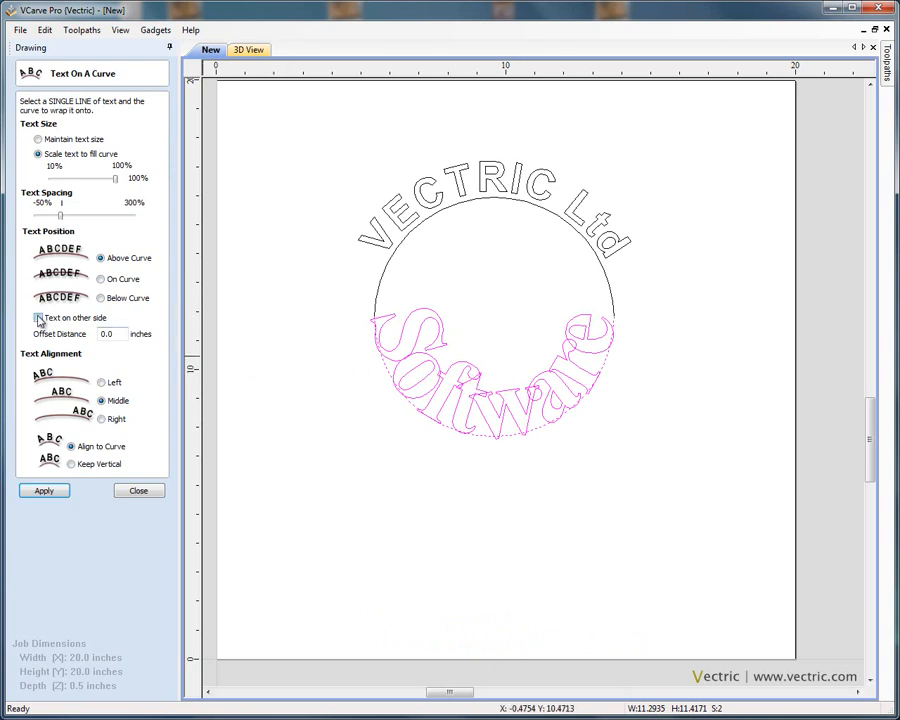
# Step: Try the other-side option on the wrapped "Software" text, and place it below the curve with right alignment and that option off
pyautogui.click(60, 490)
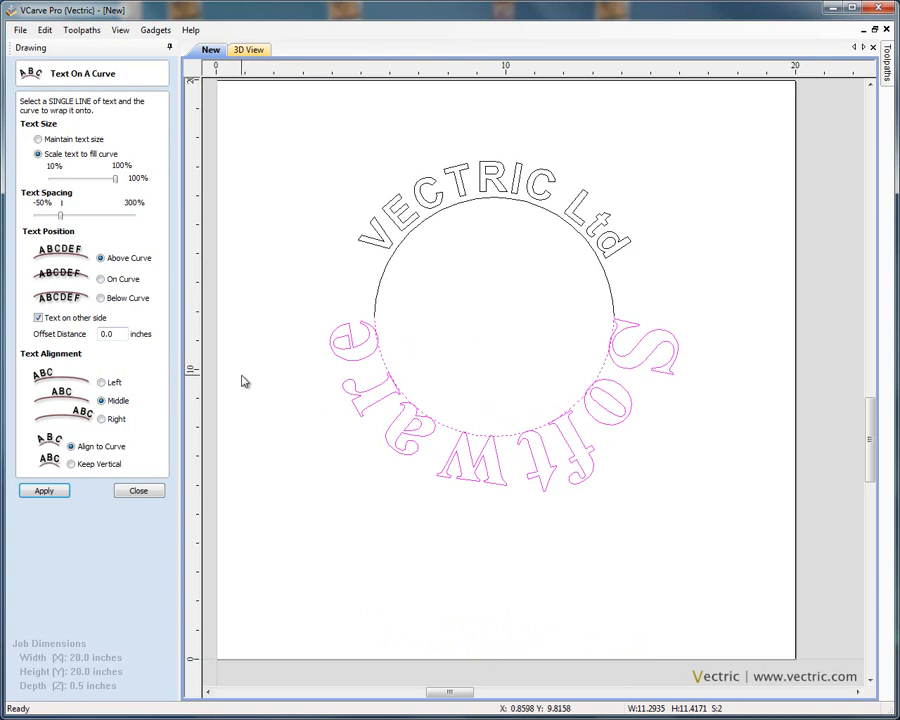
pyautogui.click(101, 299)
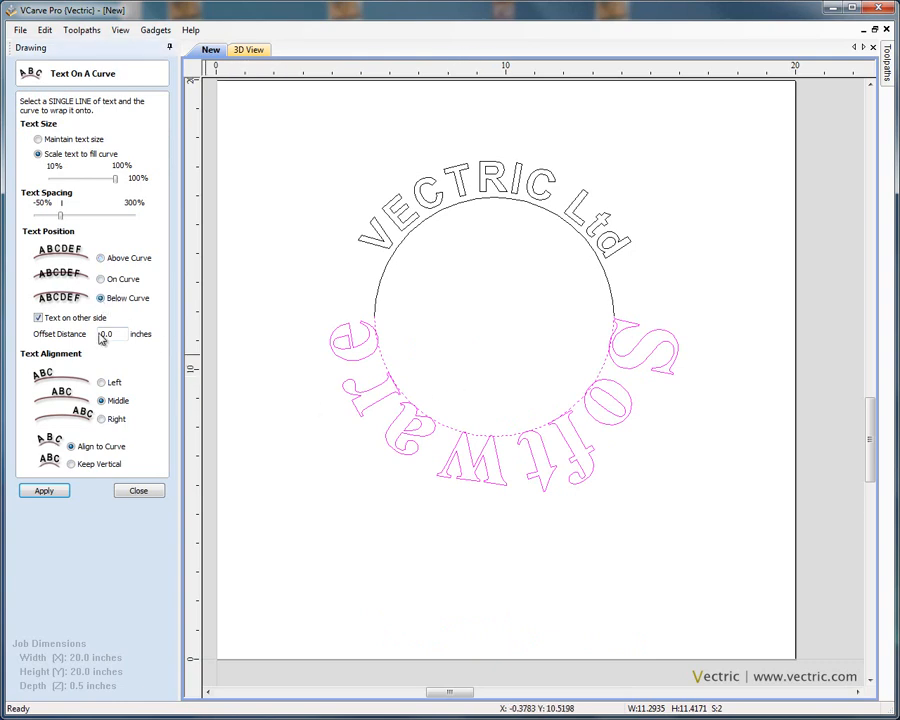
pyautogui.click(60, 489)
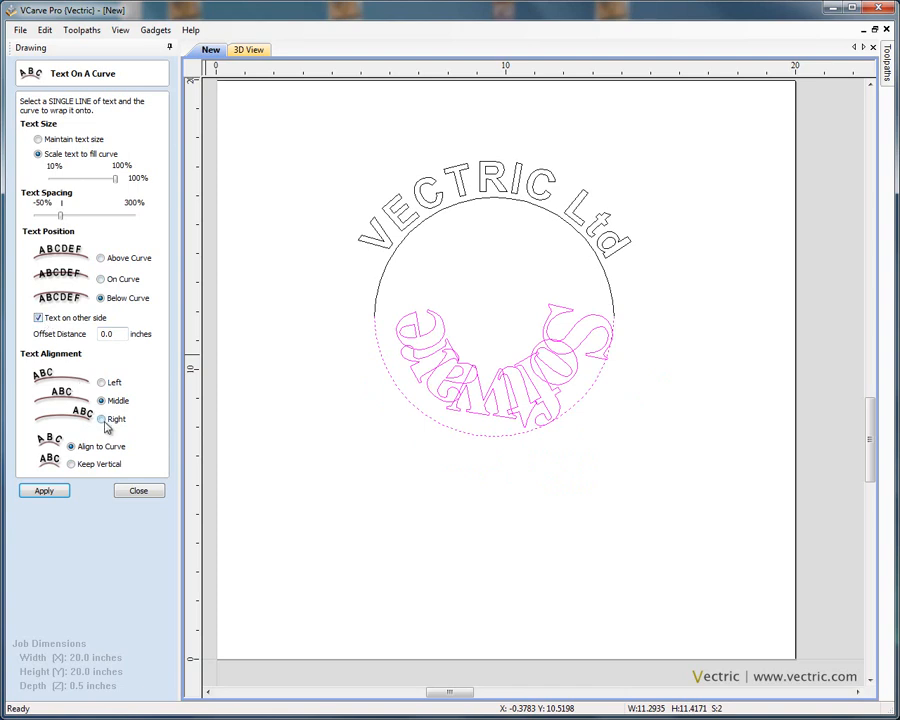
pyautogui.click(53, 492)
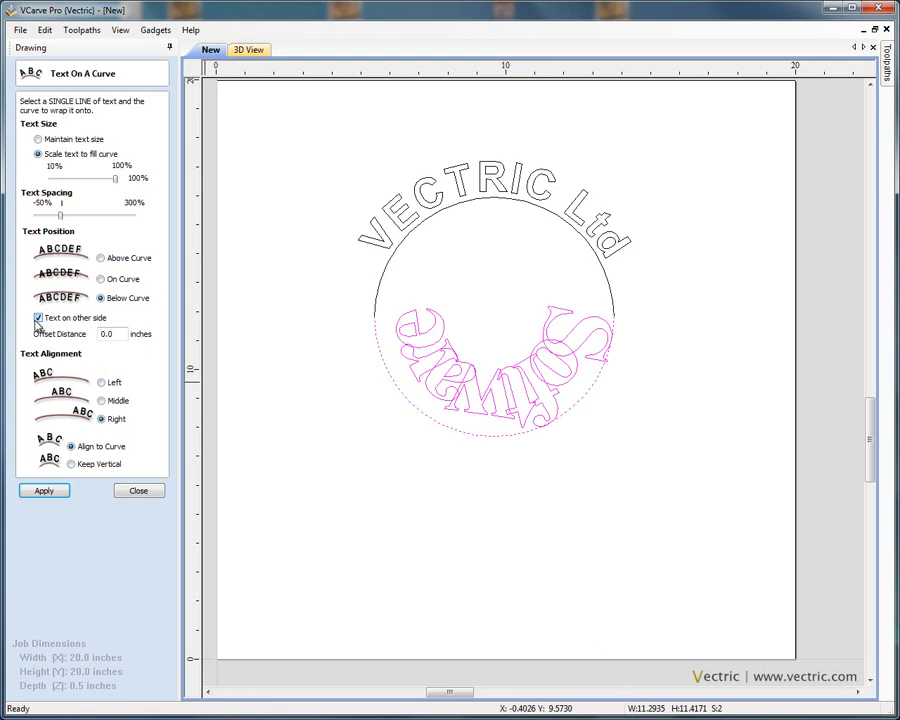
pyautogui.click(42, 489)
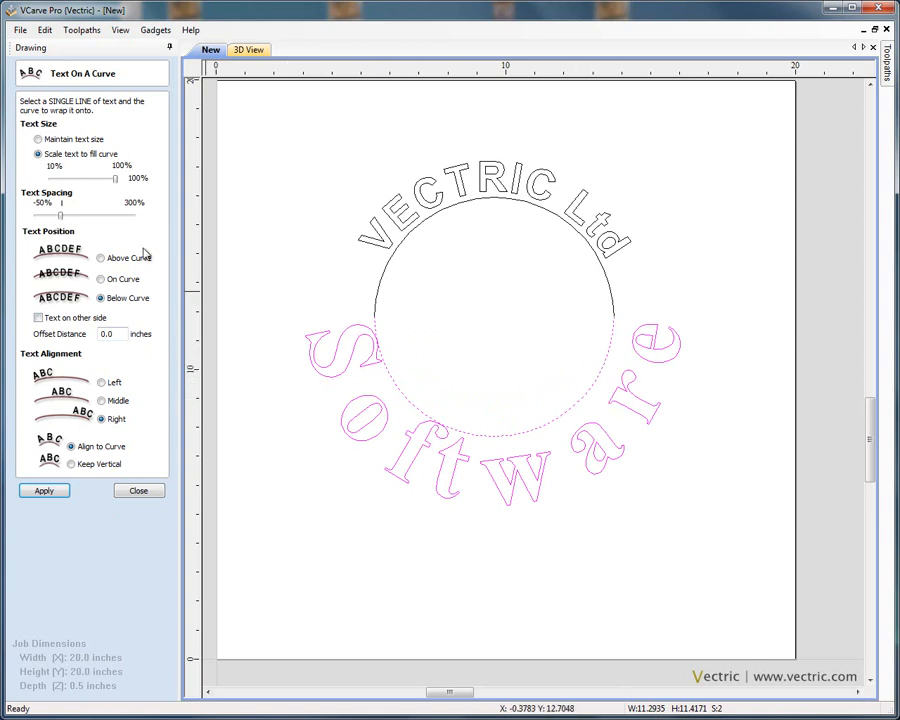
# Step: Scale the "Software" text to fill 49% of the curve and align it to the middle of the lower arc
pyautogui.moveTo(112, 181); pyautogui.dragTo(102, 183)
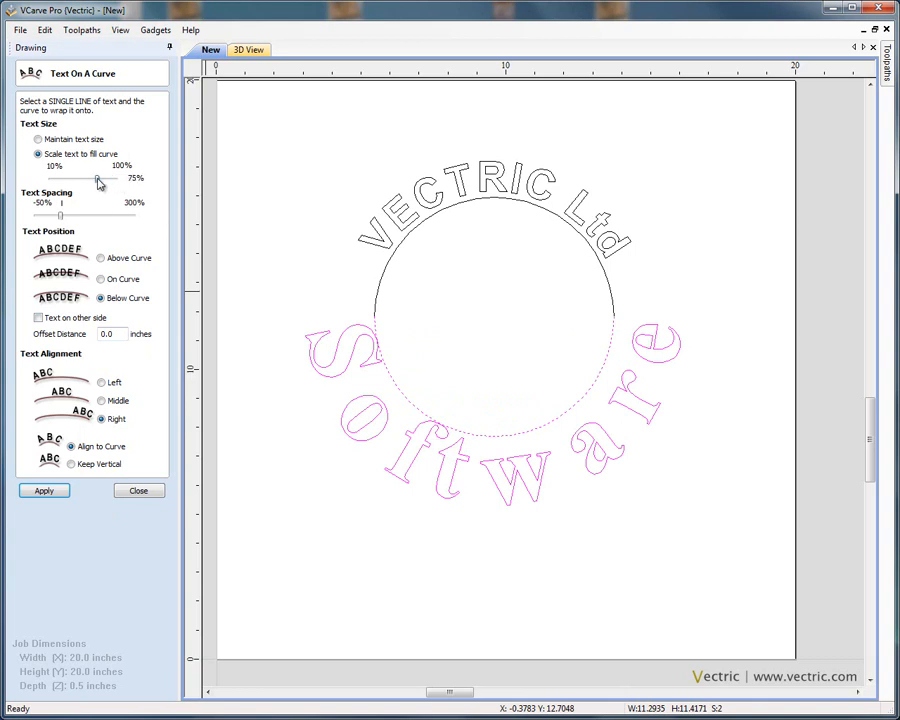
pyautogui.click(44, 489)
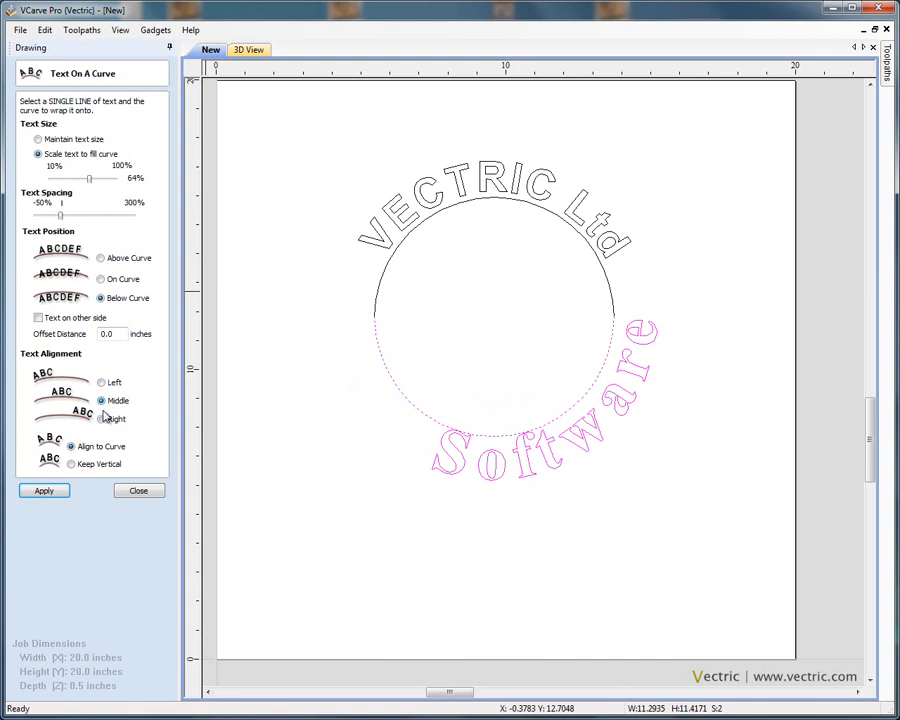
pyautogui.click(58, 488)
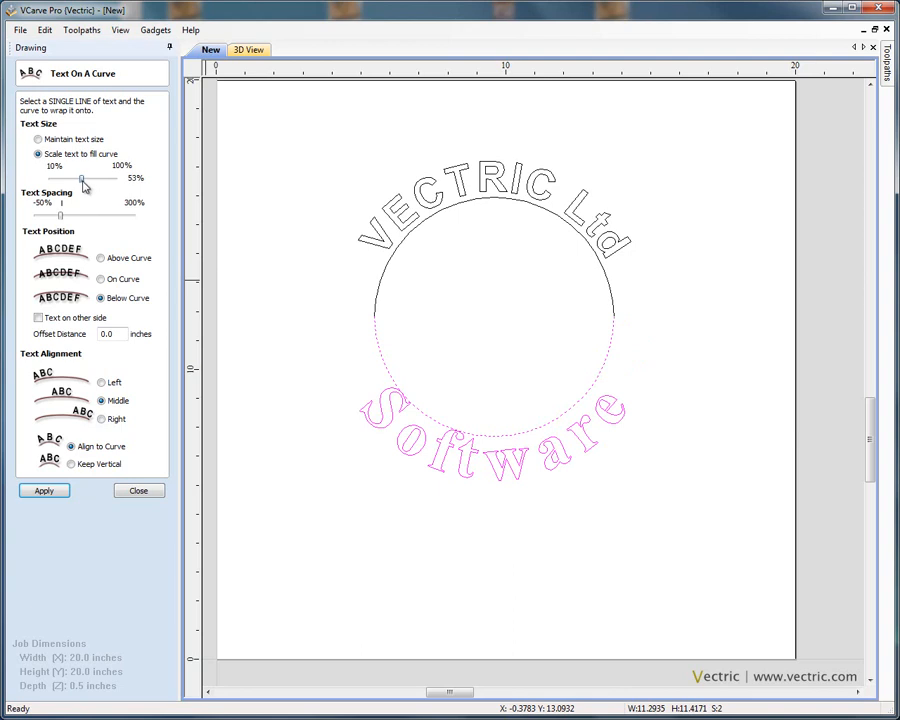
pyautogui.click(55, 488)
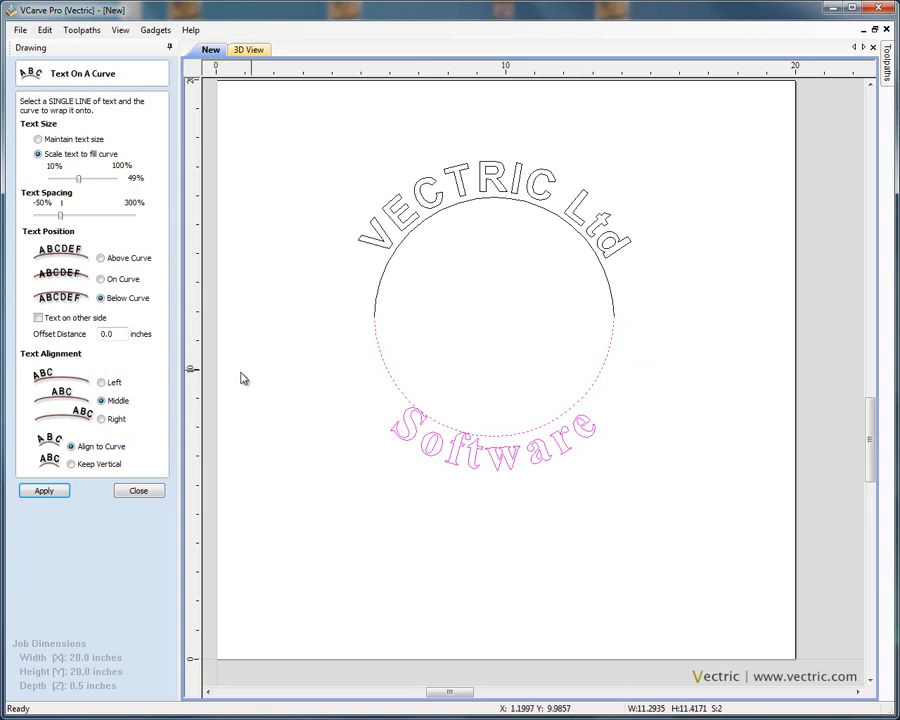
# Step: Try right and left alignment for the "Software" text on the lower arc and return it to middle alignment
pyautogui.click(102, 419)
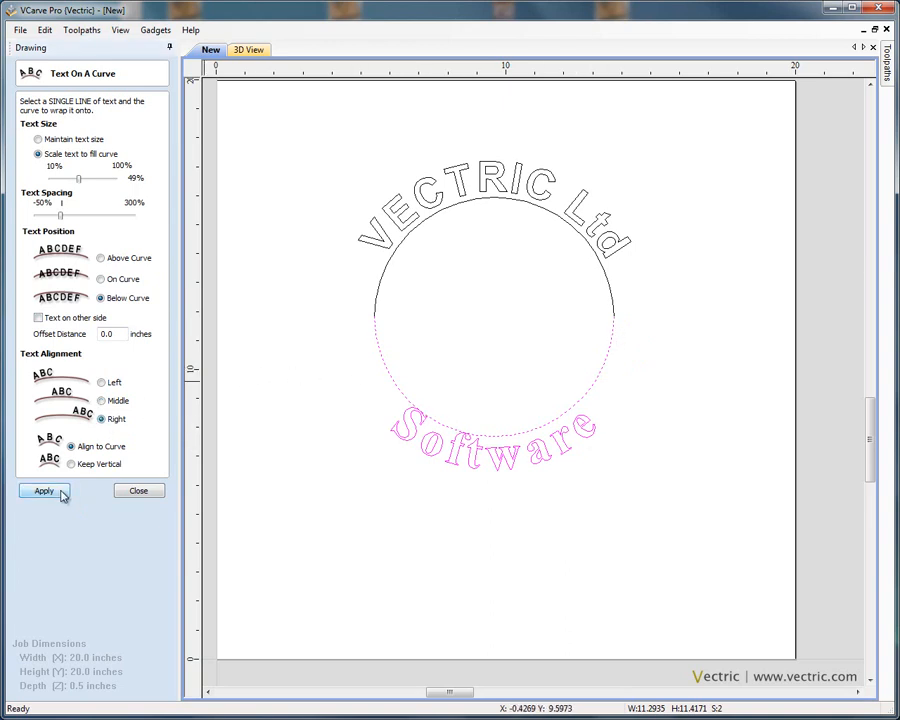
pyautogui.click(60, 490)
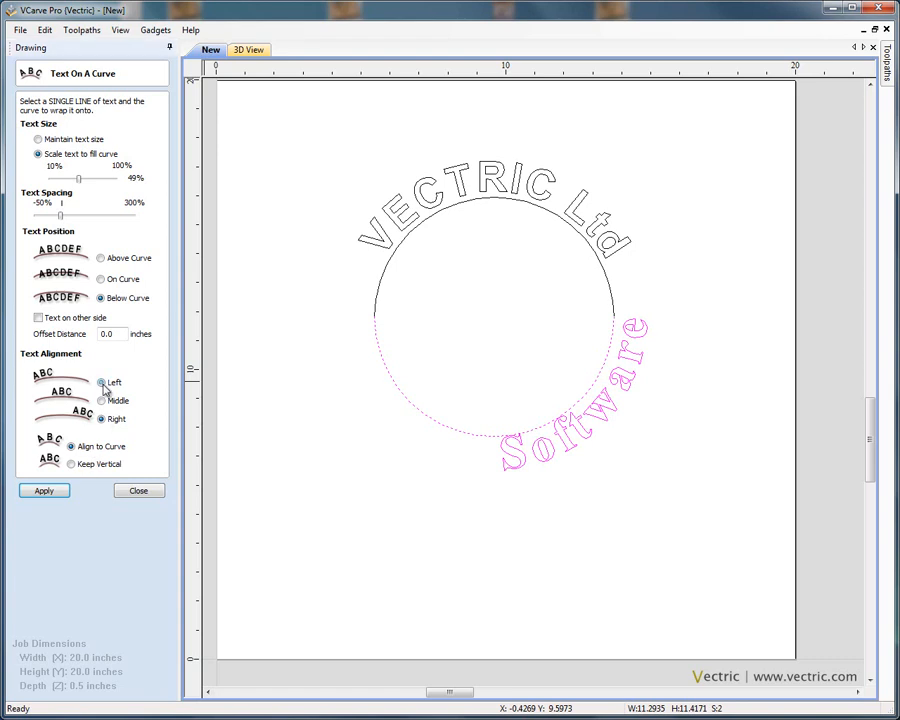
pyautogui.click(58, 489)
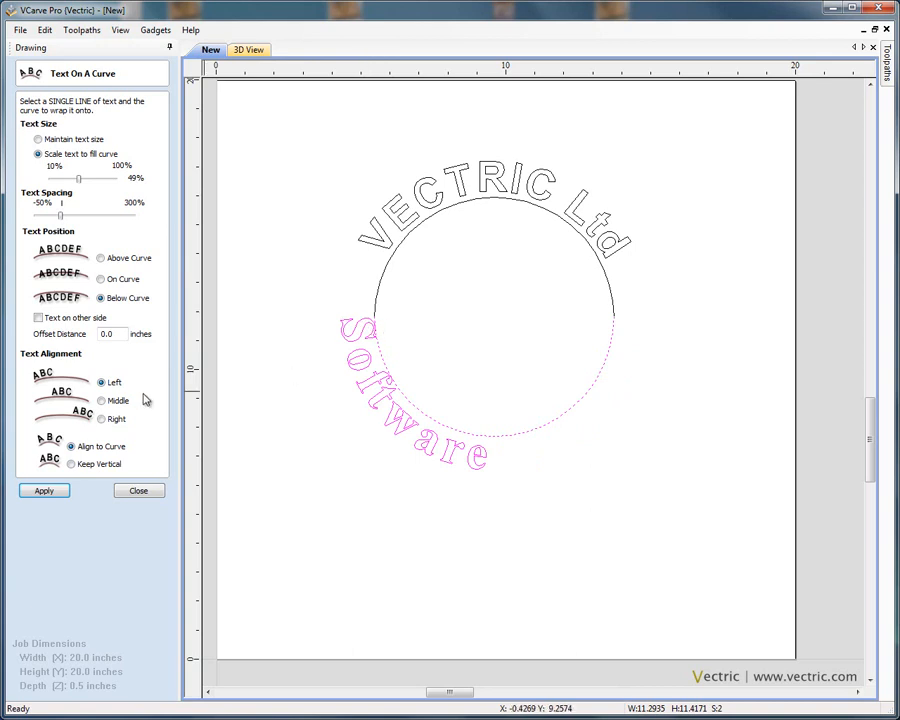
pyautogui.click(62, 487)
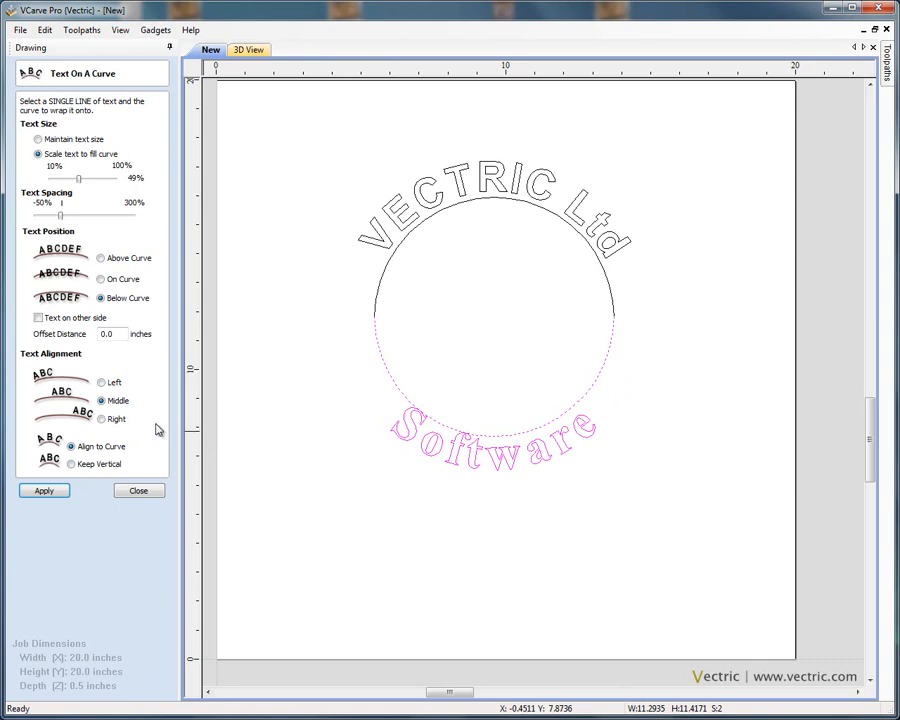
# Step: Offset the "Software" text 0.4 inches from the lower arc and close the Text On A Curve form
pyautogui.click(127, 336)
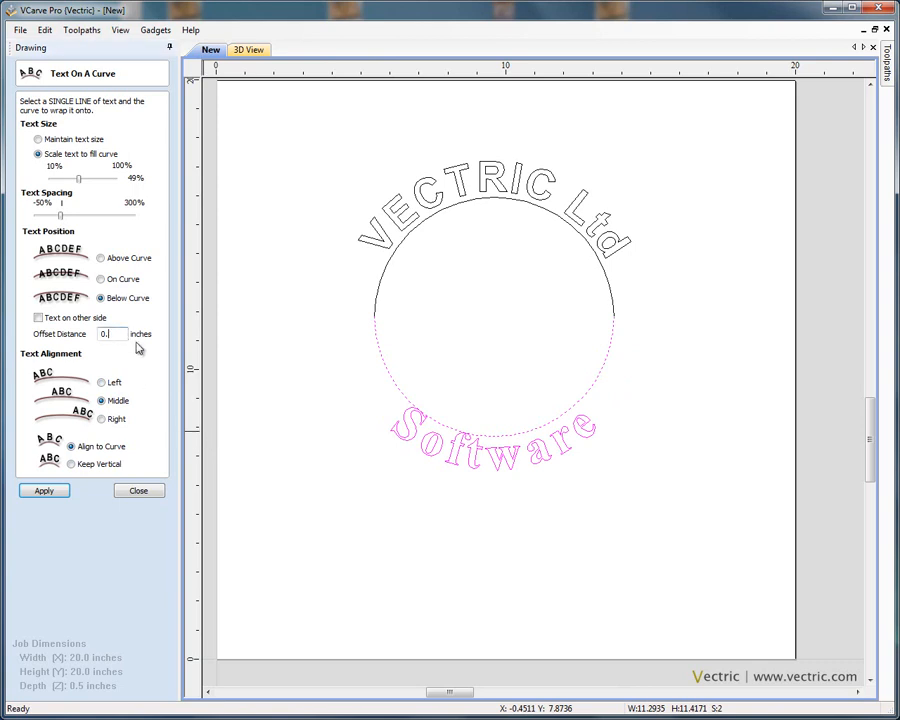
pyautogui.click(52, 492)
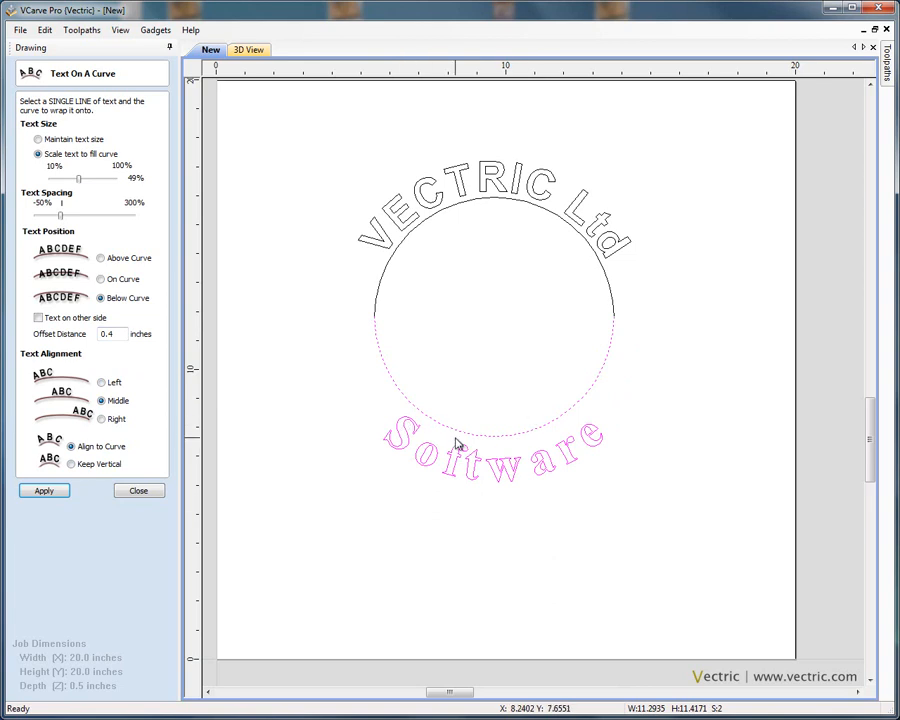
pyautogui.click(630, 407)
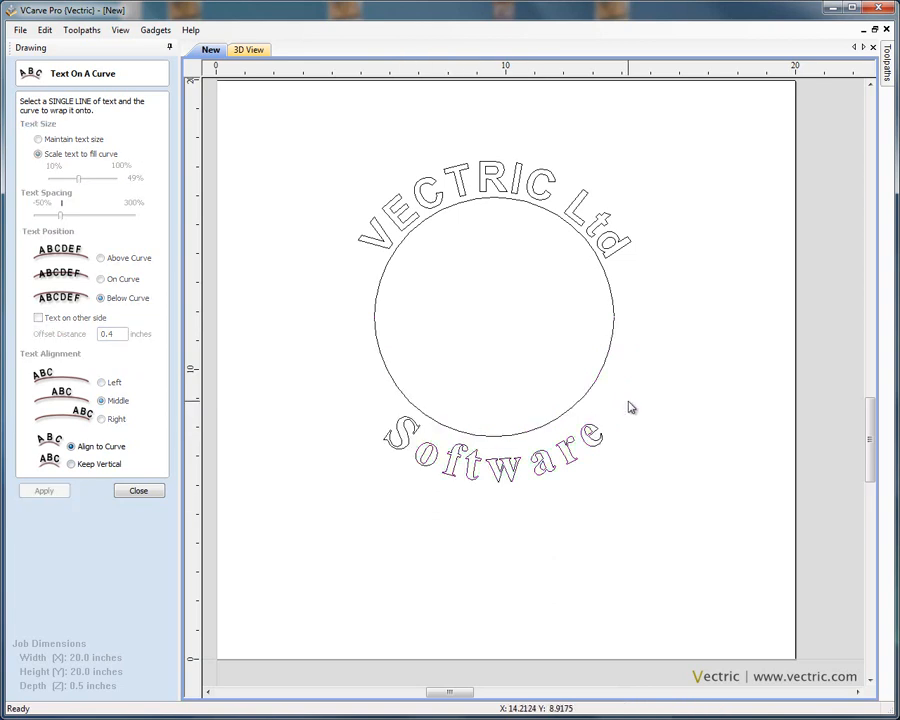
pyautogui.click(138, 491)
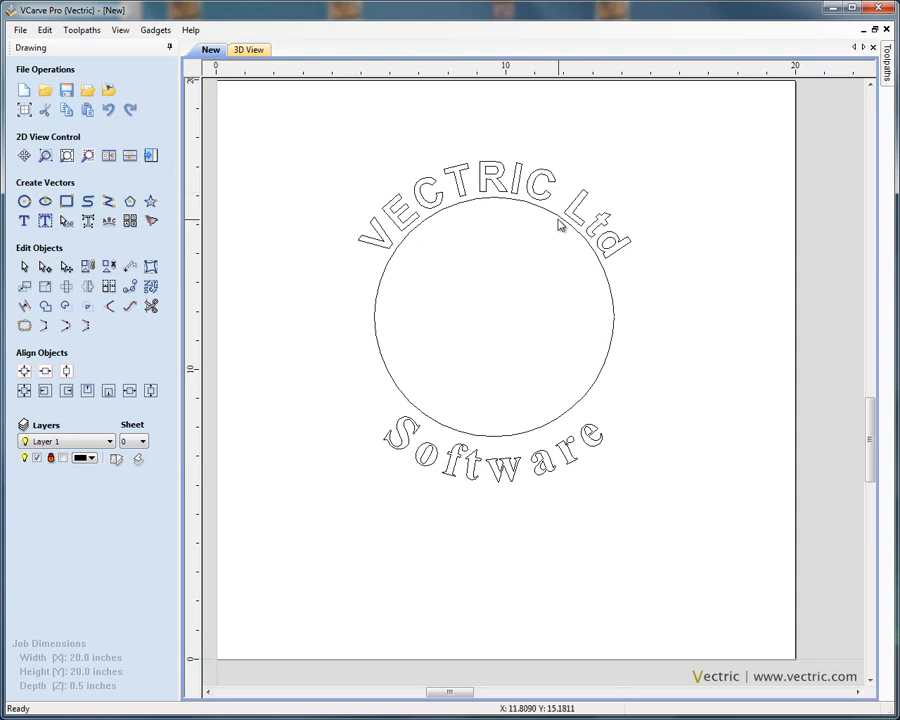
# Step: Check the arcs and the wrapped "Software" text as separate objects, and delete all vectors from the job
pyautogui.click(611, 293)
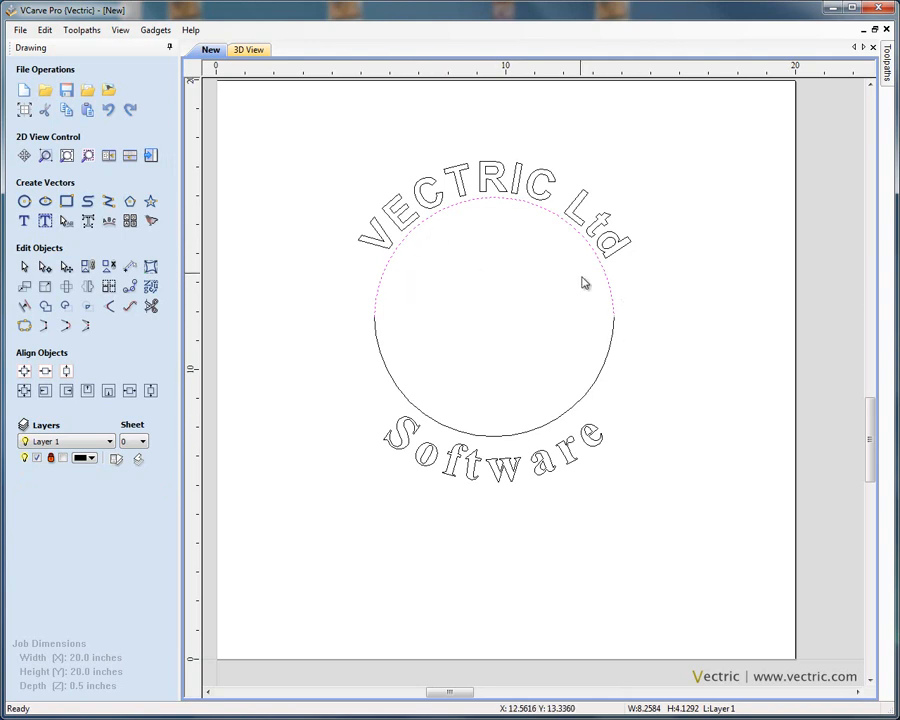
pyautogui.click(408, 447)
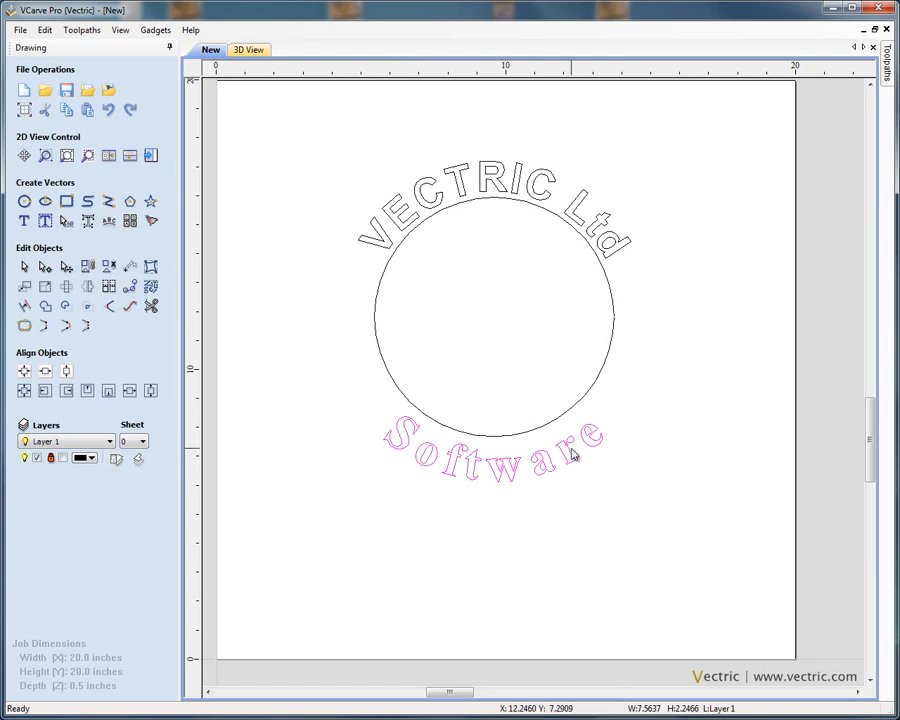
pyautogui.click(376, 358)
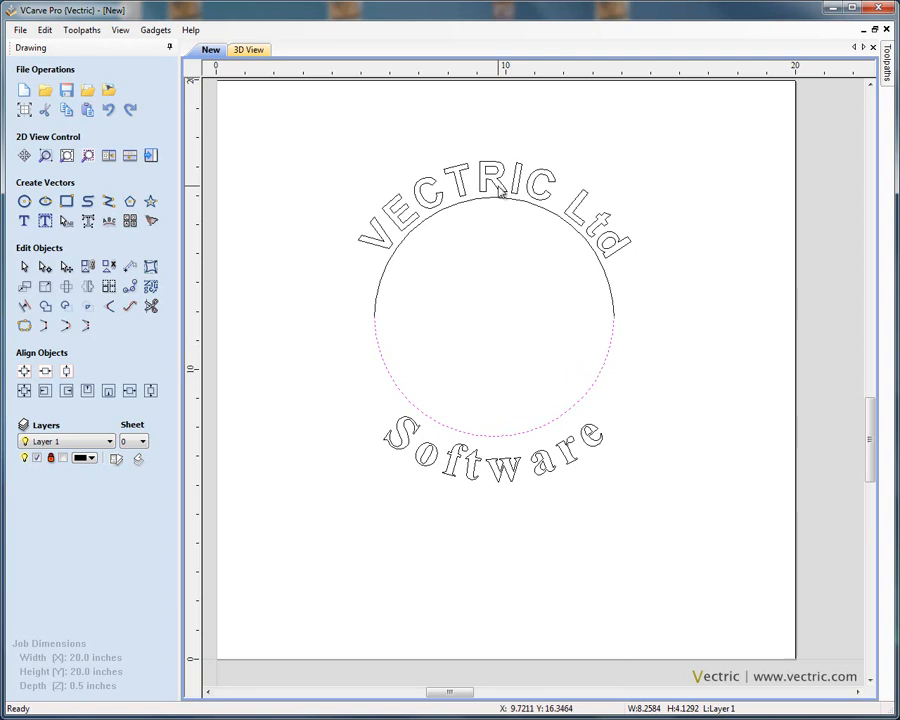
pyautogui.moveTo(308, 142); pyautogui.dragTo(738, 572)
pyautogui.press('Delete')
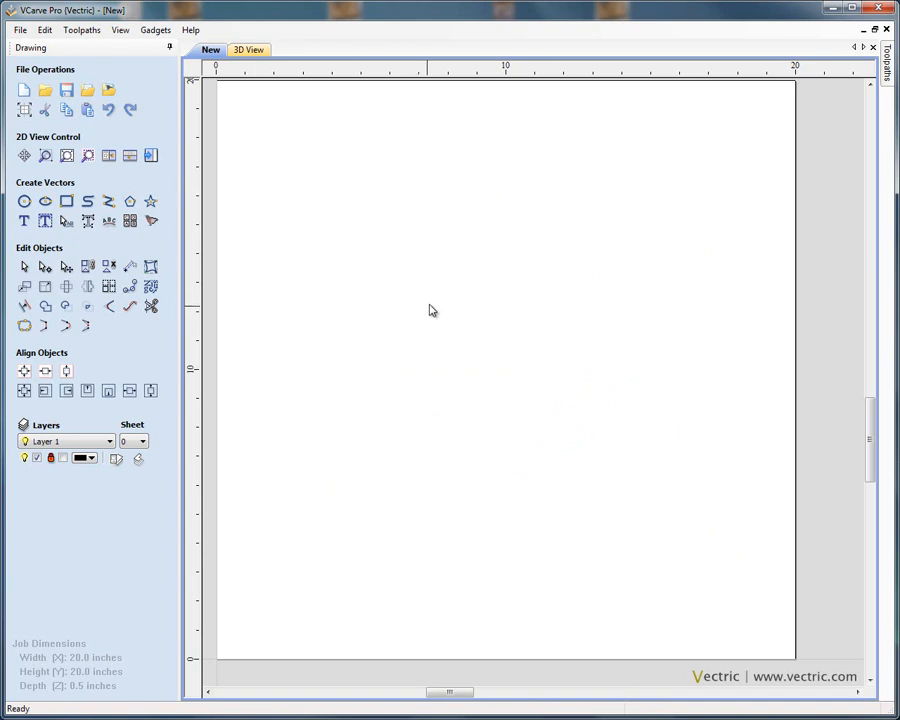
# Step: Create the text "VECTRIC" with Auto Layout Text in Arial, centred in a 20 by 20 inch bounding box with normal margins
pyautogui.moveTo(428, 307)
pyautogui.mouseDown(button='middle')
pyautogui.moveTo(478, 325)
pyautogui.moveTo(440, 314)
pyautogui.mouseUp(button='middle')
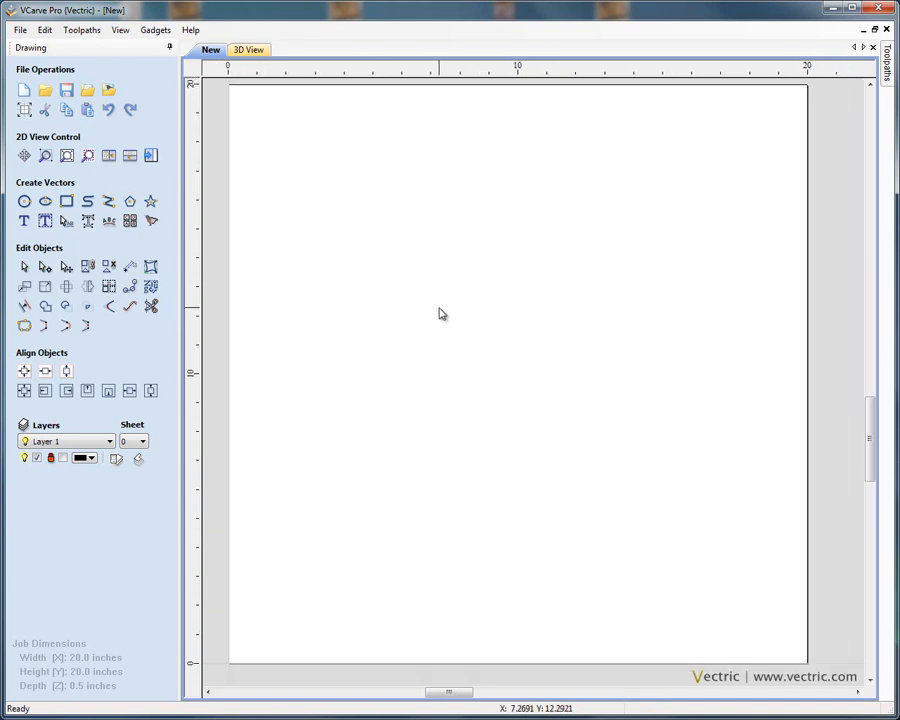
pyautogui.press('F6')
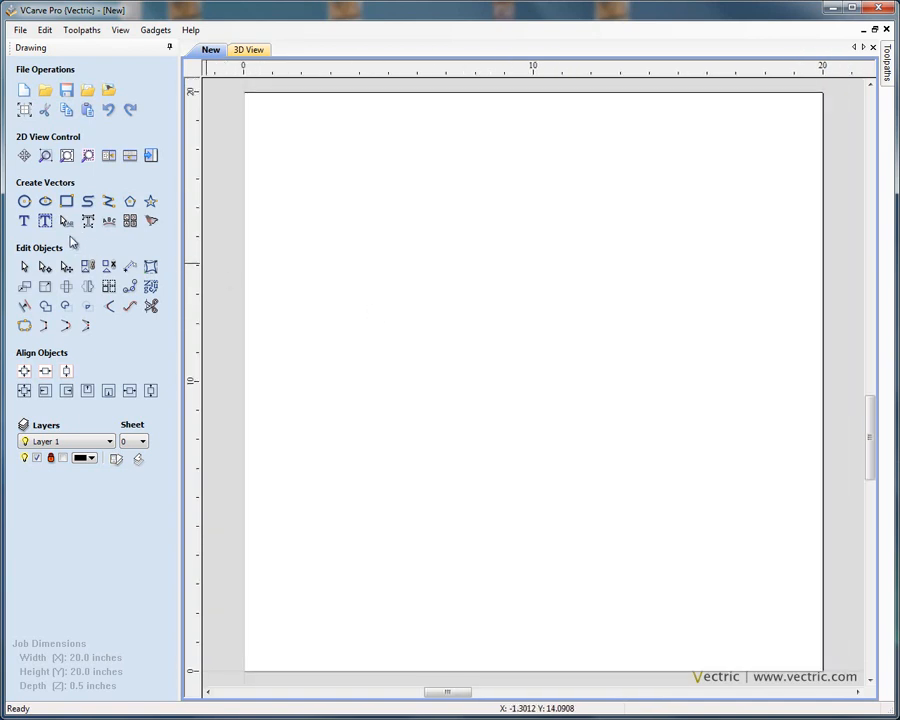
pyautogui.click(45, 221)
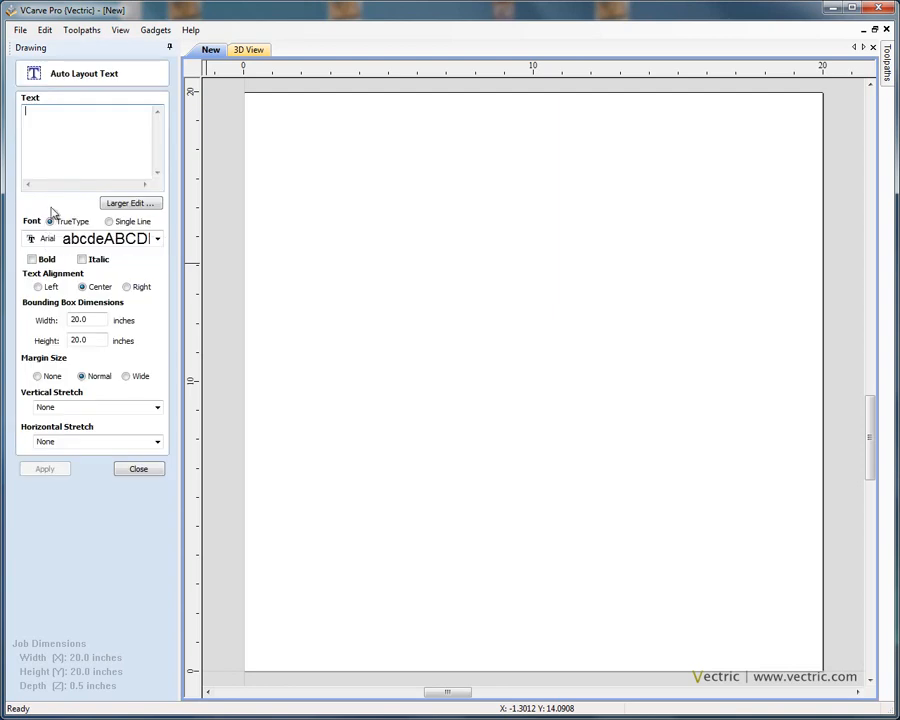
pyautogui.write('VECTRIC')
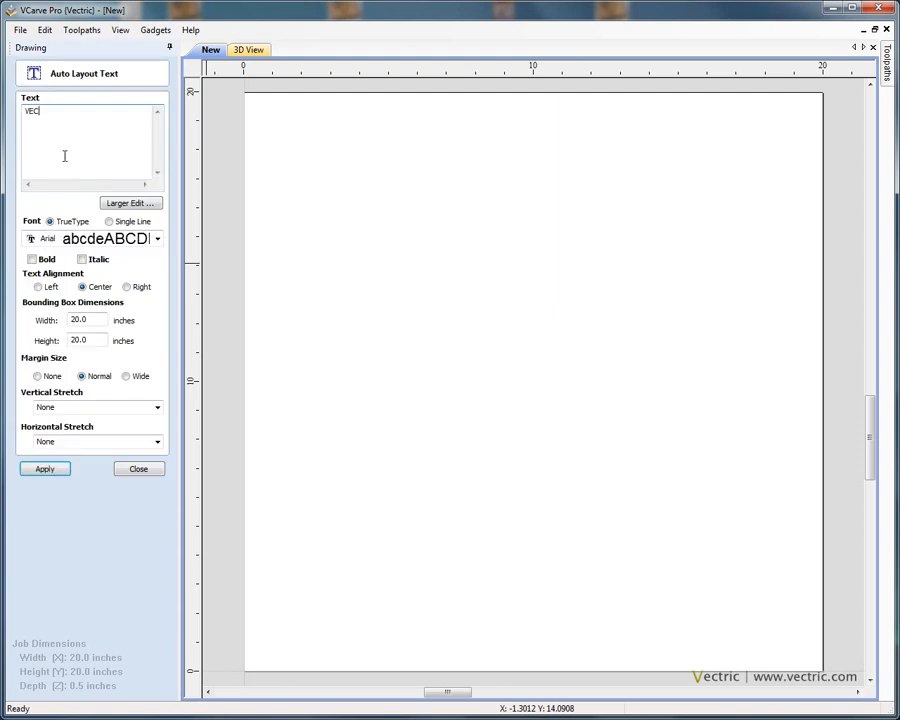
pyautogui.click(45, 469)
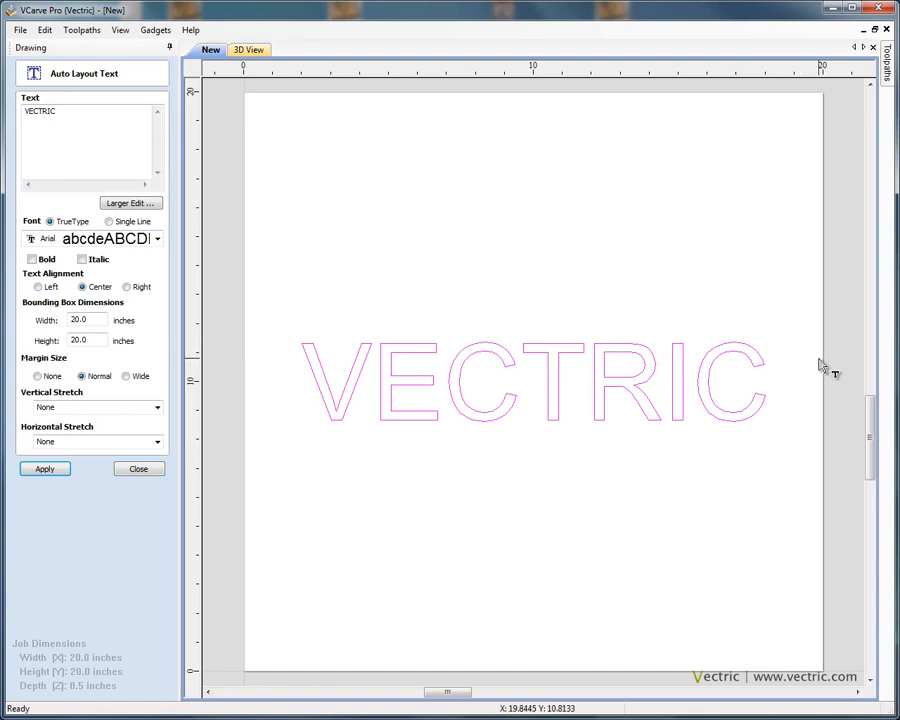
# Step: Close the Auto Layout Text form and delete the "VECTRIC" text
pyautogui.doubleClick(70, 118)
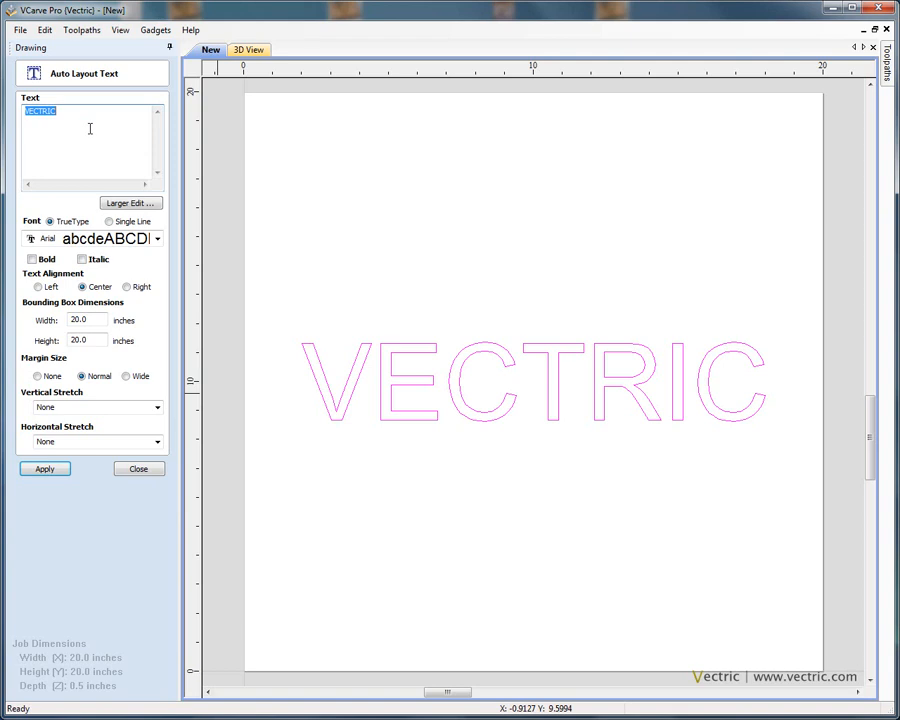
pyautogui.click(123, 469)
pyautogui.click(476, 424)
pyautogui.click(463, 403)
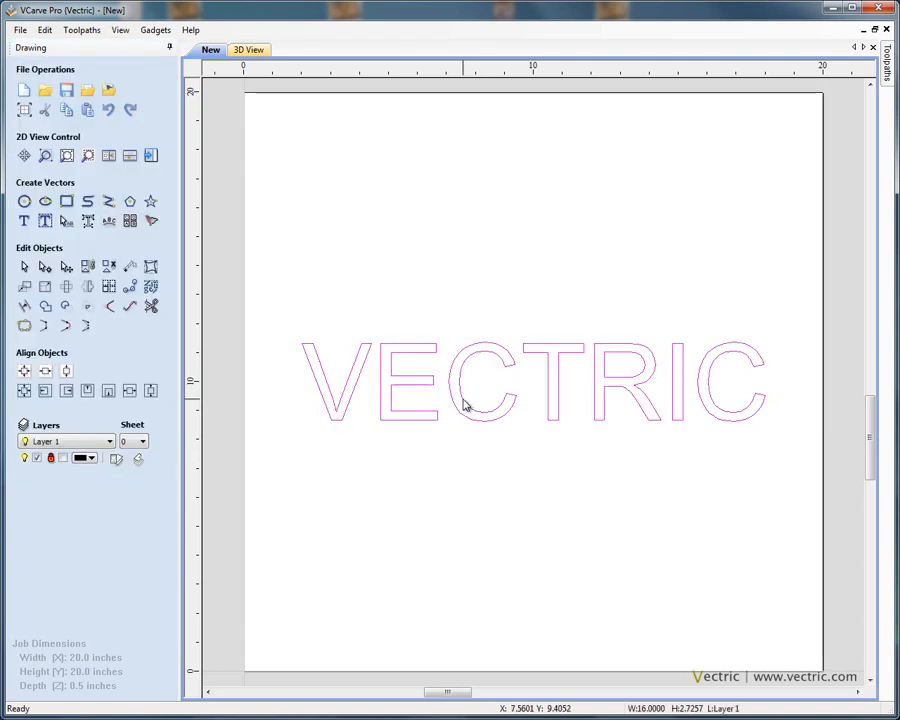
pyautogui.press('Delete')
# Step: Draw a square-cornered rectangle about 7.8 inches wide and 4.7 inches high in the lower part of the job area
pyautogui.click(72, 205)
pyautogui.moveTo(398, 455)
pyautogui.mouseDown()
pyautogui.moveTo(404, 477)
pyautogui.moveTo(666, 500)
pyautogui.mouseUp()
pyautogui.moveTo(679, 502); pyautogui.dragTo(619, 590)
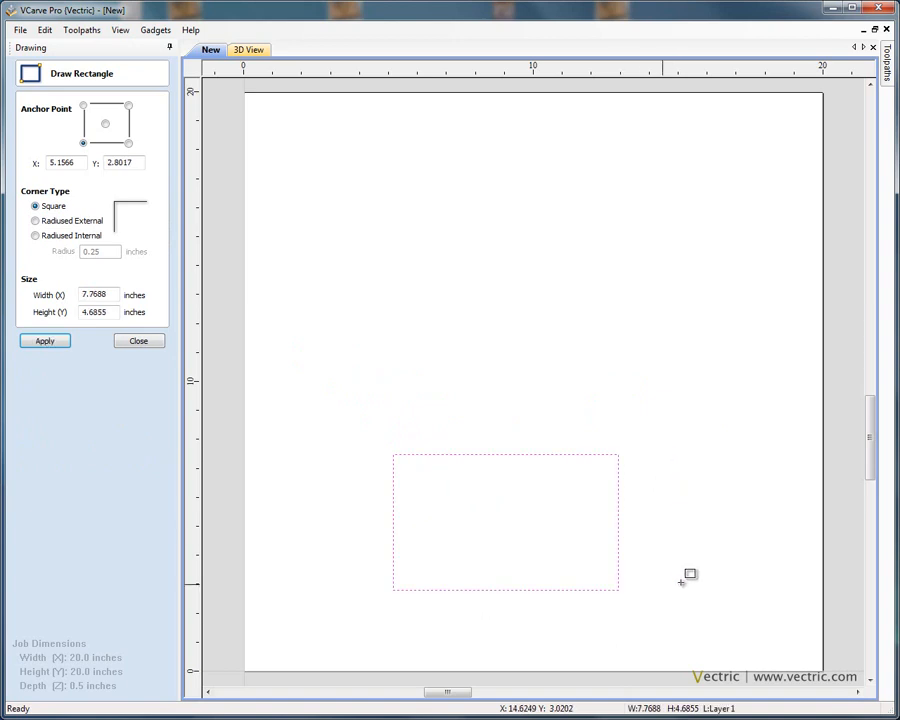
# Step: Finish the rectangle drawing, centre the rectangle horizontally in the job, and deselect it
pyautogui.press('Escape')
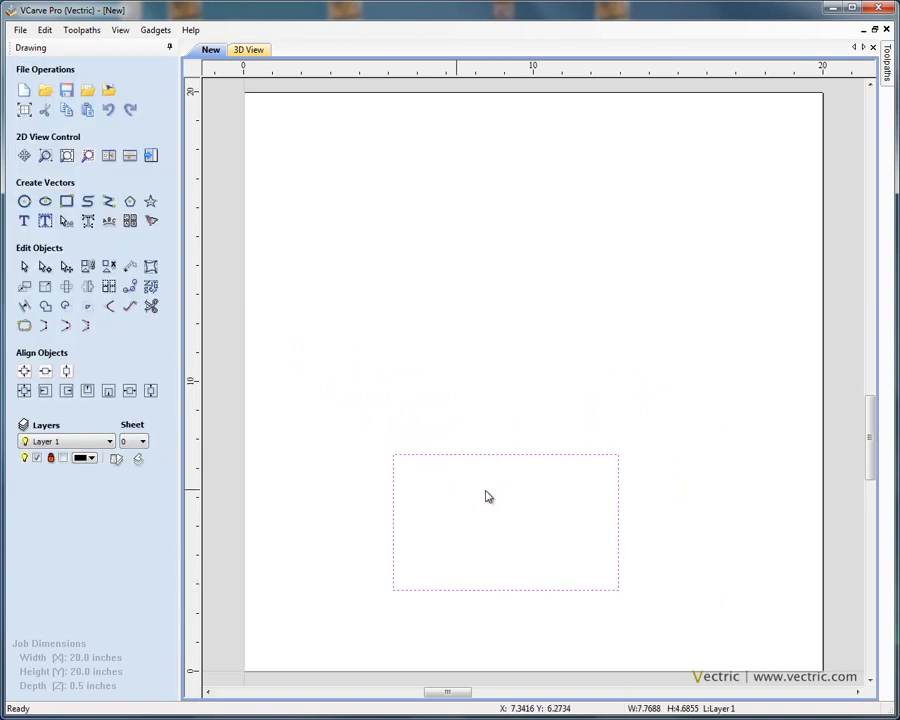
pyautogui.click(45, 371)
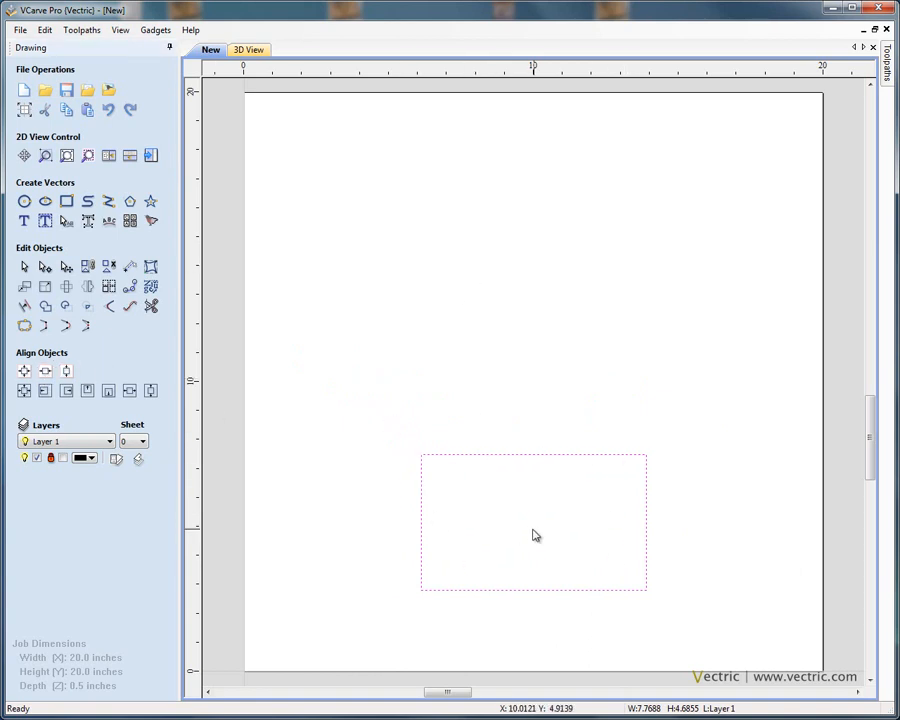
pyautogui.click(500, 440)
# Step: Create the text "VECTRIC" inside the rectangle with Auto Layout Text, in Arial, centred, with normal margins
pyautogui.click(502, 456)
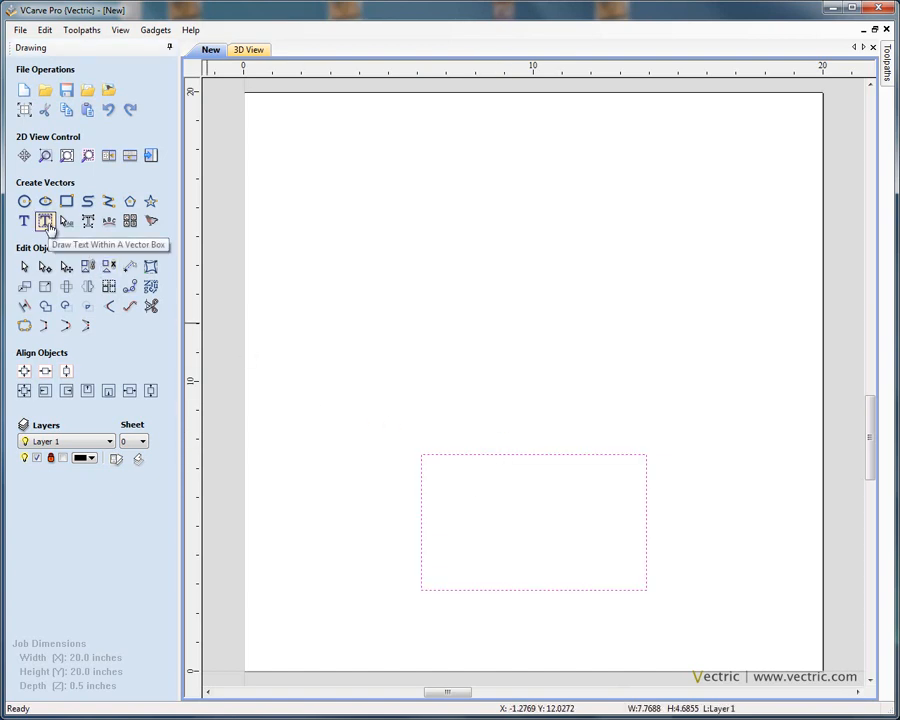
pyautogui.click(46, 222)
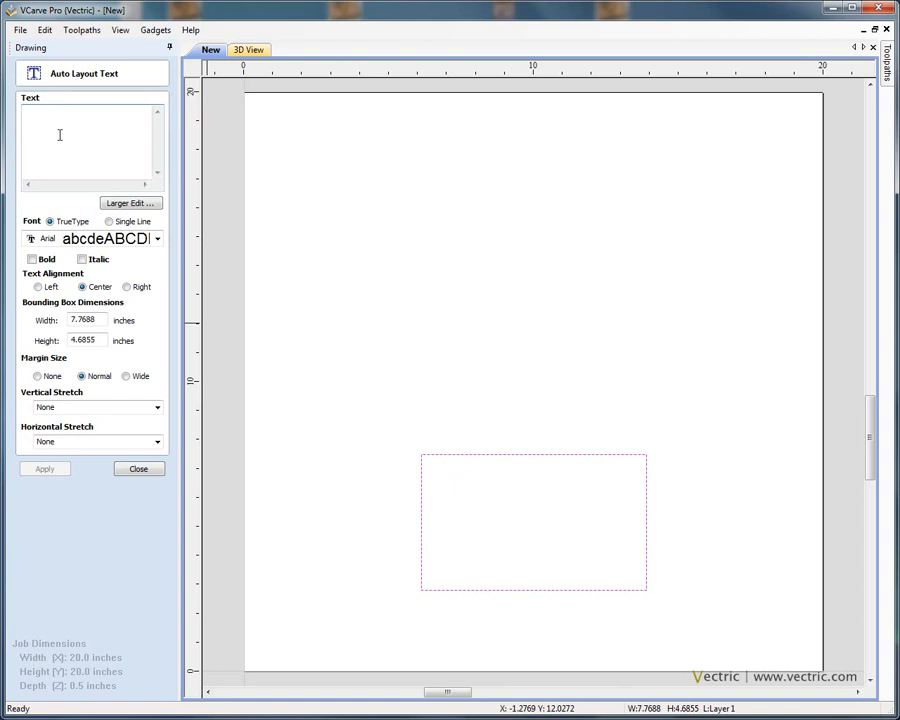
pyautogui.write('VECTRIC')
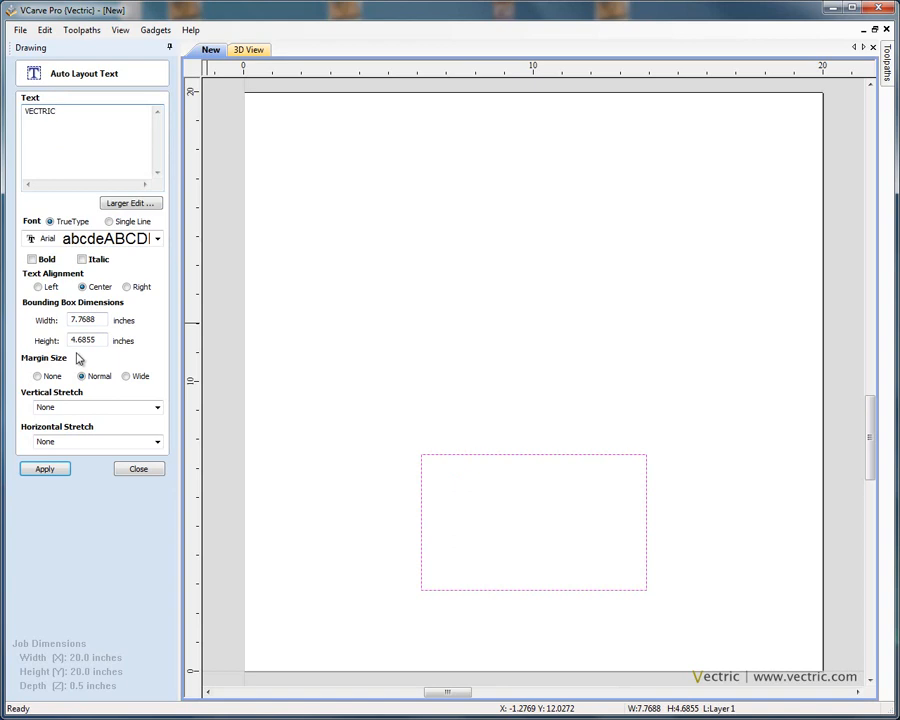
pyautogui.click(55, 472)
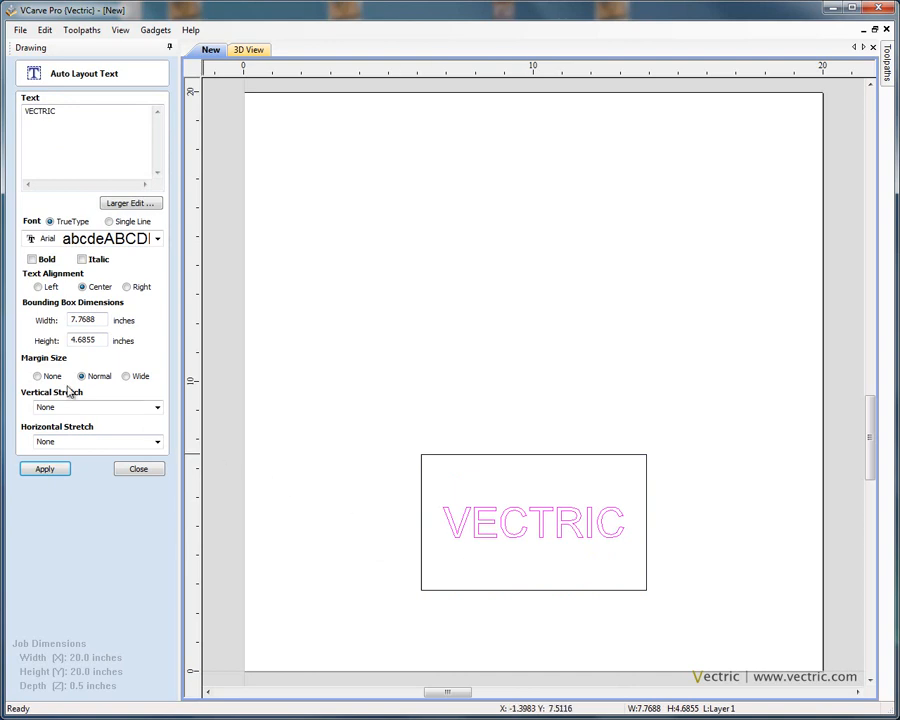
# Step: Apply the margin sizes None, Wide and Normal in turn to the "VECTRIC" text in the rectangle
pyautogui.click(38, 376)
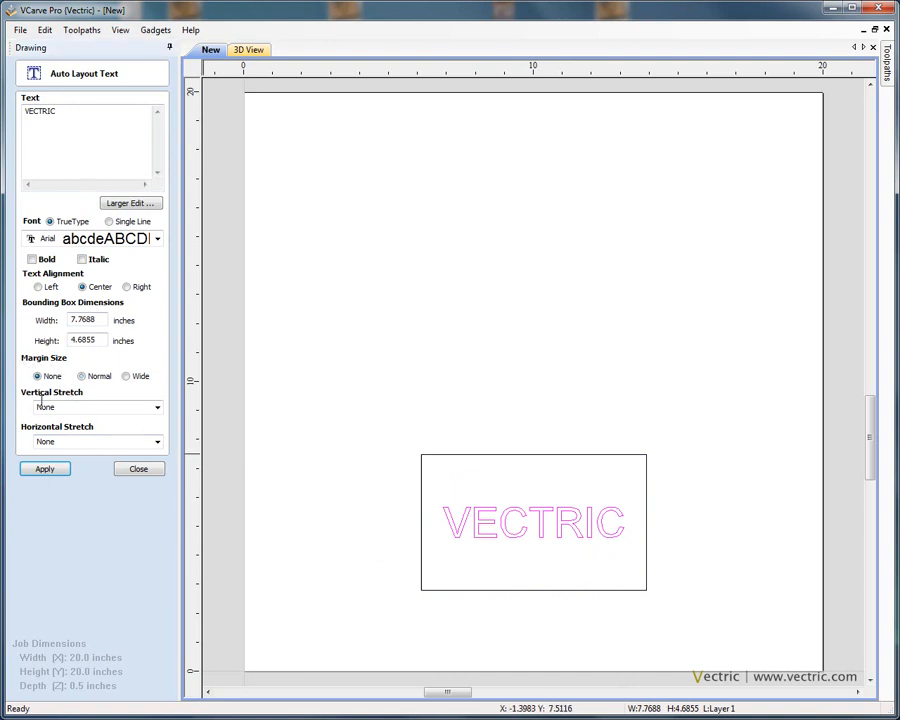
pyautogui.click(47, 470)
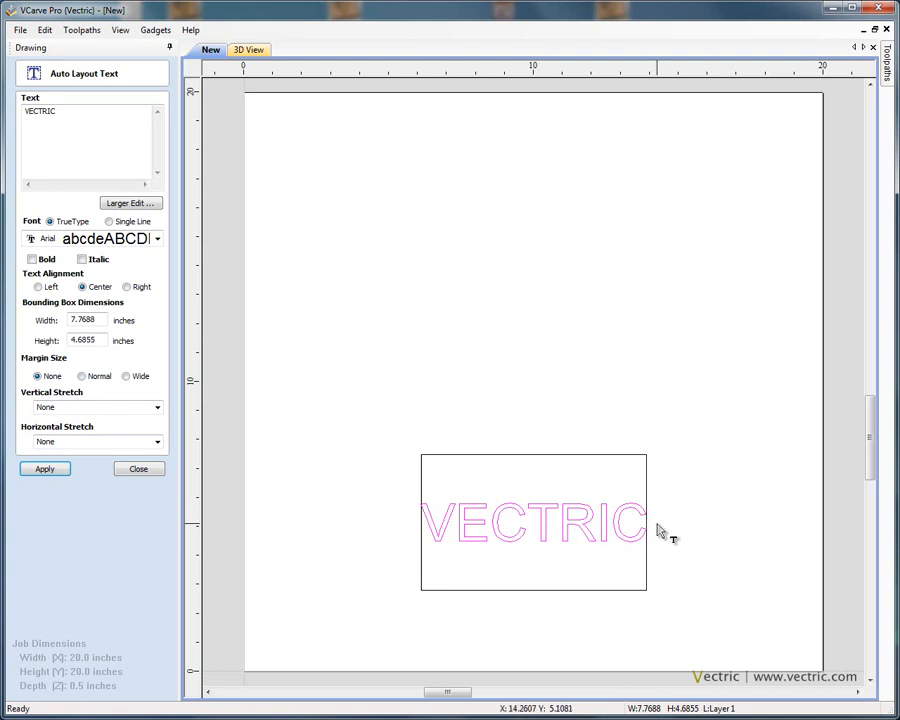
pyautogui.click(127, 377)
pyautogui.click(47, 469)
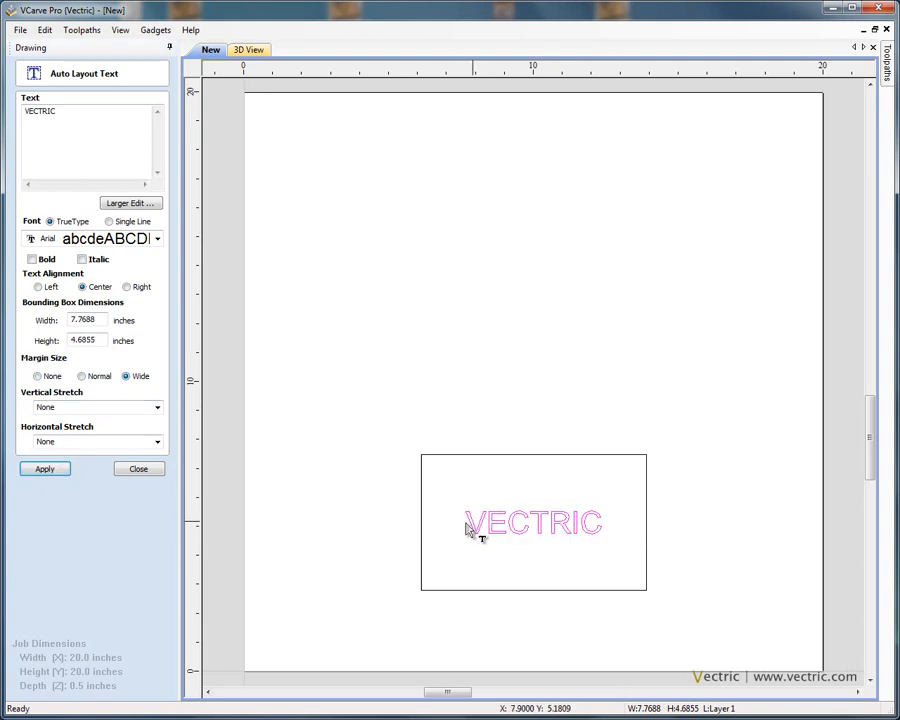
pyautogui.click(83, 377)
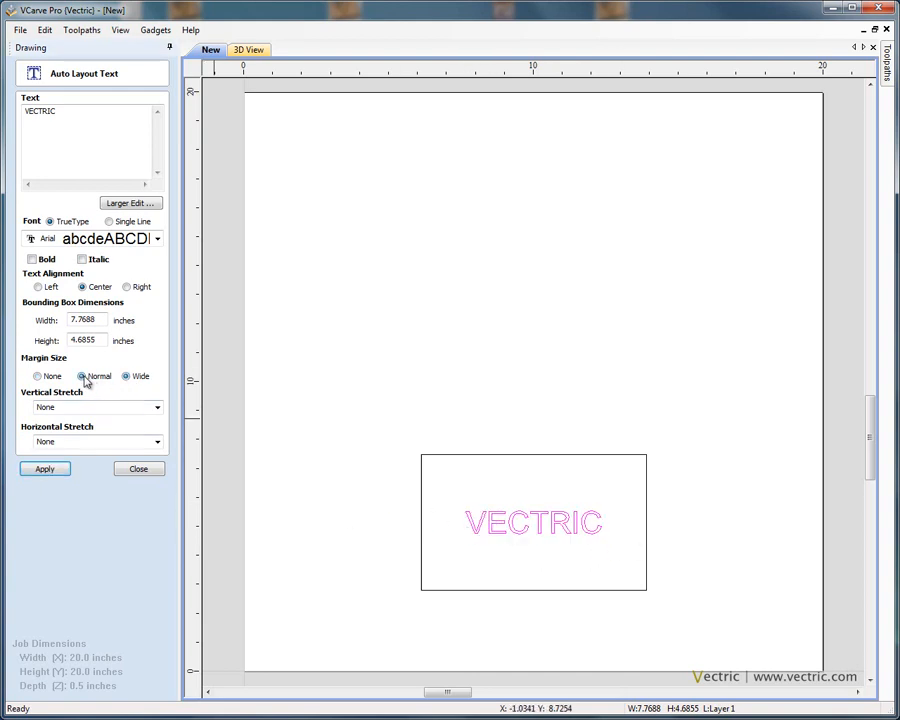
pyautogui.click(60, 469)
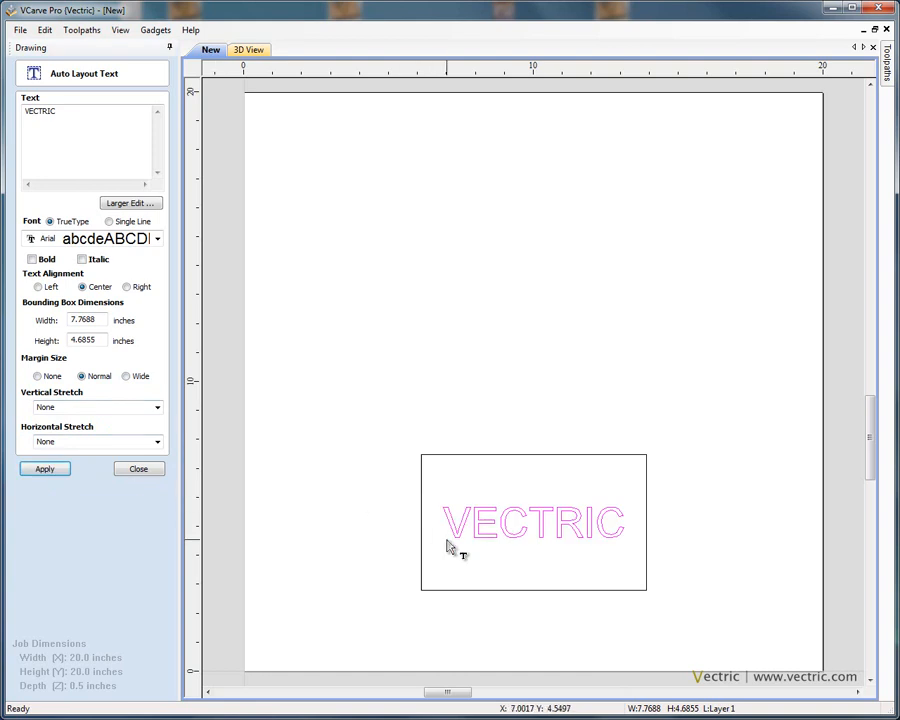
# Step: Try the vertical stretch option Stretch Characters on the "VECTRIC" text, and set the vertical stretch back to None
pyautogui.click(157, 407)
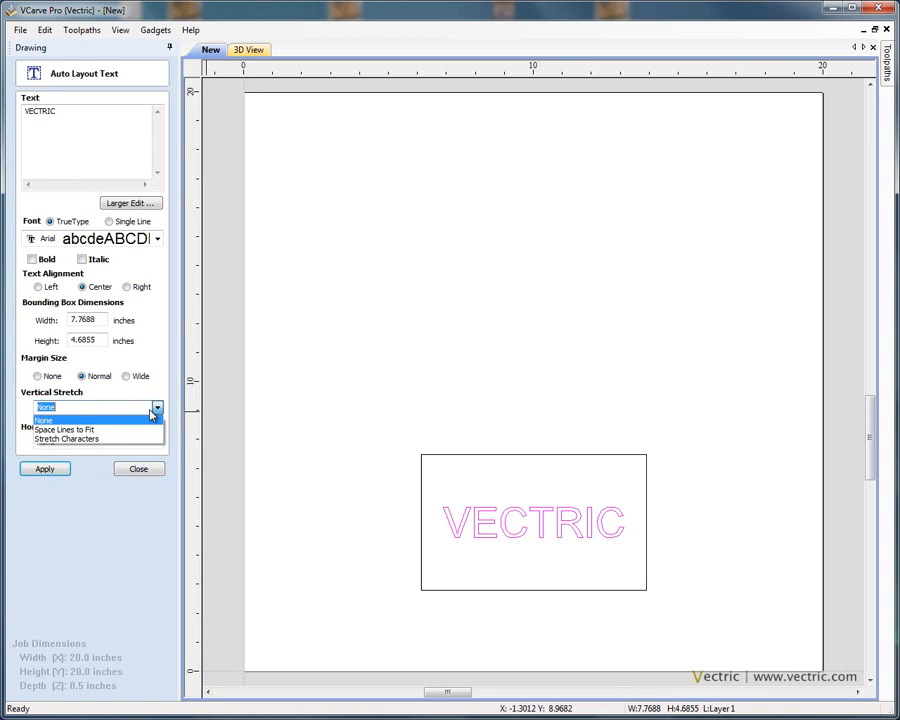
pyautogui.click(107, 437)
pyautogui.click(60, 472)
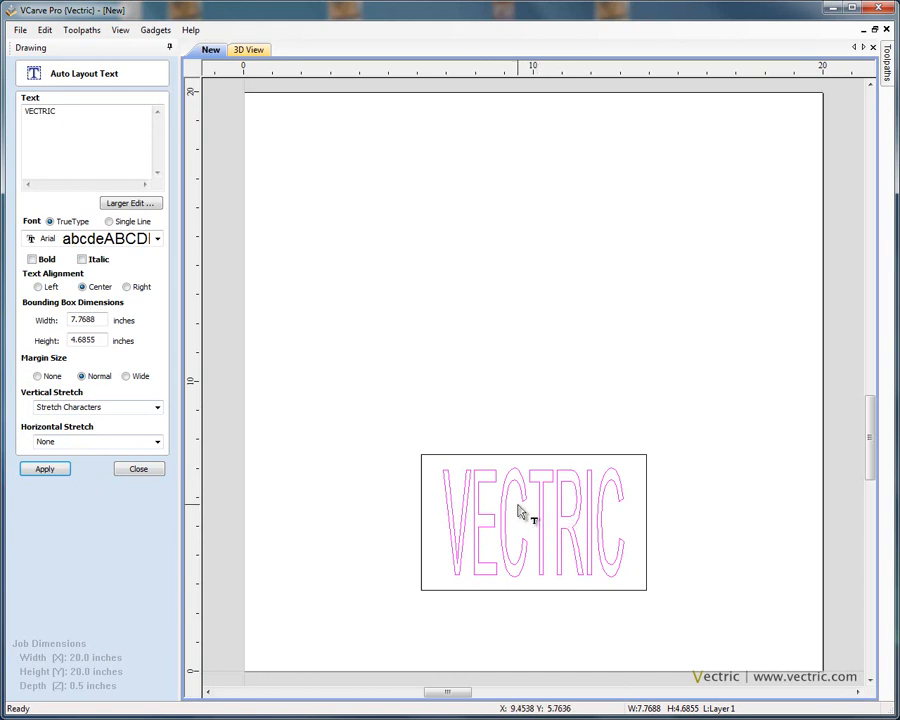
pyautogui.click(158, 408)
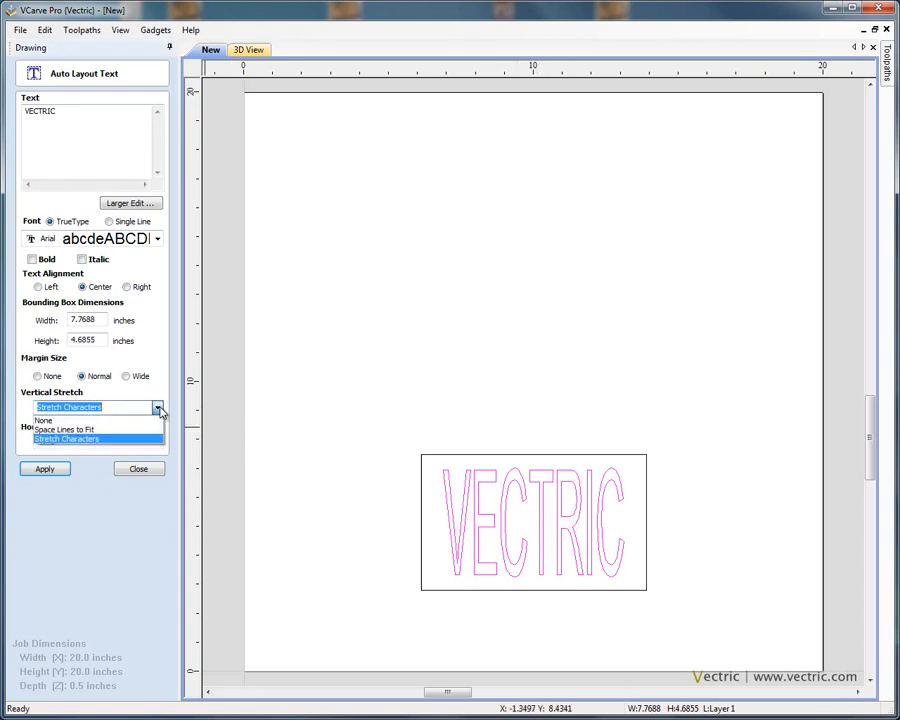
pyautogui.click(44, 420)
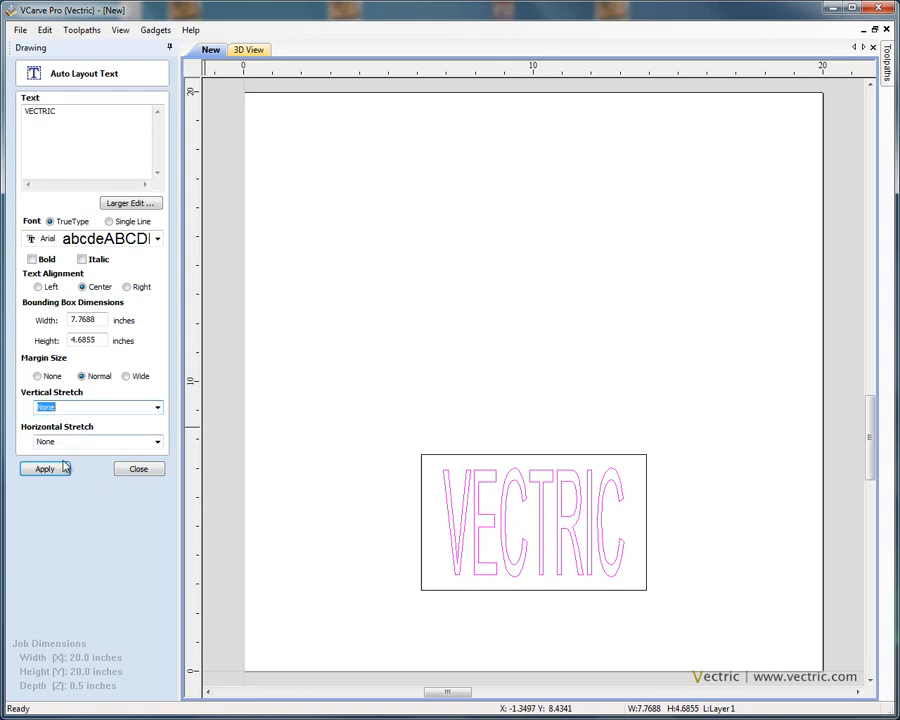
pyautogui.click(57, 472)
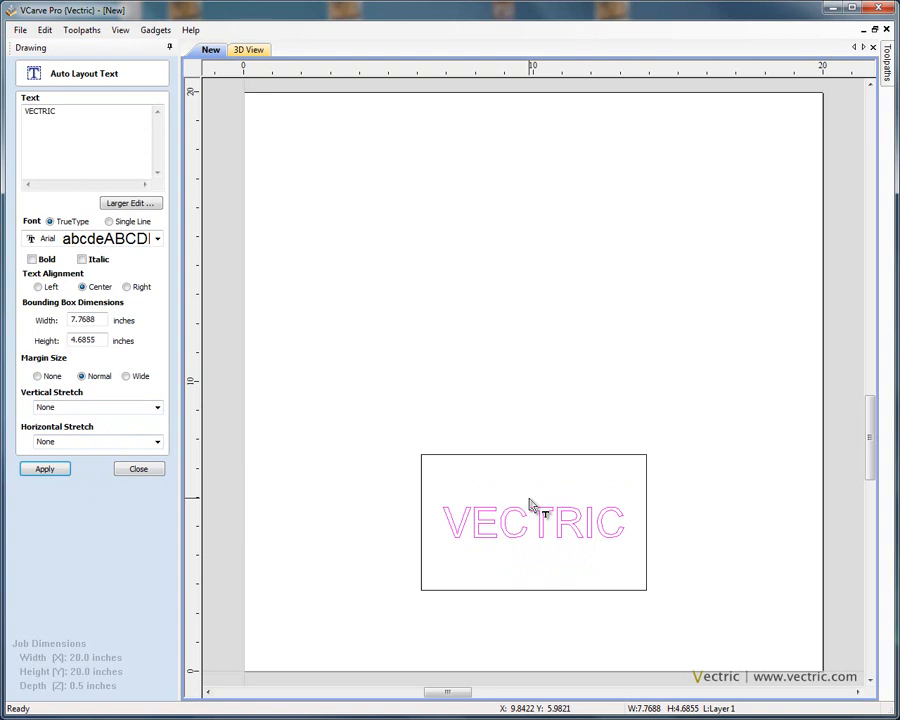
# Step: Make the auto layout text bold and add "Software" as a second line below "VECTRIC"
pyautogui.click(32, 259)
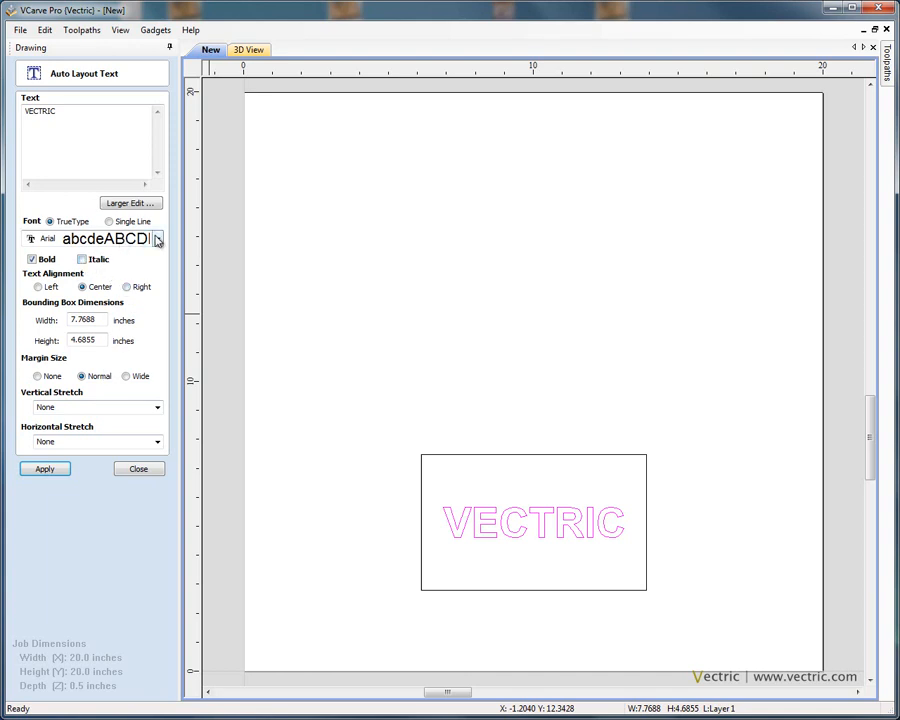
pyautogui.click(99, 115)
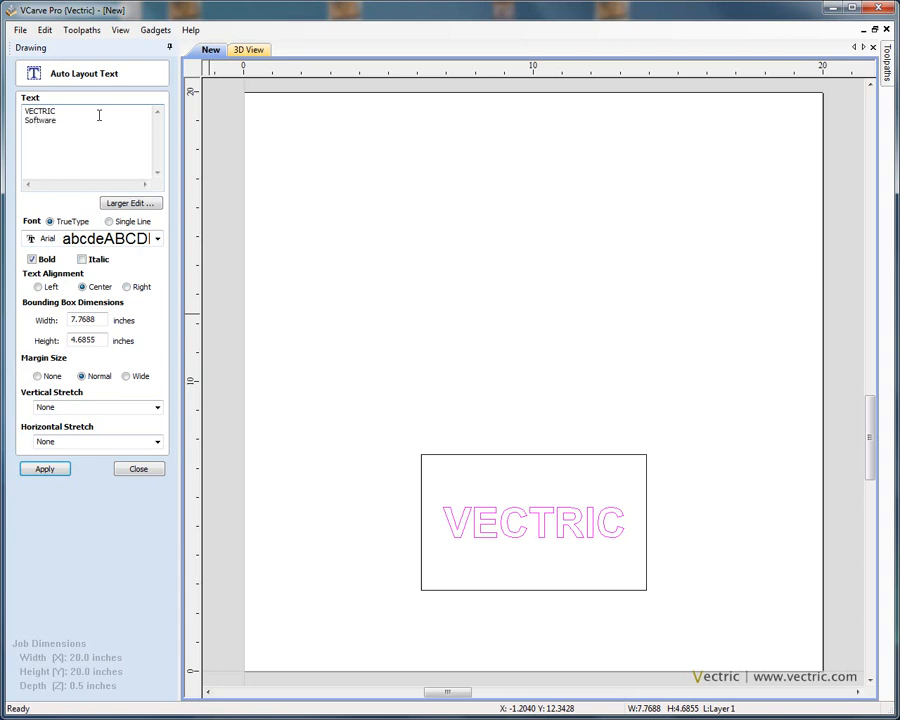
pyautogui.click(48, 472)
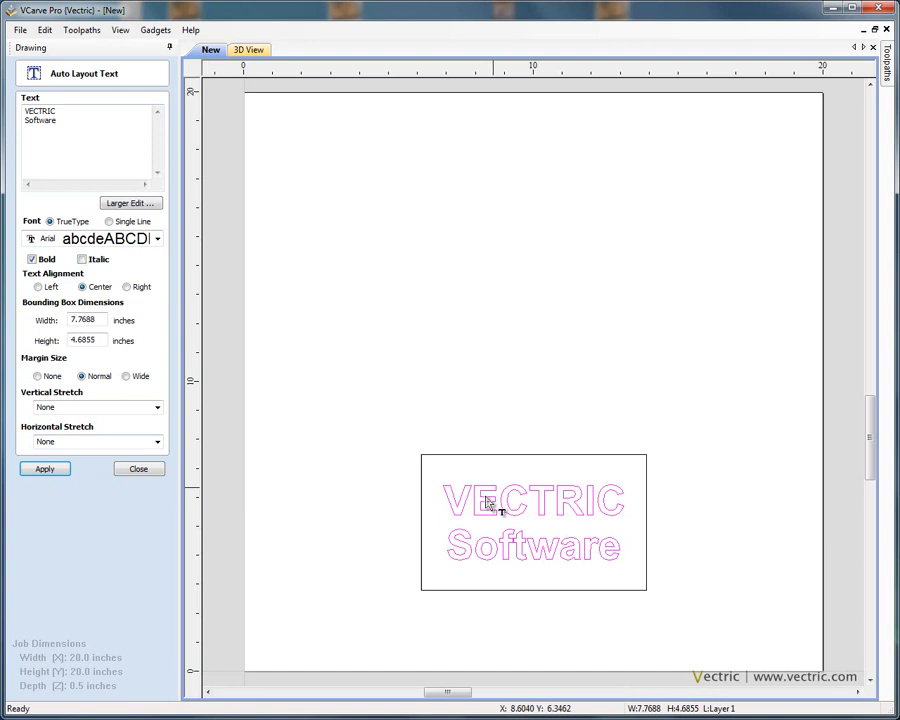
# Step: Add "For CNC" and "Machines" as the third and fourth lines of the auto layout text
pyautogui.click(71, 120)
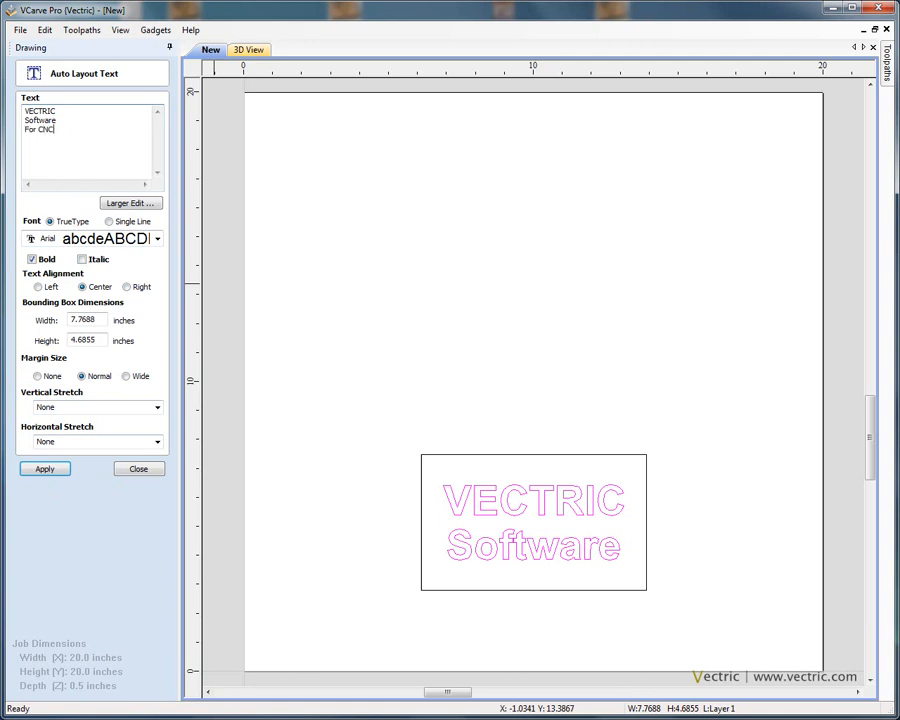
pyautogui.click(44, 468)
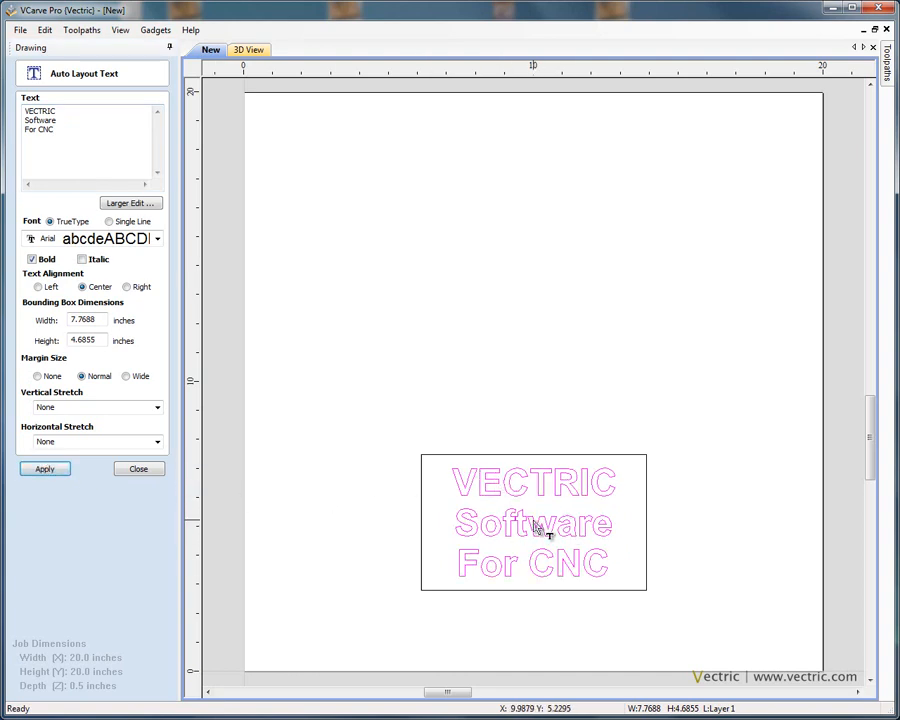
pyautogui.click(71, 130)
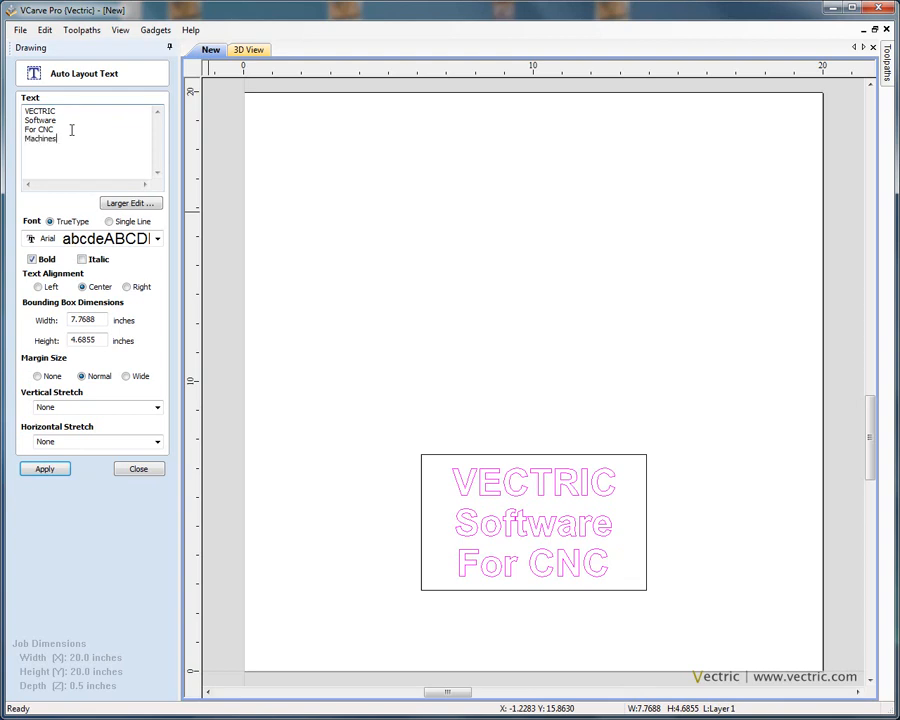
pyautogui.click(50, 470)
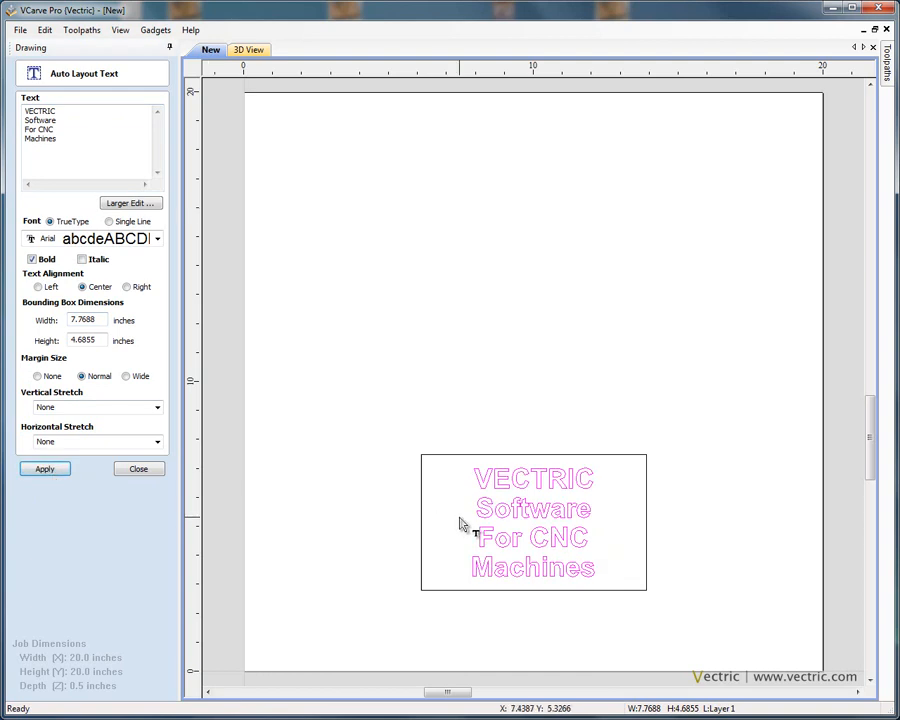
# Step: Remove the "Machines" and "For CNC" lines from the auto layout text
pyautogui.moveTo(462, 526); pyautogui.dragTo(420, 407, button='middle')
pyautogui.scroll(1, 437, 407)
pyautogui.scroll(1, 554, 418)
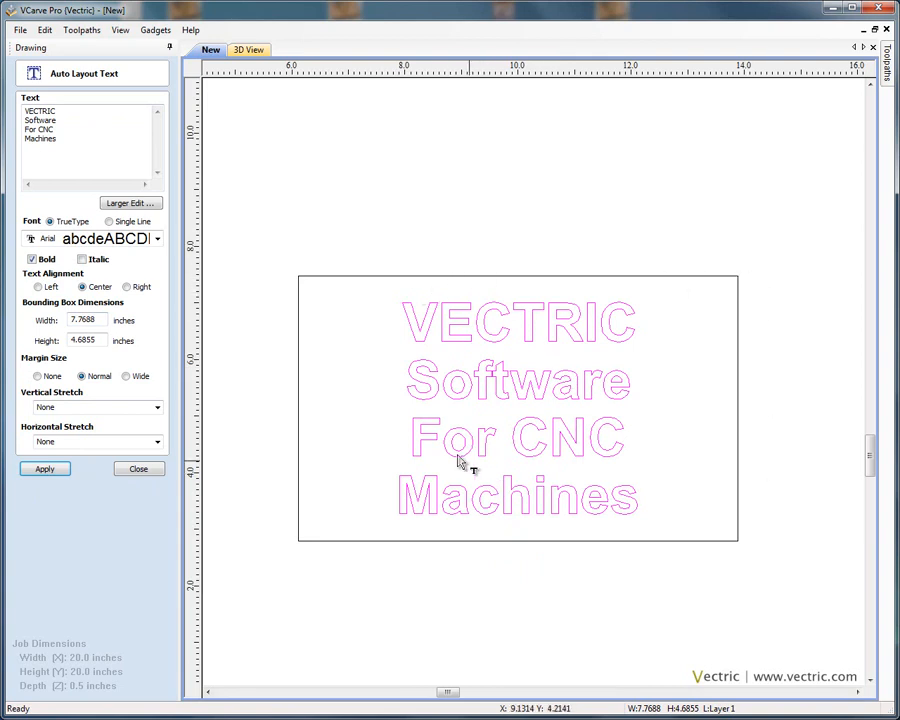
pyautogui.press('BackSpace')
pyautogui.press('BackSpace')
pyautogui.press('BackSpace')
pyautogui.press('BackSpace')
pyautogui.press('BackSpace')
pyautogui.press('BackSpace')
pyautogui.press('BackSpace')
pyautogui.press('BackSpace')
pyautogui.press('BackSpace')
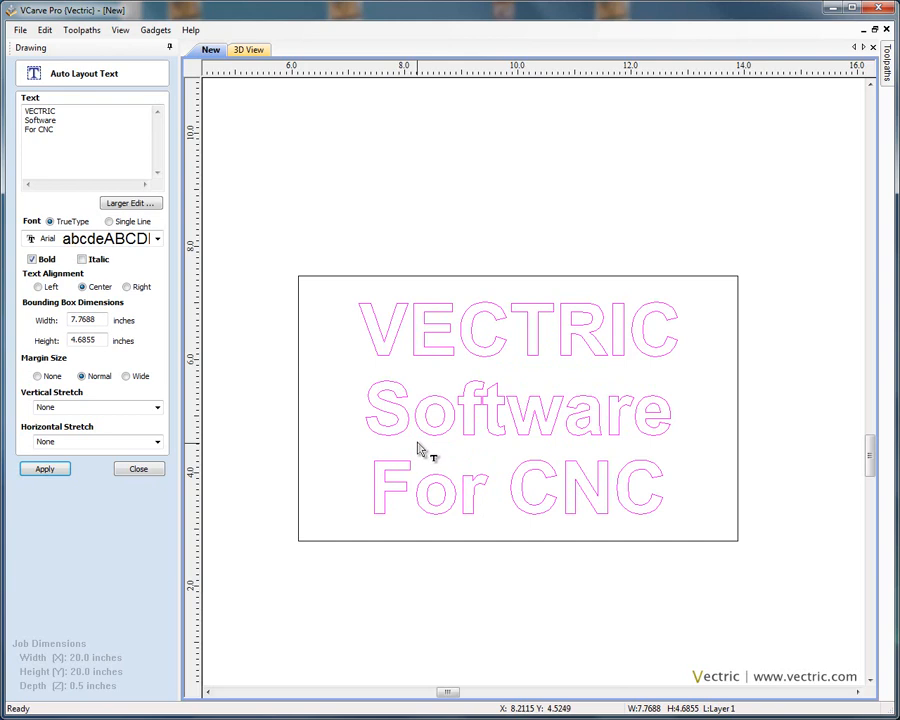
pyautogui.press('BackSpace')
pyautogui.press('BackSpace')
pyautogui.press('BackSpace')
pyautogui.press('BackSpace')
pyautogui.press('BackSpace')
pyautogui.press('BackSpace')
pyautogui.press('BackSpace')
pyautogui.press('BackSpace')
# Step: Close the Auto Layout Text form and select the two-line text separately from its rectangle
pyautogui.click(146, 469)
pyautogui.scroll(-3, 566, 374)
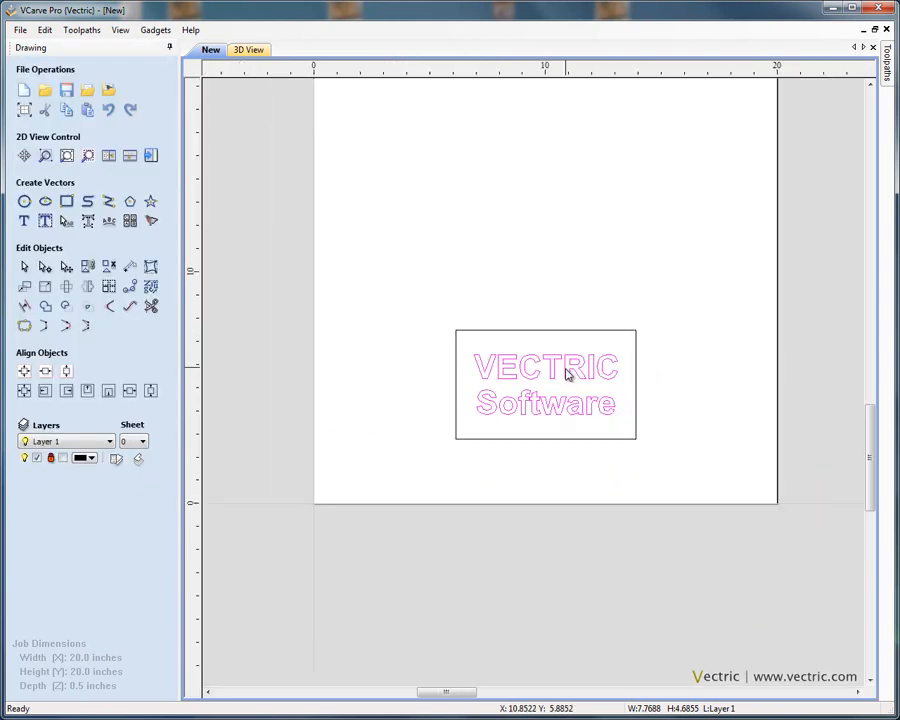
pyautogui.press('F6')
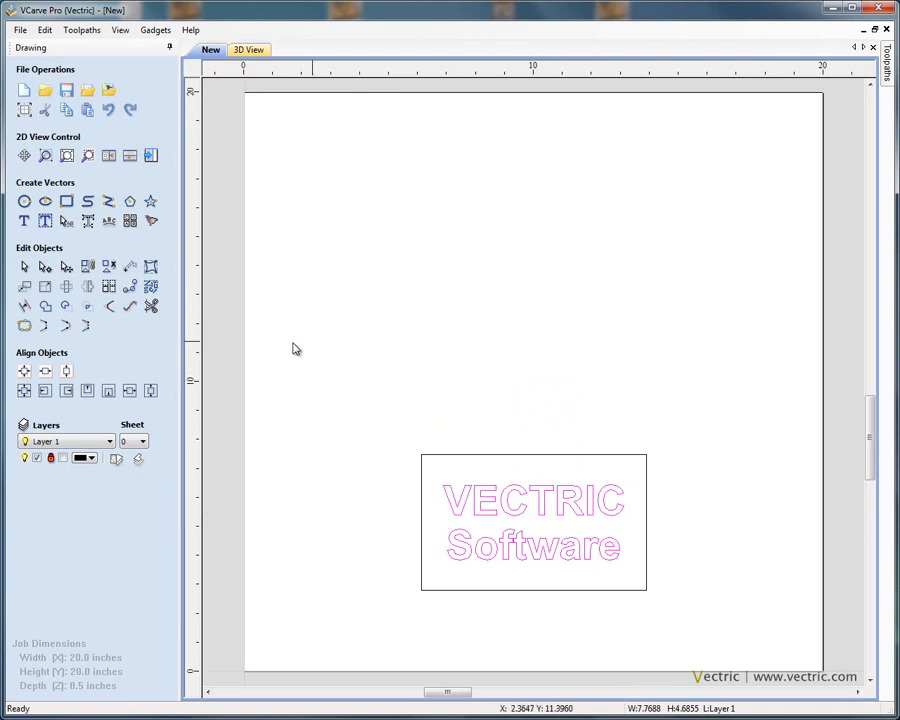
pyautogui.click(640, 391)
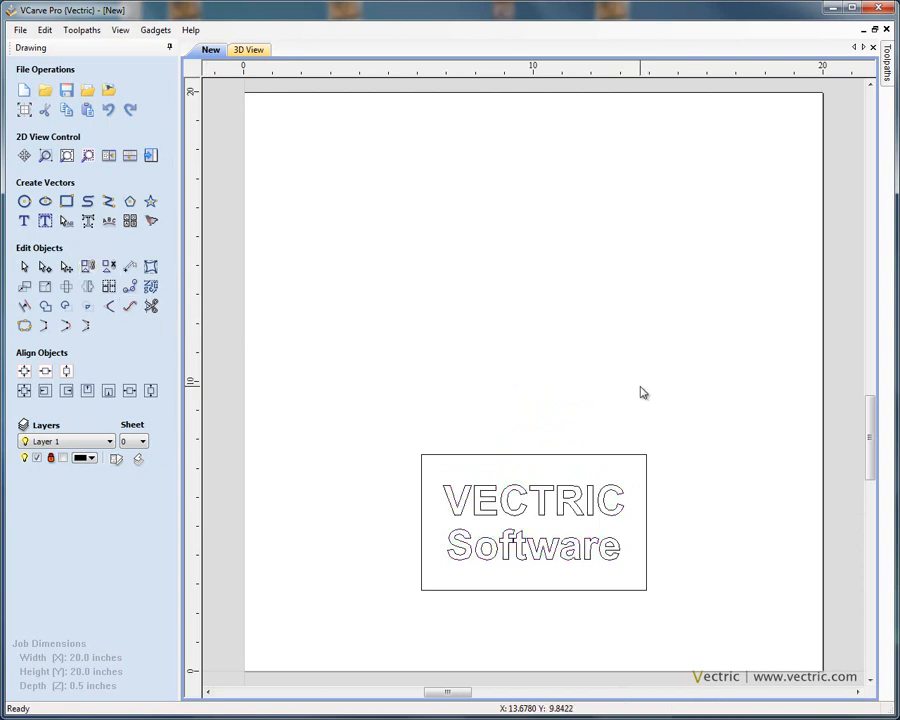
pyautogui.click(528, 496)
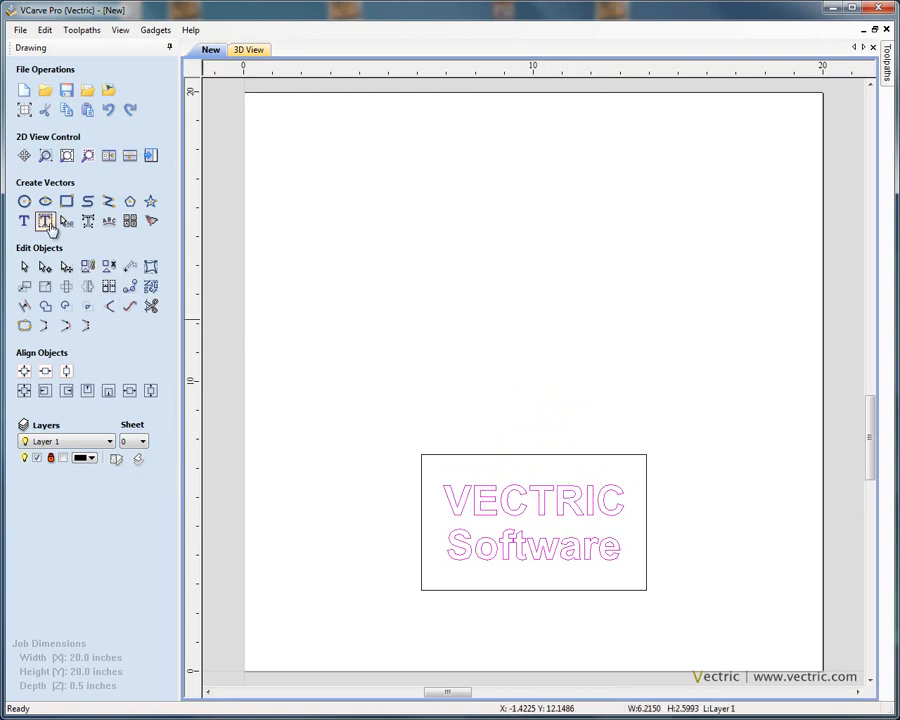
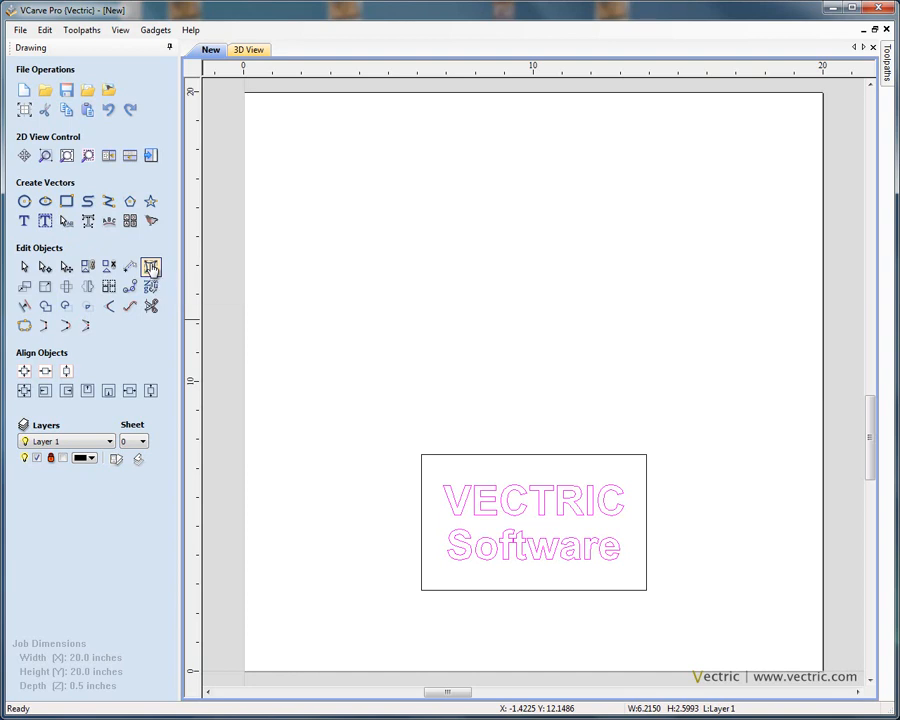
# Step: Delete the rectangle and the "VECTRIC Software" text from the job
pyautogui.click(613, 456)
pyautogui.press('Delete')
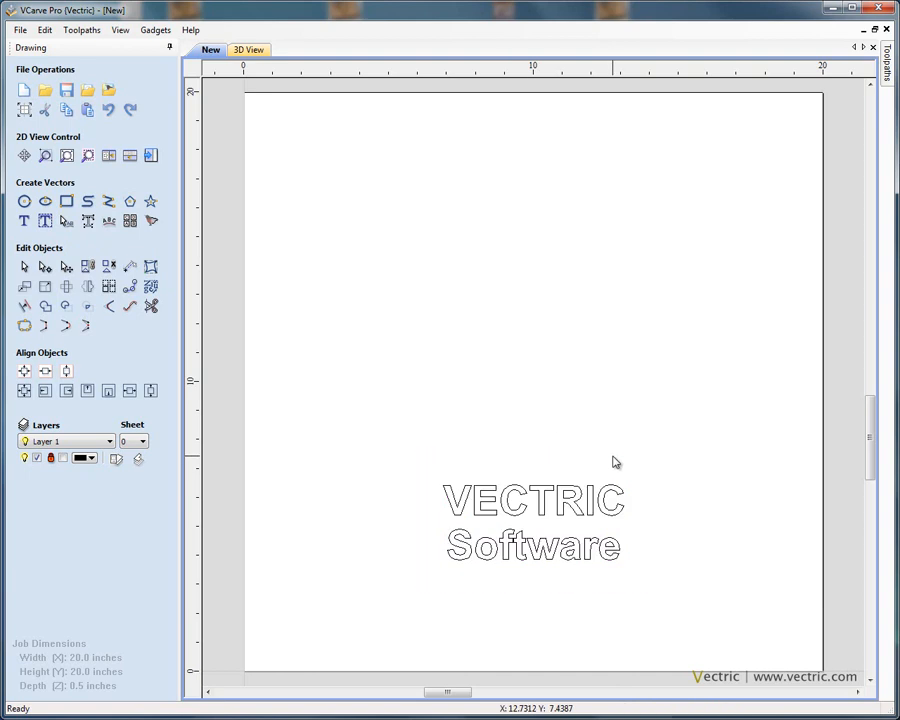
pyautogui.click(559, 496)
pyautogui.press('Delete')
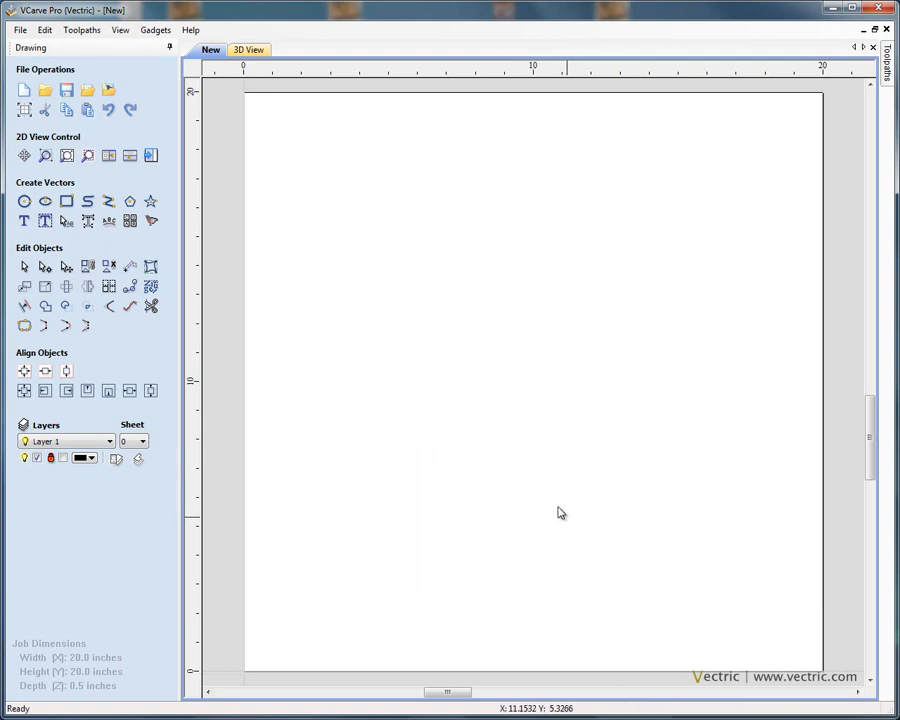
# Step: Create the text "VECTRIC" with Auto Layout Text in bold Arial, centred in a 20 by 20 inch bounding box
pyautogui.click(45, 220)
pyautogui.write('VECTRIC')
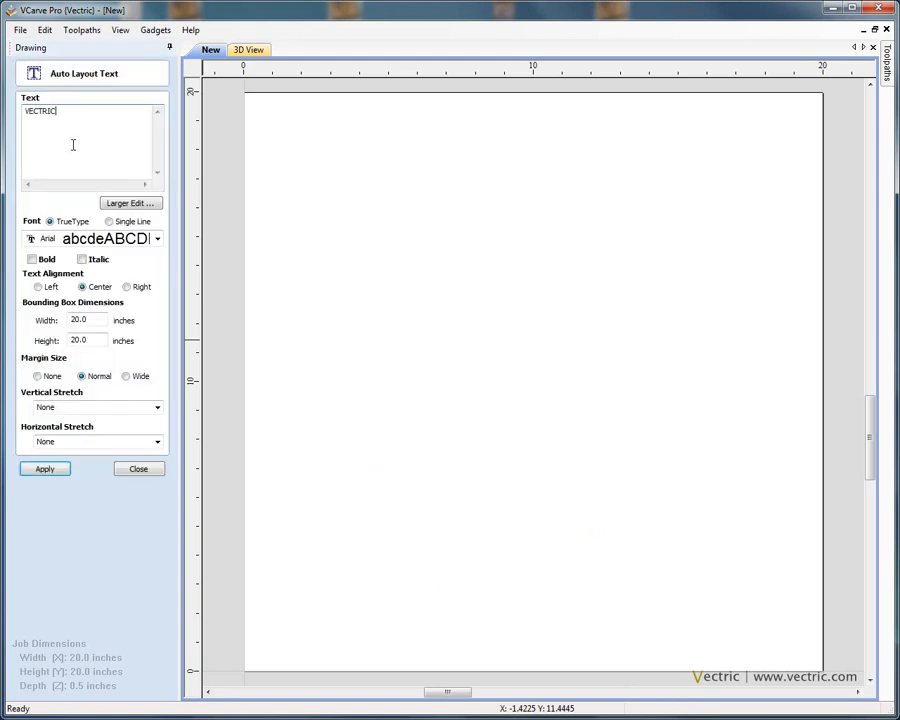
pyautogui.click(50, 470)
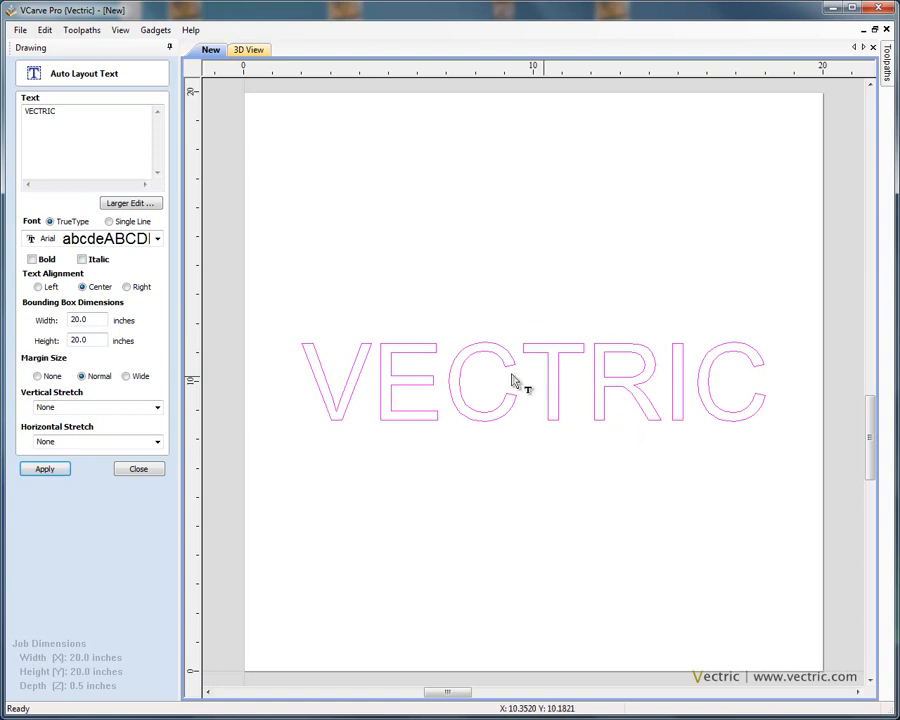
pyautogui.click(31, 259)
pyautogui.click(66, 470)
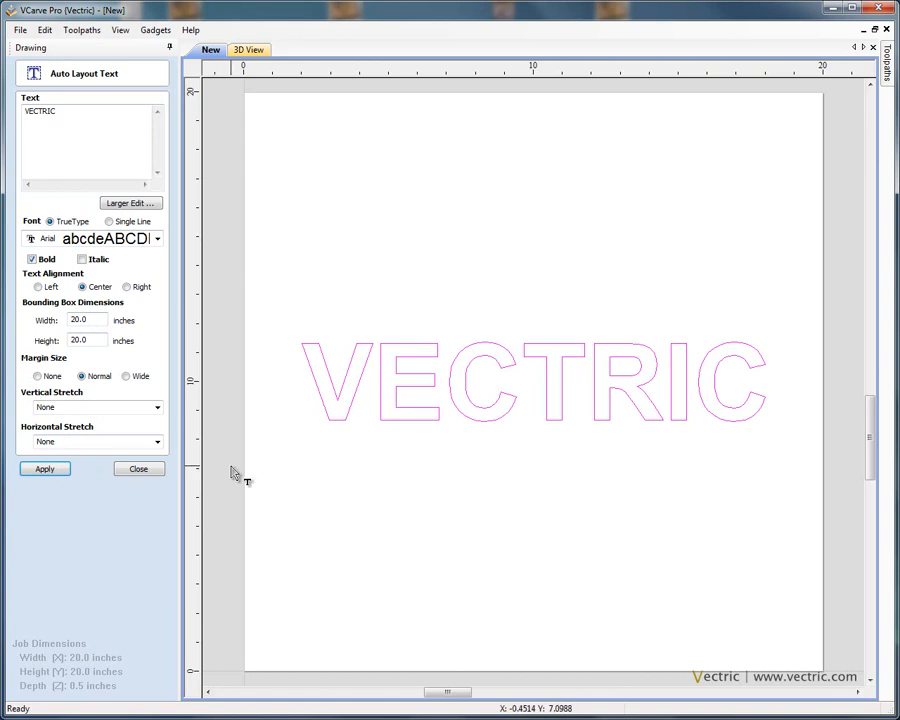
# Step: Close the Auto Layout Text form and select the VECTRIC text as one object
pyautogui.click(139, 469)
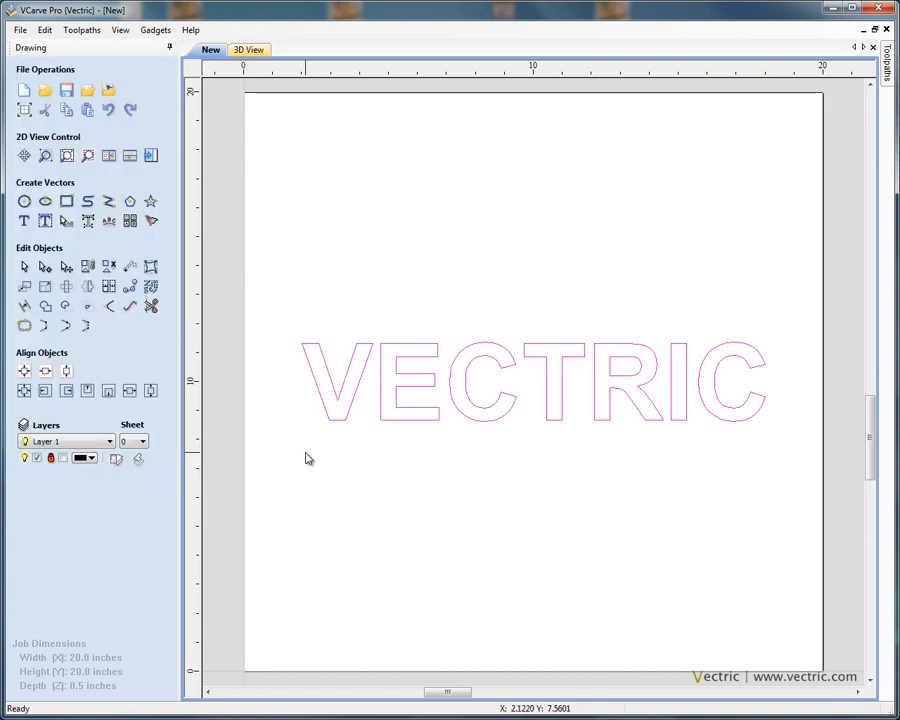
pyautogui.click(466, 392)
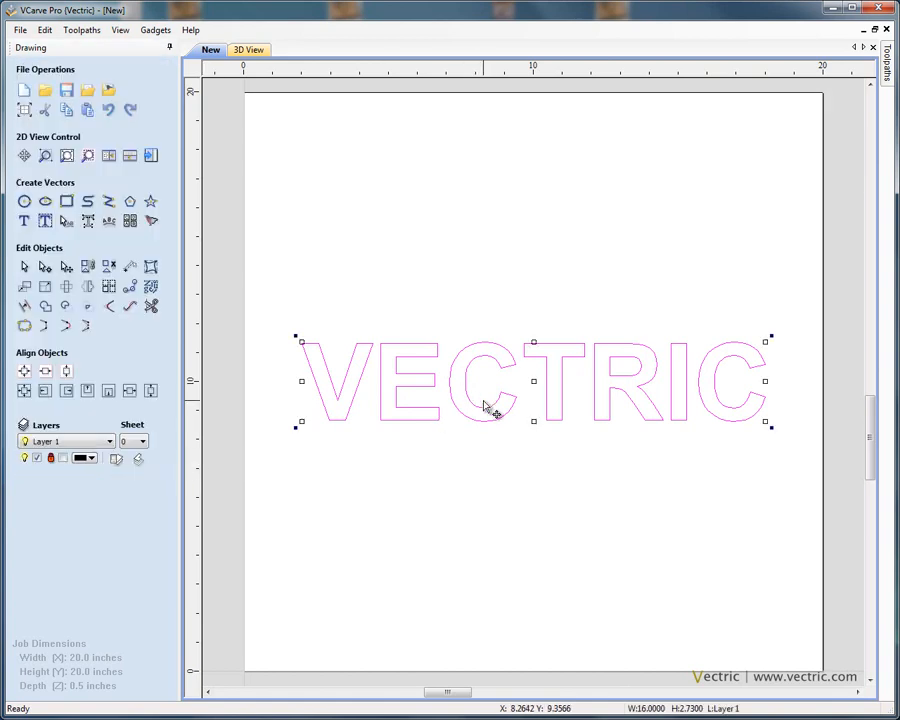
pyautogui.click(459, 285)
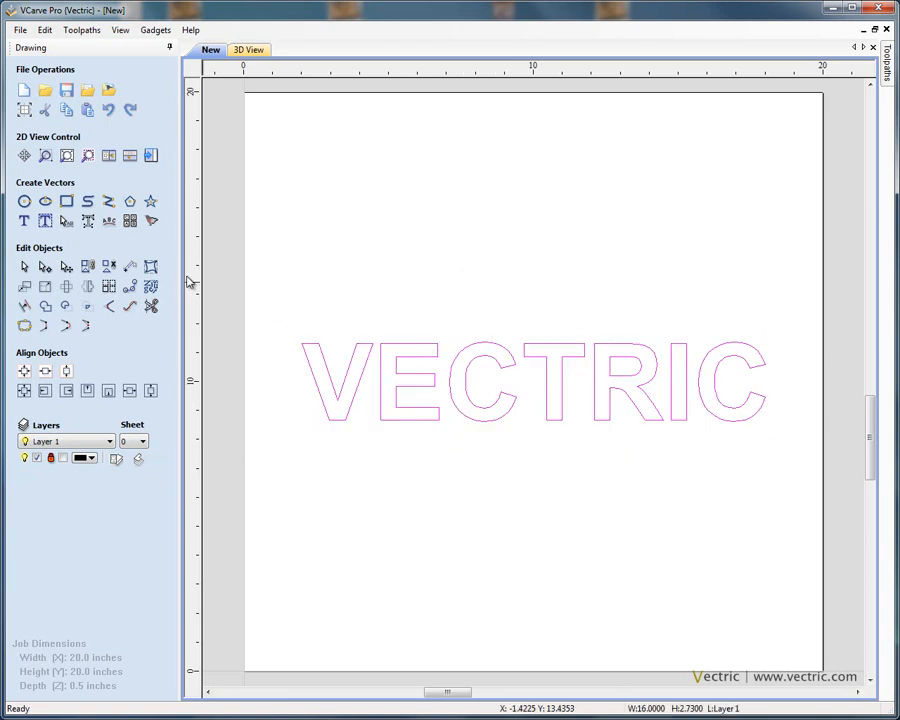
# Step: Apply a bounding box distortion envelope to the VECTRIC text and stretch its left end to about 13.9 inches high
pyautogui.click(150, 266)
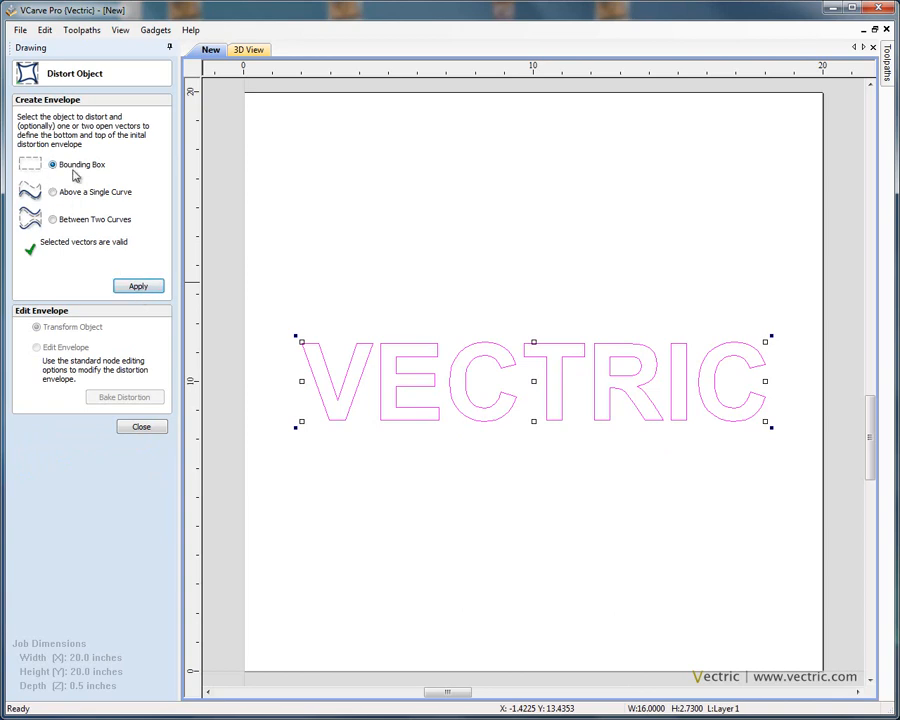
pyautogui.click(141, 288)
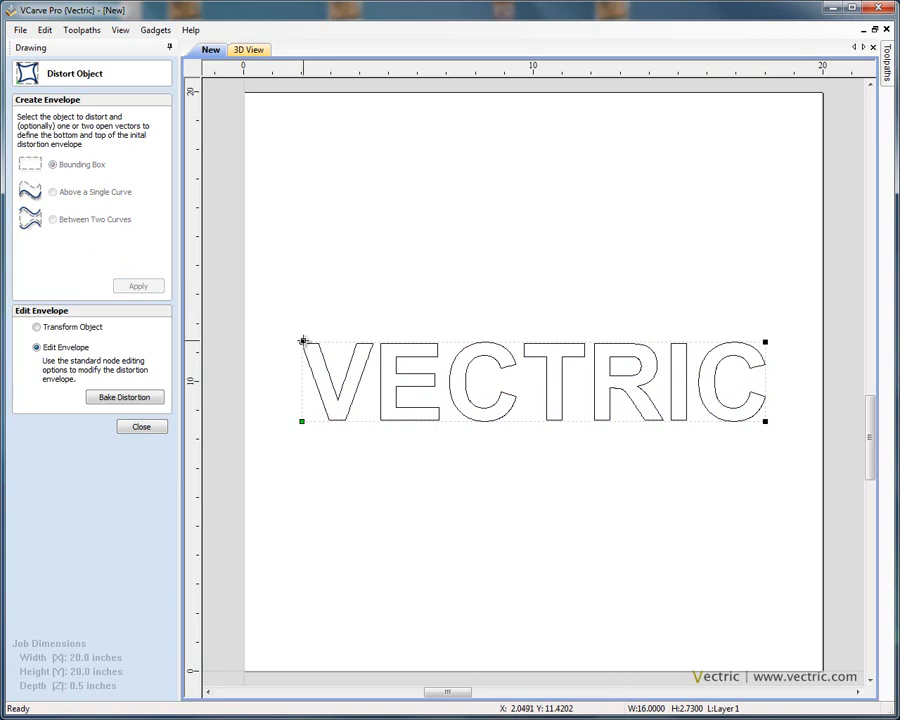
pyautogui.moveTo(302, 342); pyautogui.dragTo(298, 190)
pyautogui.moveTo(301, 422); pyautogui.dragTo(302, 585)
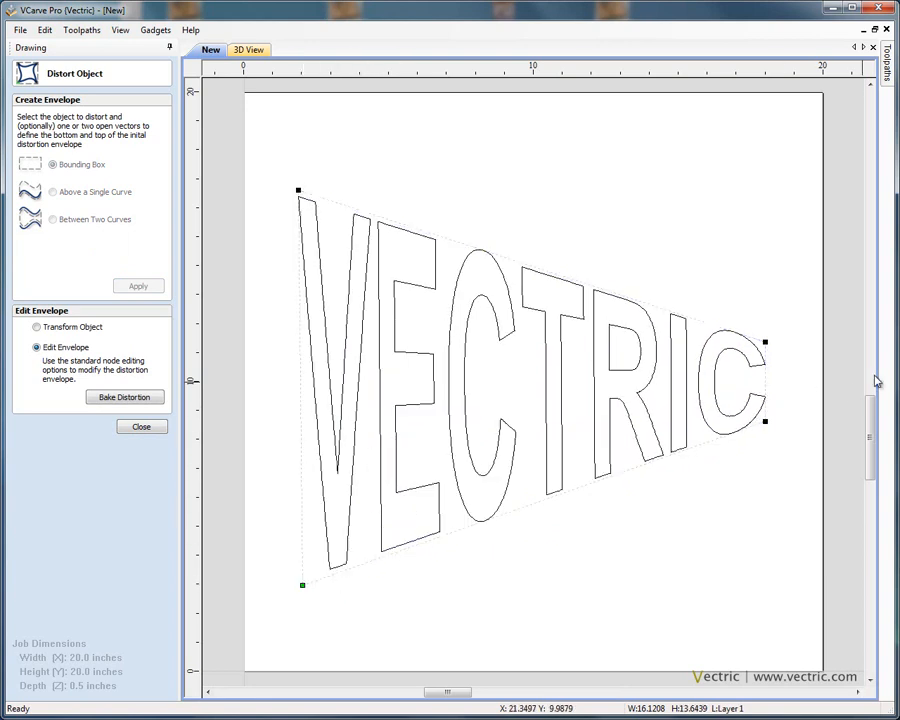
pyautogui.moveTo(302, 585); pyautogui.dragTo(291, 591)
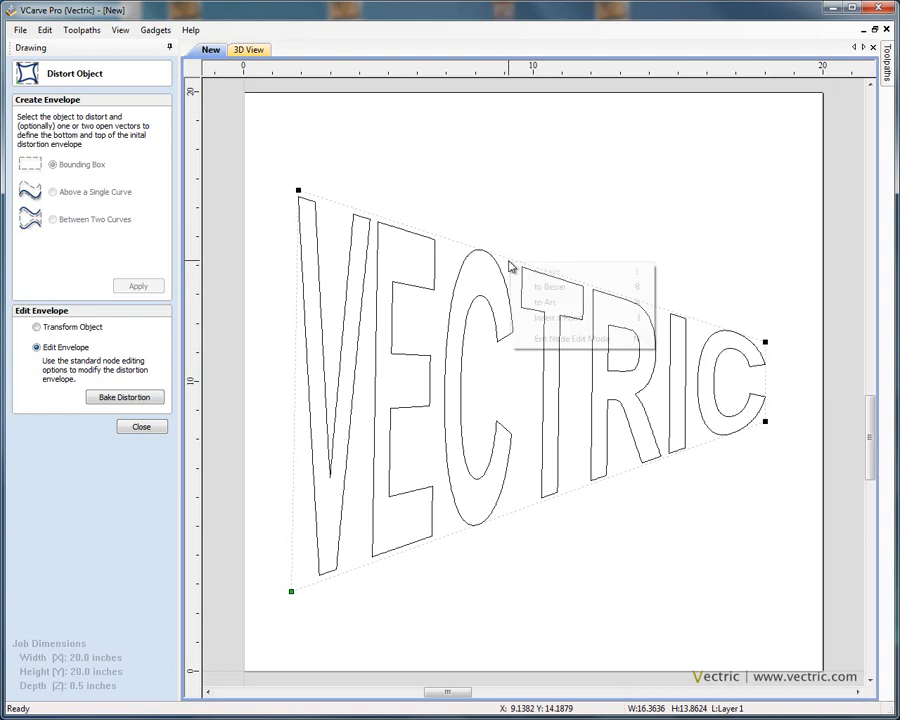
# Step: Convert the envelope's top edge to a Bezier and pull both control handles up and outward so the edge bulges
pyautogui.rightClick(509, 263)
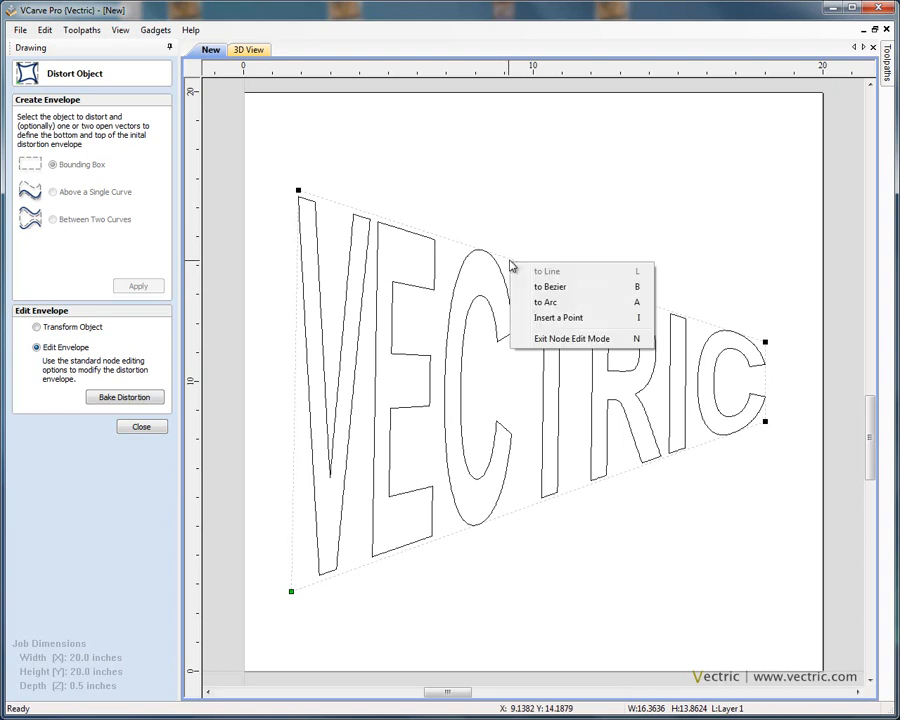
pyautogui.click(563, 289)
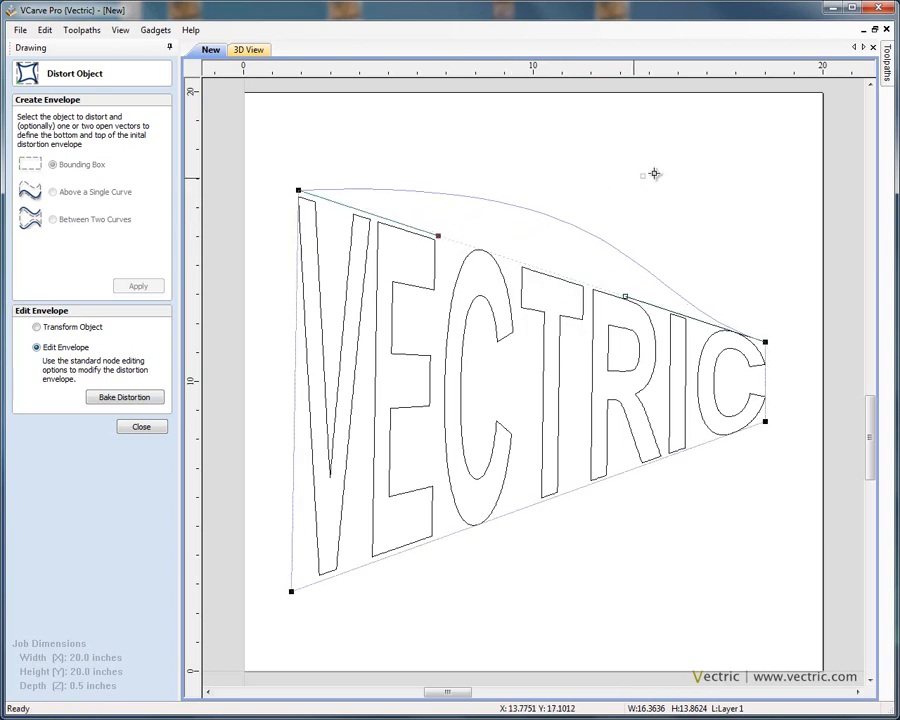
pyautogui.moveTo(717, 157); pyautogui.dragTo(729, 155)
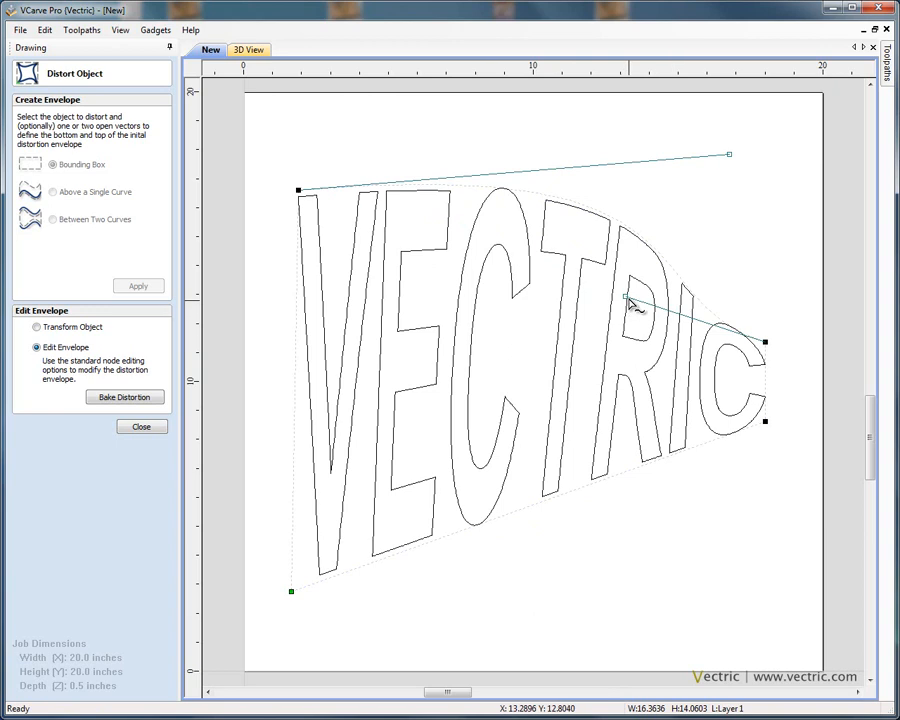
pyautogui.moveTo(624, 297); pyautogui.dragTo(745, 212)
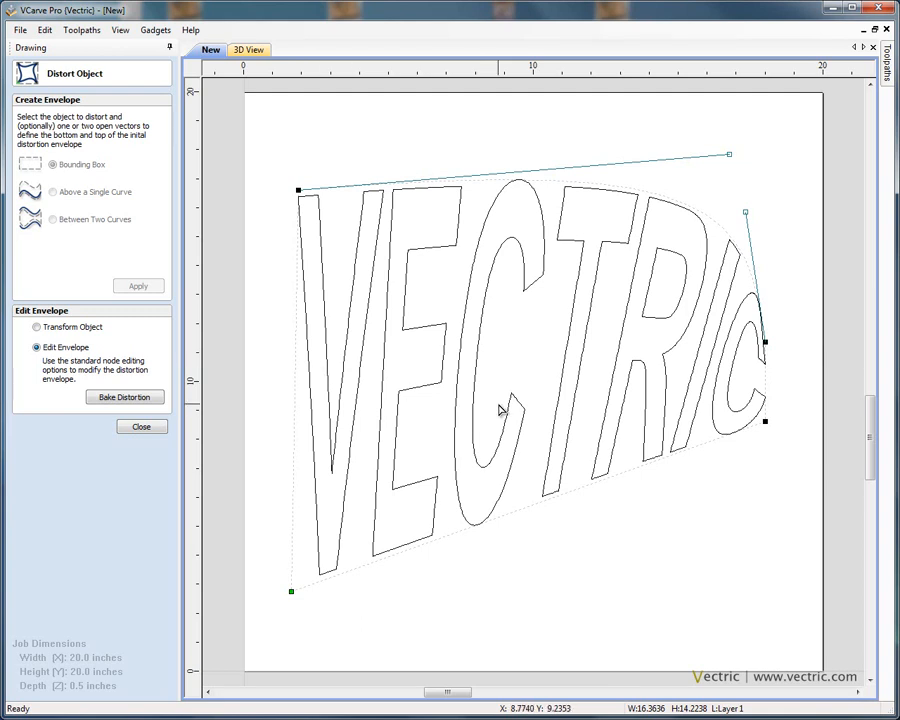
# Step: Insert a point midway along the envelope's bottom edge and move it down and towards the right end of the text
pyautogui.scroll(-1, 500, 410)
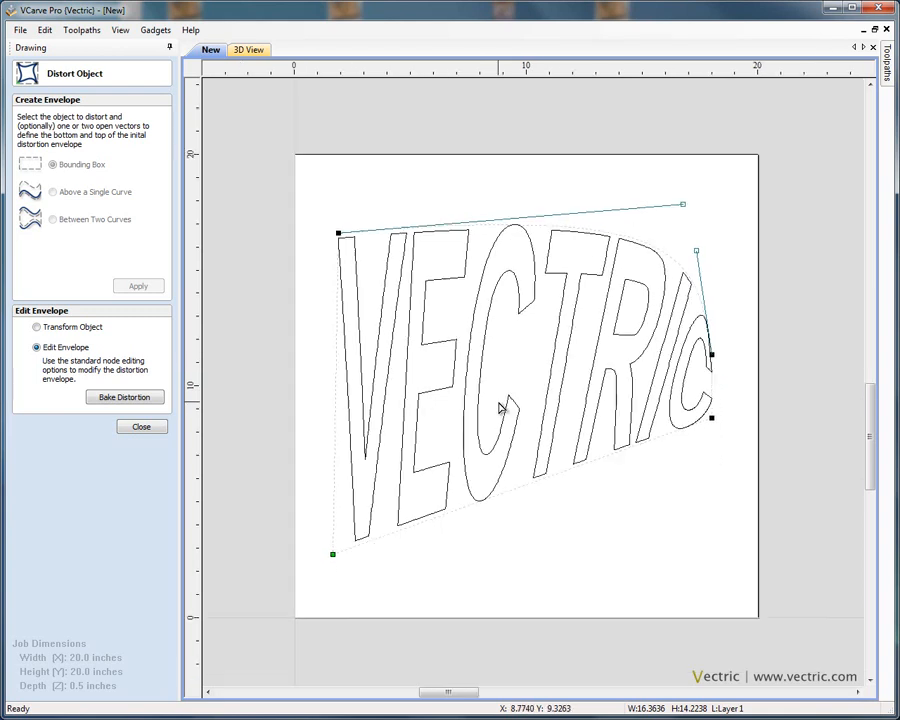
pyautogui.rightClick(517, 493)
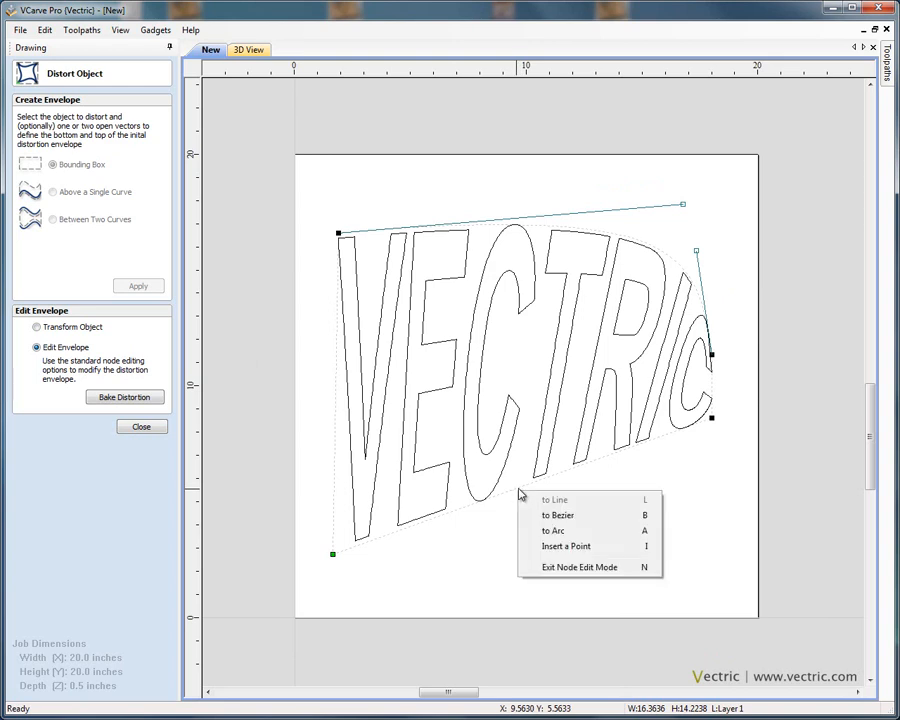
pyautogui.click(603, 549)
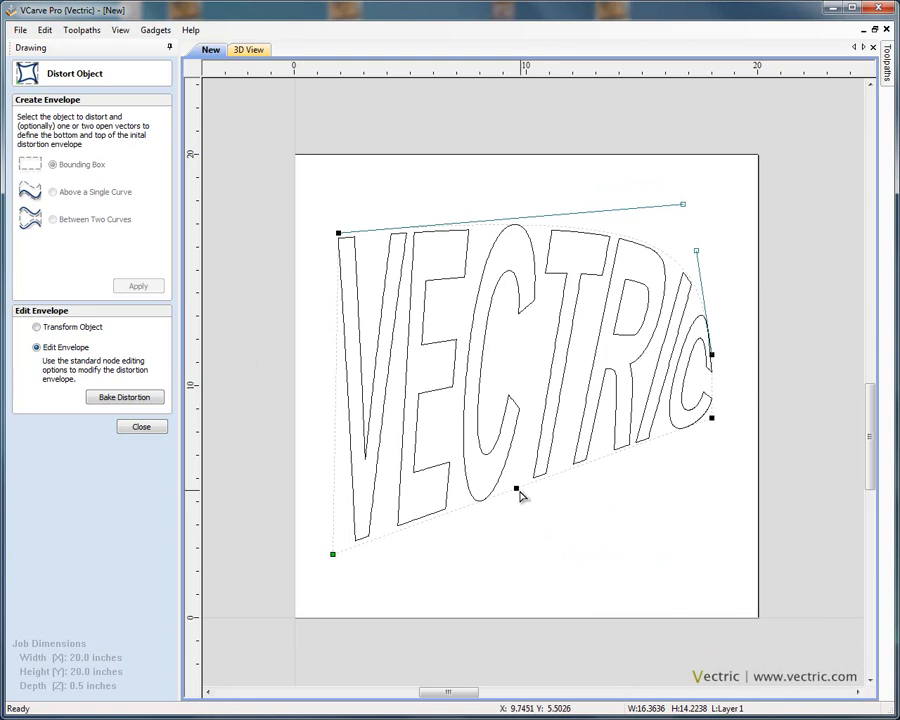
pyautogui.moveTo(516, 489); pyautogui.dragTo(606, 540)
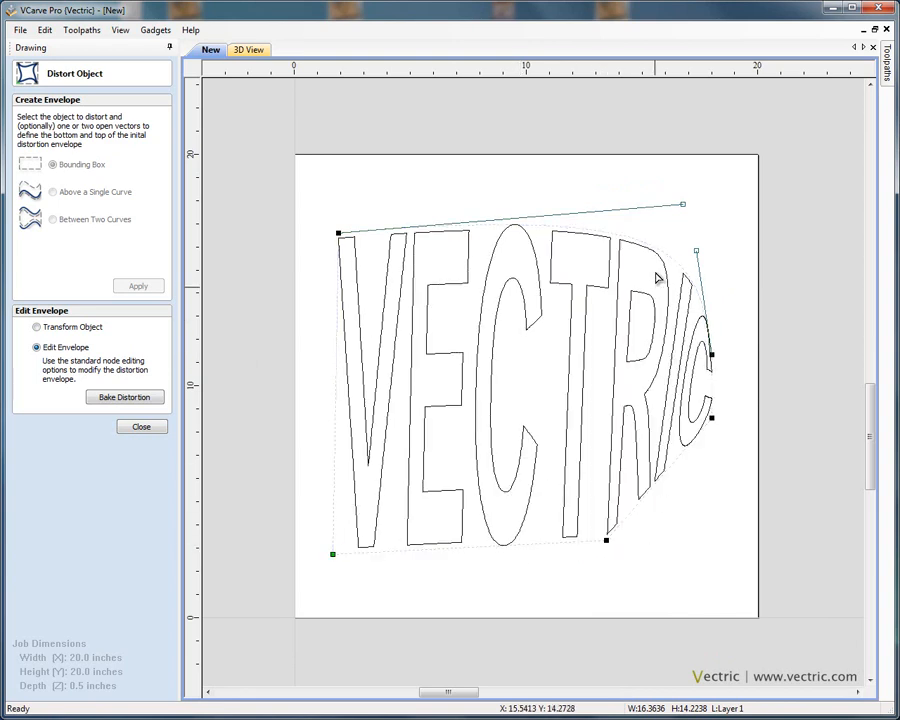
# Step: Convert the envelope's top edge back to a line, insert a point on it and raise it to about X 12.1, Y 17.2
pyautogui.rightClick(603, 237)
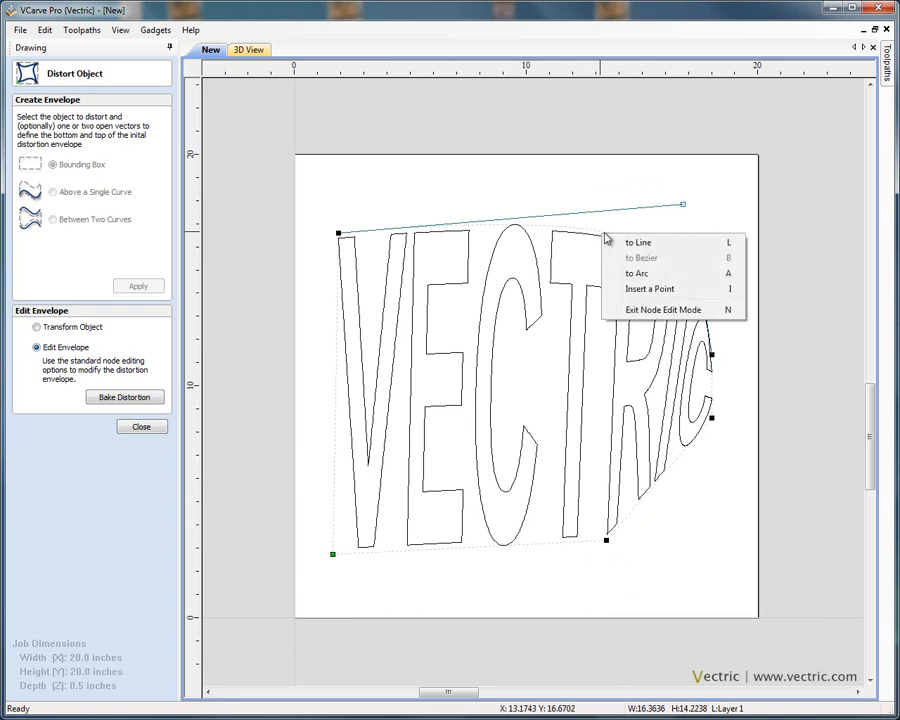
pyautogui.click(668, 248)
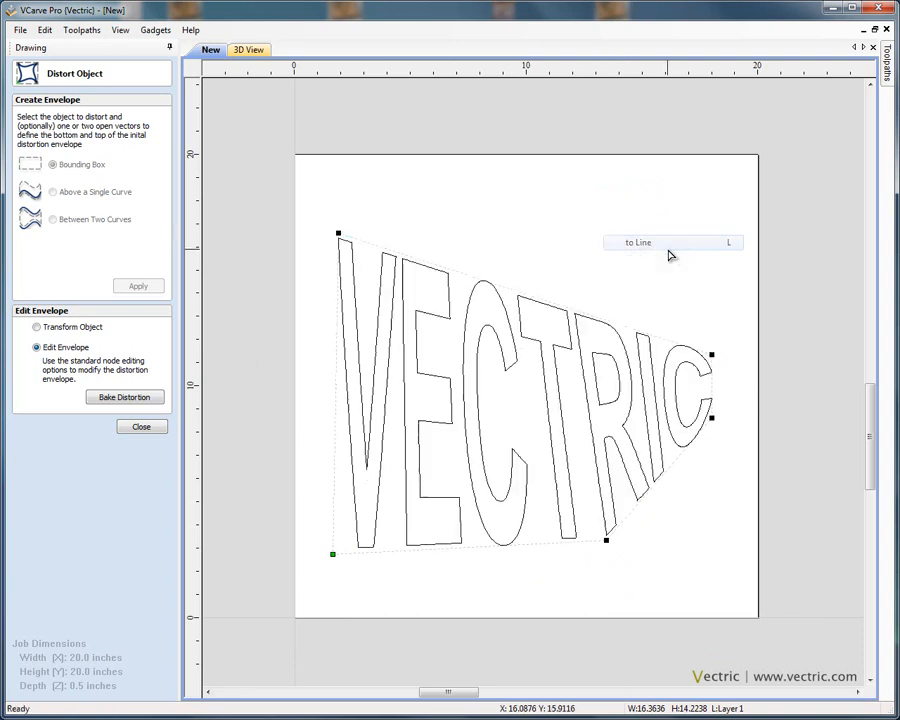
pyautogui.rightClick(512, 292)
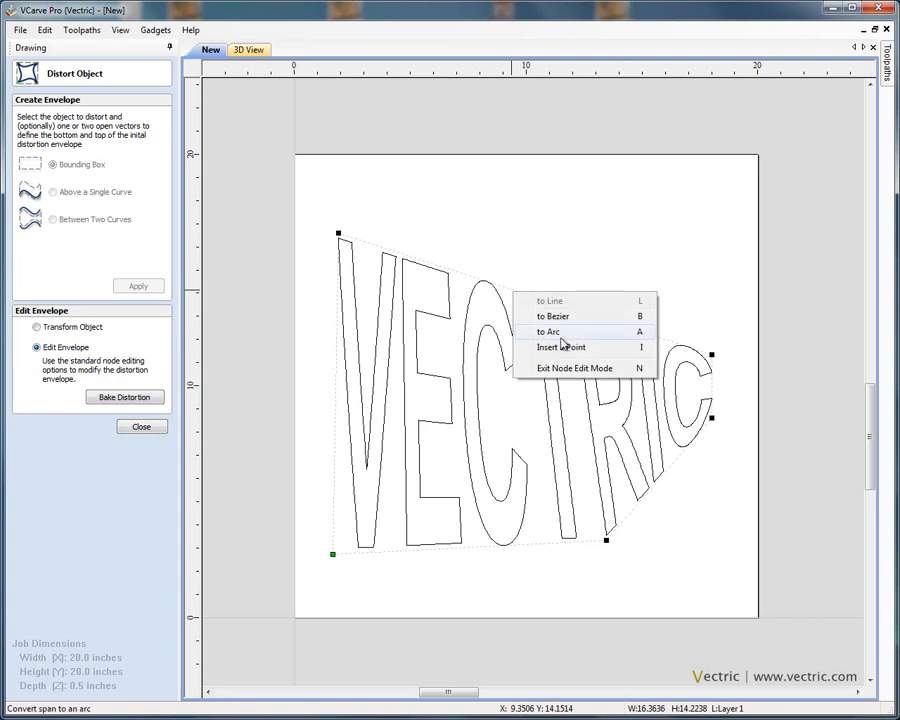
pyautogui.click(640, 350)
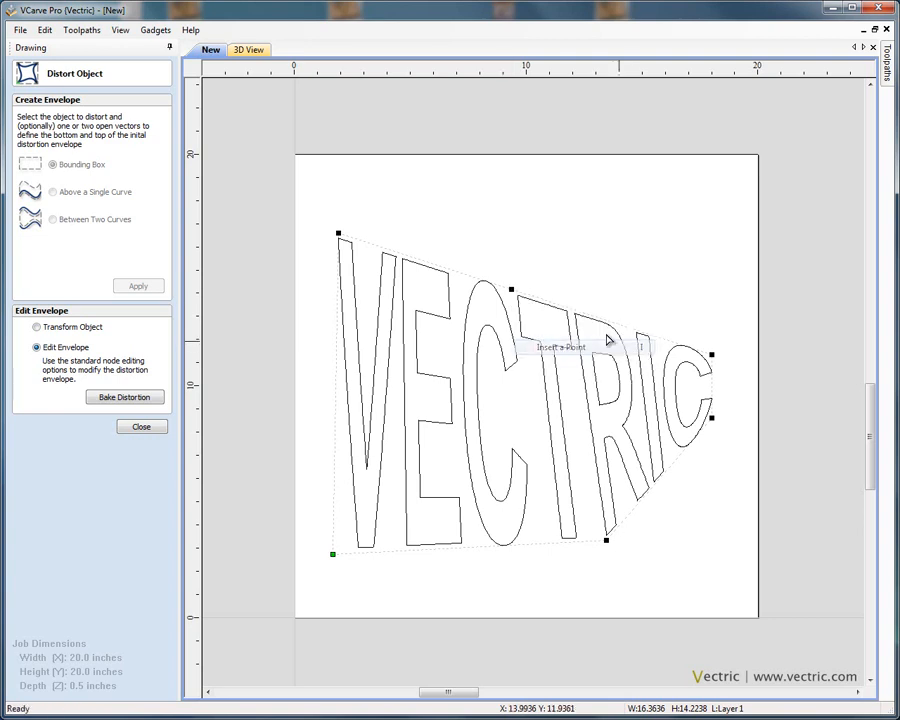
pyautogui.moveTo(513, 290); pyautogui.dragTo(575, 218)
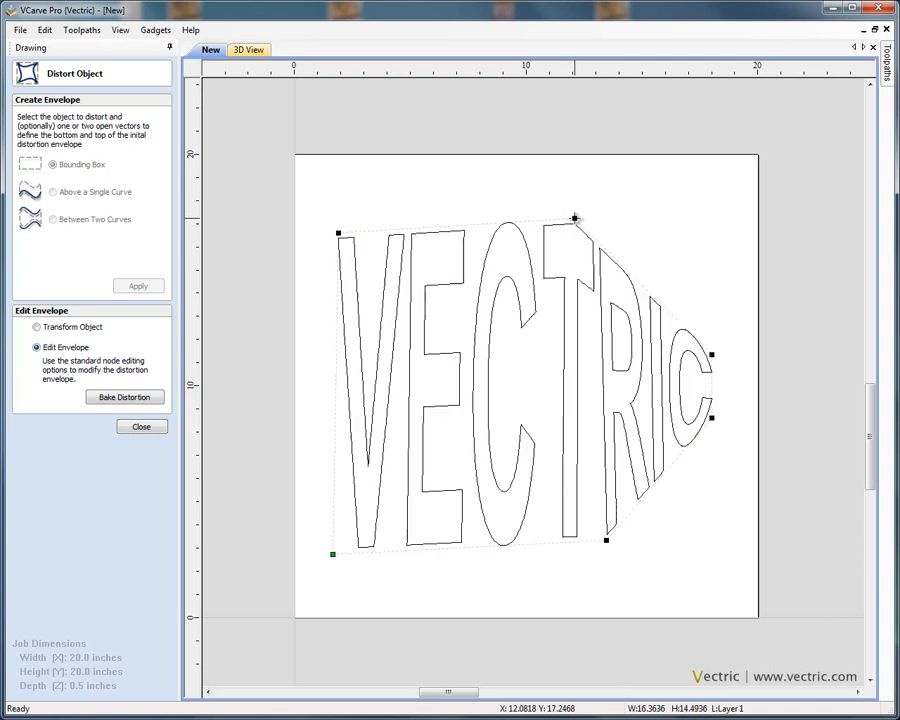
# Step: Move the envelope's lower middle point left beneath the T and its upper middle point to about X 11.6, Y 16.2
pyautogui.click(606, 540)
pyautogui.moveTo(566, 542); pyautogui.dragTo(565, 542)
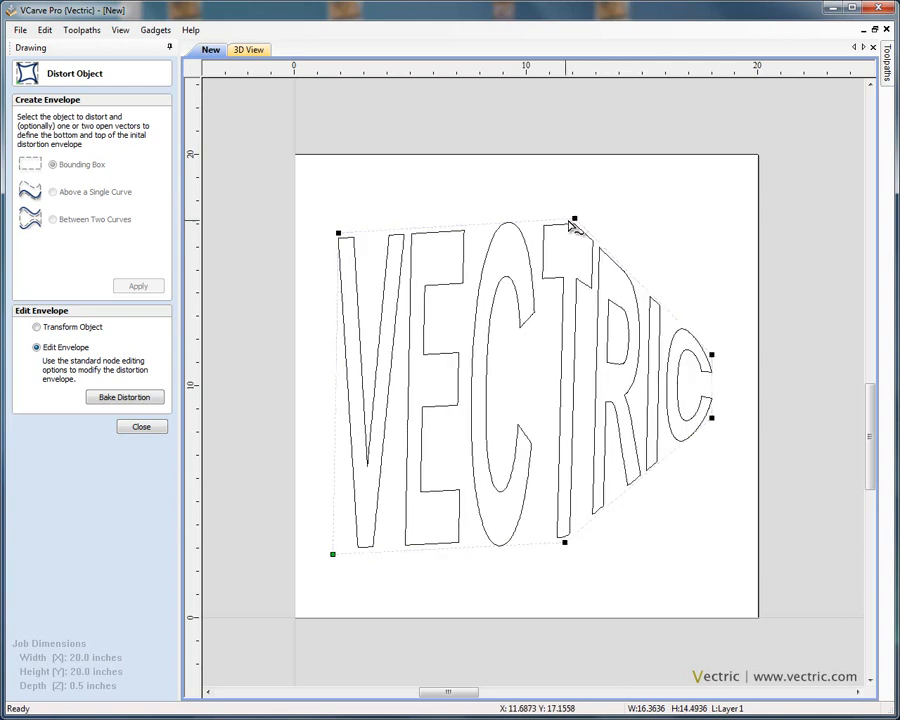
pyautogui.moveTo(574, 216); pyautogui.dragTo(564, 243)
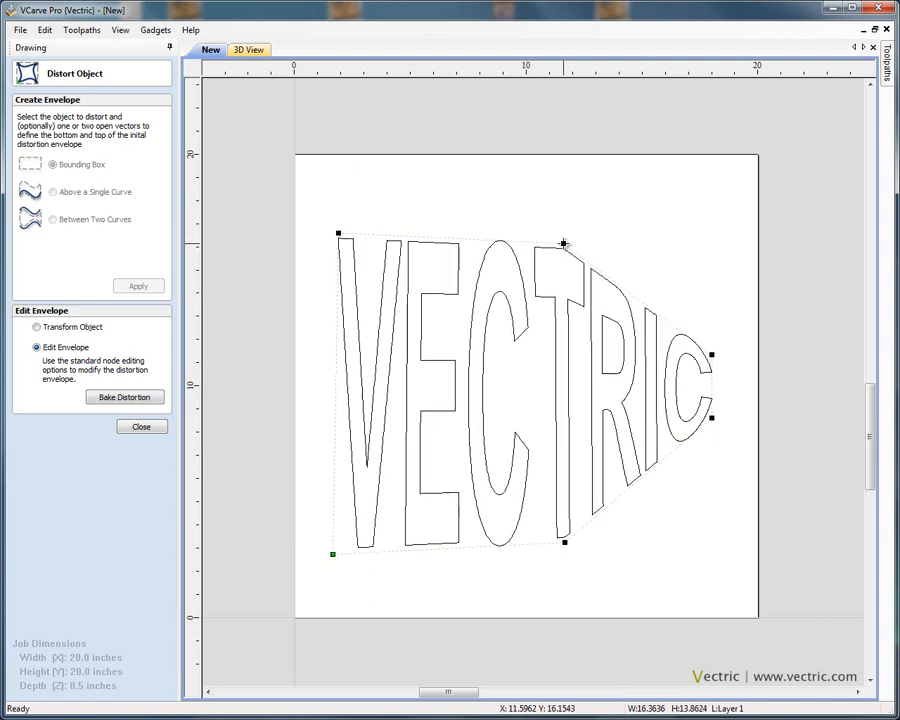
# Step: Deselect and reselect the distorted text, bake its distortion and close the Distort Object form
pyautogui.click(676, 296)
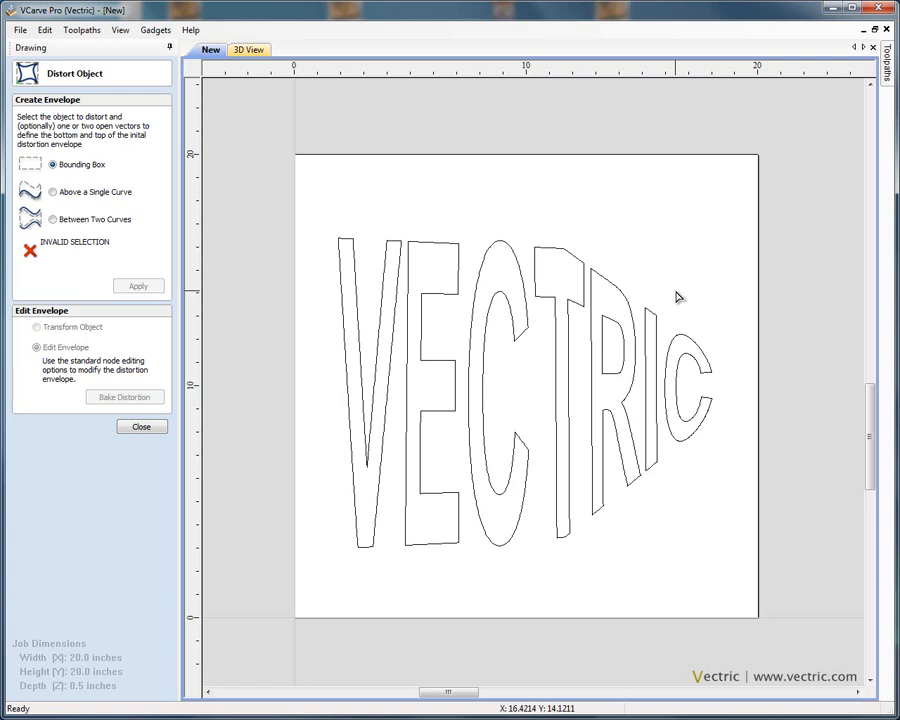
pyautogui.click(557, 311)
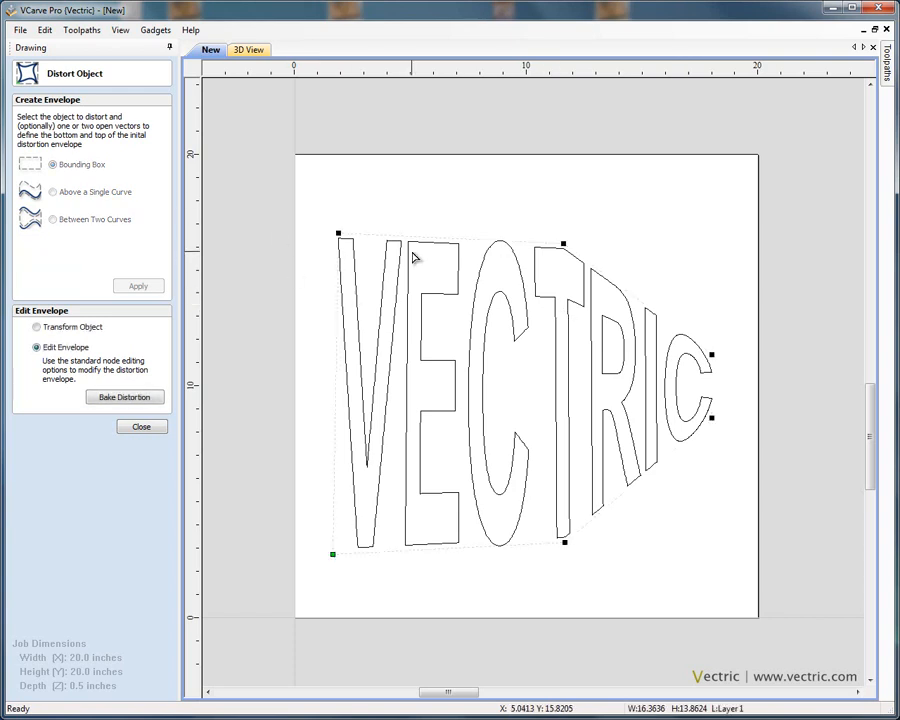
pyautogui.click(147, 400)
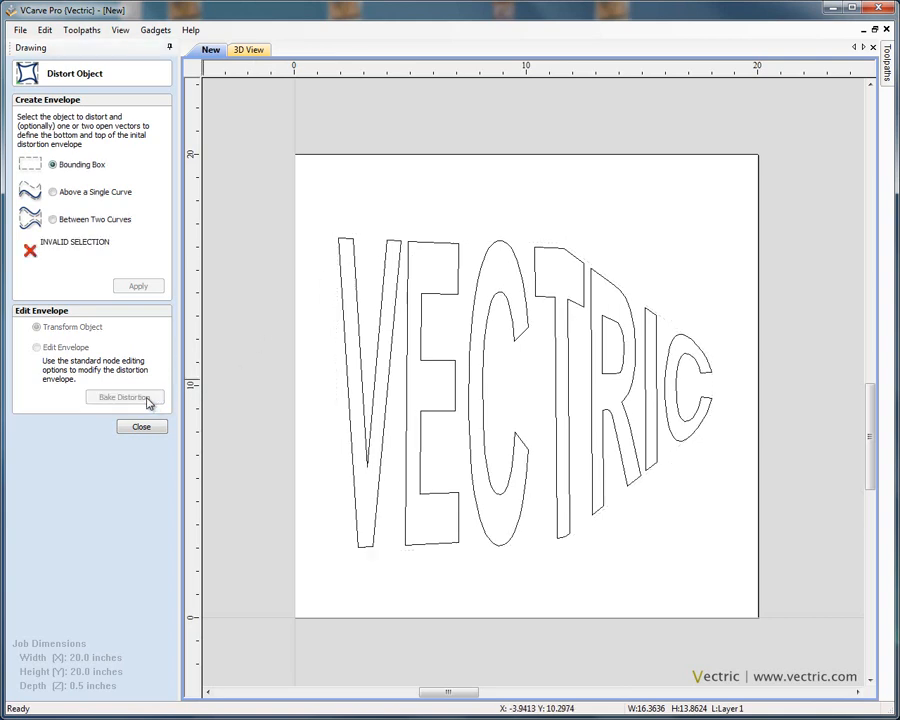
pyautogui.click(141, 427)
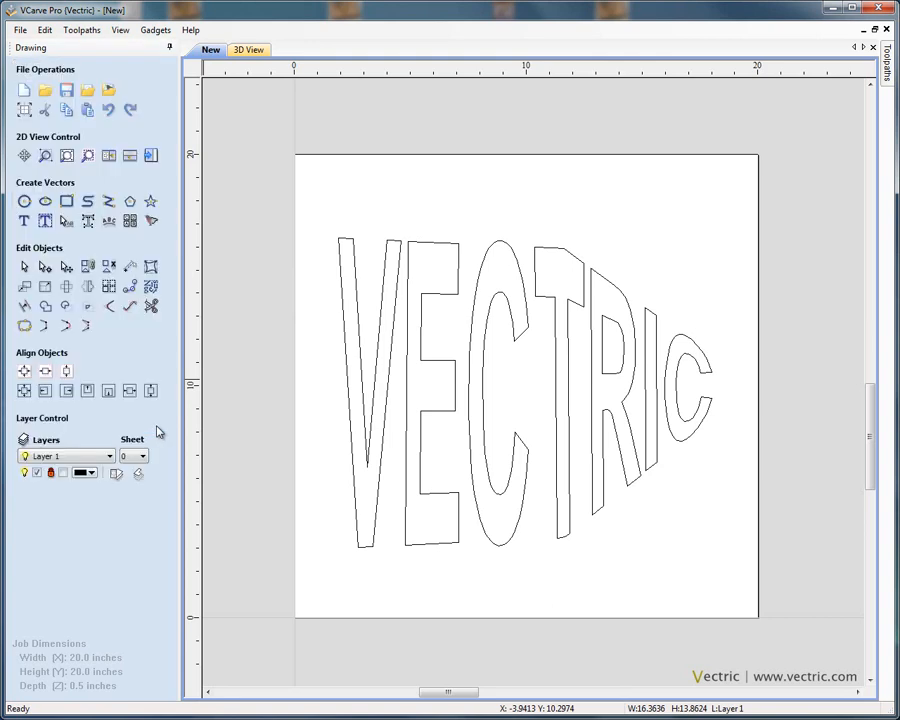
# Step: Select the baked letters V, E and first C individually, and display the C's nodes in node editing mode
pyautogui.click(365, 387)
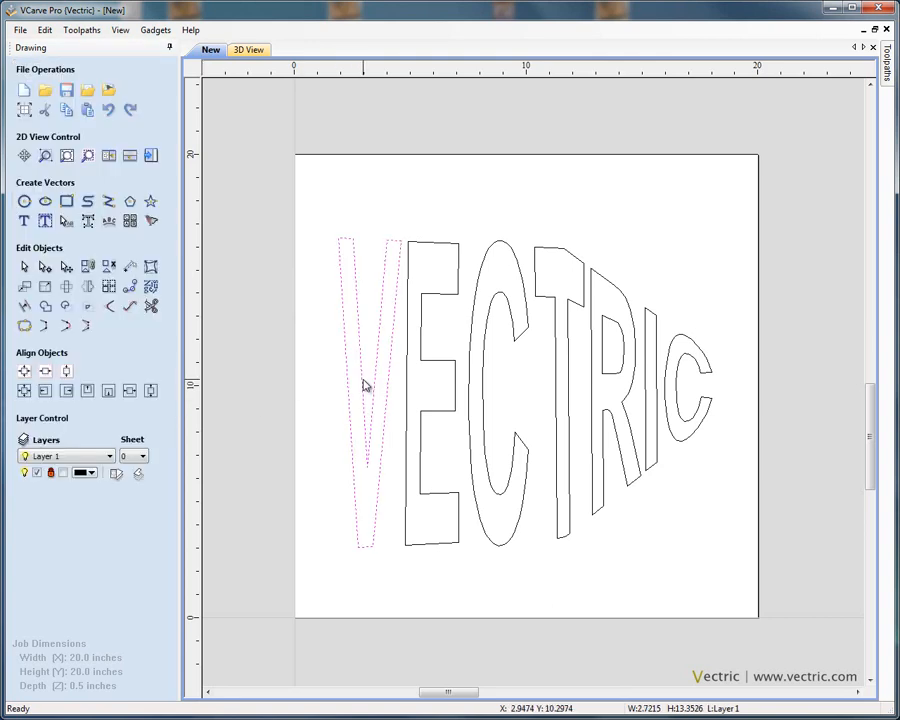
pyautogui.click(421, 348)
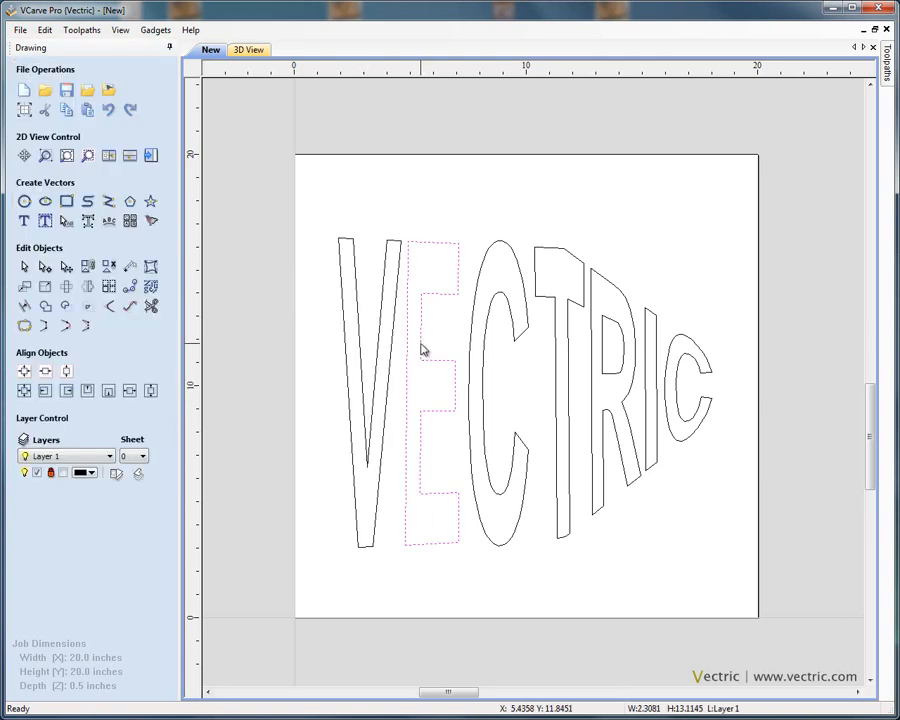
pyautogui.click(484, 267)
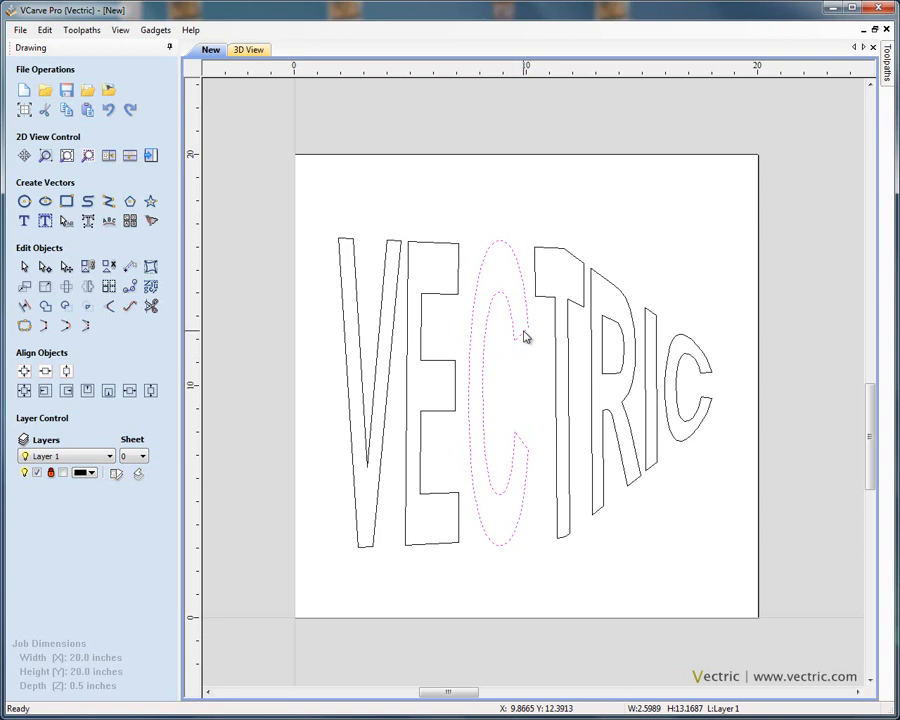
pyautogui.press('n')
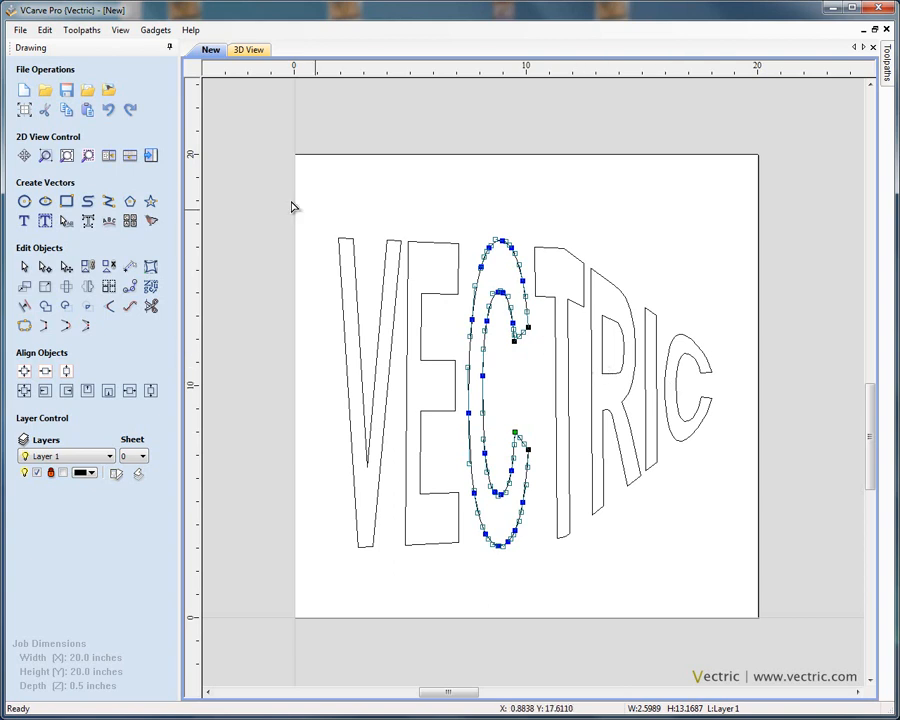
# Step: Undo the baked distortion and all envelope edits back to the flat, undistorted VECTRIC text
pyautogui.click(115, 112)
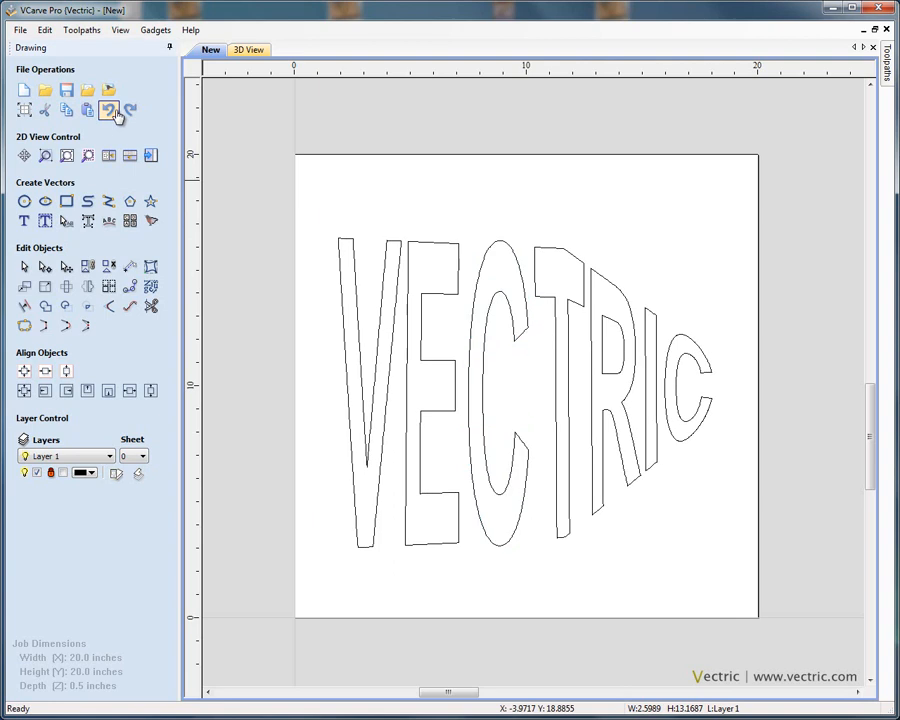
pyautogui.click(115, 112)
pyautogui.click(115, 112)
pyautogui.click(115, 112)
pyautogui.click(115, 112)
pyautogui.click(115, 112)
pyautogui.click(115, 112)
pyautogui.click(115, 112)
pyautogui.click(115, 112)
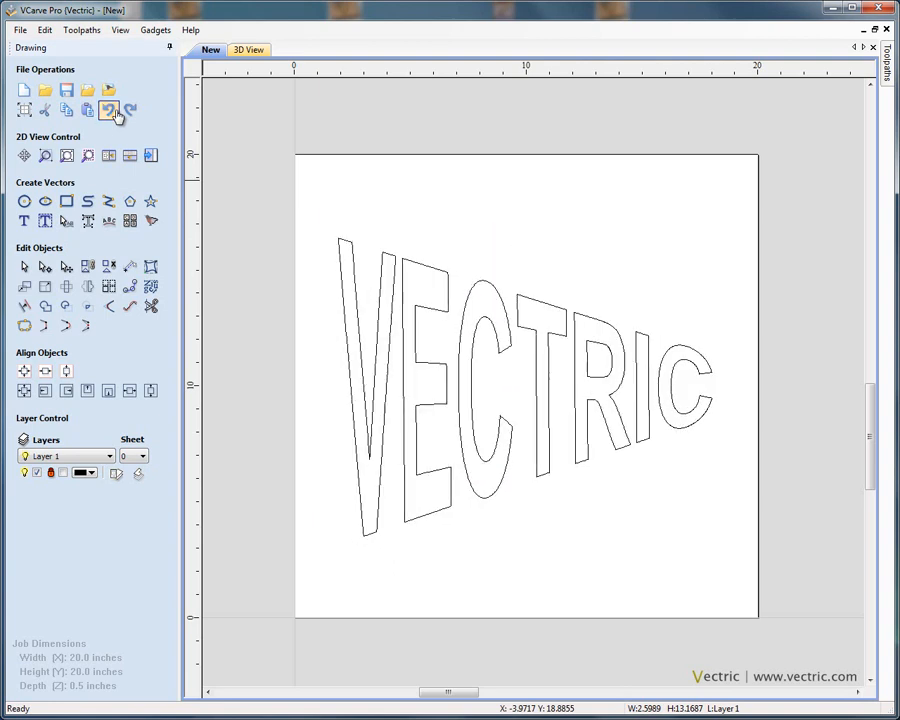
pyautogui.click(115, 112)
pyautogui.click(113, 112)
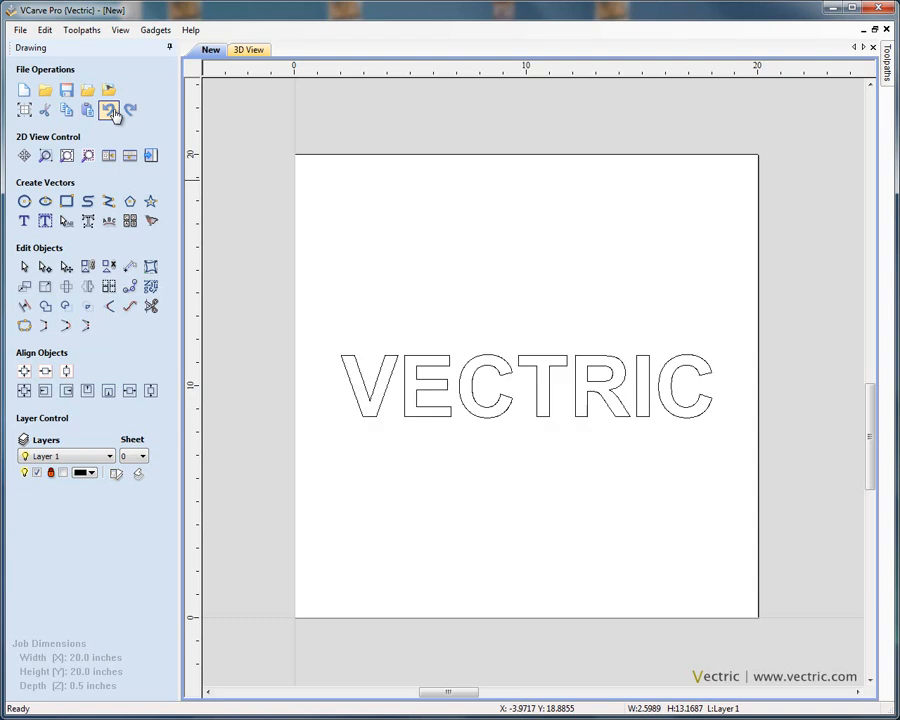
# Step: Clear the selection and select the whole undistorted VECTRIC text again
pyautogui.click(476, 380)
pyautogui.click(365, 300)
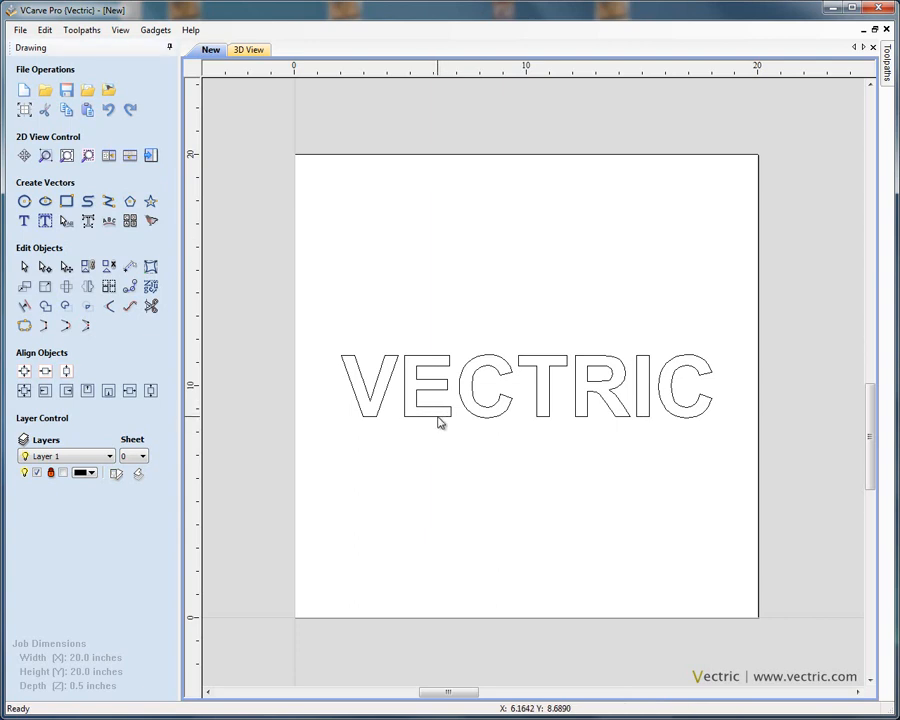
pyautogui.click(437, 418)
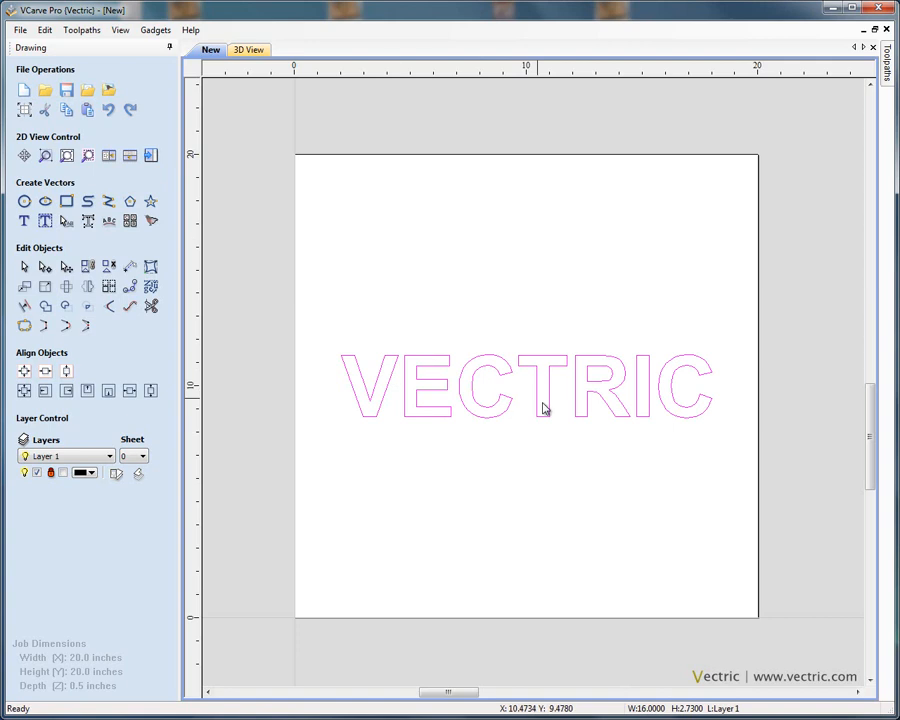
# Step: Open the VECTRIC text's Auto Layout Text settings for viewing and close them without applying anything
pyautogui.click(44, 221)
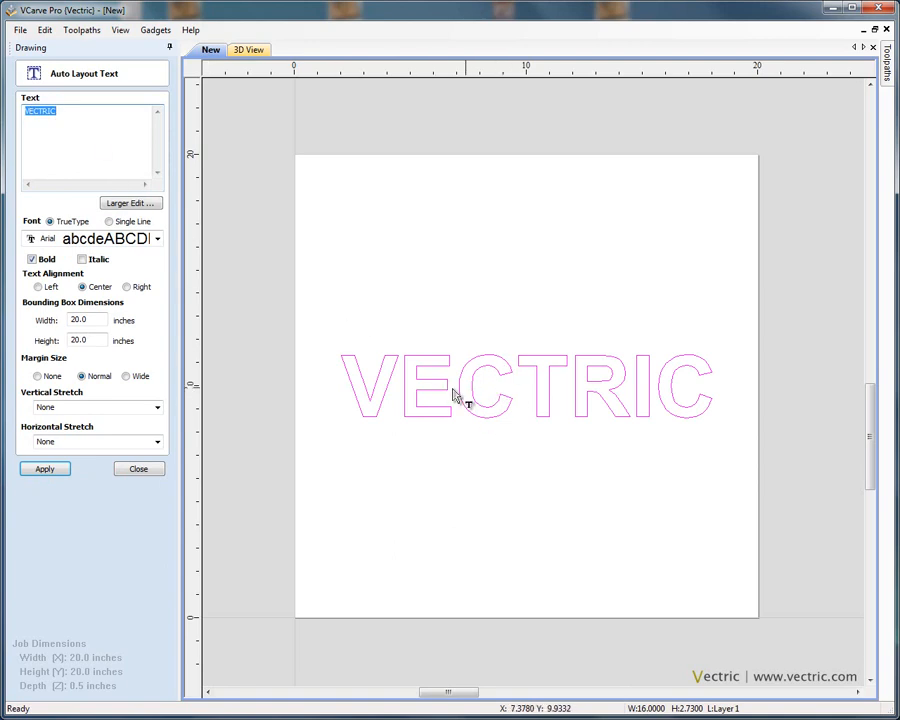
pyautogui.click(139, 469)
pyautogui.click(490, 402)
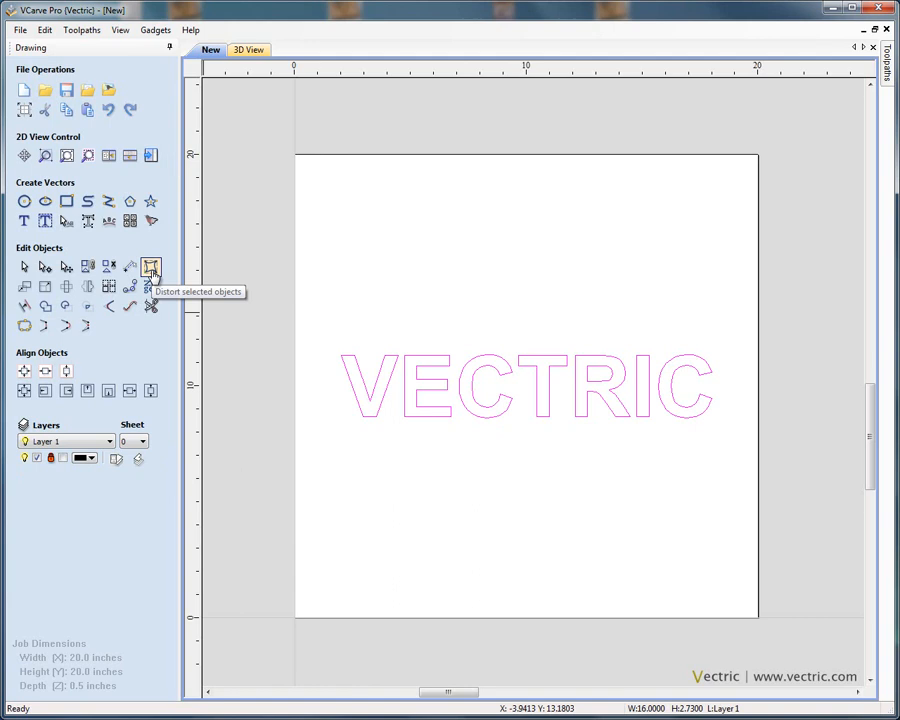
# Step: Reselect the VECTRIC text and move it straight down to the lower part of the job area
pyautogui.click(535, 300)
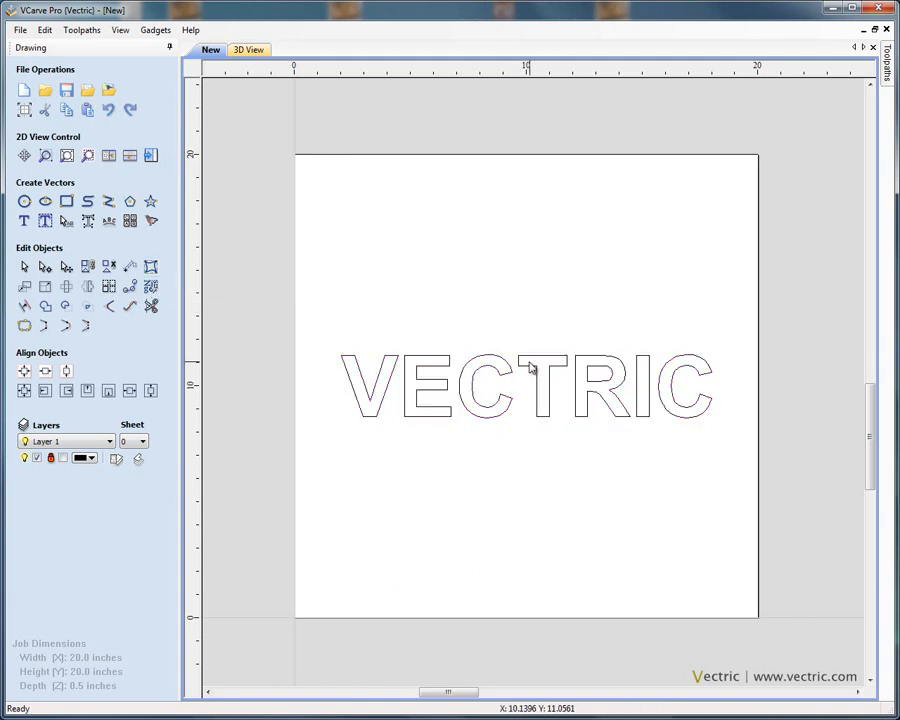
pyautogui.click(511, 376)
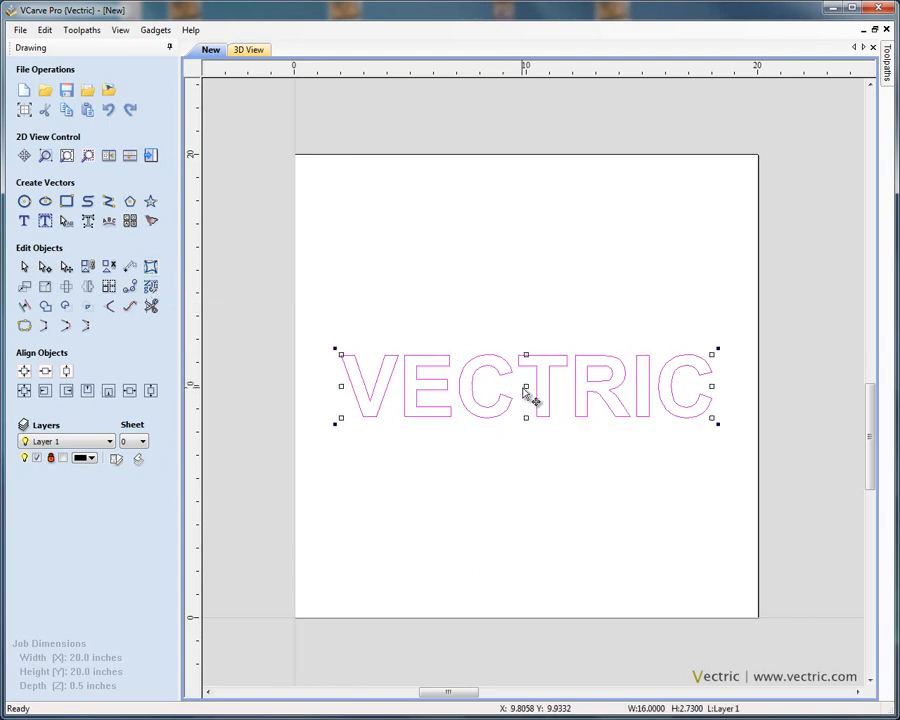
pyautogui.moveTo(522, 382); pyautogui.dragTo(532, 554)
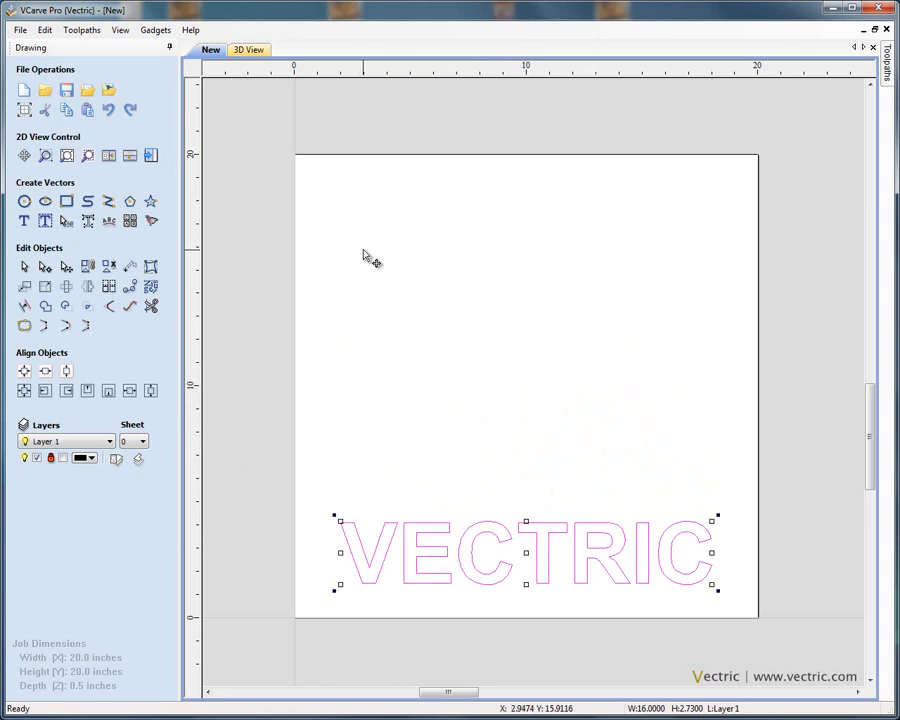
# Step: Draw a square-cornered rectangle about 15.1 by 3.1 inches in the upper part of the job area
pyautogui.click(348, 289)
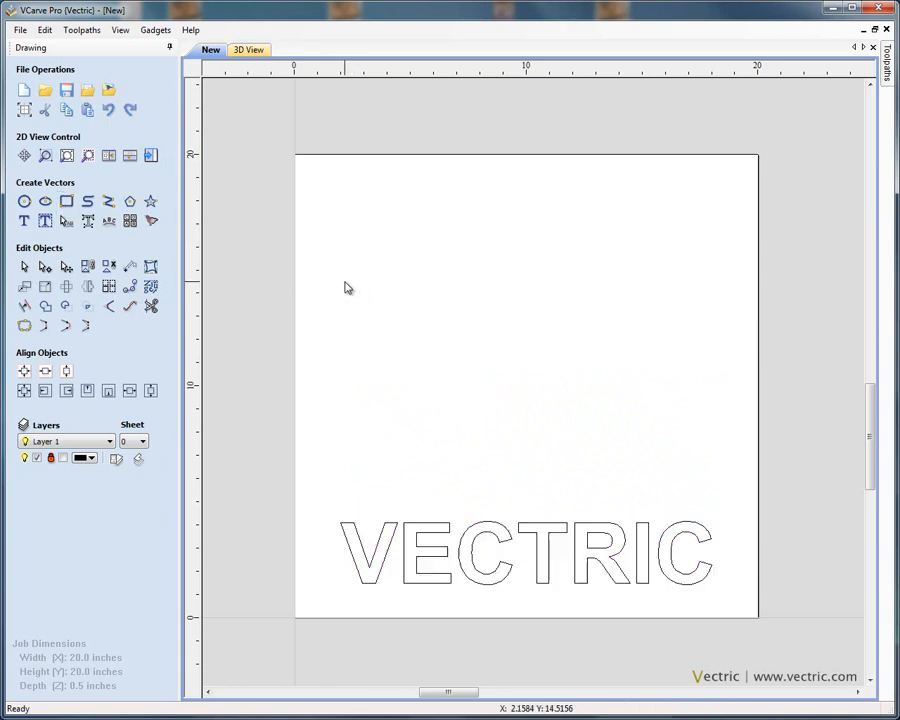
pyautogui.click(67, 202)
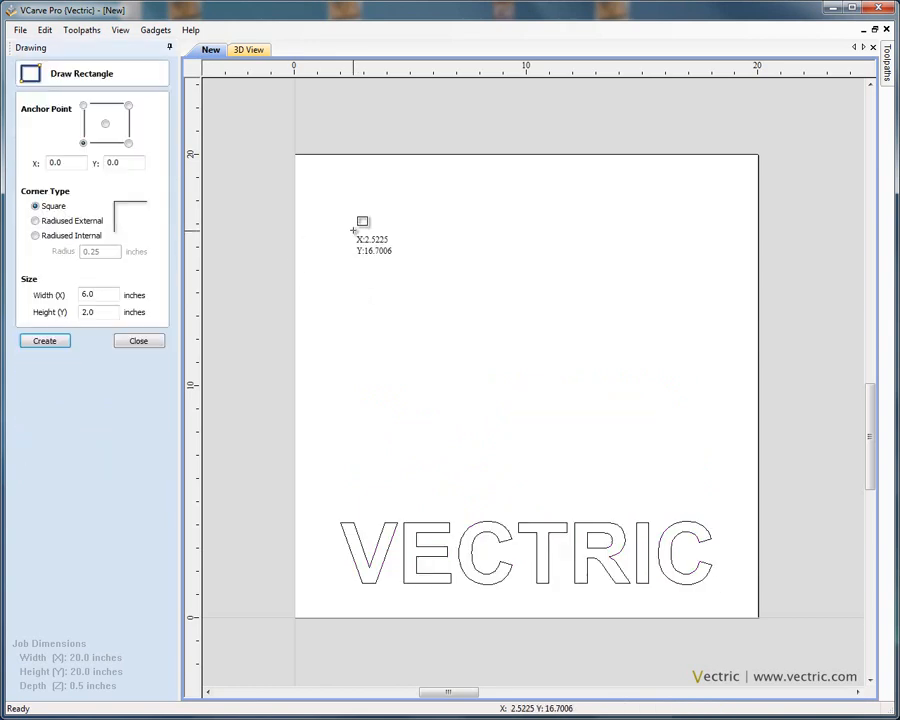
pyautogui.moveTo(355, 224); pyautogui.dragTo(704, 295)
pyautogui.press('Escape')
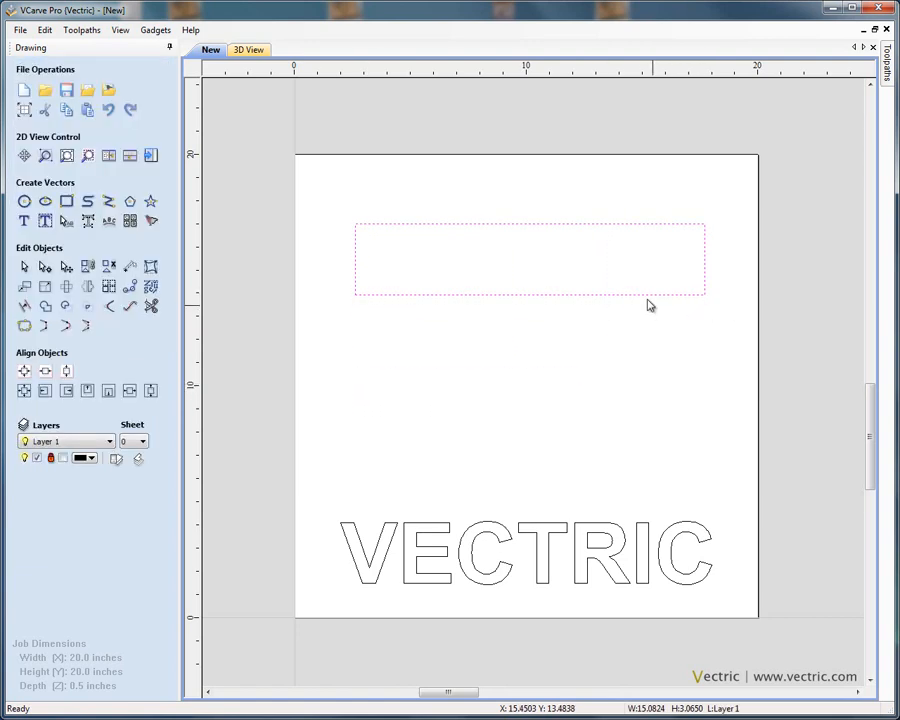
# Step: Delete the rectangle's two vertical side spans in node editing, leaving two separate horizontal lines
pyautogui.press('n')
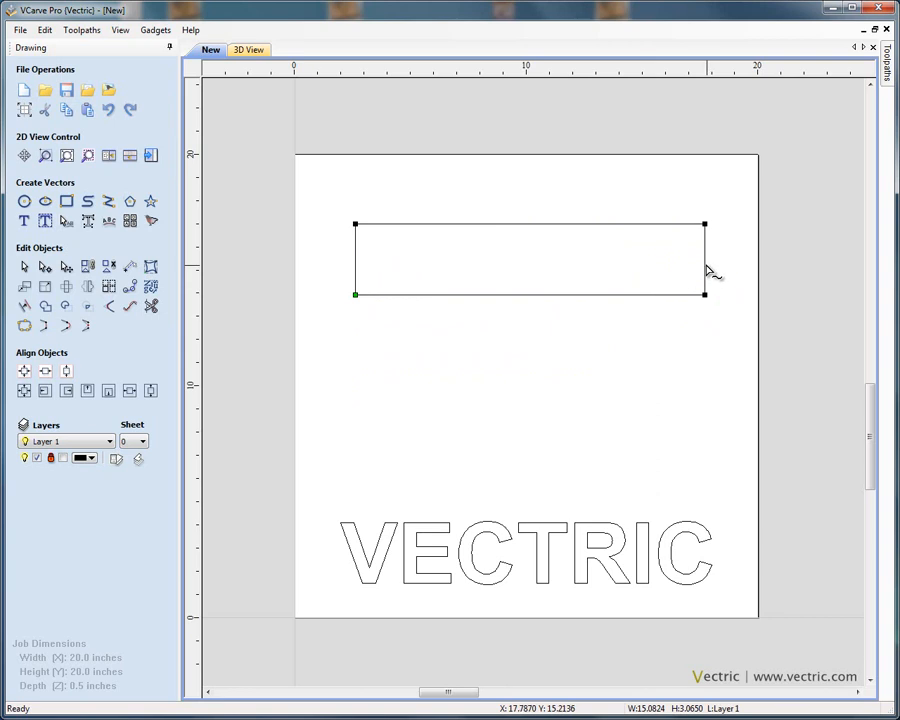
pyautogui.rightClick(706, 258)
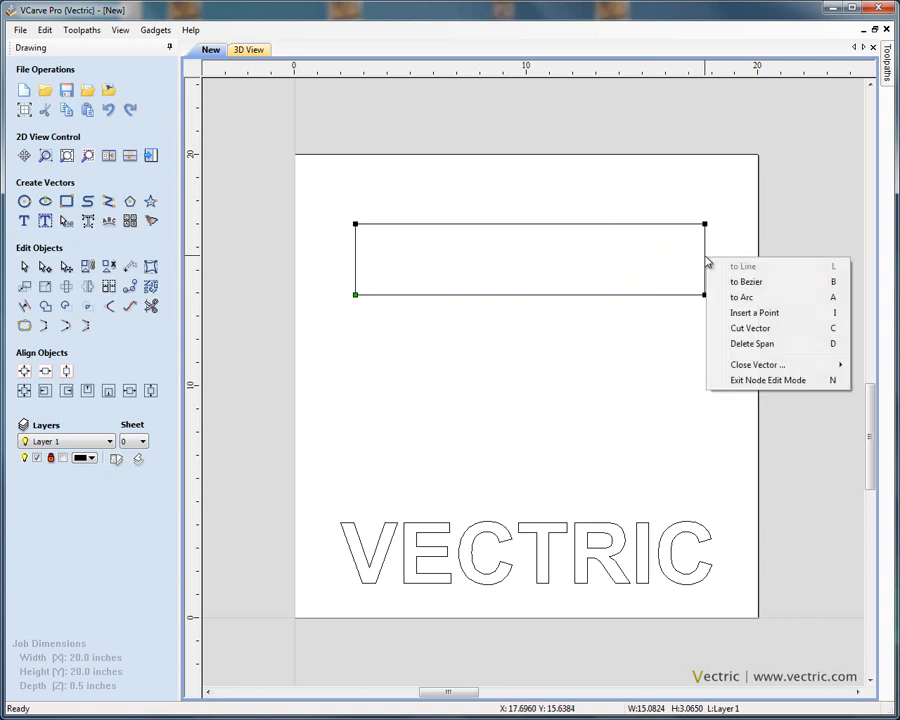
pyautogui.click(748, 343)
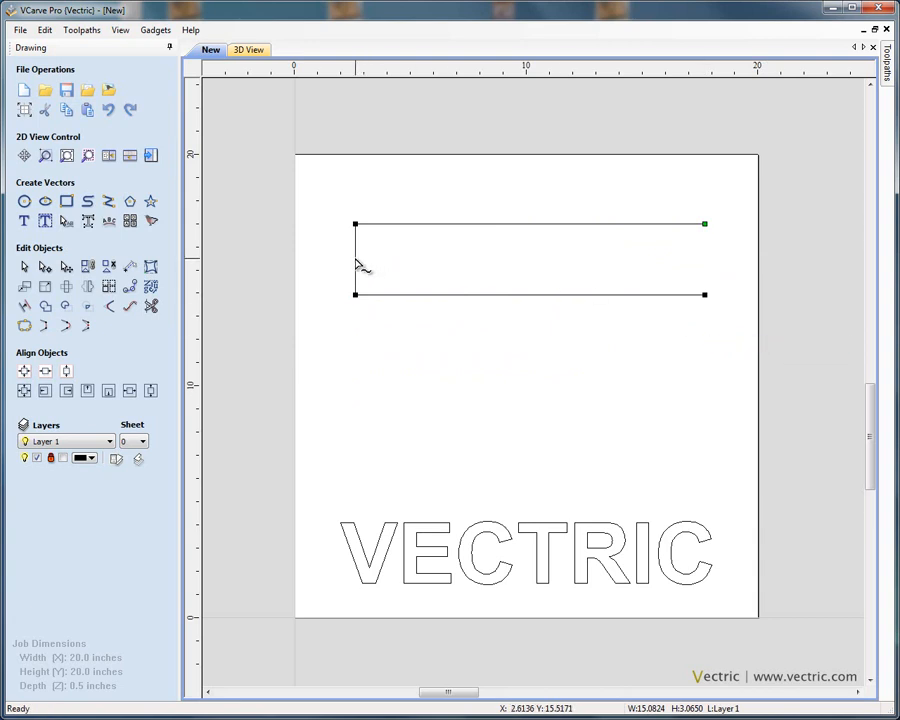
pyautogui.click(401, 296)
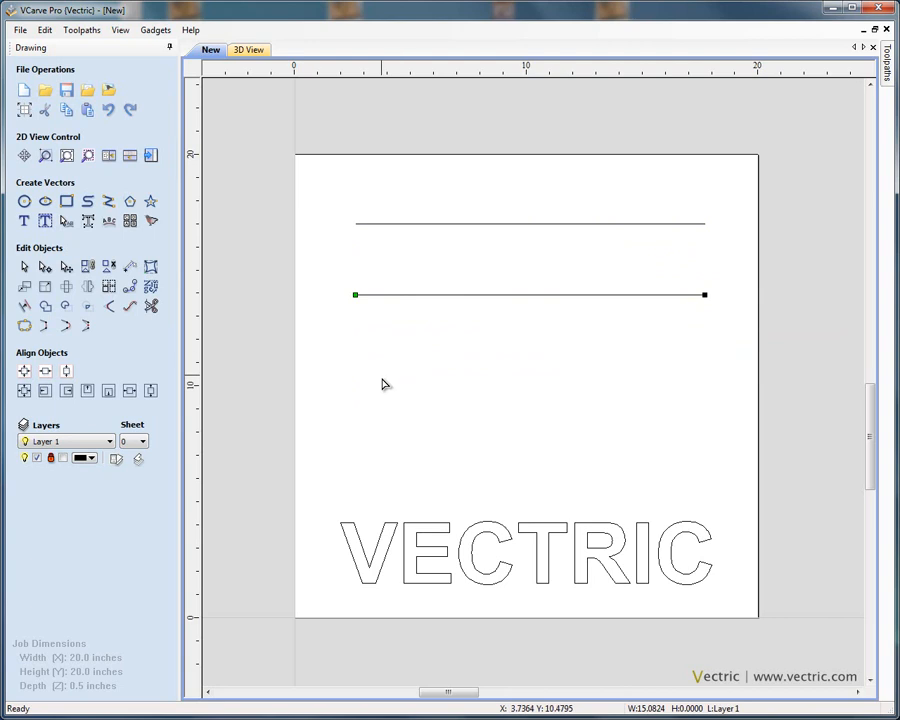
# Step: Lower the left end of the lower line to just above the text, convert it to a Bezier and bow it upward
pyautogui.moveTo(356, 295); pyautogui.dragTo(362, 468)
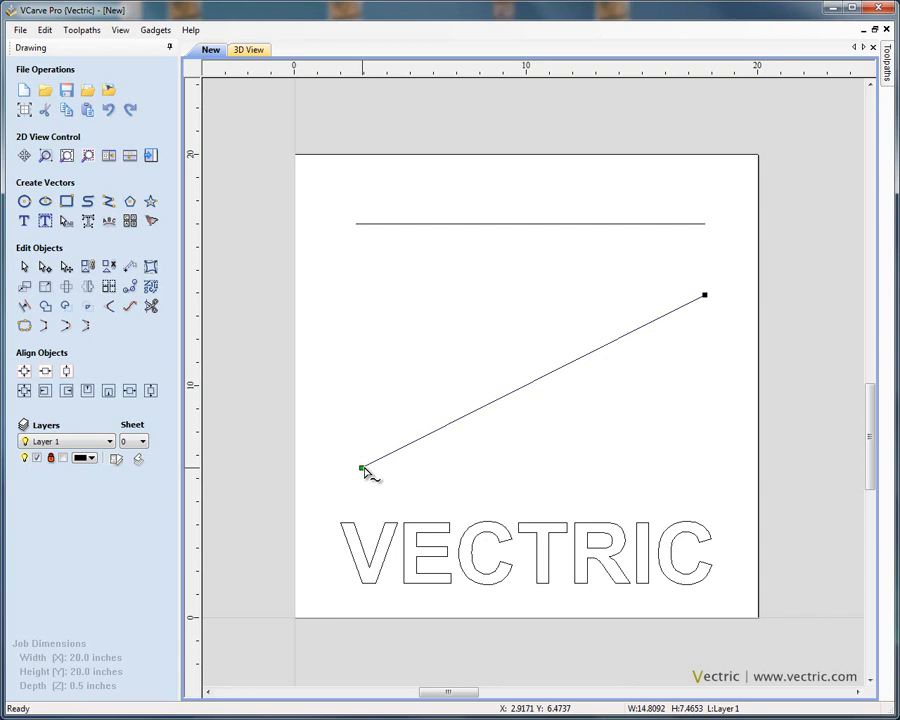
pyautogui.rightClick(501, 402)
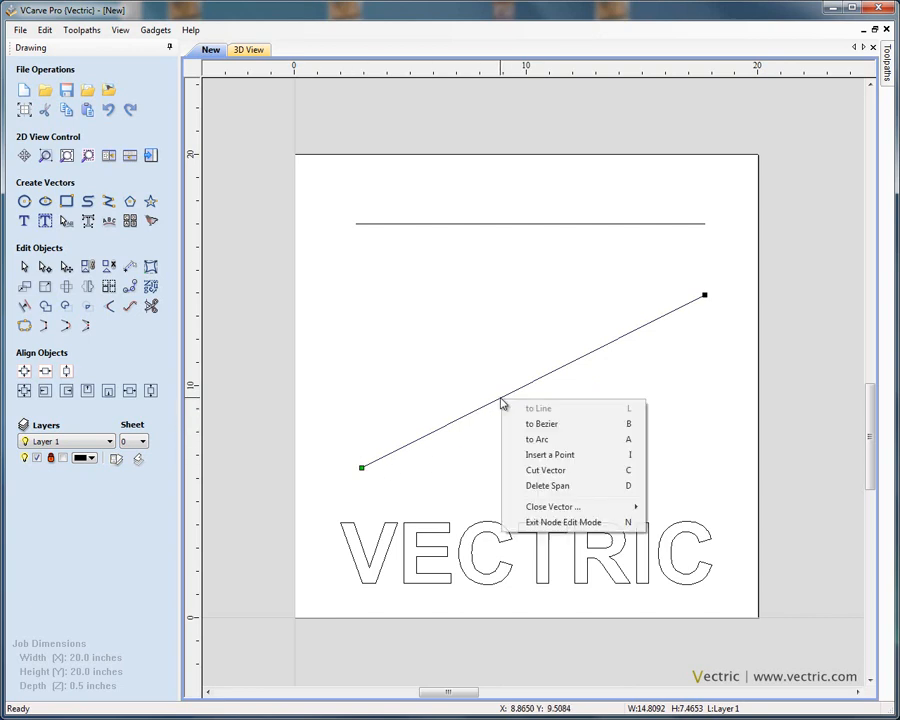
pyautogui.click(549, 426)
pyautogui.moveTo(465, 413); pyautogui.dragTo(432, 309)
pyautogui.moveTo(603, 347); pyautogui.dragTo(563, 299)
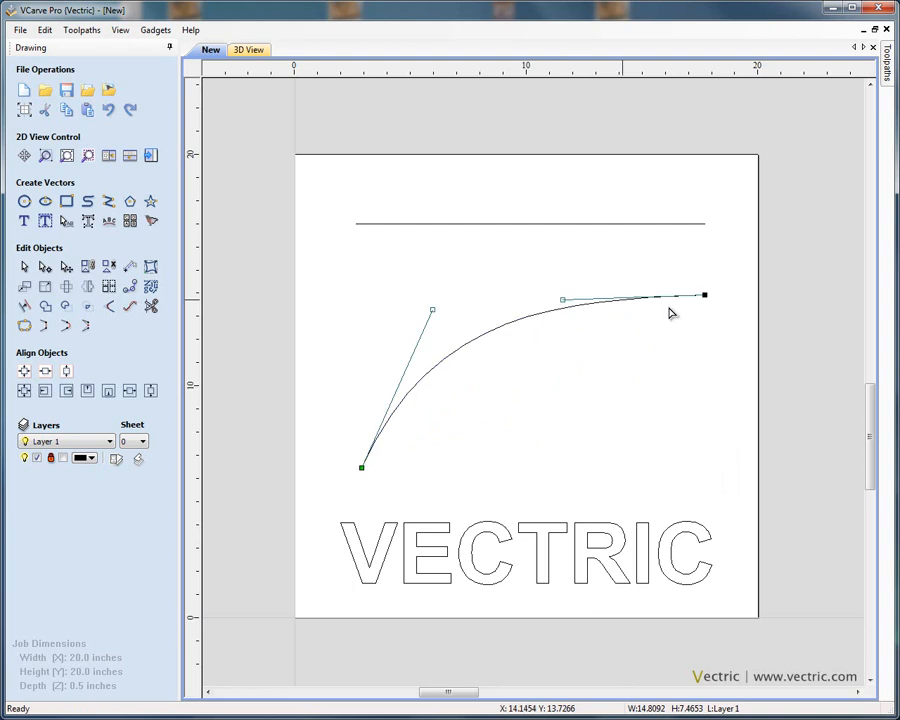
pyautogui.click(668, 344)
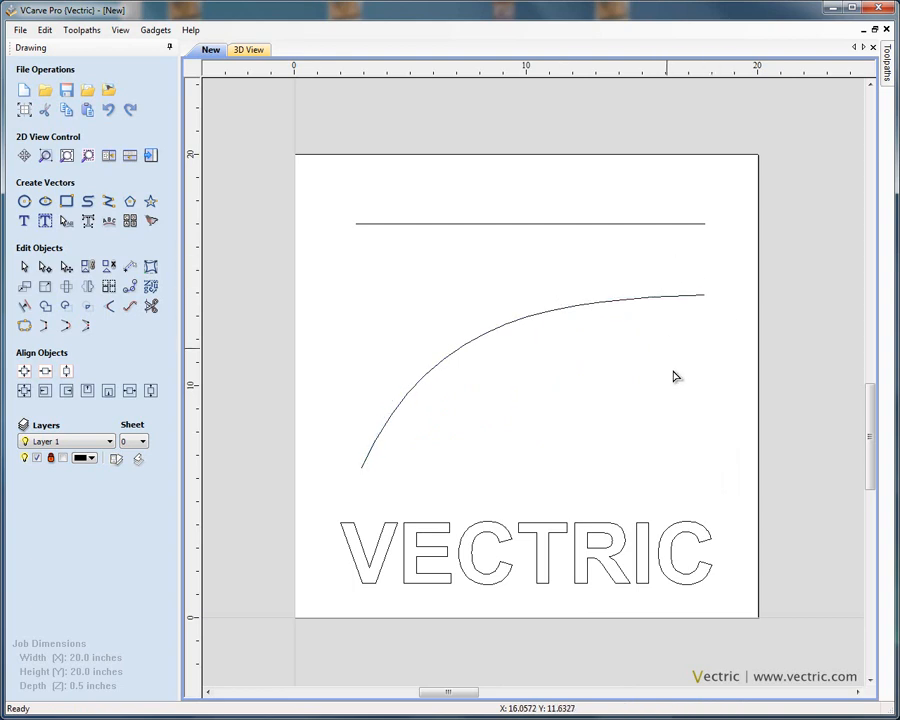
# Step: Select the Bezier curve, the straight line and the text, and set Distort Object to Between Two Curves
pyautogui.rightClick(670, 390)
pyautogui.click(558, 408)
pyautogui.click(506, 528)
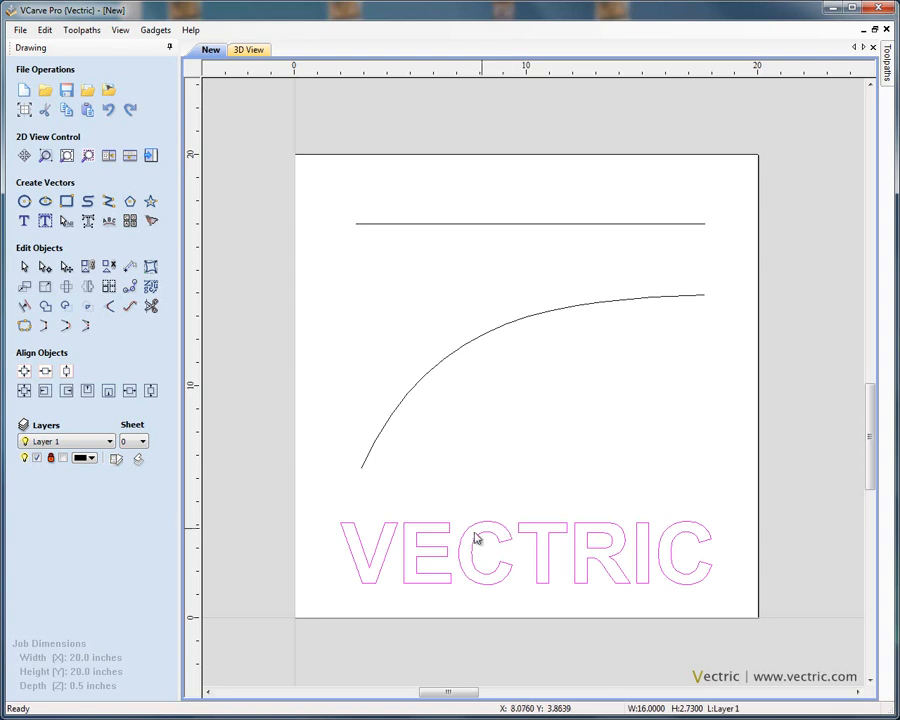
pyautogui.click(389, 429)
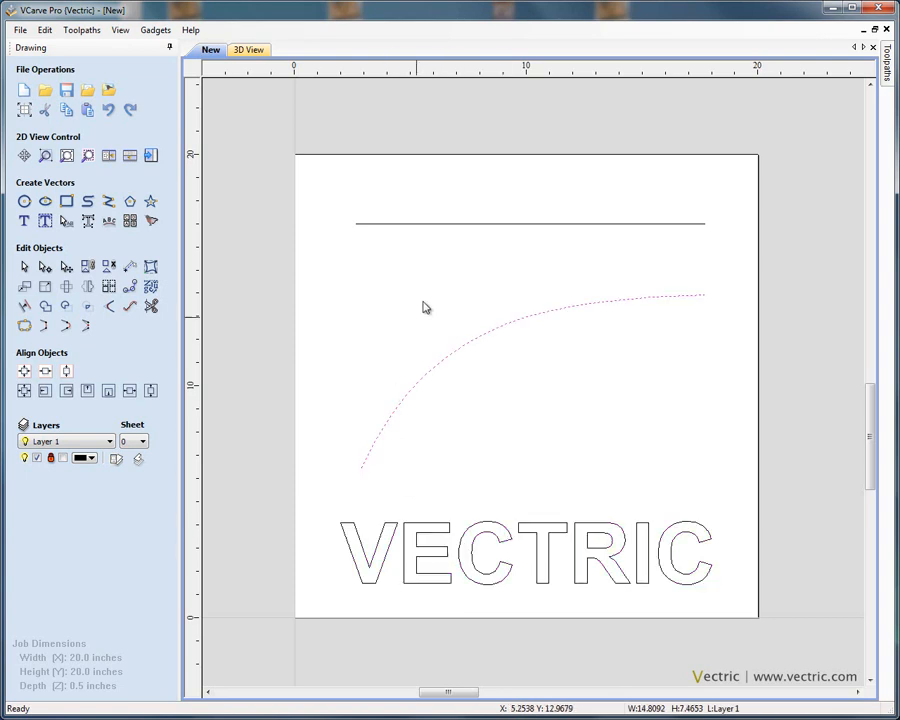
pyautogui.keyDown('shift'); pyautogui.click(447, 228); pyautogui.keyUp('shift')
pyautogui.keyDown('shift'); pyautogui.click(448, 533); pyautogui.keyUp('shift')
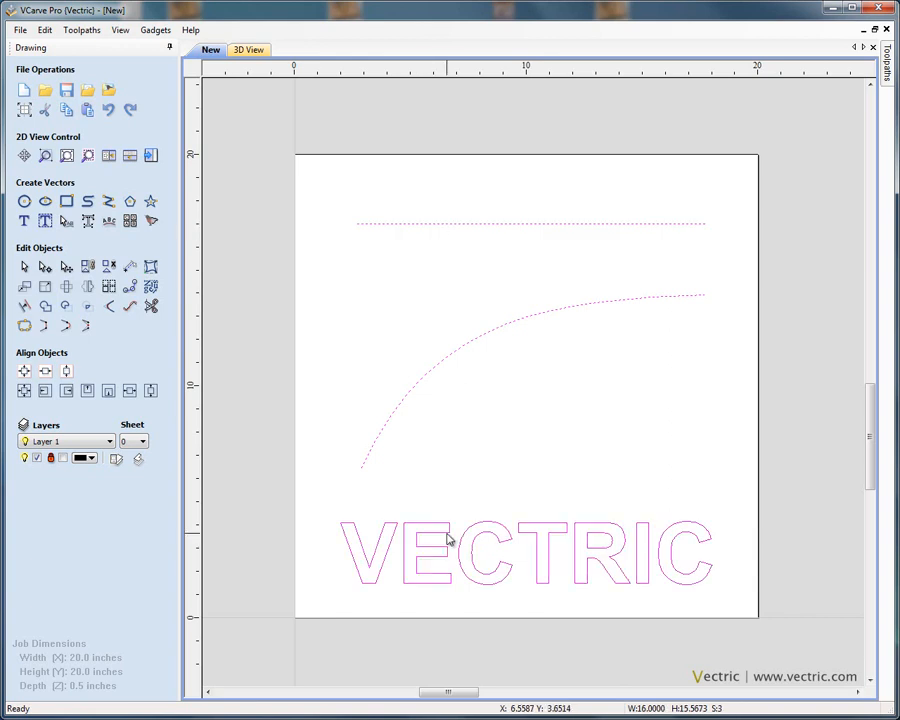
pyautogui.click(151, 267)
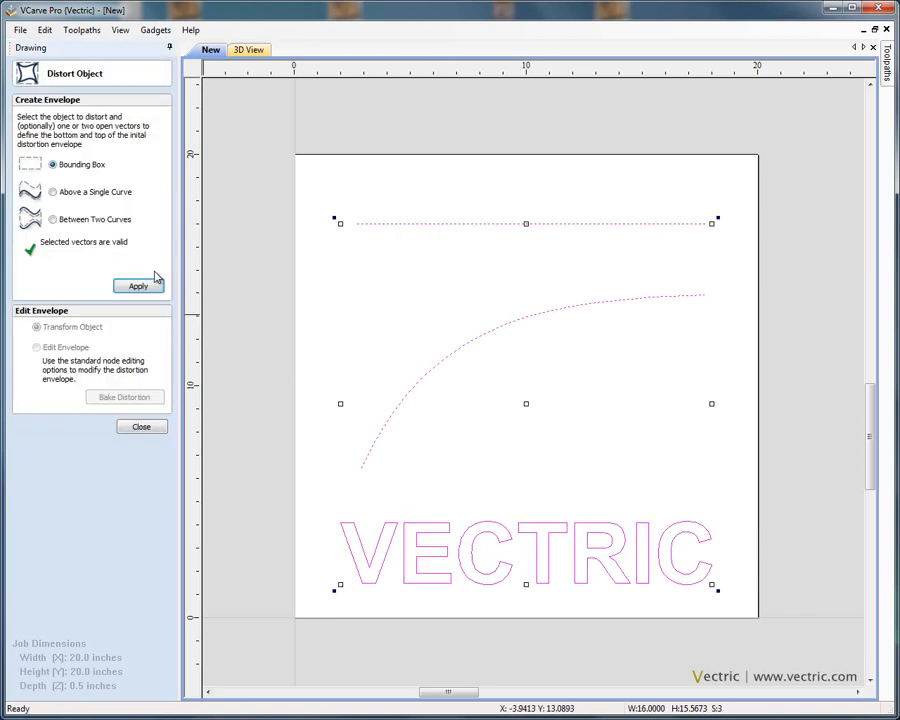
pyautogui.click(53, 220)
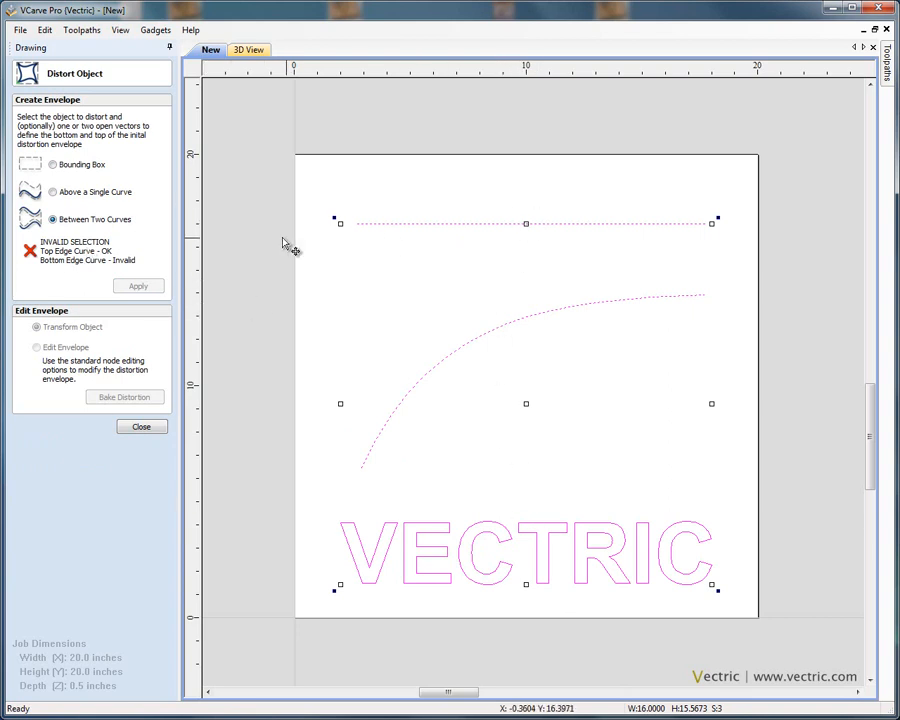
# Step: Reselect the text first, followed by the lower curve and the upper line, and apply the Between Two Curves envelope
pyautogui.click(355, 187)
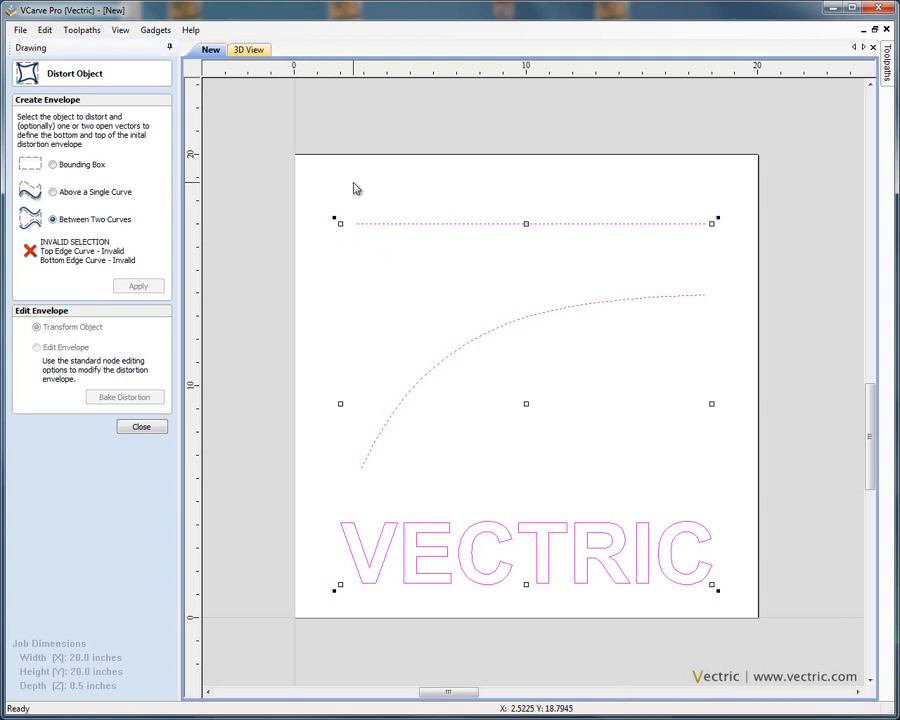
pyautogui.click(463, 575)
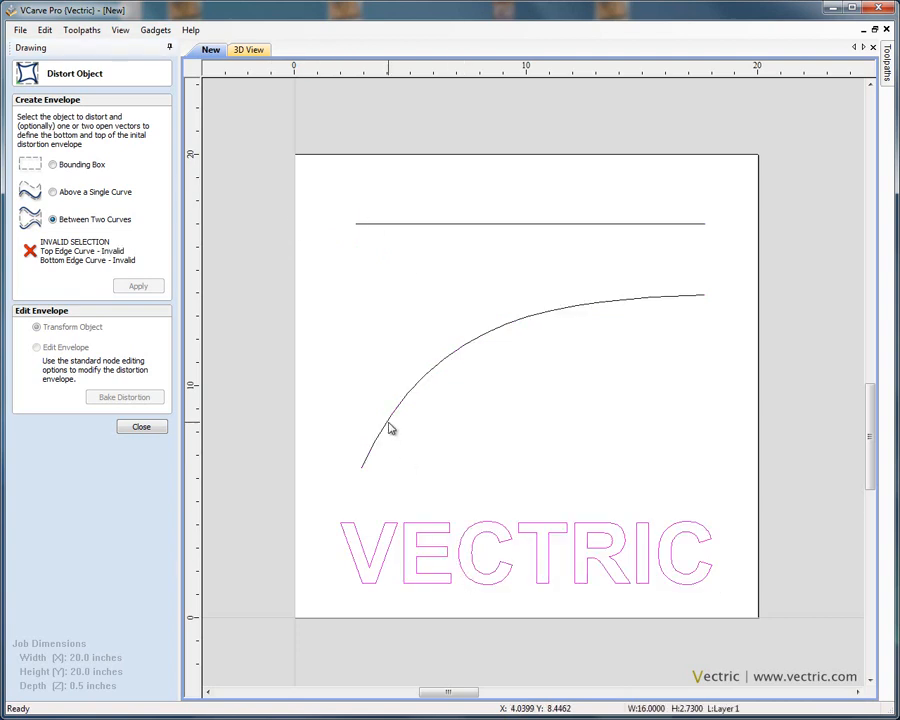
pyautogui.keyDown('shift'); pyautogui.click(390, 426); pyautogui.keyUp('shift')
pyautogui.keyDown('shift'); pyautogui.click(447, 225); pyautogui.keyUp('shift')
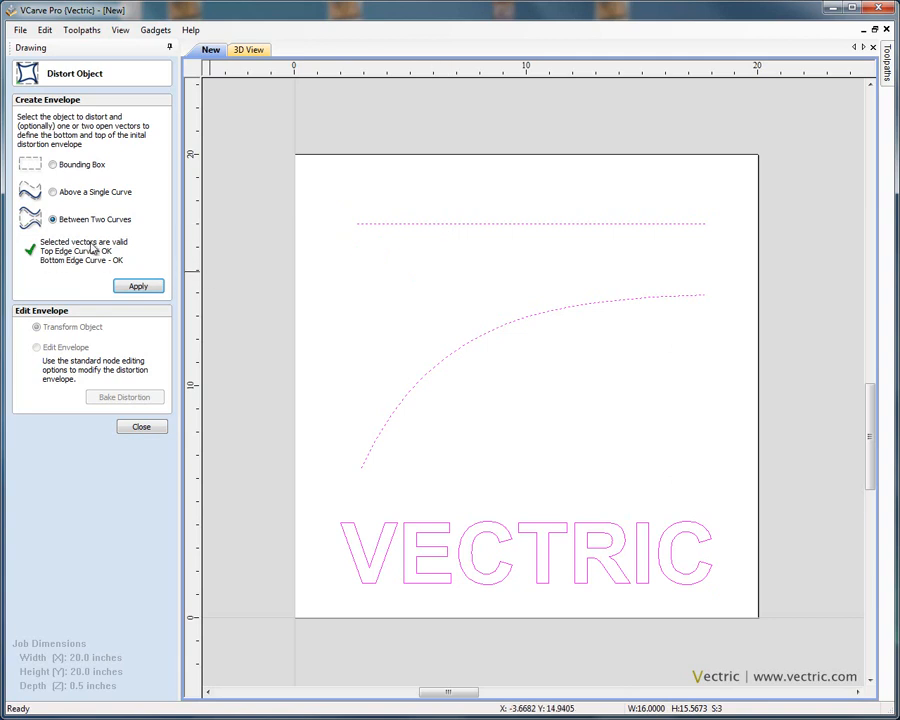
pyautogui.click(131, 286)
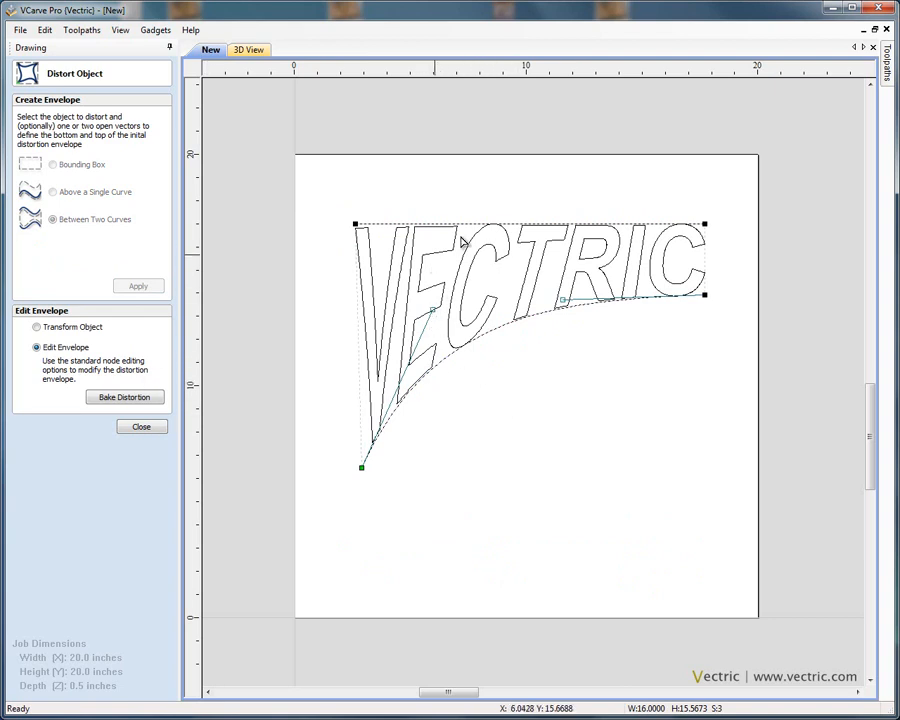
# Step: Flatten the left part of the envelope's lower edge by pulling its Bezier handle to the right, and deselect the text
pyautogui.moveTo(433, 310); pyautogui.dragTo(500, 328)
pyautogui.click(520, 370)
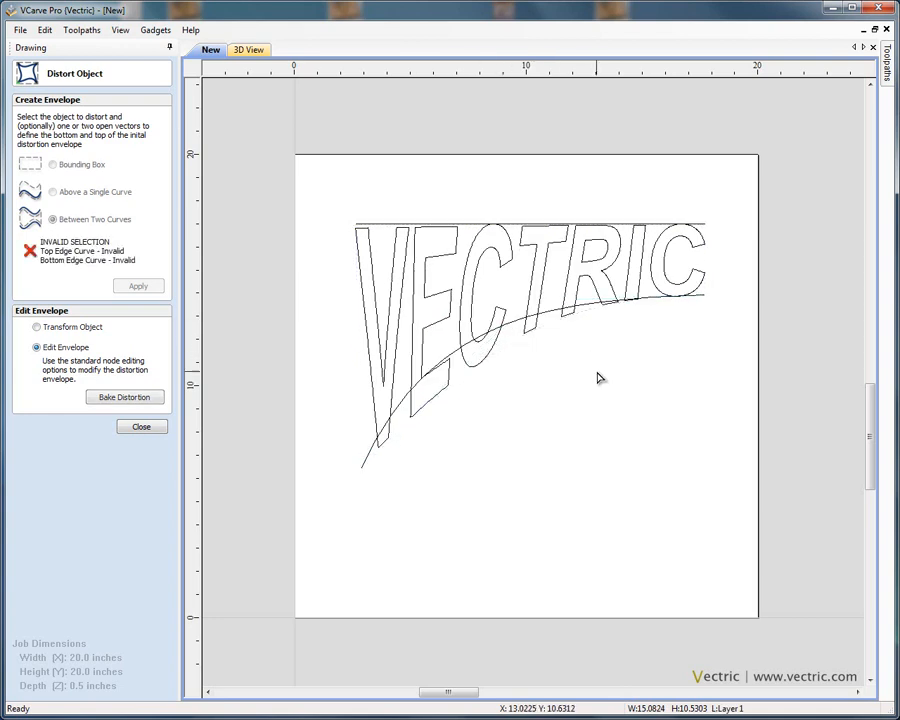
pyautogui.rightClick(522, 349)
pyautogui.press('Escape')
# Step: Delete the original lower curve and upper straight line, keeping only the distorted text
pyautogui.click(519, 325)
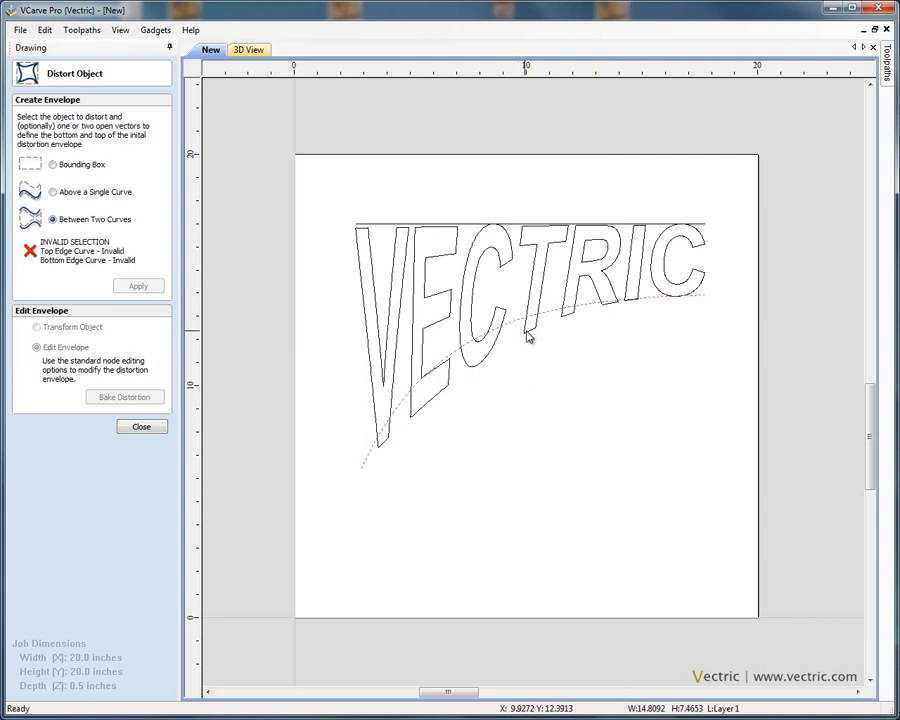
pyautogui.press('Delete')
pyautogui.click(517, 231)
pyautogui.press('Delete')
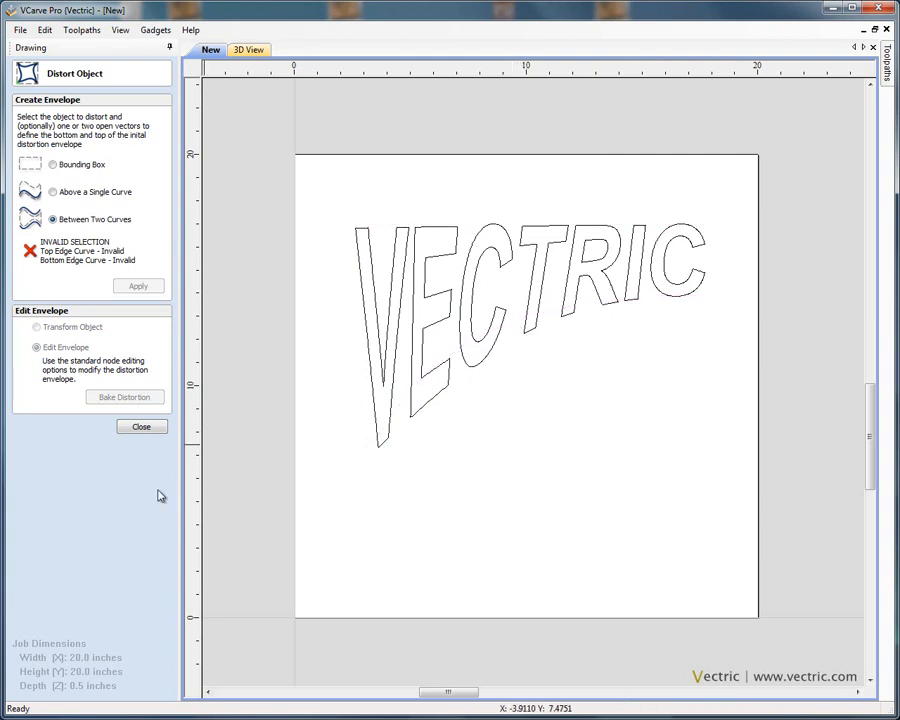
# Step: Reselect the distorted text, show its Transform Object mode and return to Edit Envelope mode
pyautogui.click(370, 384)
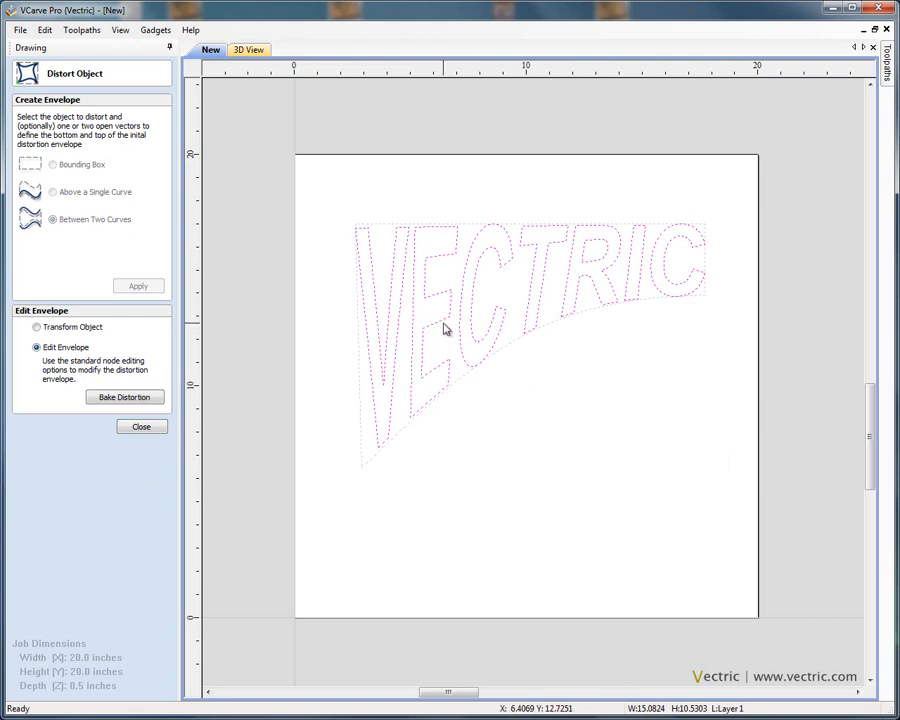
pyautogui.click(36, 328)
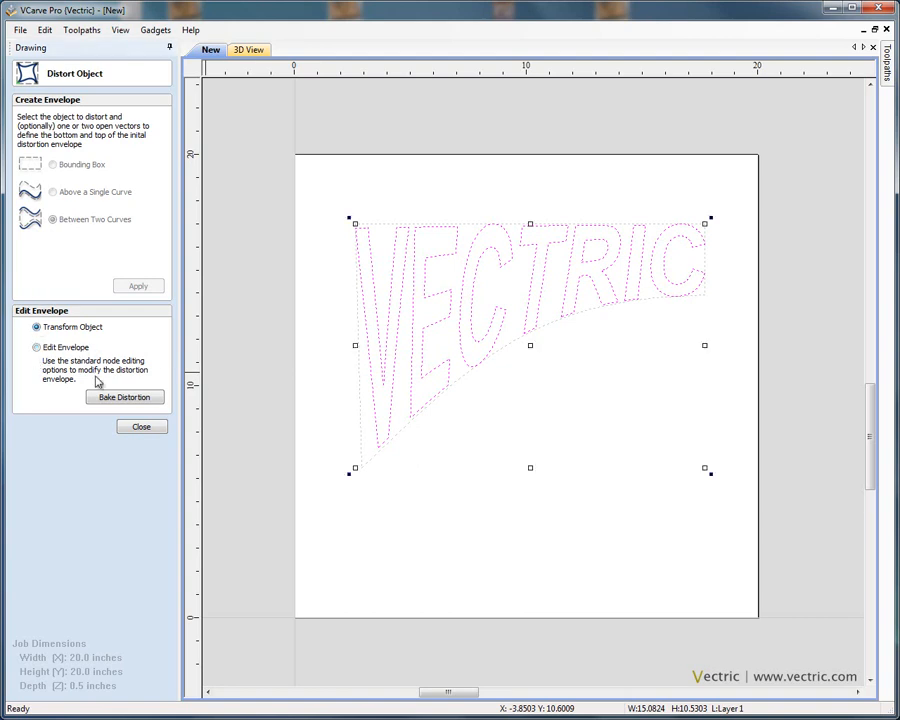
pyautogui.click(37, 347)
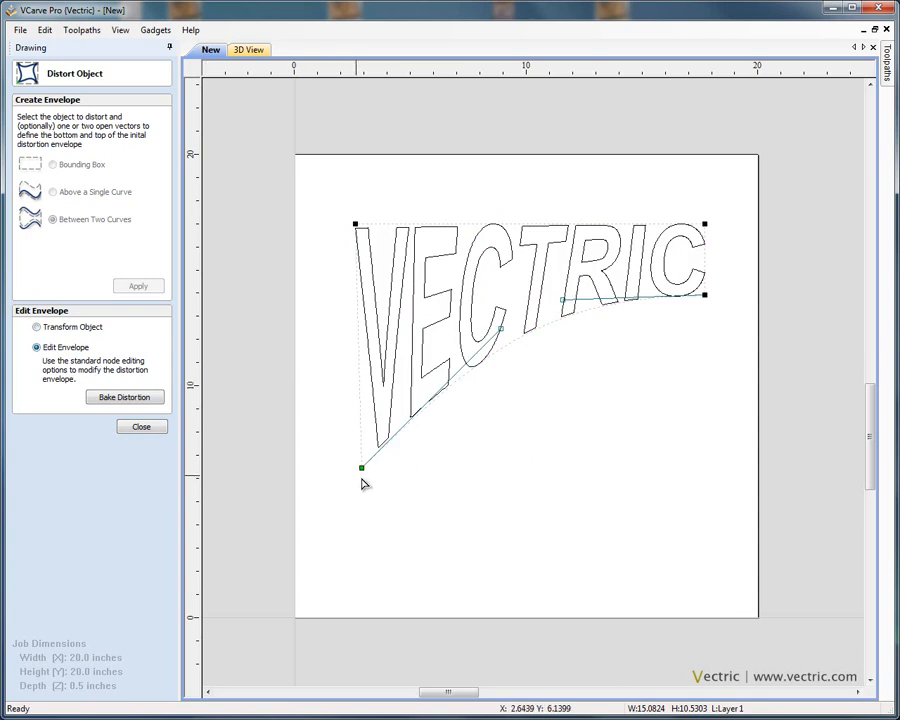
# Step: Raise the envelope's lower-left corner, bulge the bottom edge downward with both handles, and shift the upper-left corner slightly outward
pyautogui.moveTo(500, 331); pyautogui.dragTo(517, 369)
pyautogui.moveTo(361, 467)
pyautogui.mouseDown()
pyautogui.moveTo(322, 472)
pyautogui.moveTo(354, 486)
pyautogui.mouseUp()
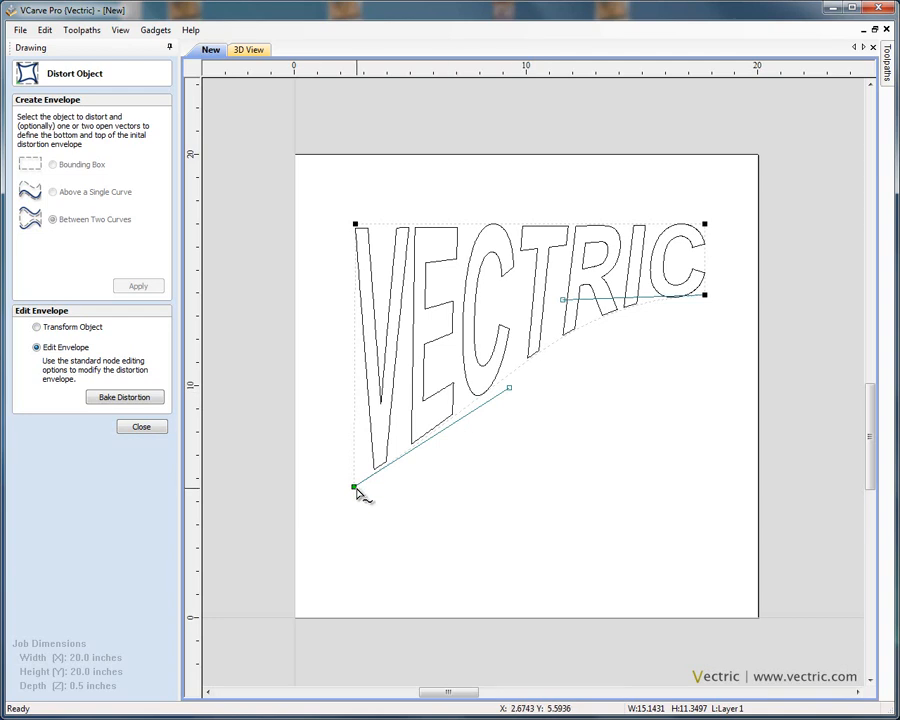
pyautogui.moveTo(354, 486); pyautogui.dragTo(340, 433)
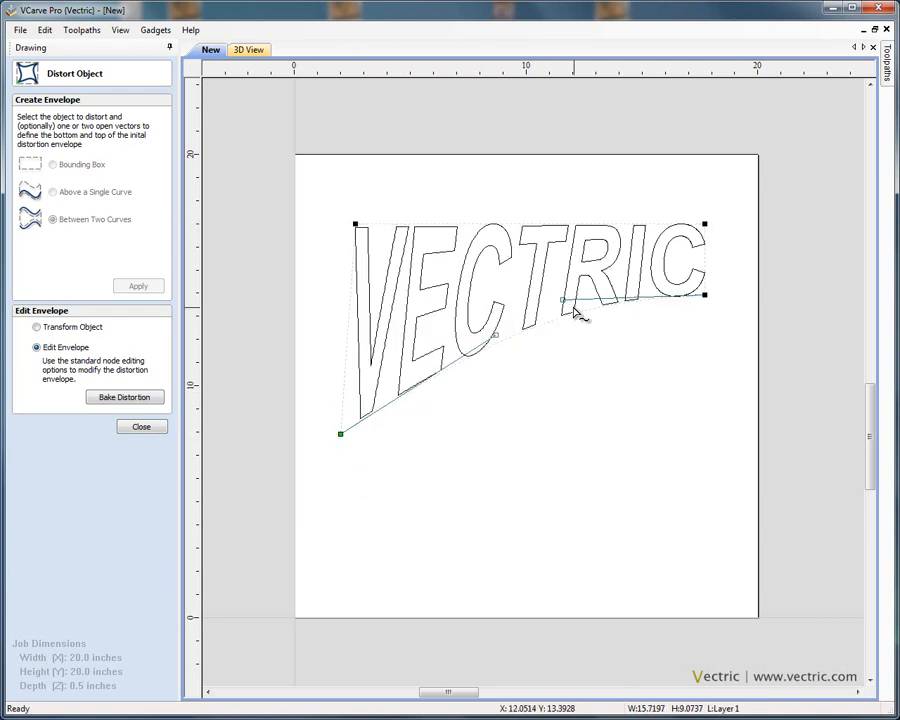
pyautogui.moveTo(562, 300); pyautogui.dragTo(651, 605)
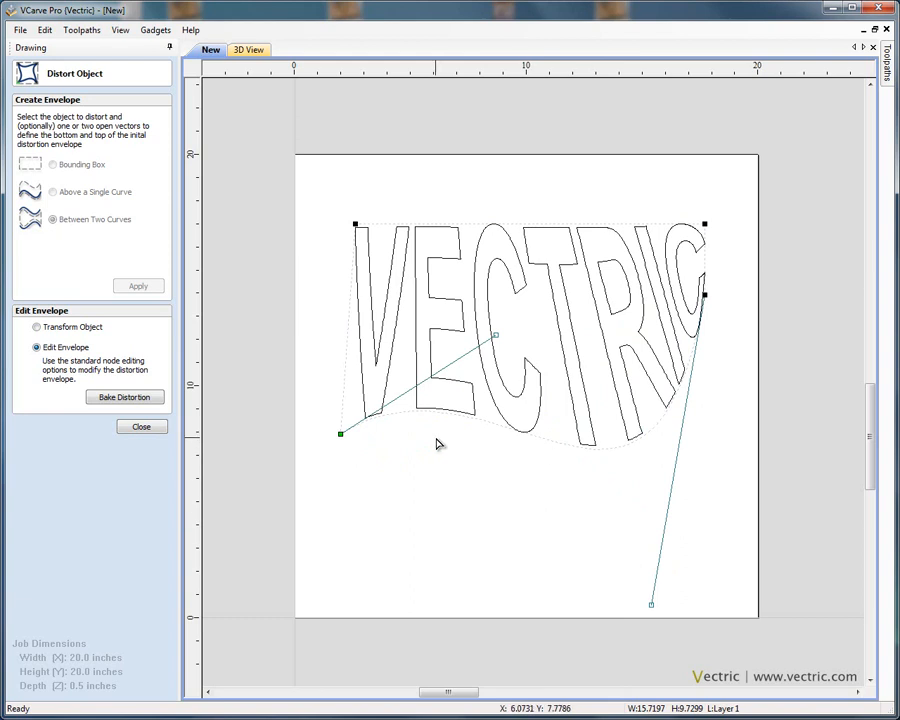
pyautogui.moveTo(496, 336); pyautogui.dragTo(460, 538)
pyautogui.moveTo(357, 223); pyautogui.dragTo(347, 216)
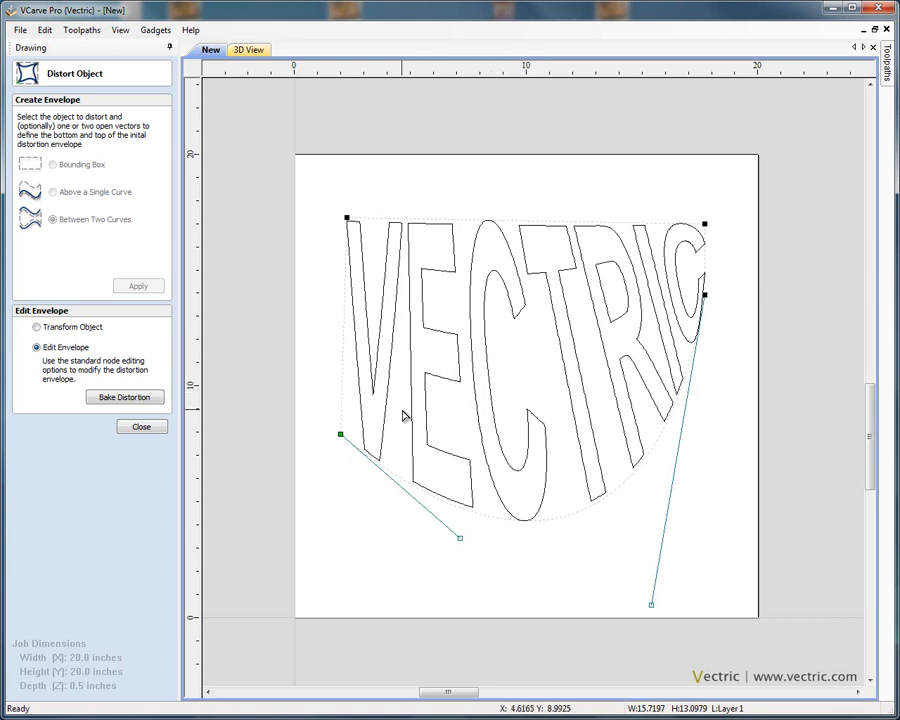
# Step: Bake the envelope distortion into the text and select the resulting V, E and first C individually
pyautogui.click(128, 399)
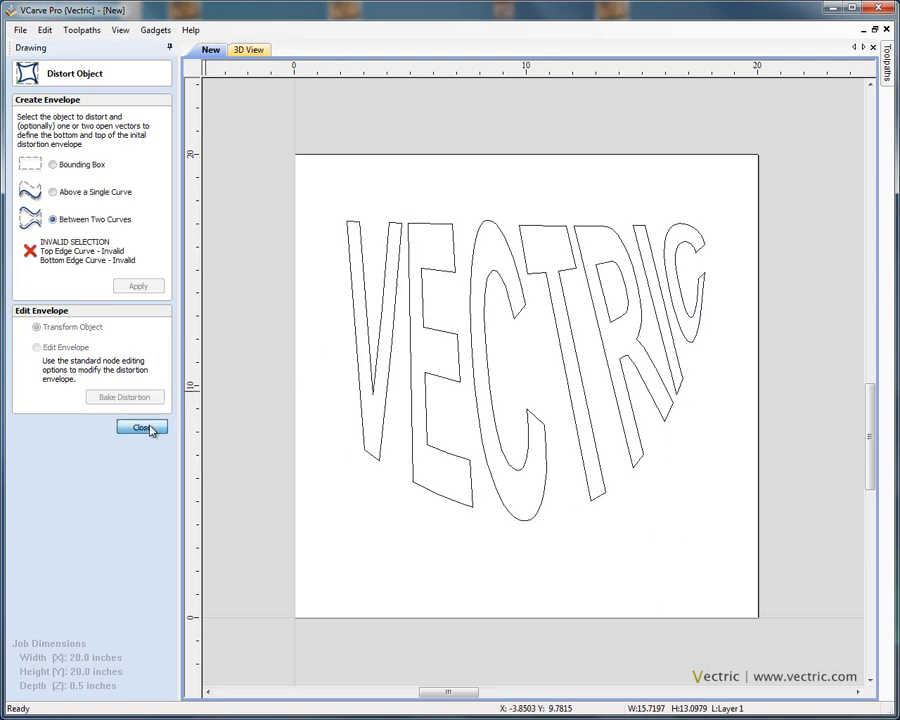
pyautogui.click(146, 428)
pyautogui.click(371, 364)
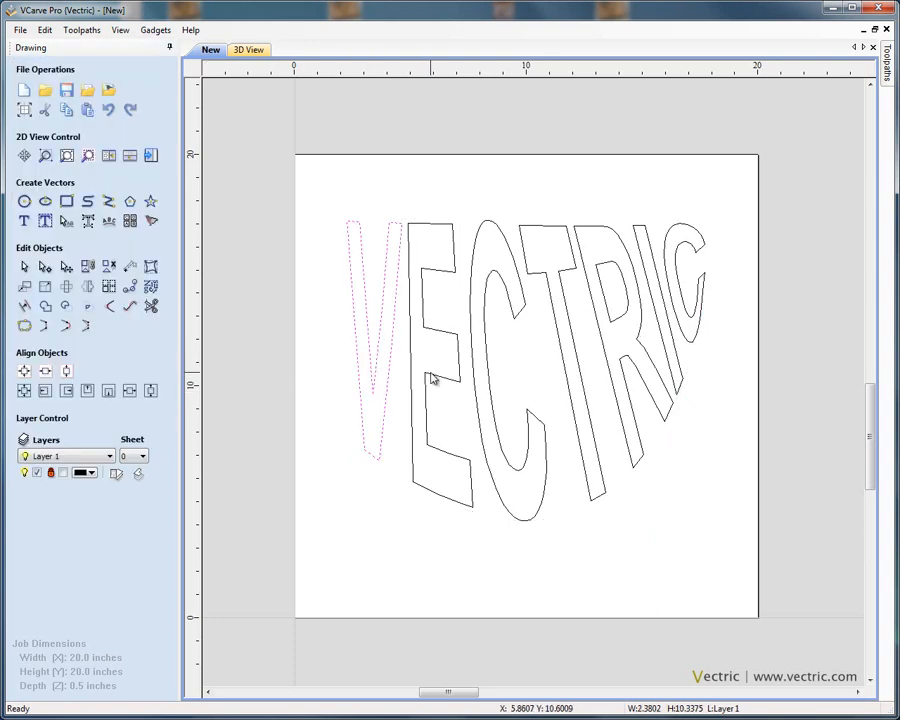
pyautogui.click(432, 378)
pyautogui.click(487, 369)
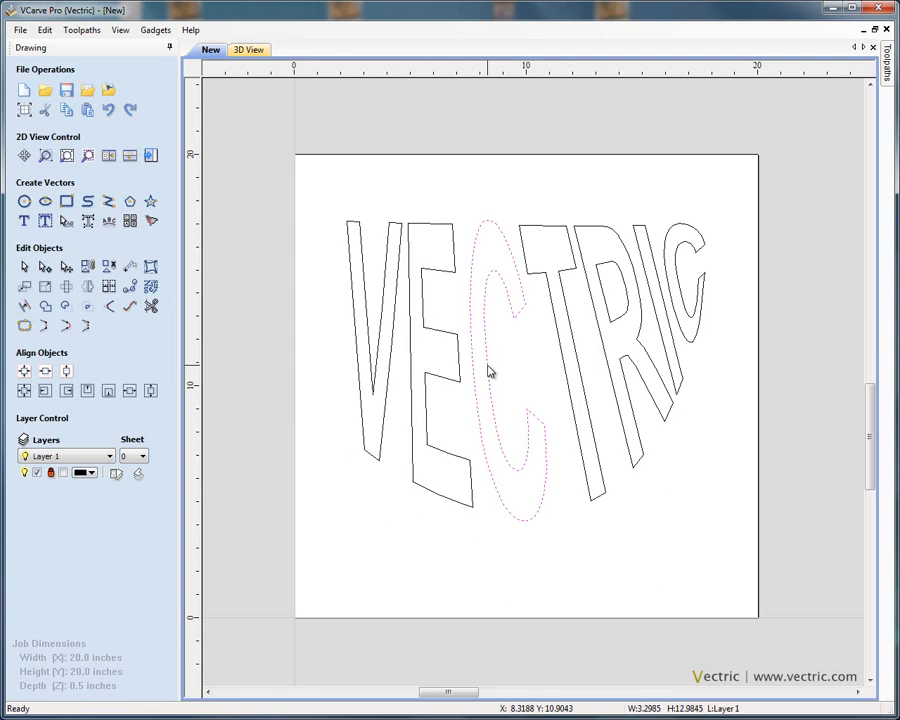